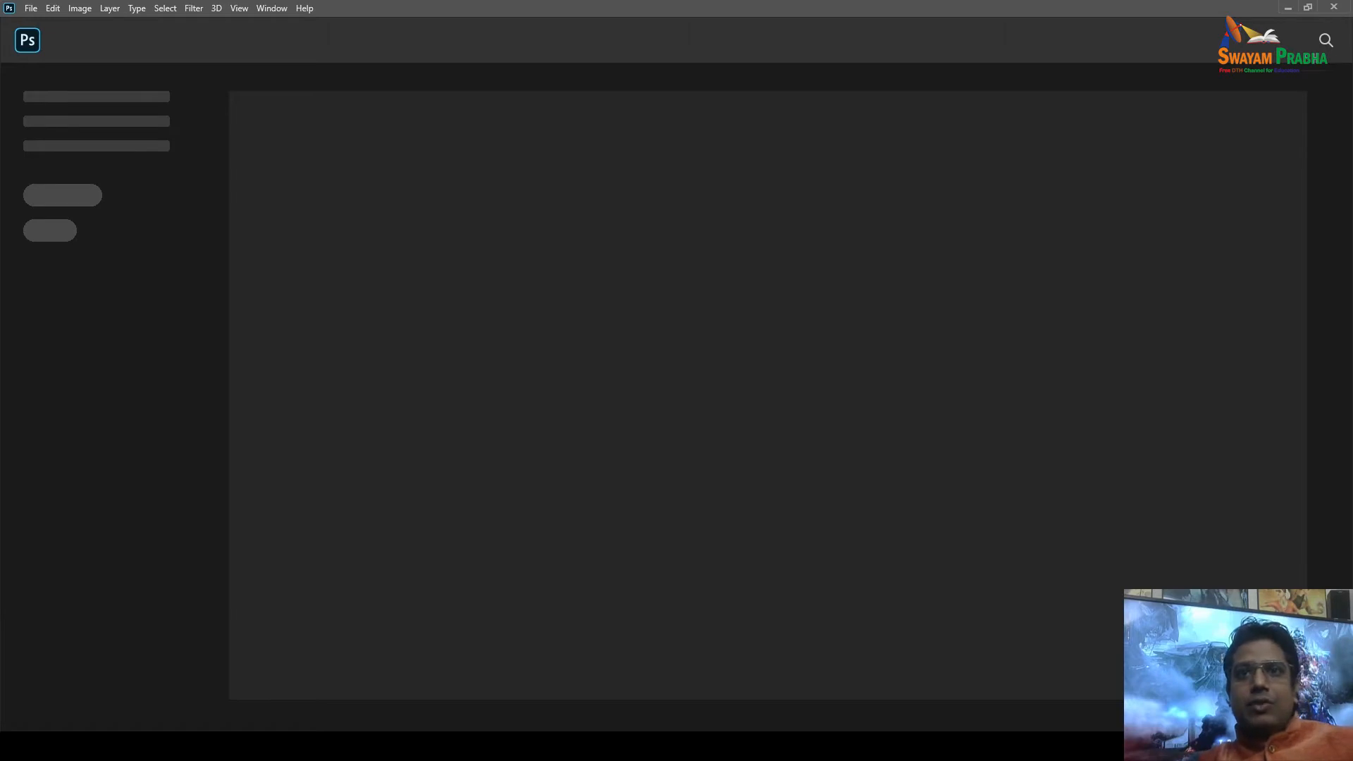
Open the File menu from Photoshop's Home screen.
left_click(31, 8)
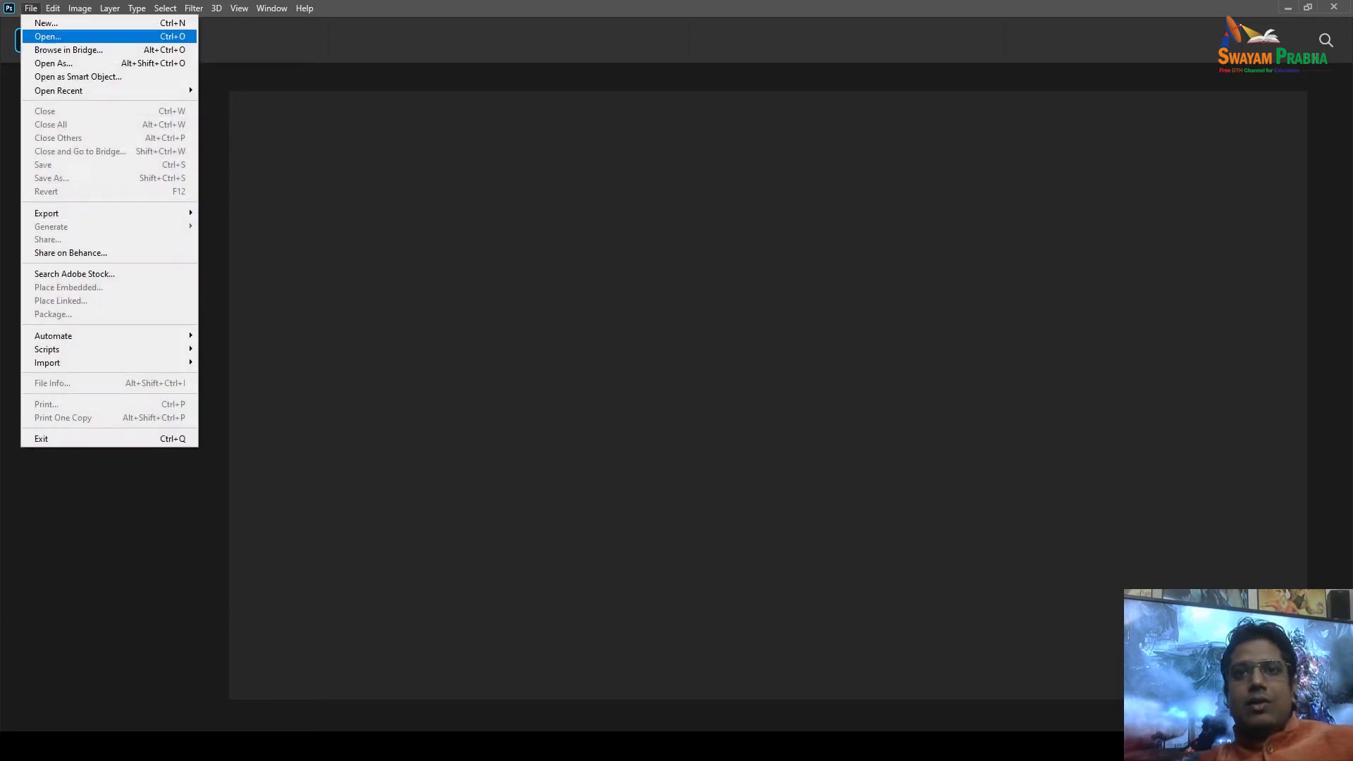
Create a blank A4 document (2480 × 3508 px, 300 ppi) from the Print presets.
left_click(46, 22)
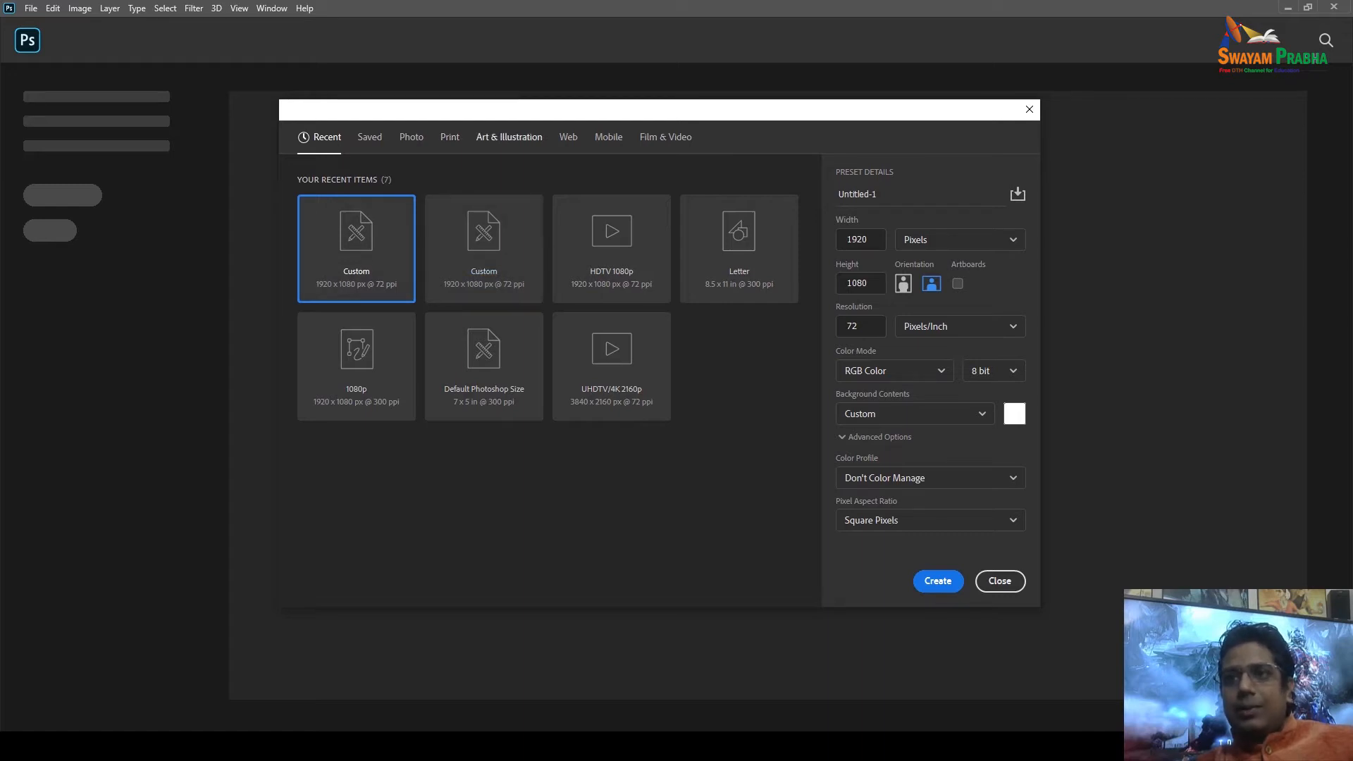
left_click(448, 136)
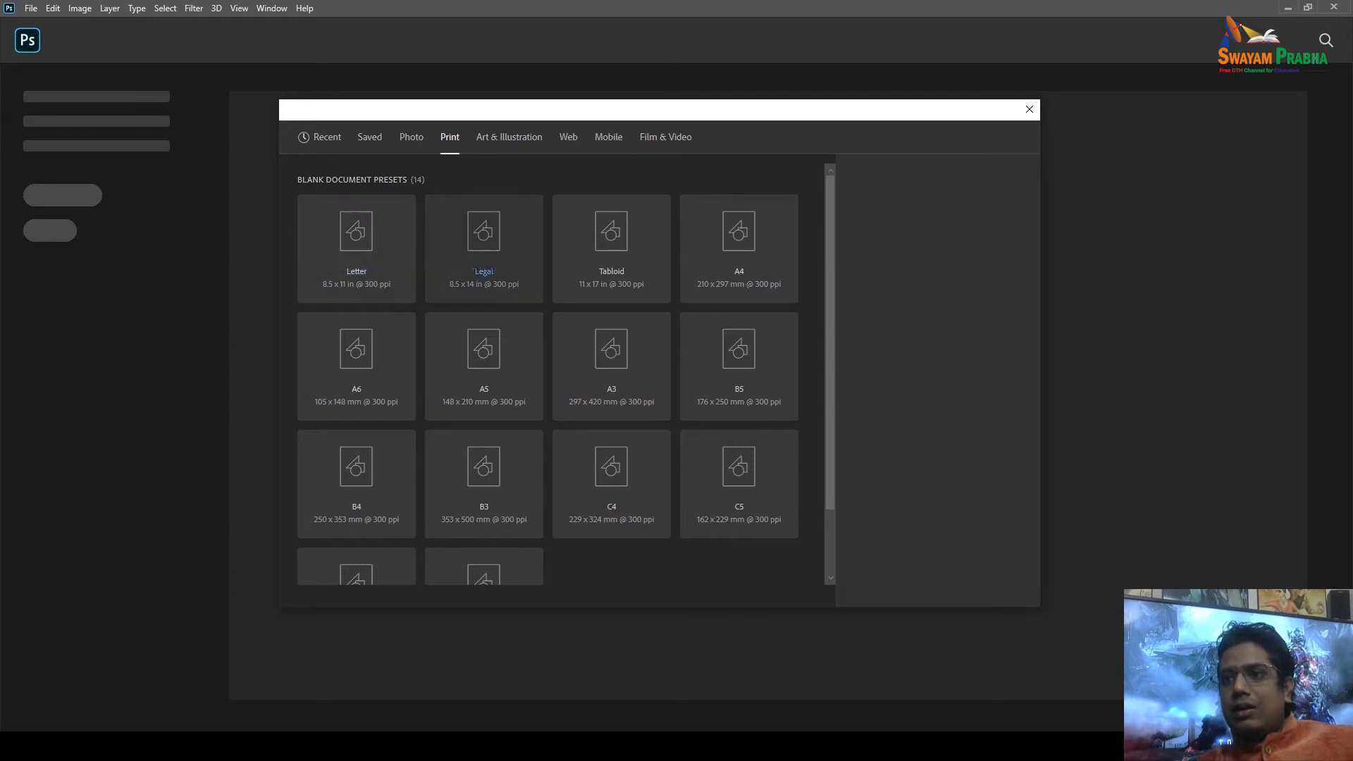
left_click(738, 248)
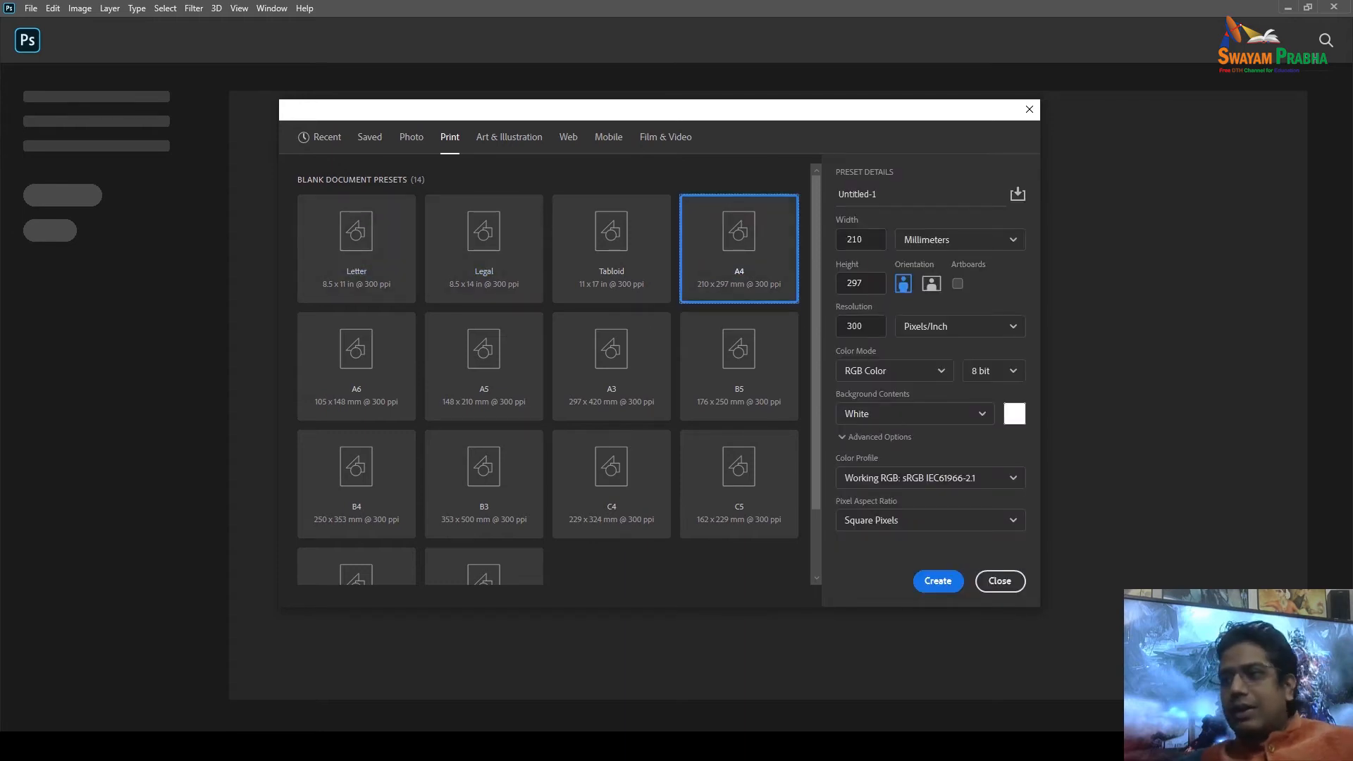
left_click(860, 325)
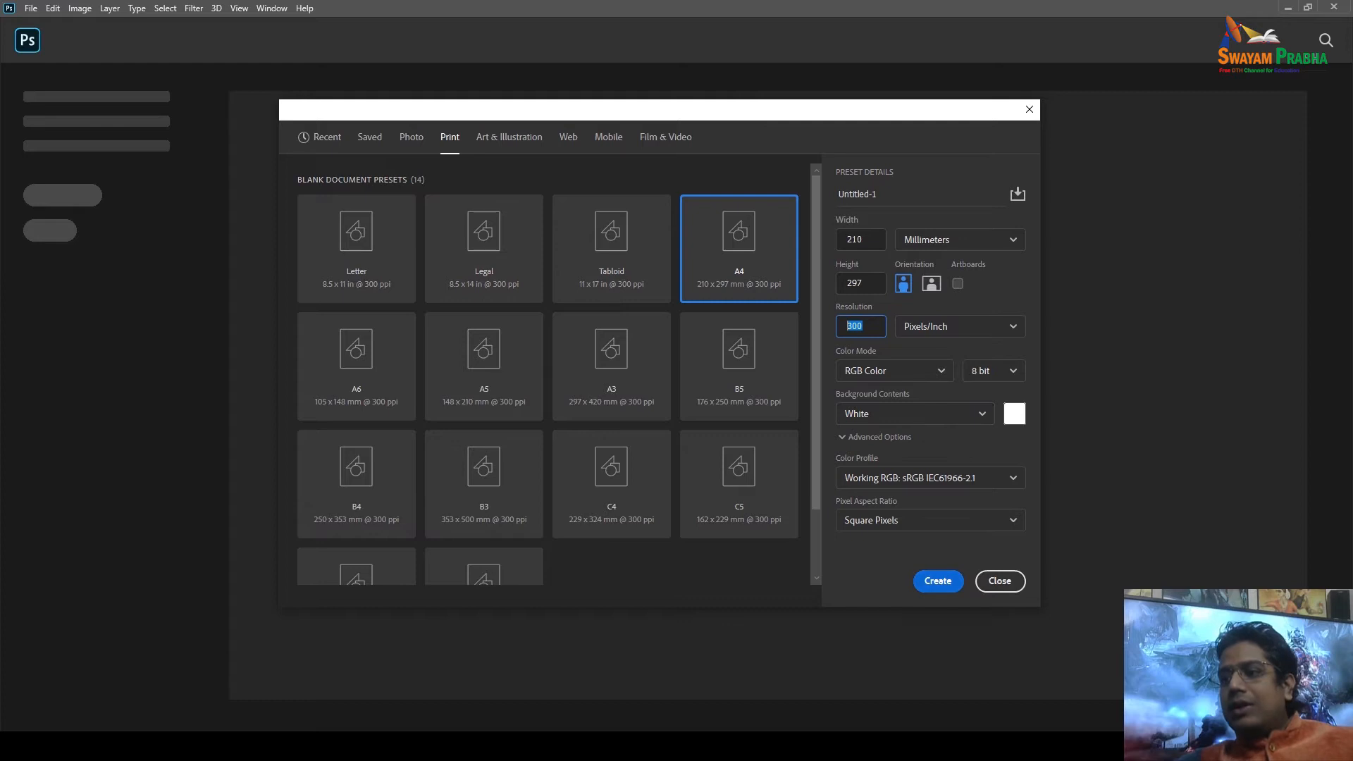
key("Return")
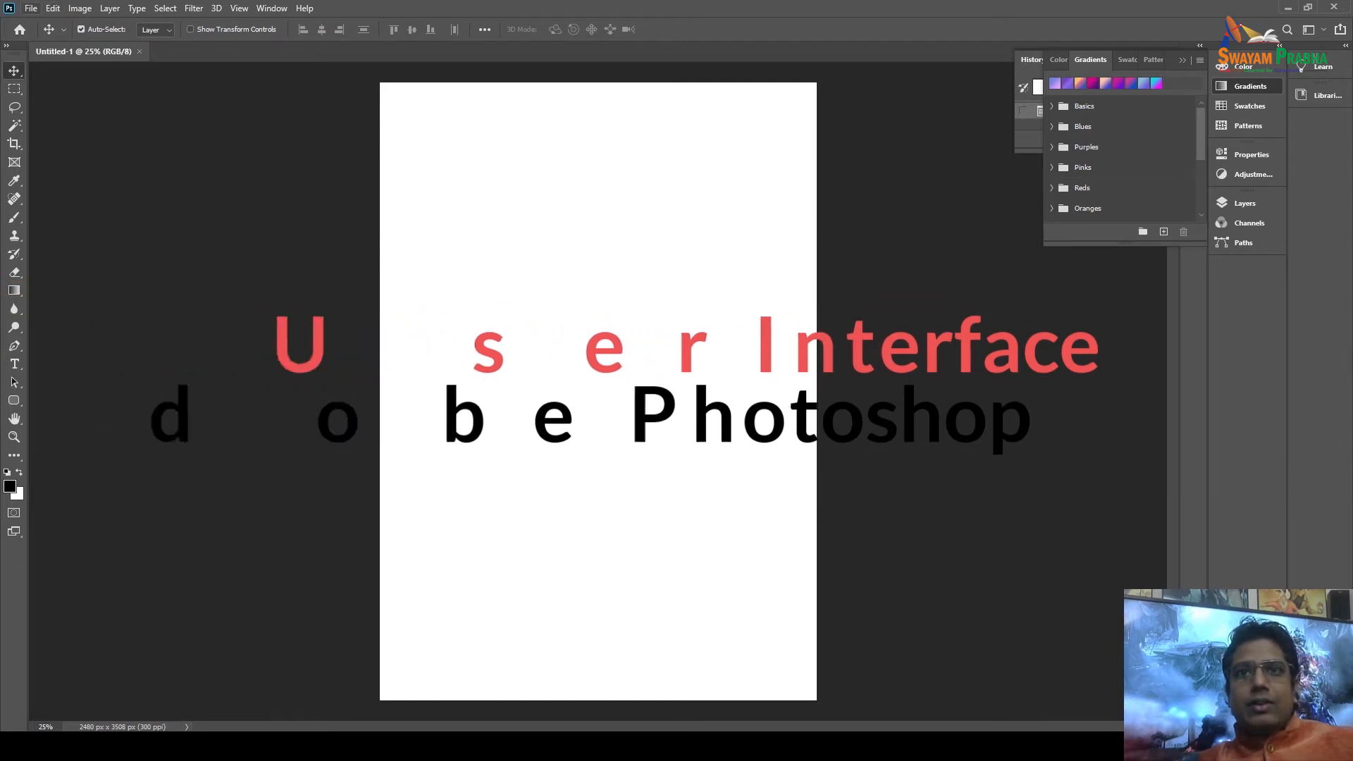
left_click(31, 8)
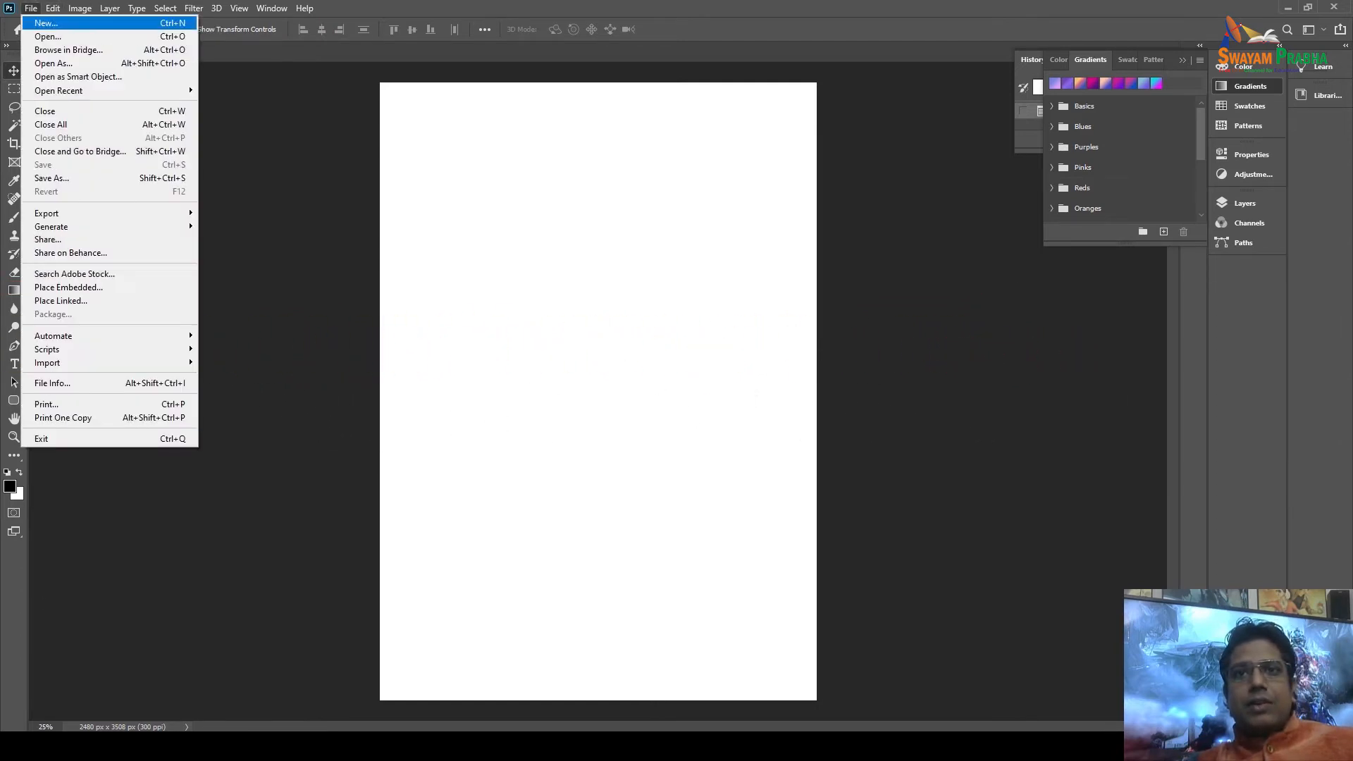
Browse the Open dialog to D:\IIT Chennai\Unit 2\Module_005\Ref Images, then close it.
left_click(47, 36)
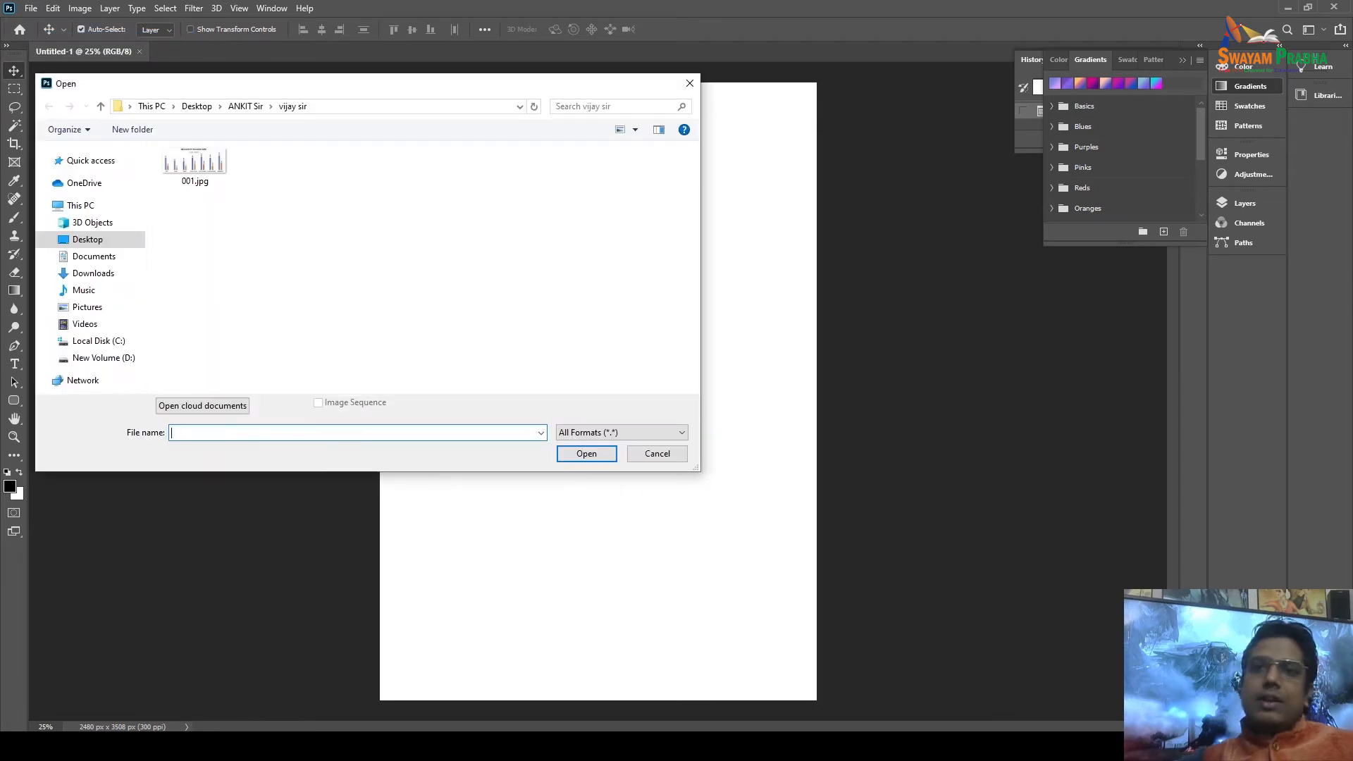
left_click(104, 357)
left_click(203, 232)
double_click(203, 232)
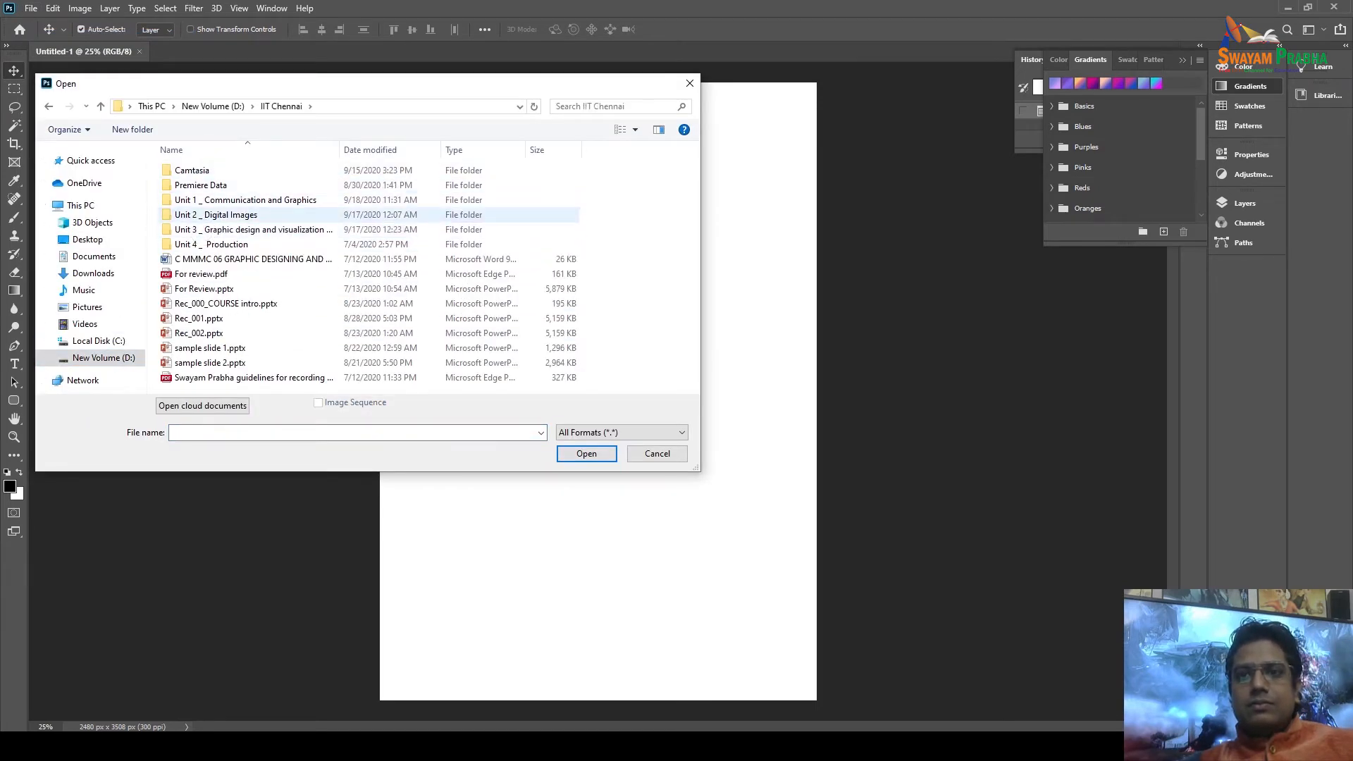
double_click(212, 214)
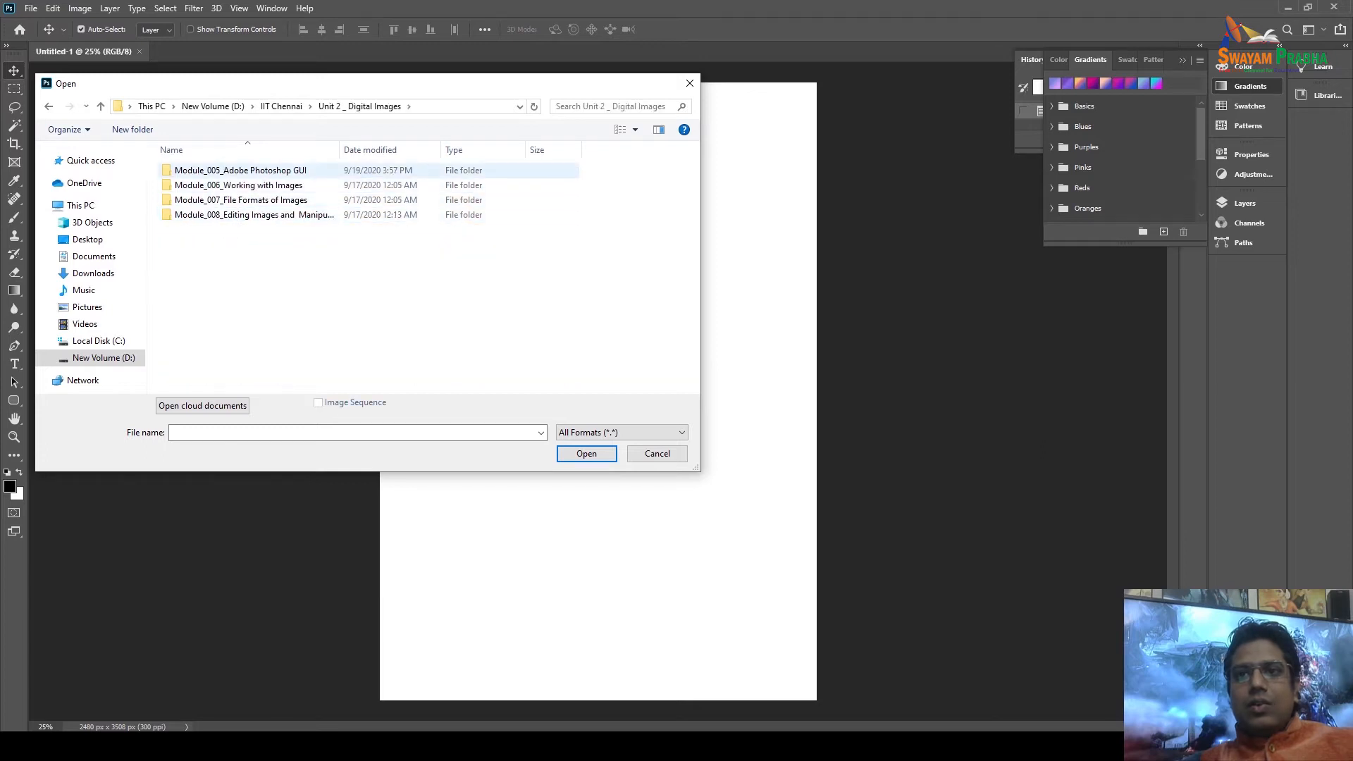
double_click(253, 174)
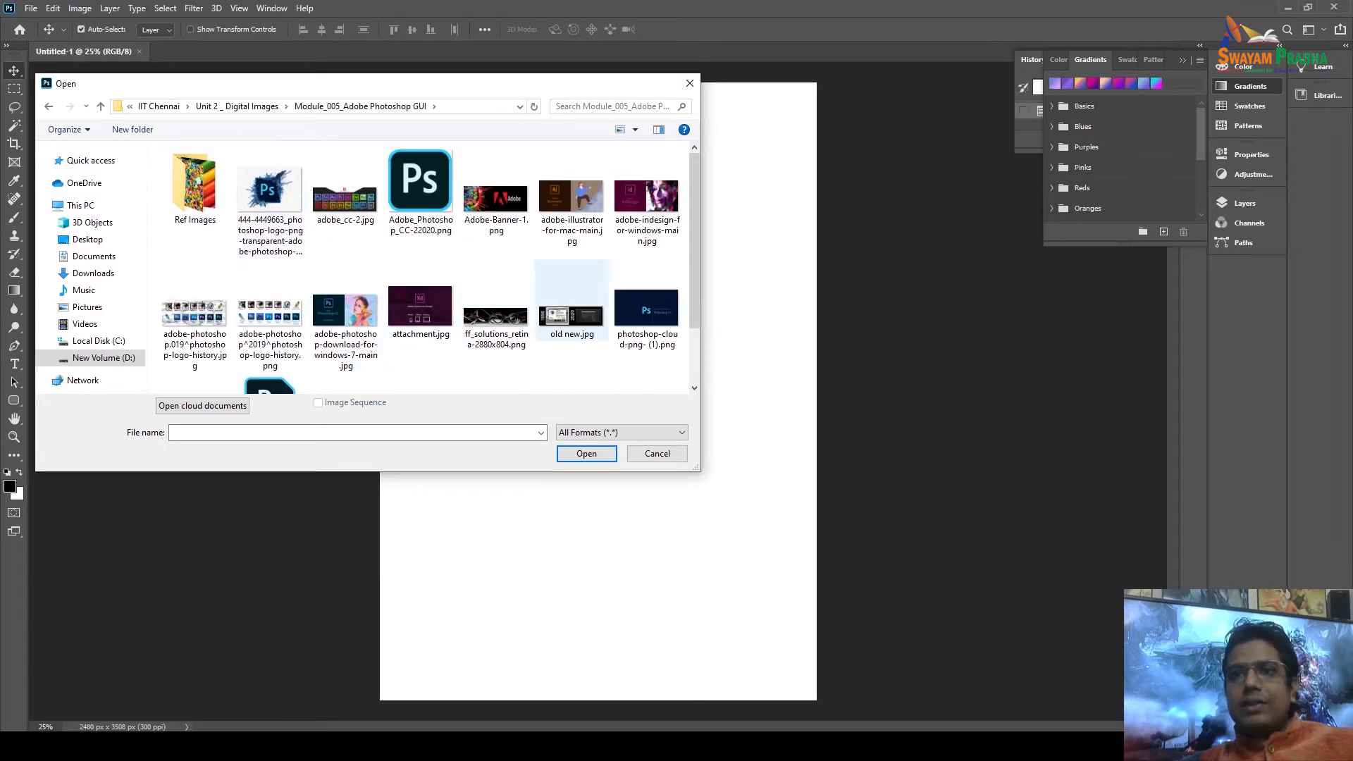
double_click(188, 187)
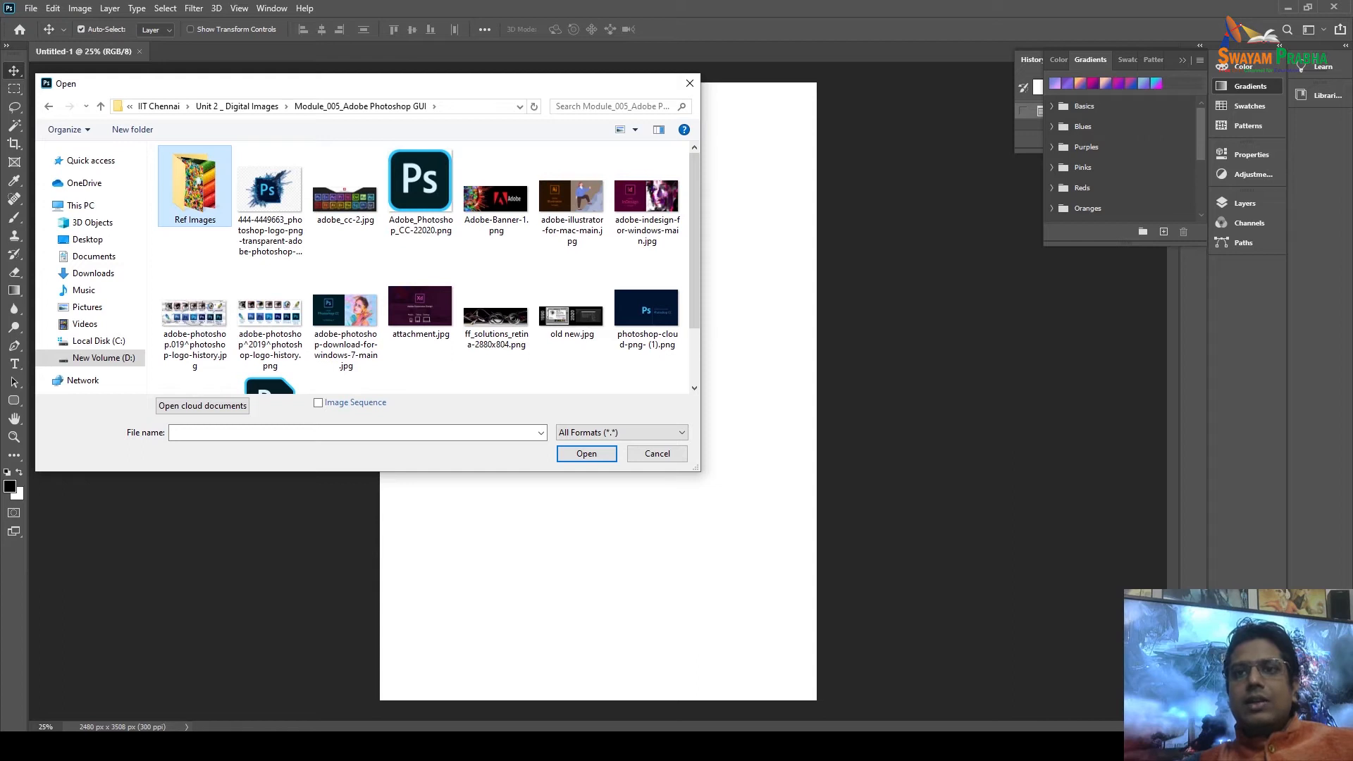
key("Escape")
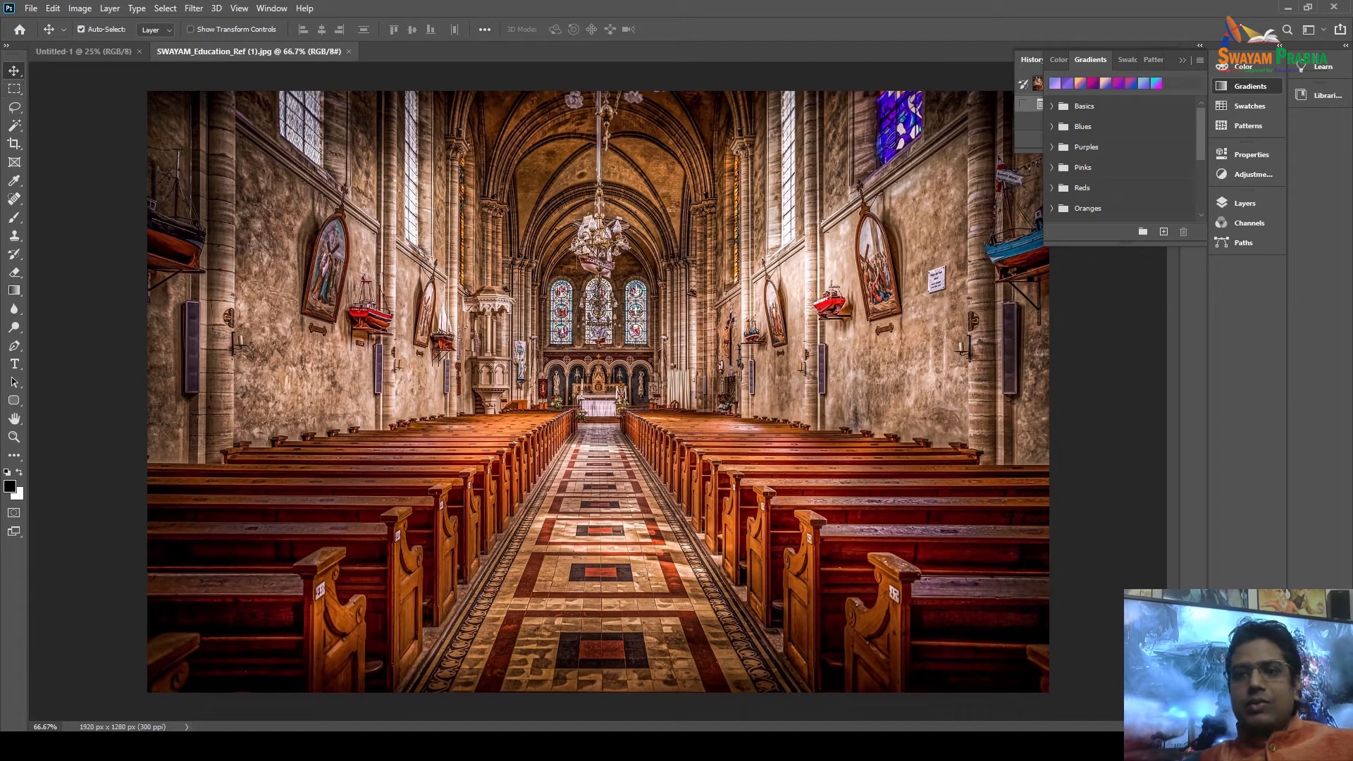
Open the reference images Ref (3) through Ref (8) from the Ref Images folder.
left_click(30, 8)
left_click(54, 37)
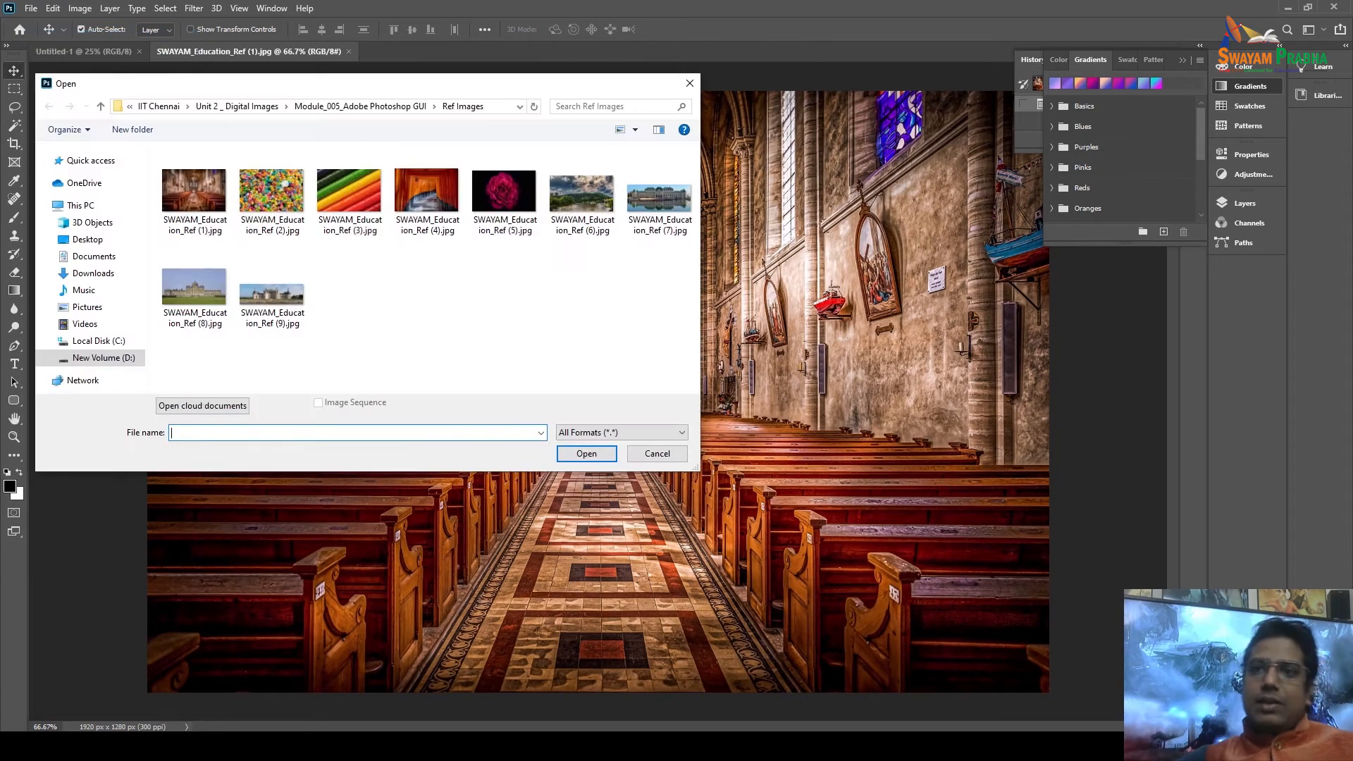
left_click(348, 201)
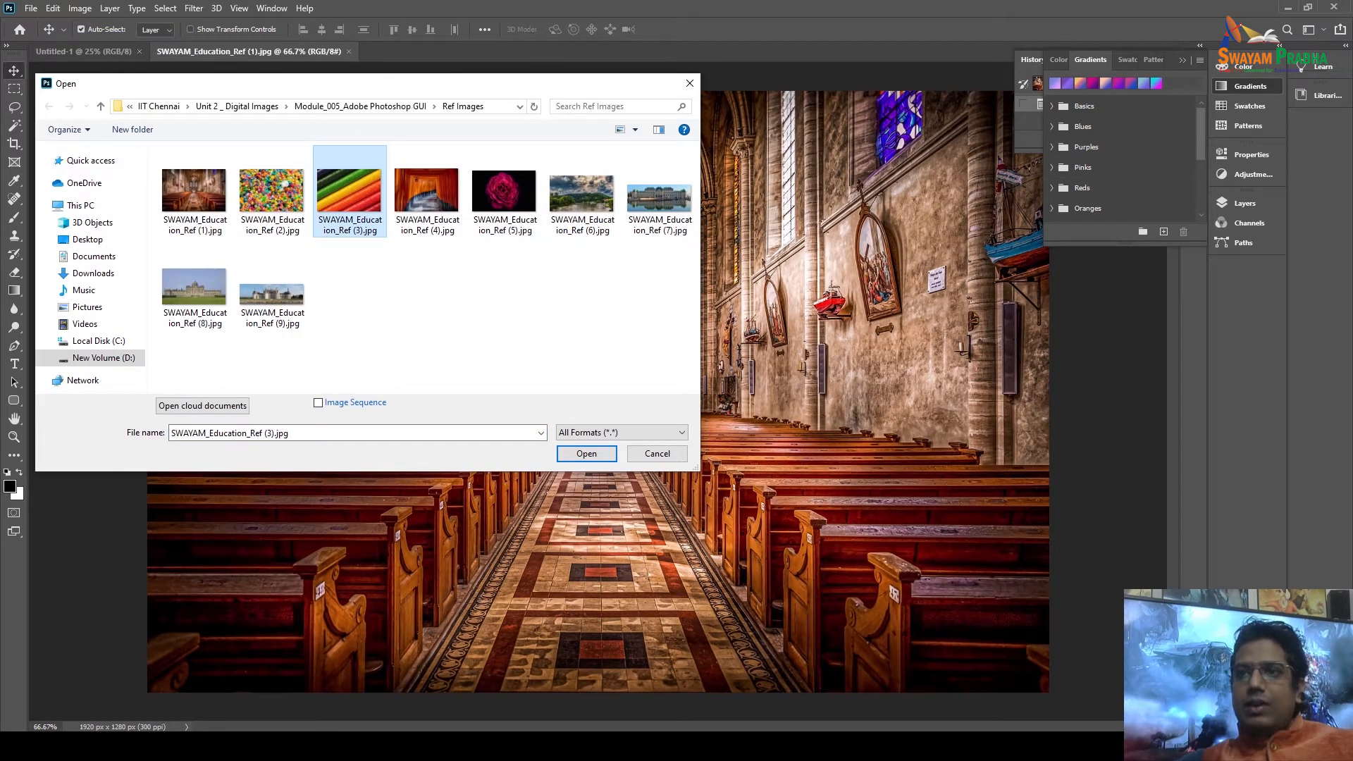
left_click(658, 201, "shift")
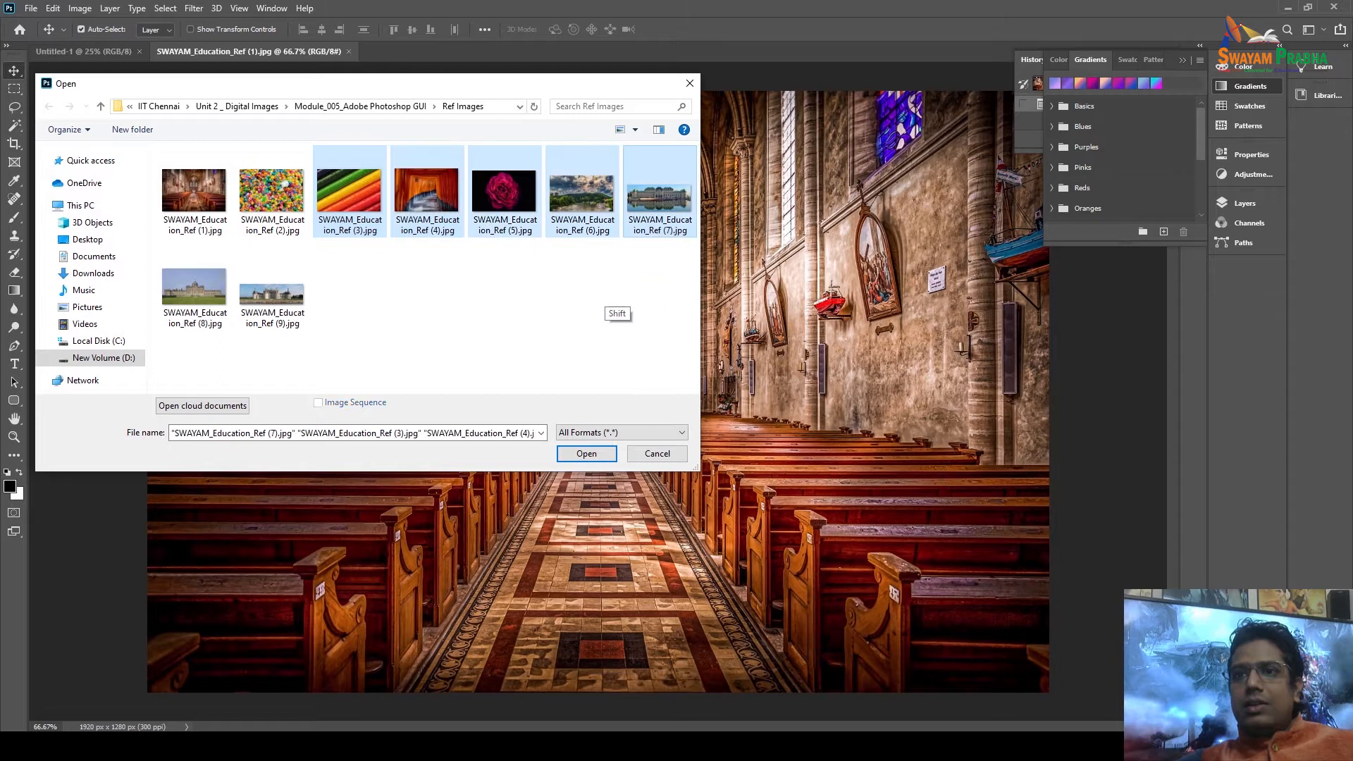
left_click(582, 212, "shift")
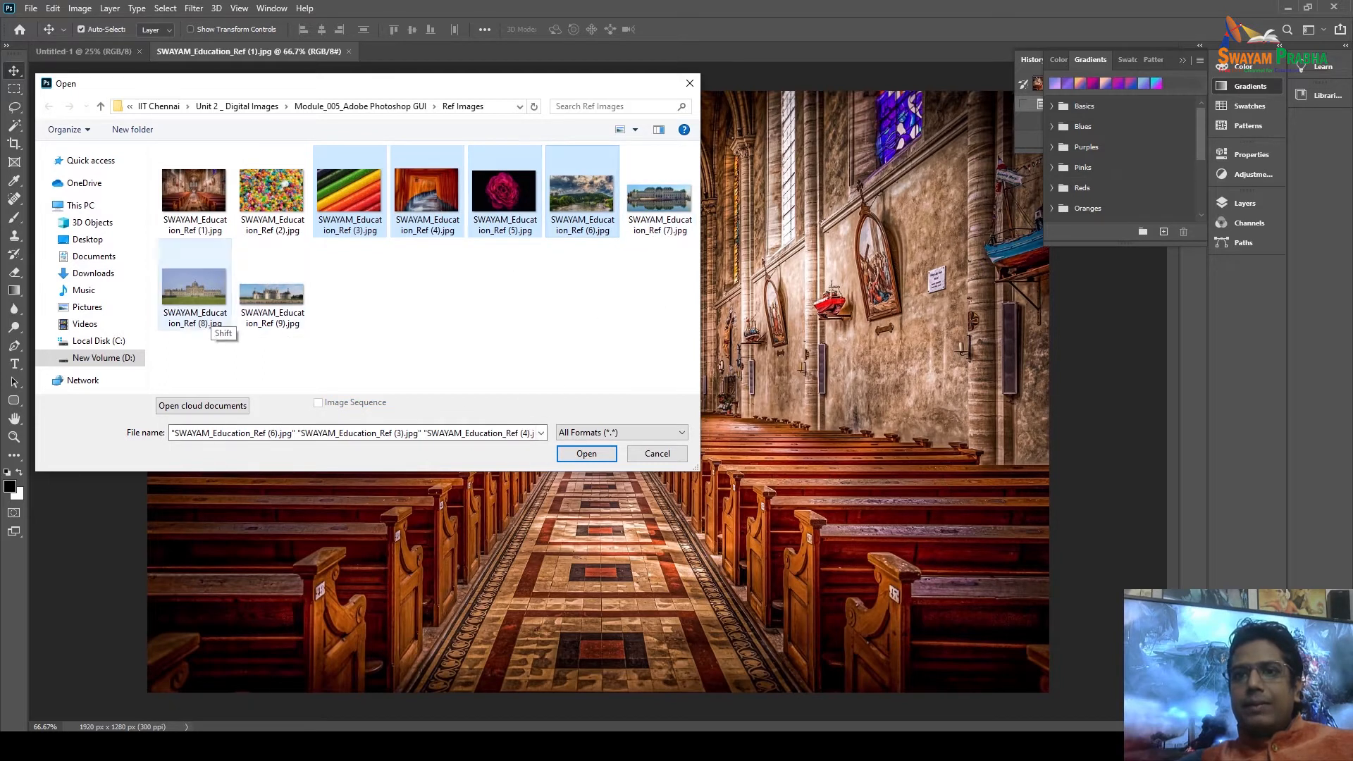
left_click(200, 310, "shift")
left_click(586, 453)
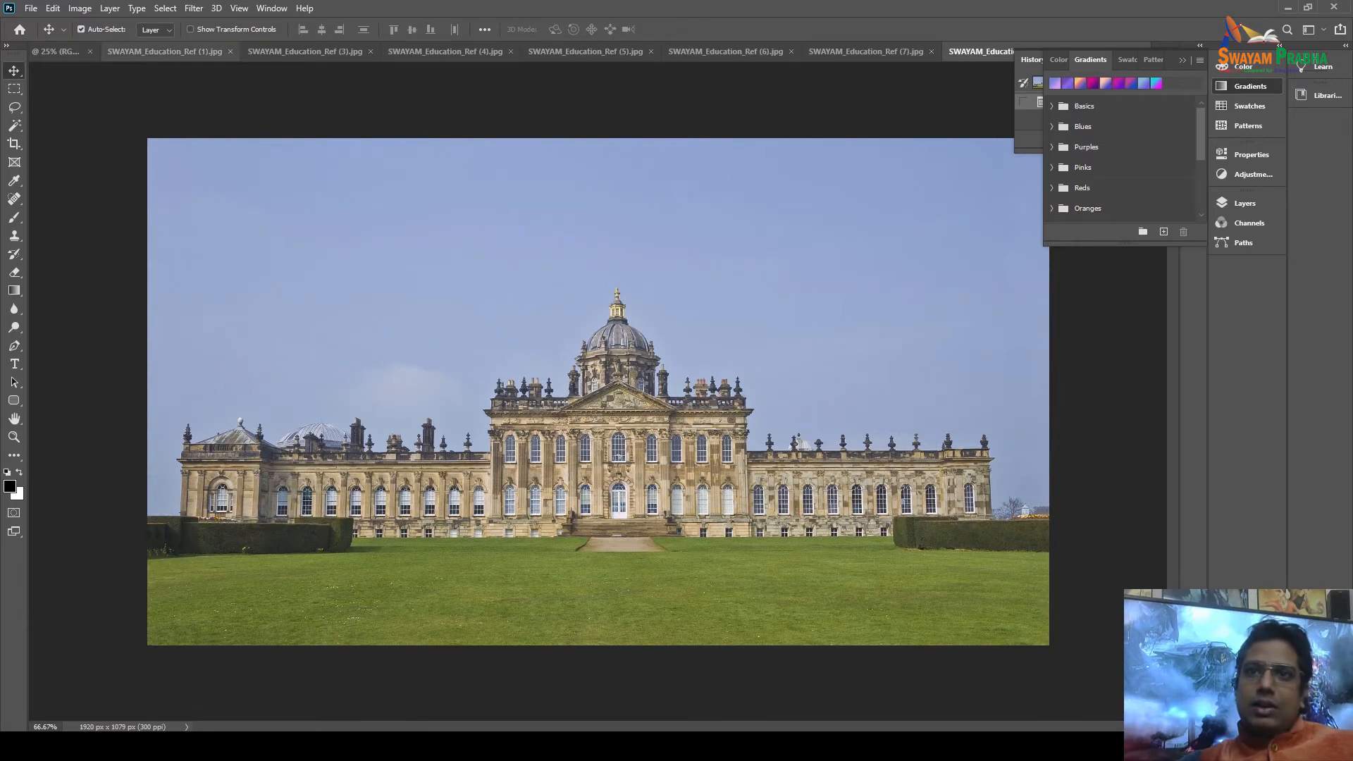
Step through the church, pencils, torii, rose, river and palace photo tabs.
left_click(172, 52)
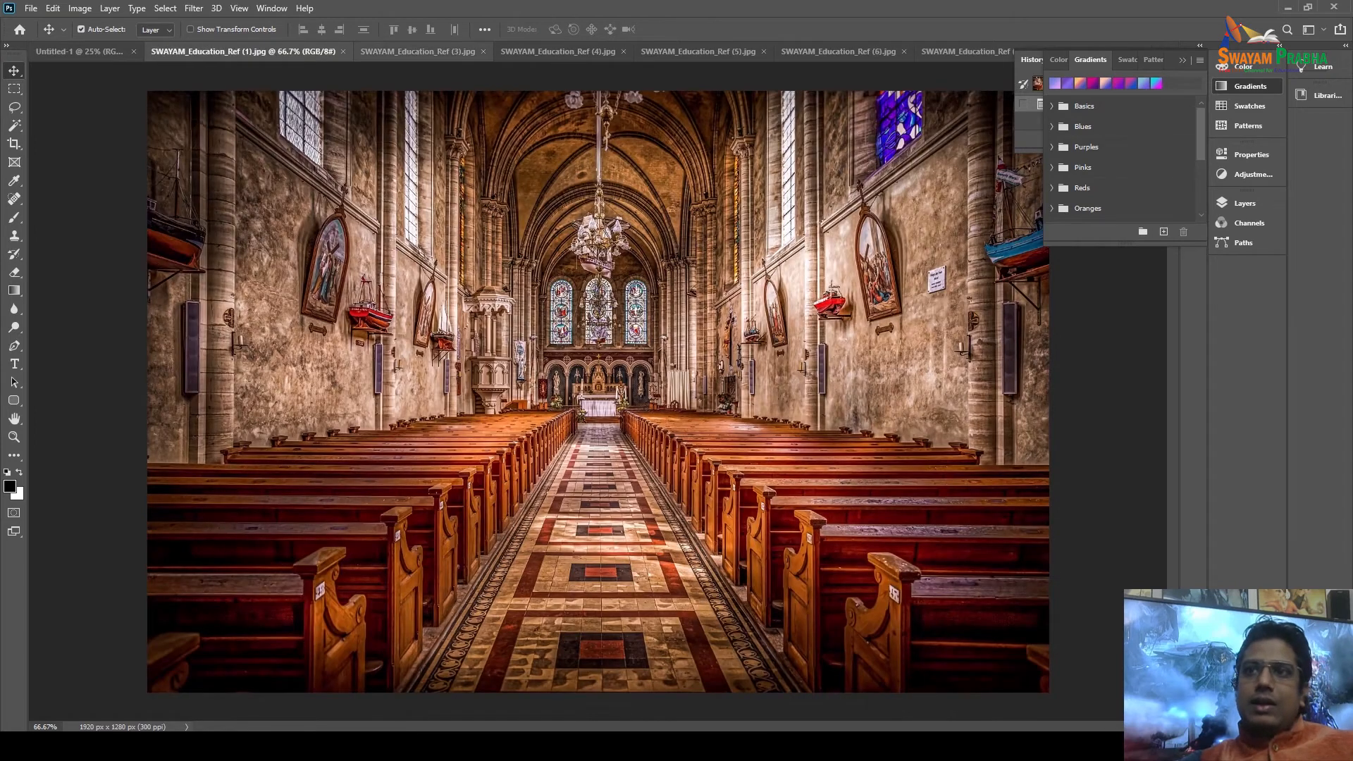
left_click(417, 52)
left_click(553, 52)
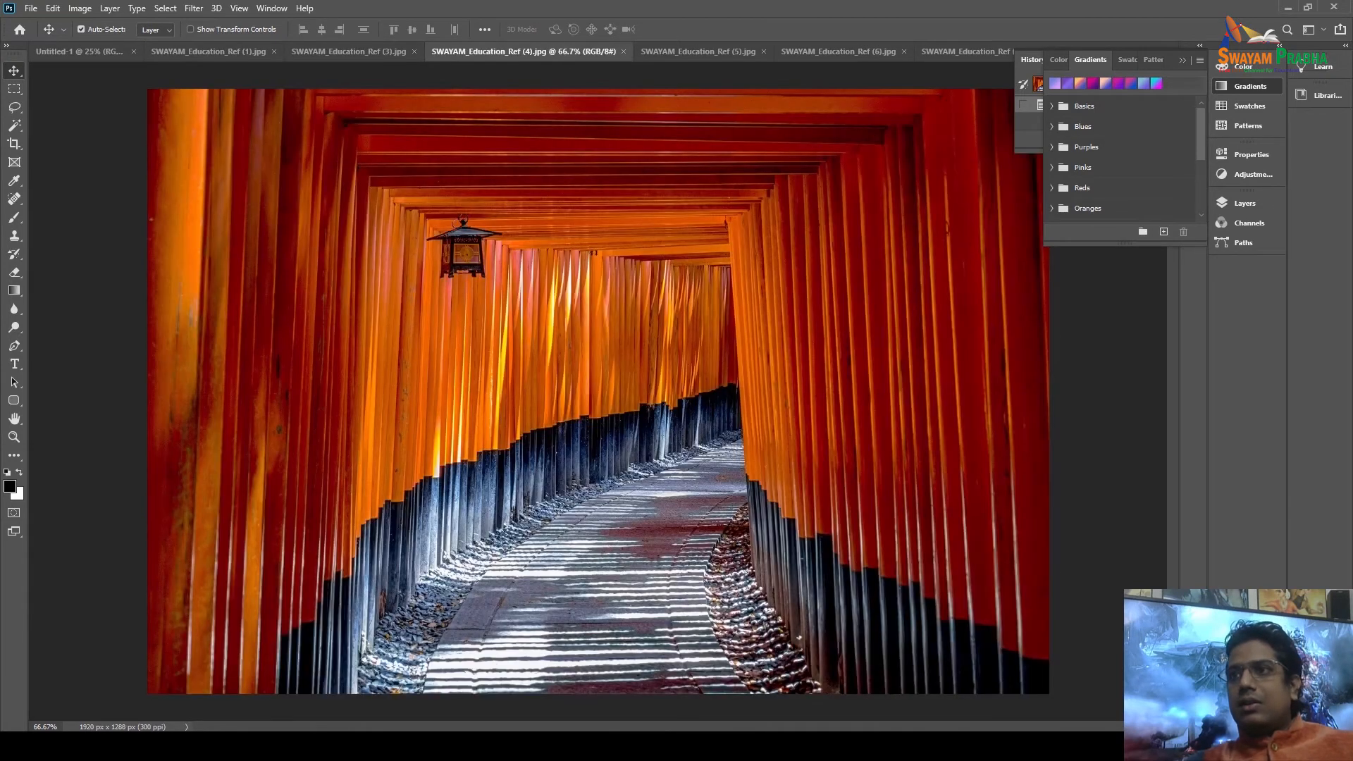
left_click(685, 52)
left_click(838, 53)
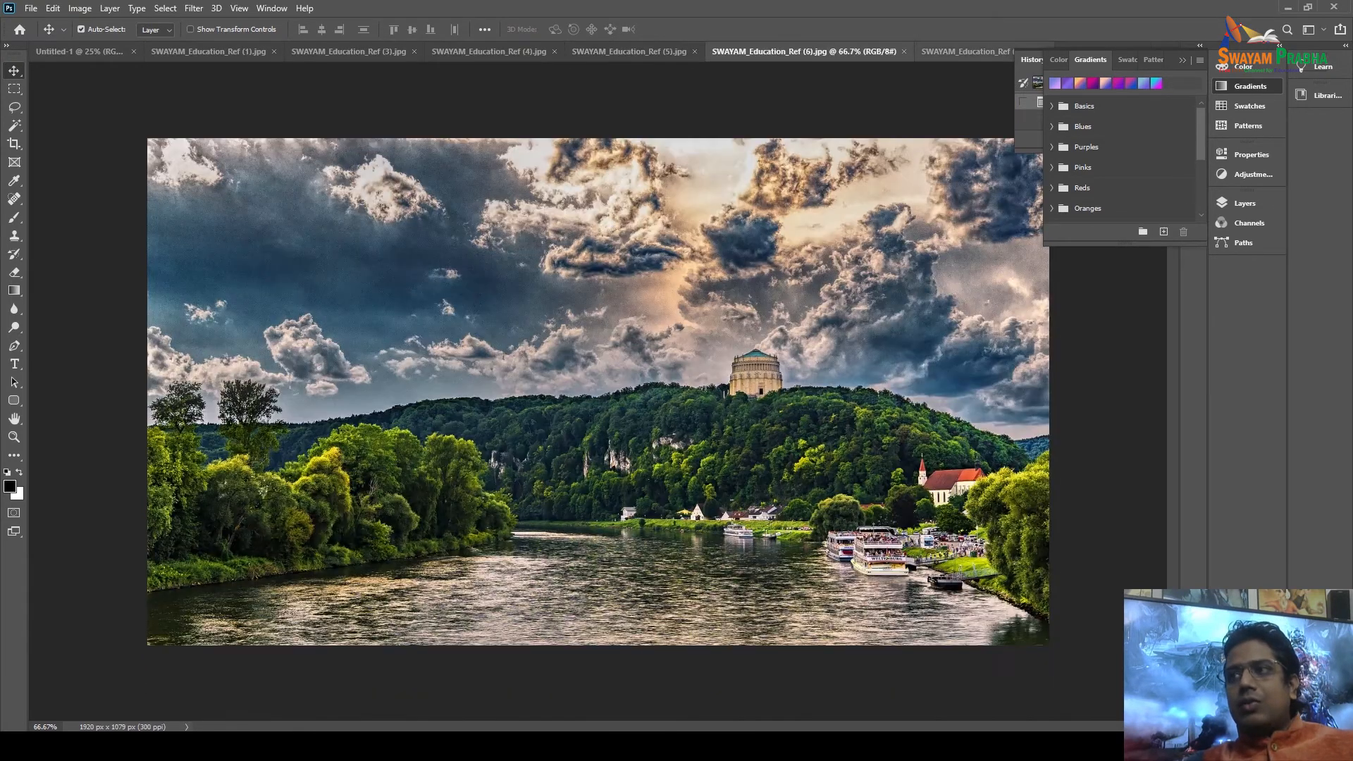
left_click(950, 53)
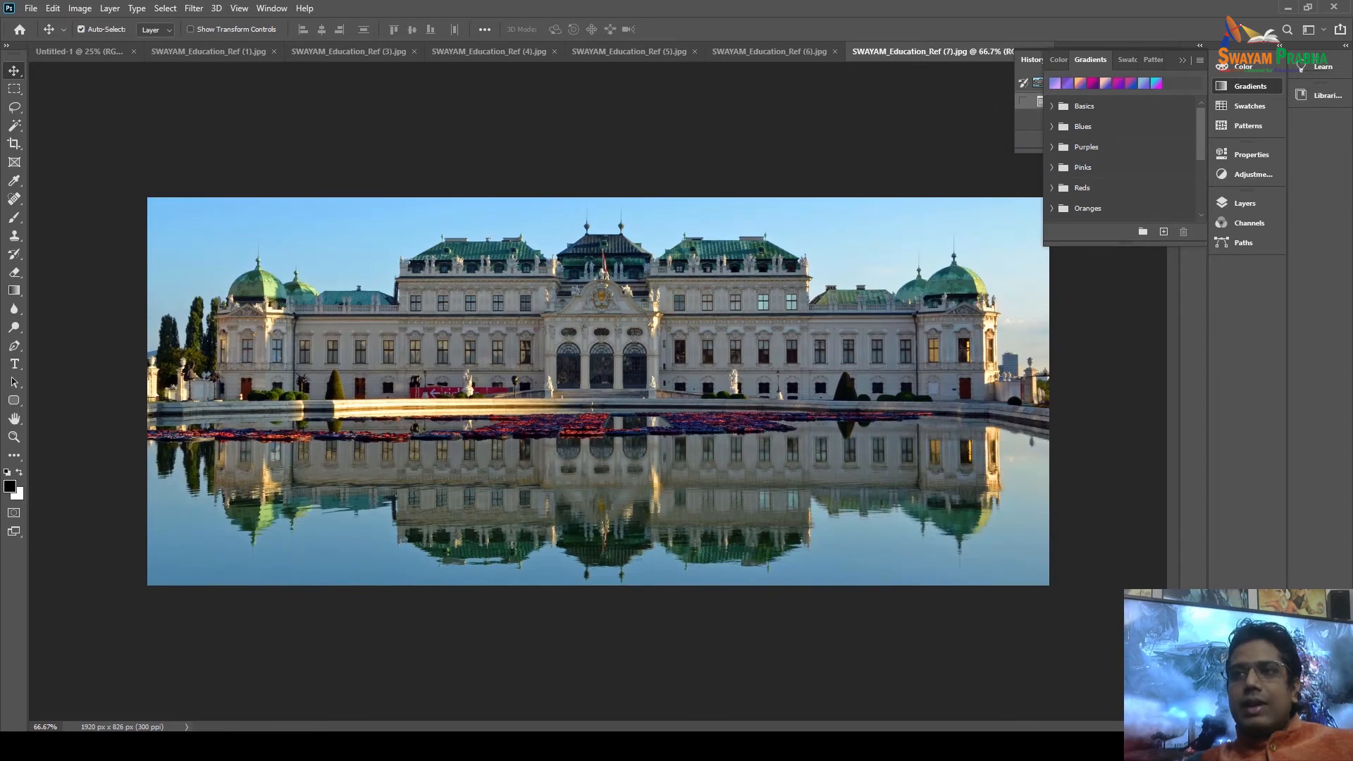
Cycle the tabs again, including with Ctrl+Tab, ending on the palace reflection photo Ref (7).
left_click(493, 52)
left_click(698, 52)
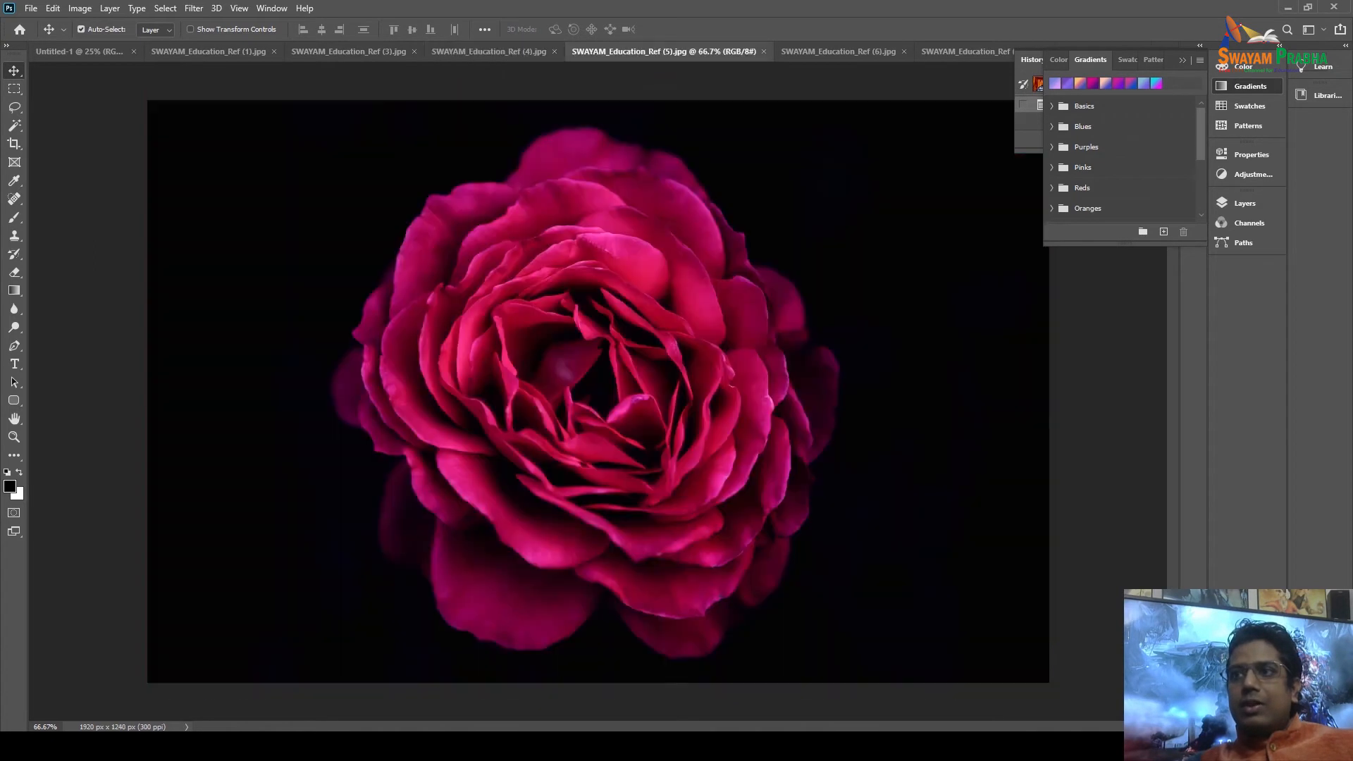
left_click(838, 52)
left_click(944, 52)
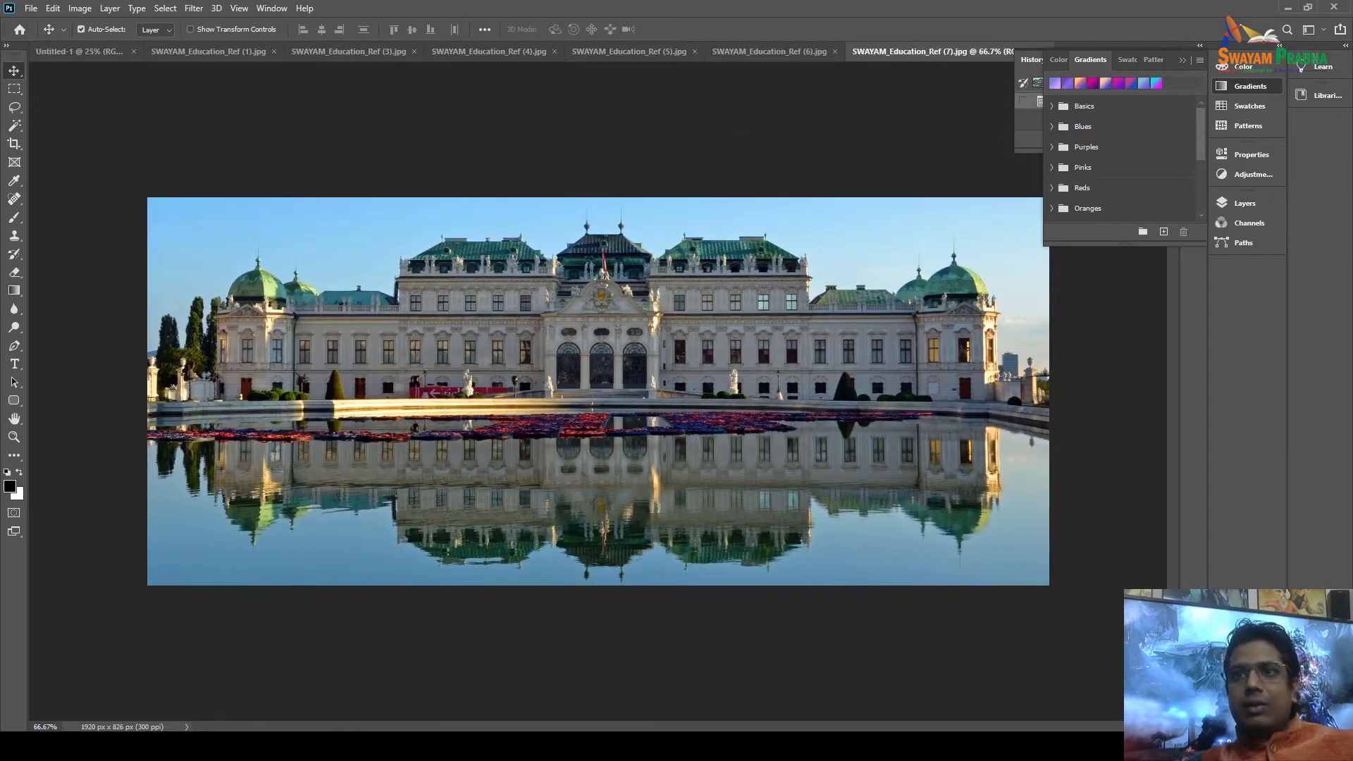
left_click(349, 51)
key("ctrl+Tab")
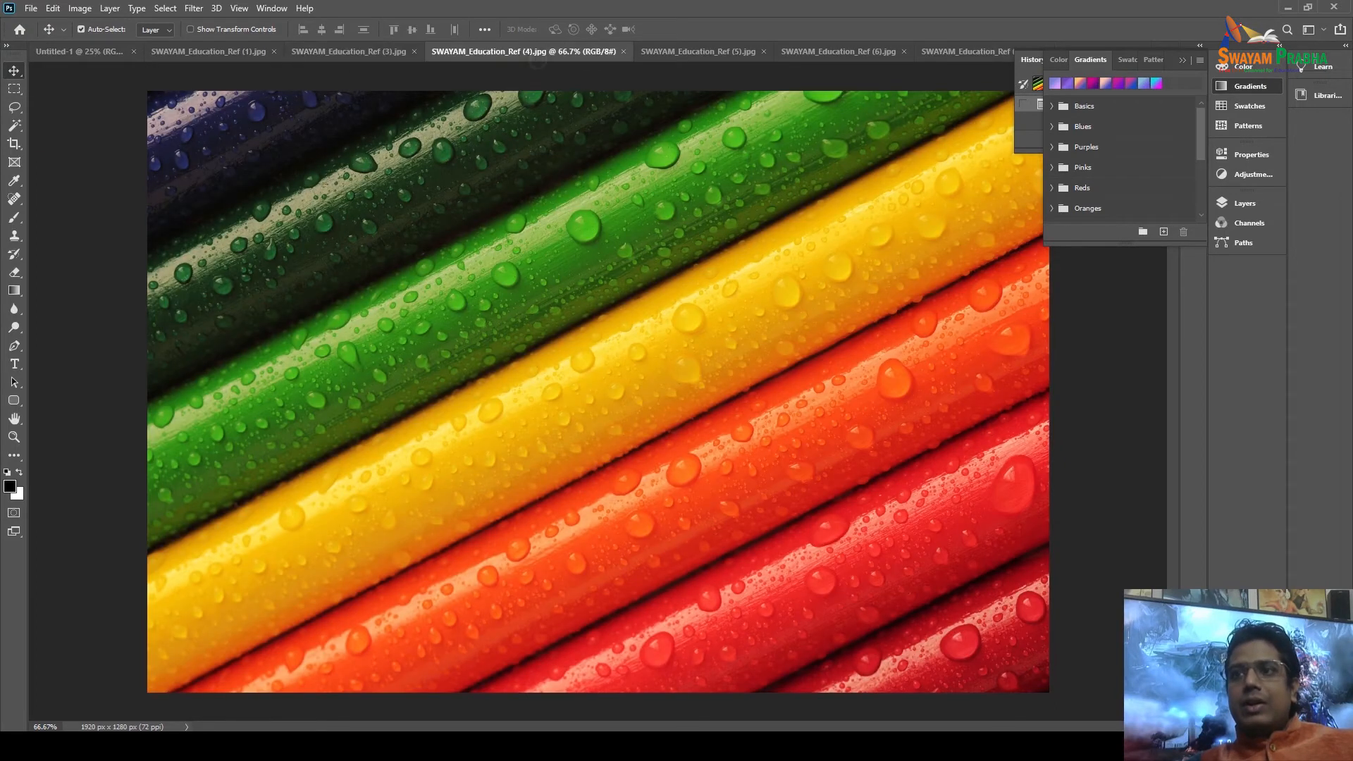
key("ctrl+Tab")
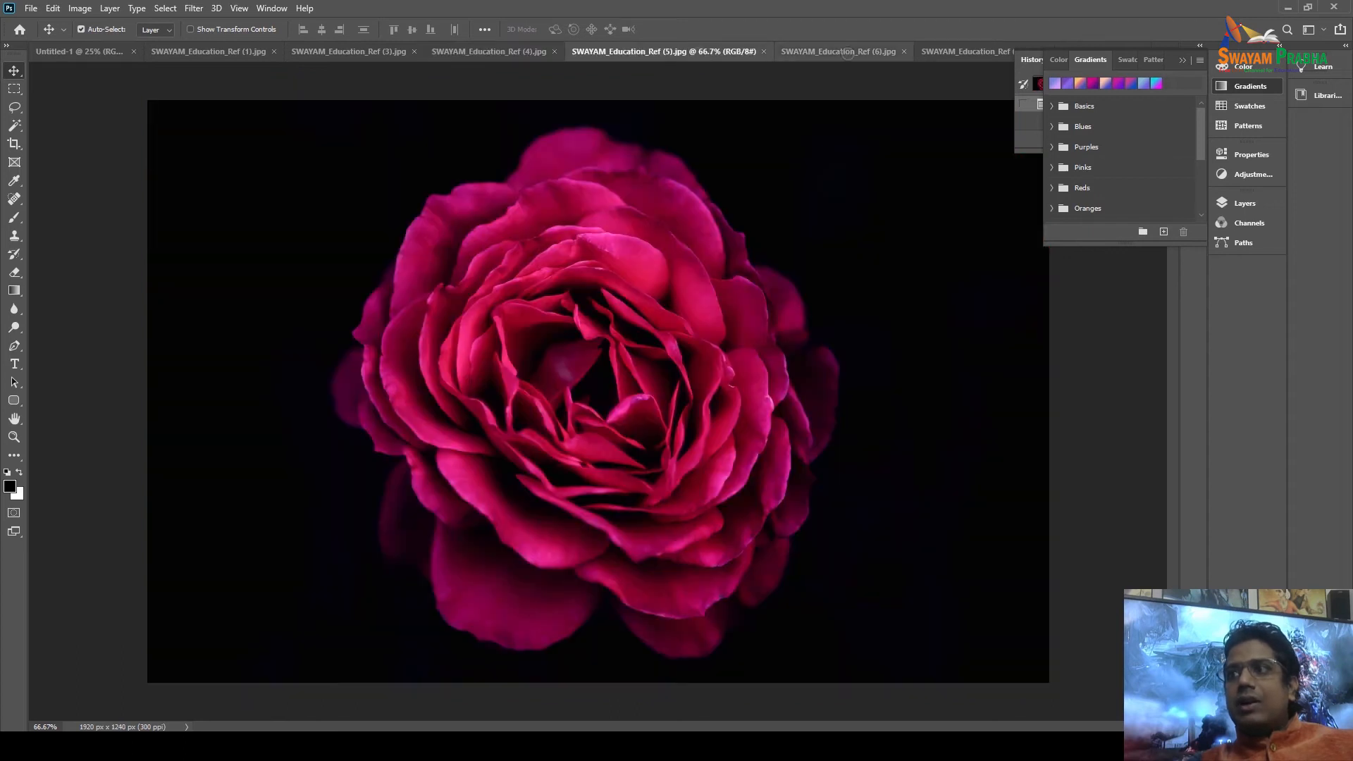
key("ctrl+Tab")
key("ctrl+Tab")
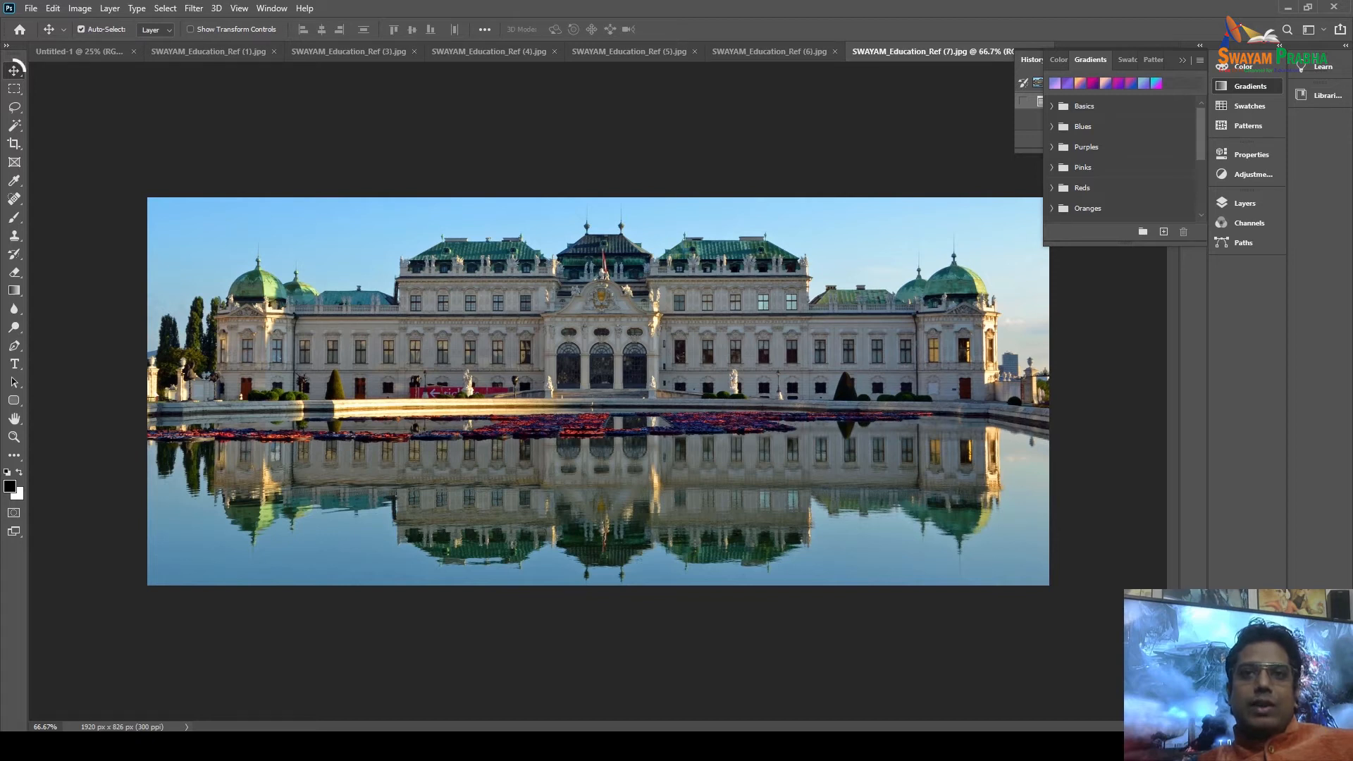
right_click(14, 71)
Try drawing an artboard over the left of the palace photo, then undo it.
key("Escape")
key("shift+v")
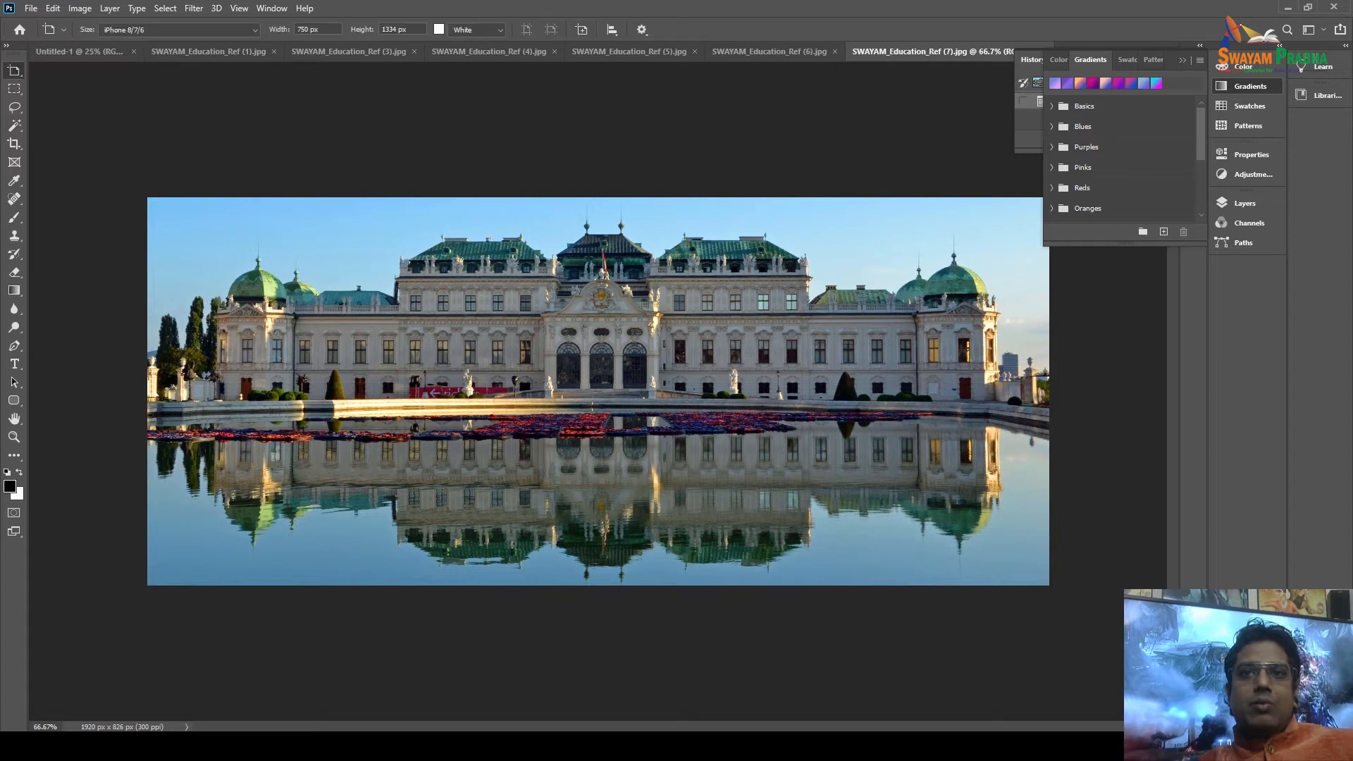
left_click_drag(173, 229, 649, 561)
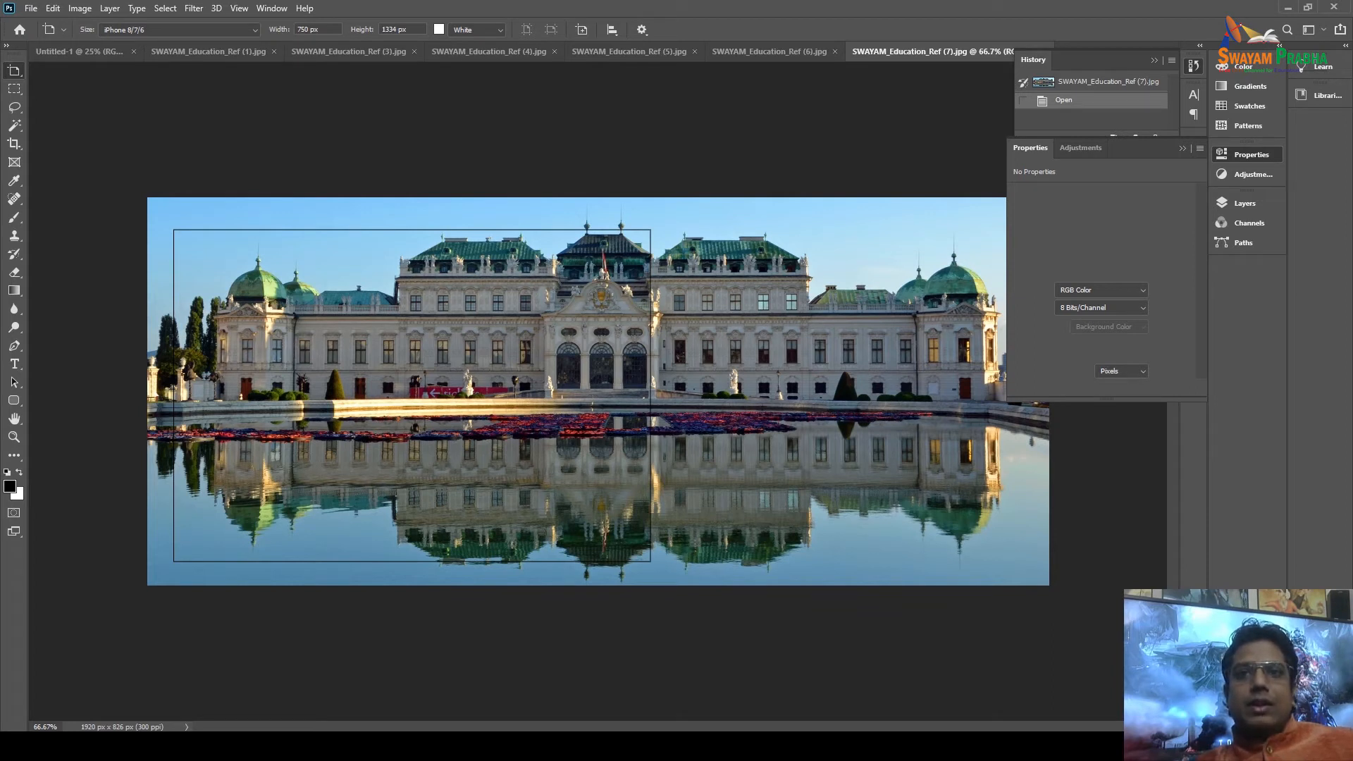
left_click_drag(651, 561, 651, 562)
key("ctrl+z")
Draw a thin rectangular marquee, about 808 × 50 px, across the top-left sky.
left_click(14, 89)
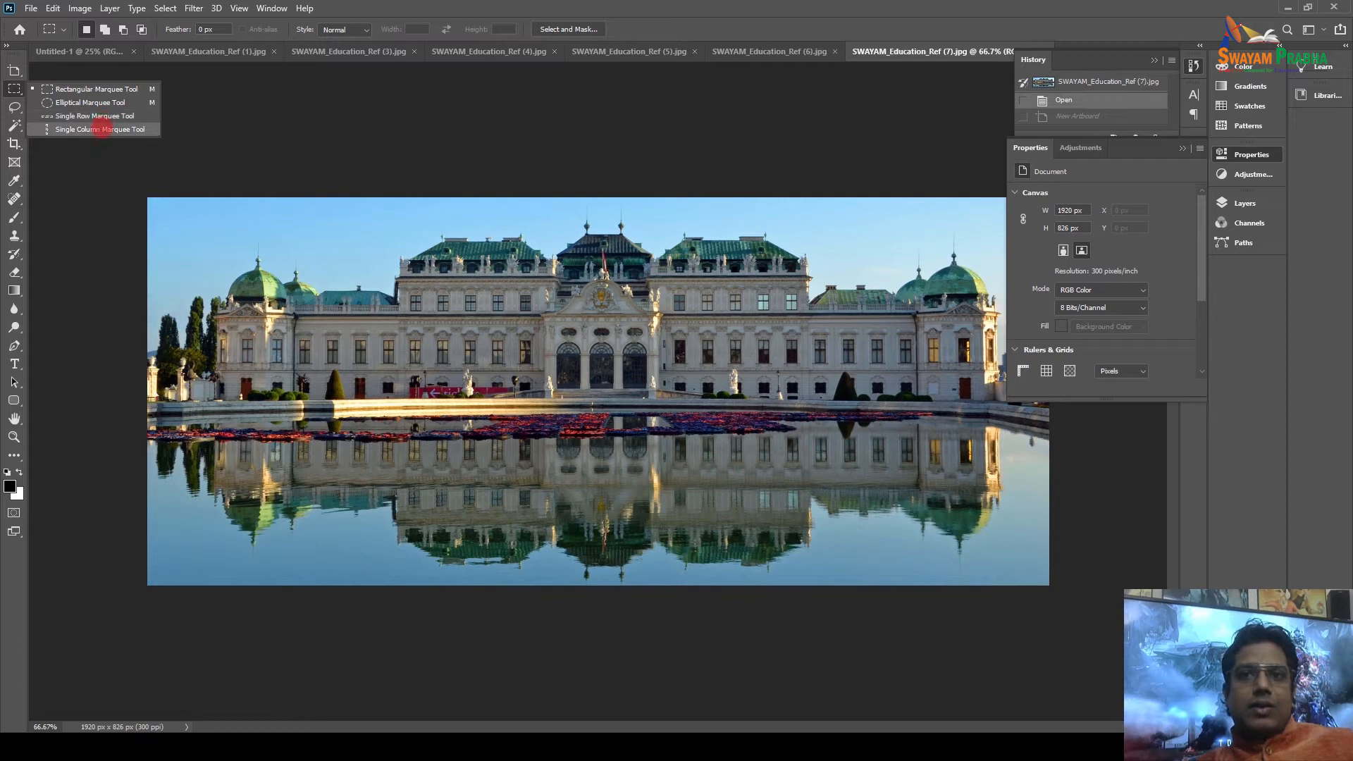
left_click(97, 89)
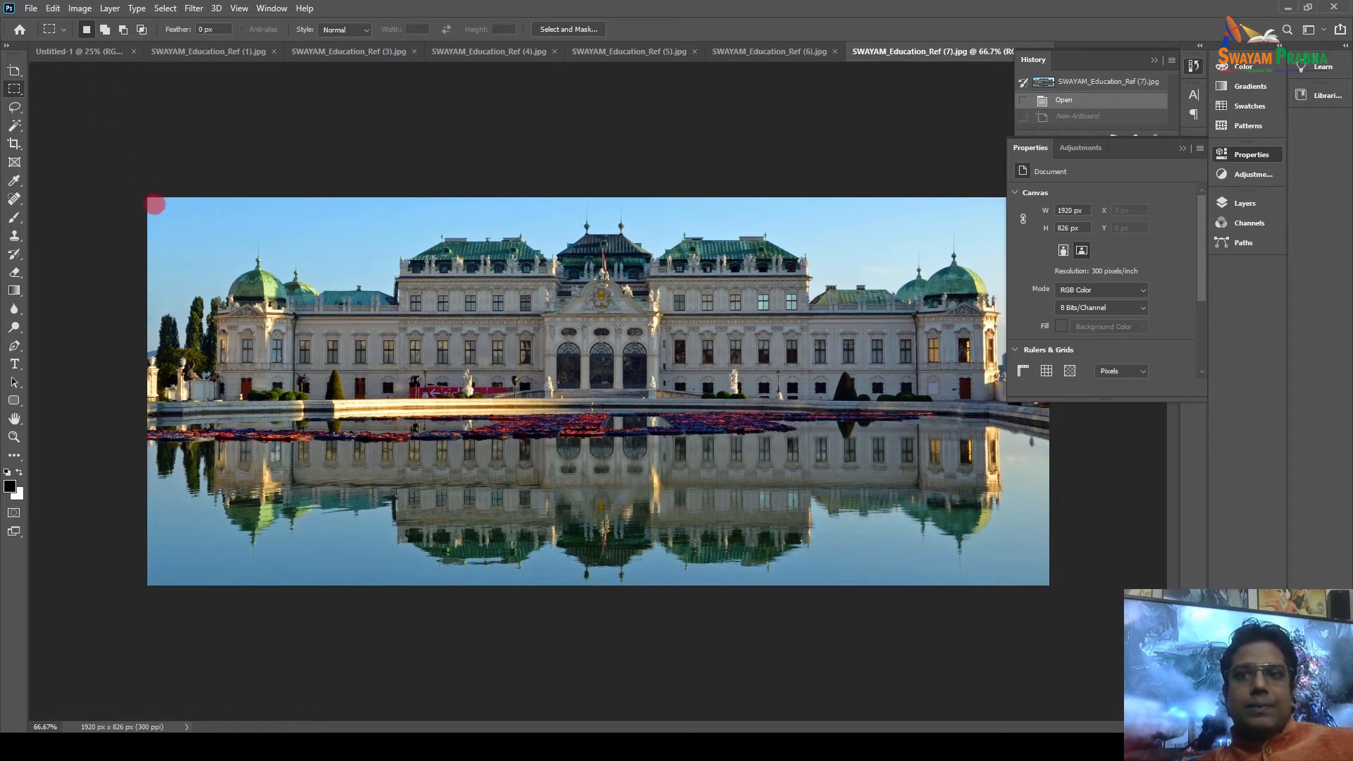
left_click_drag(152, 205, 576, 228)
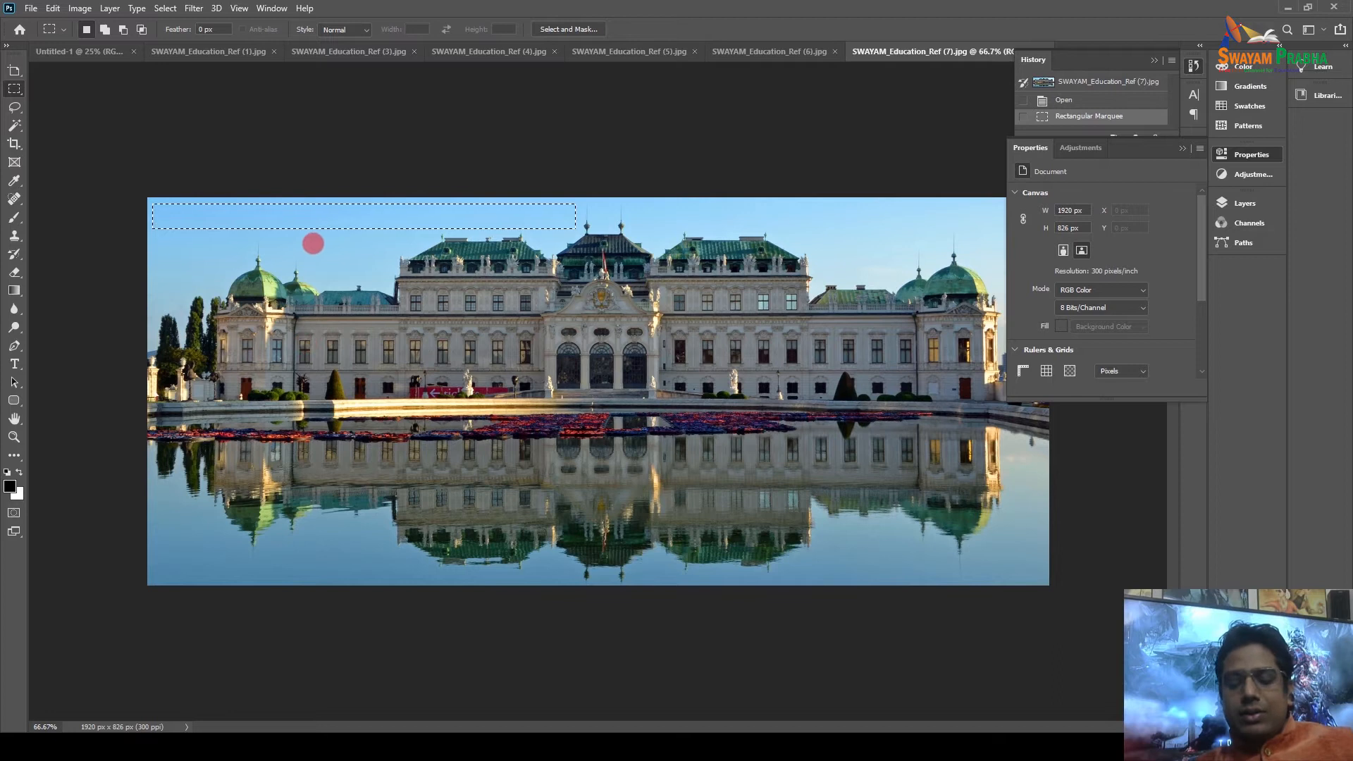
key("shift+F5")
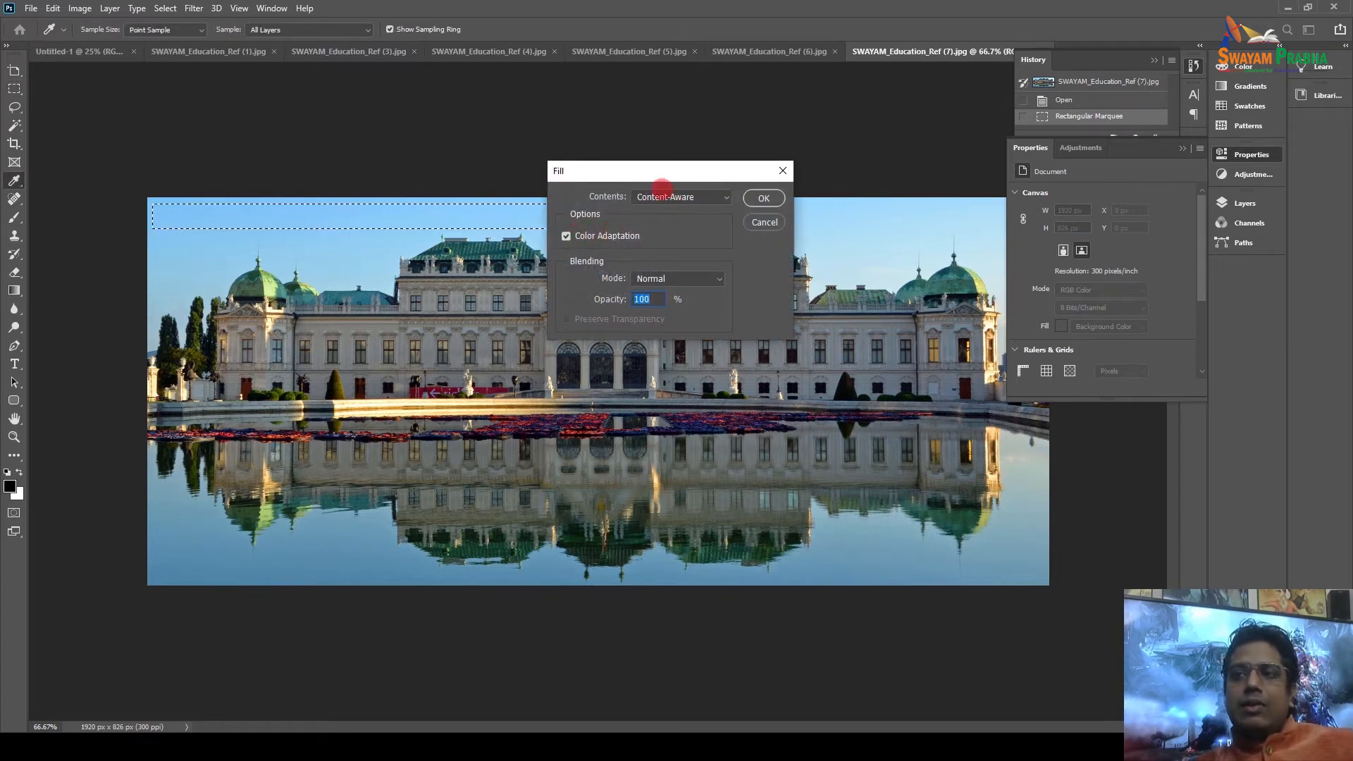
left_click_drag(619, 172, 439, 118)
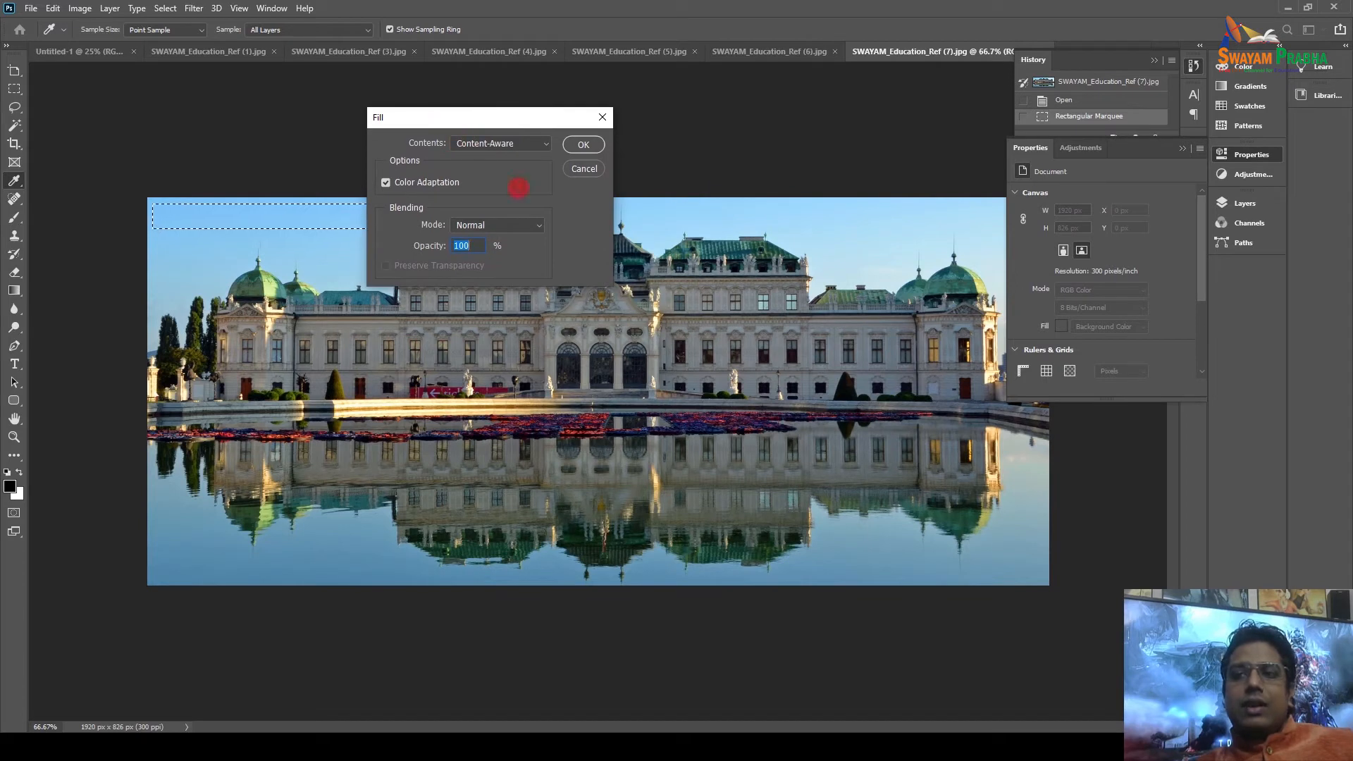
left_click(519, 141)
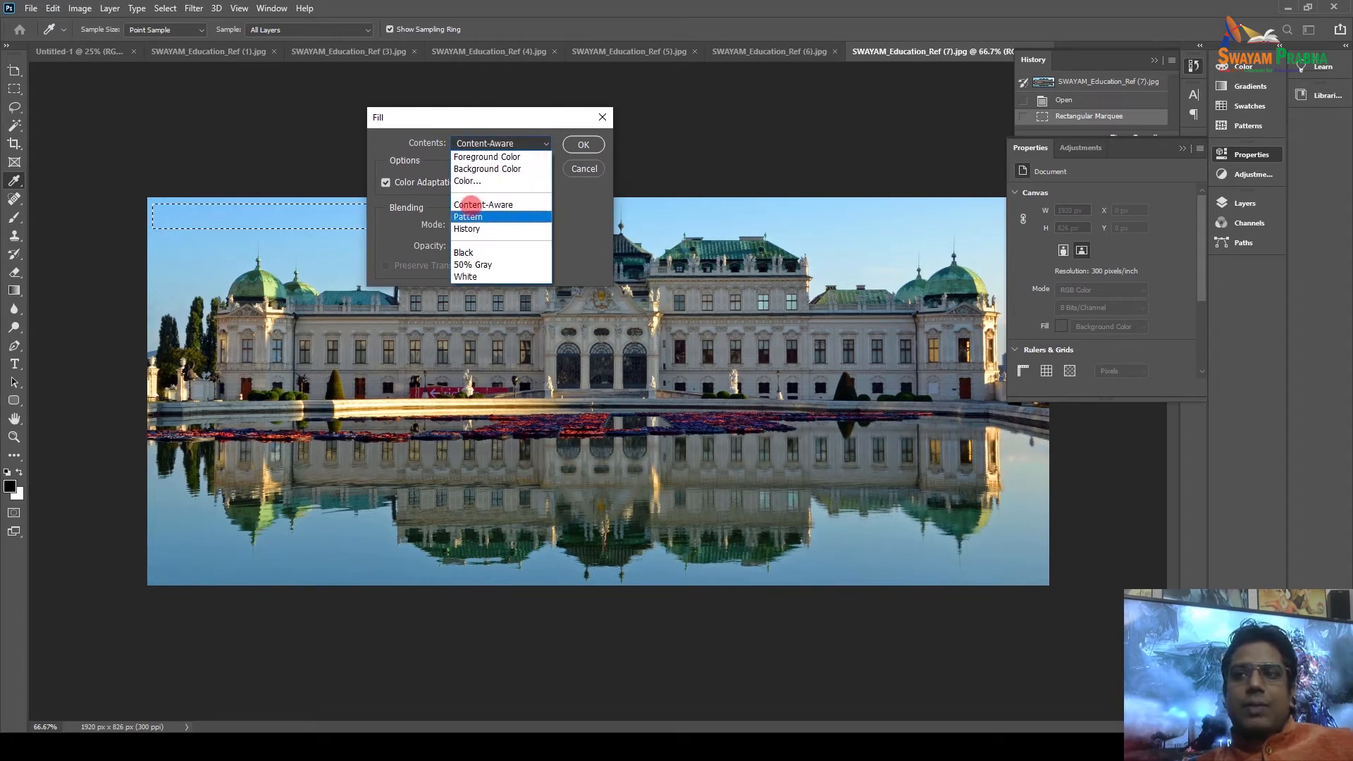
left_click(486, 181)
left_click(893, 117)
left_click(1018, 92)
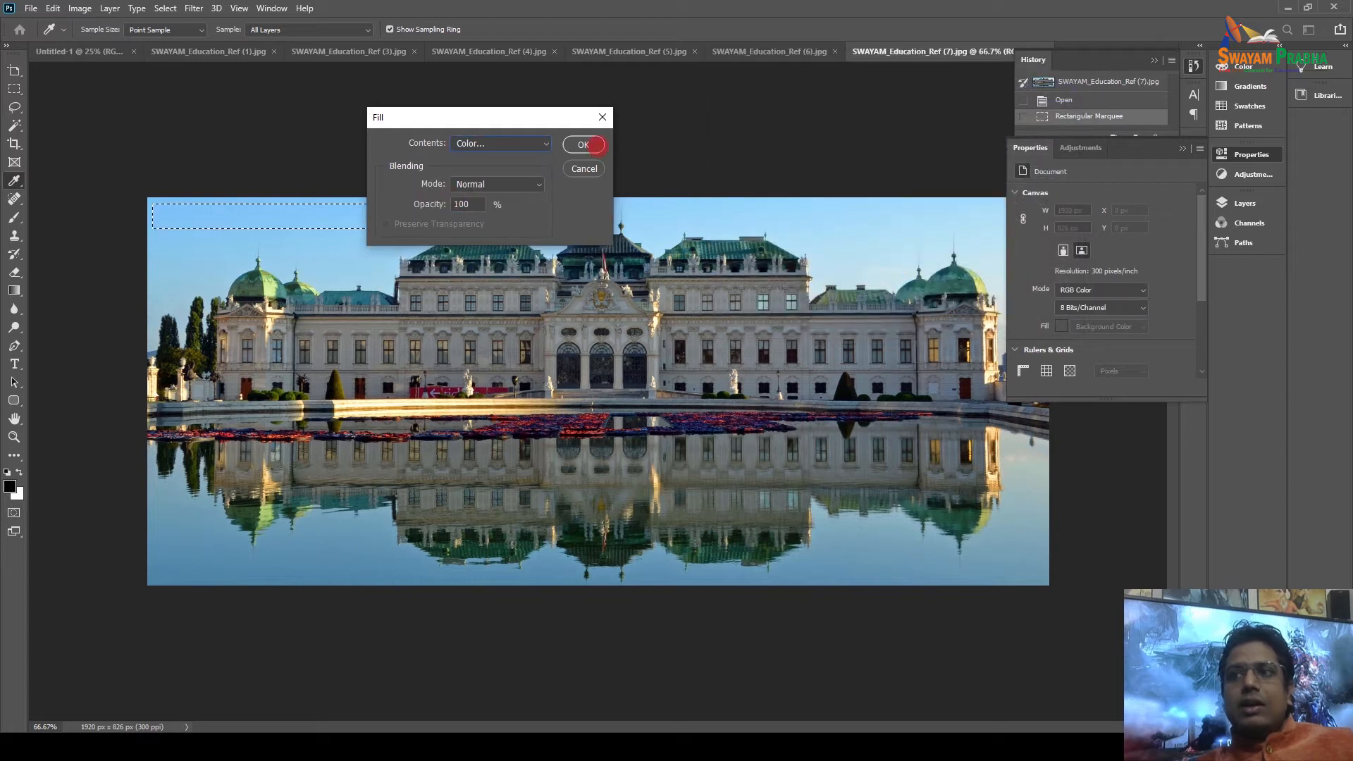
left_click(596, 146)
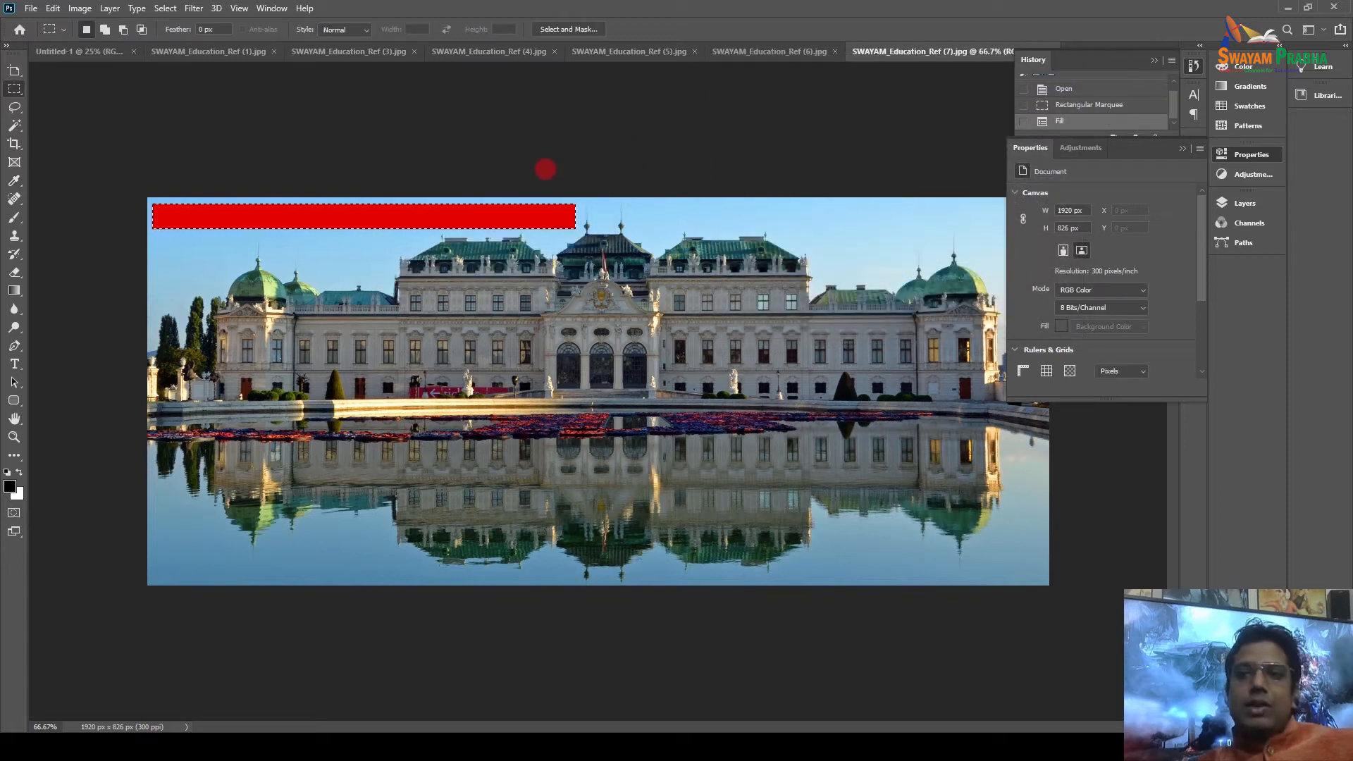
key("ctrl")
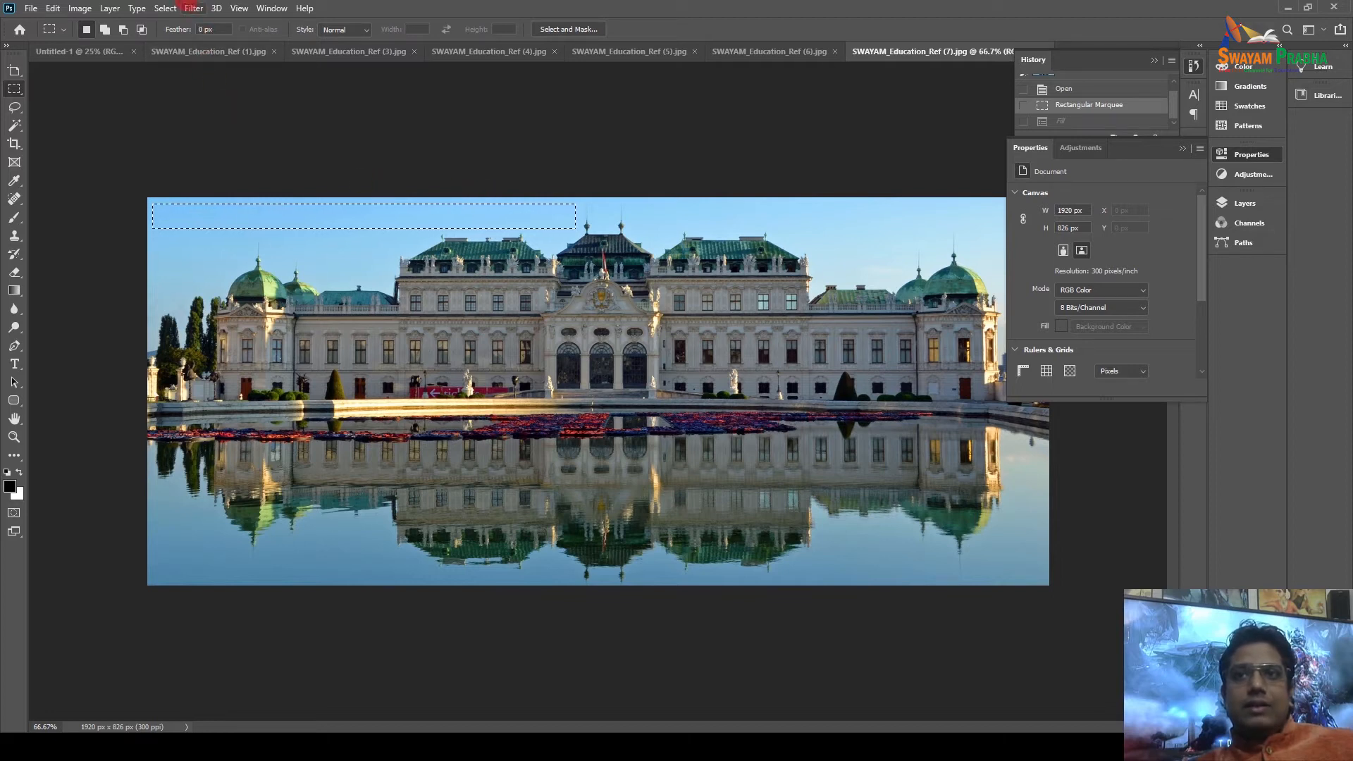
left_click(271, 8)
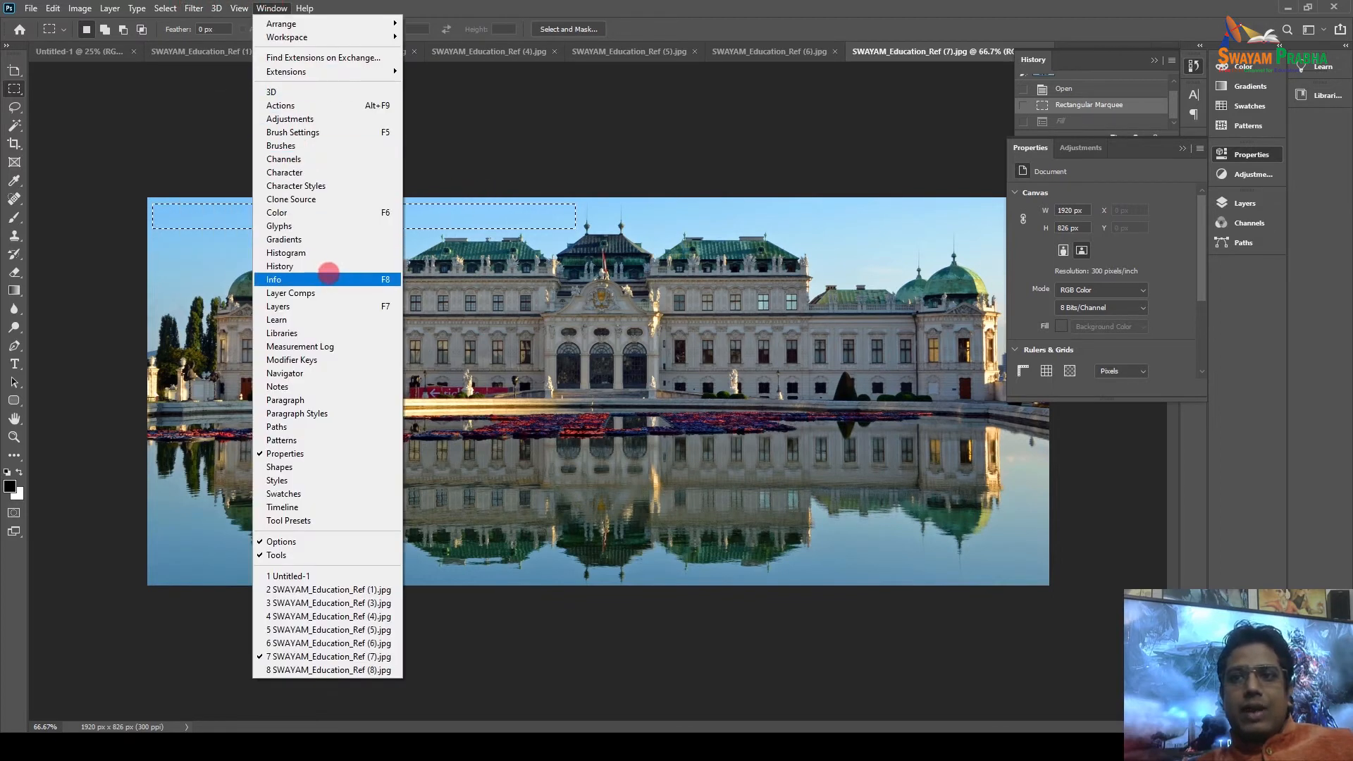
Unlock the Background as layer BG_heritage and clear the selected sky strip to transparency.
left_click(328, 306)
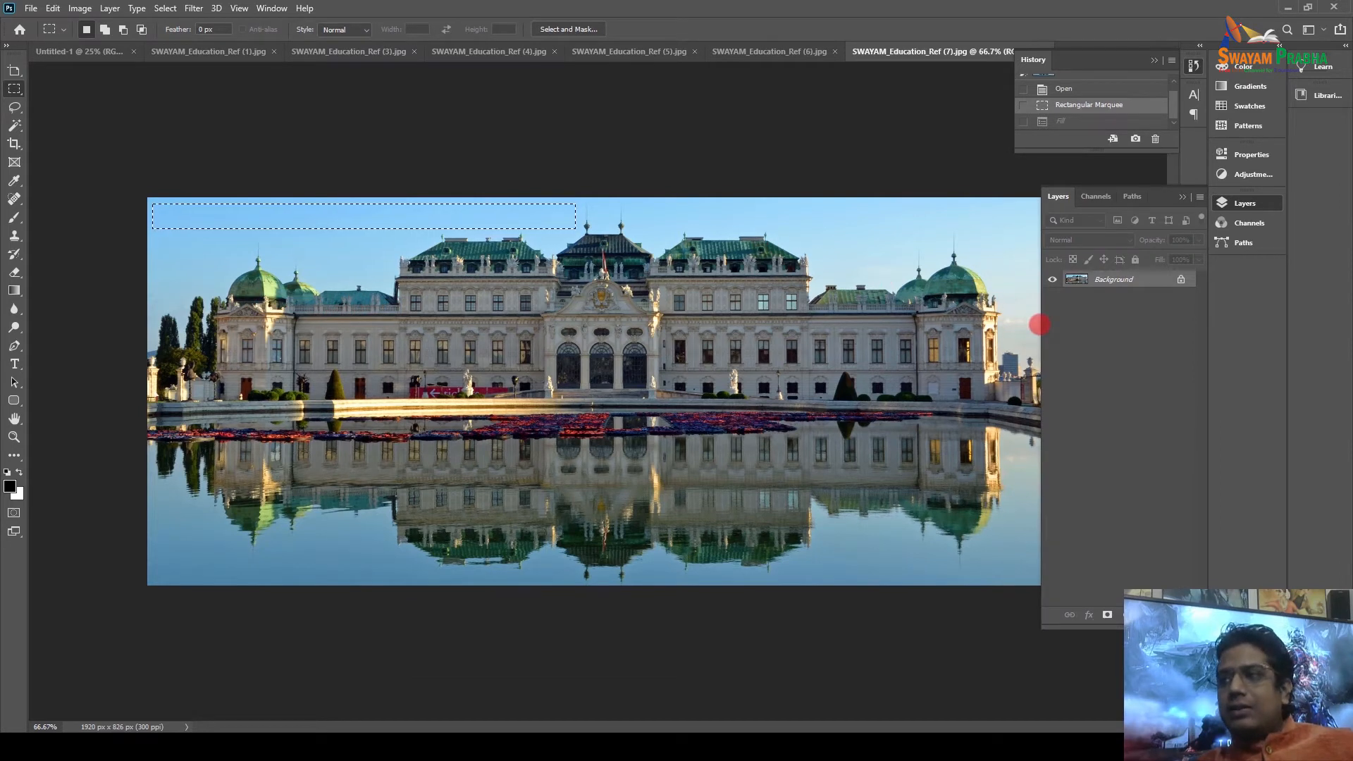
double_click(1136, 278)
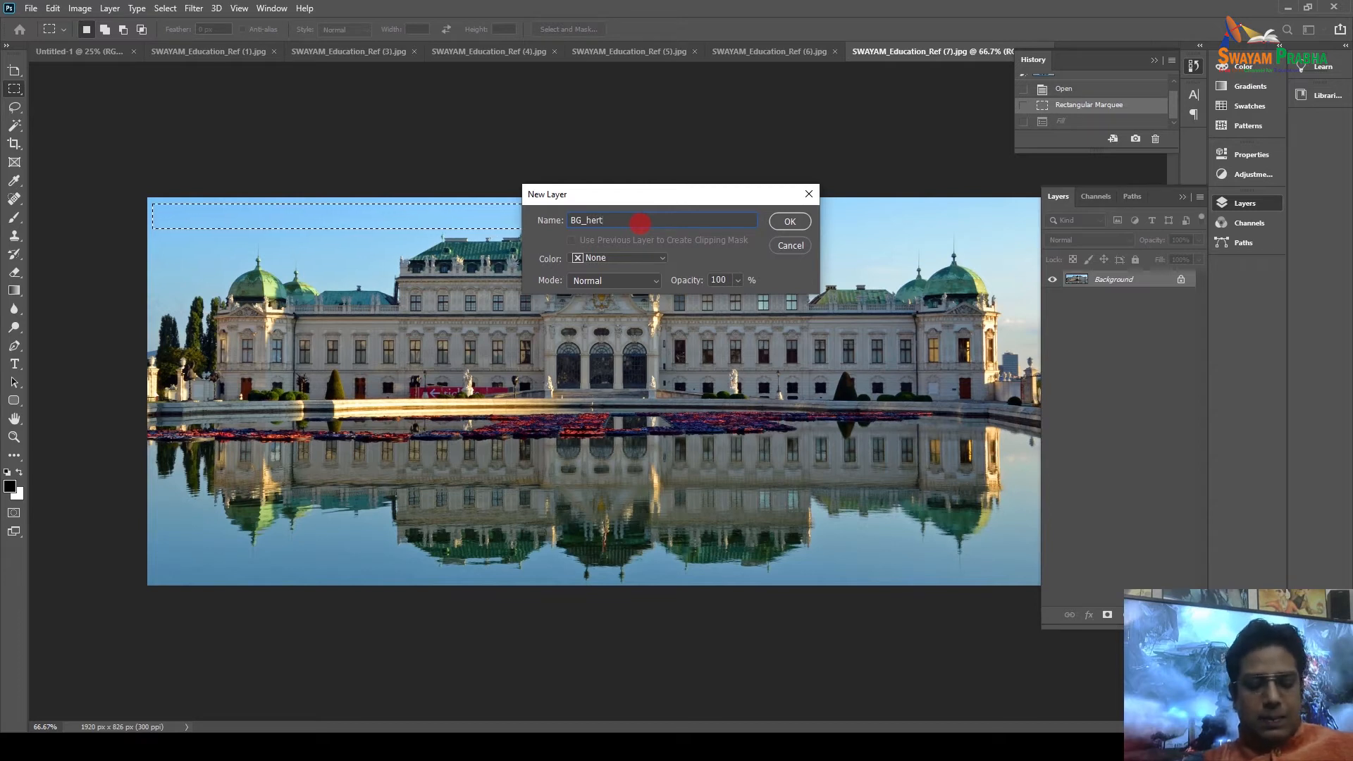
type("age")
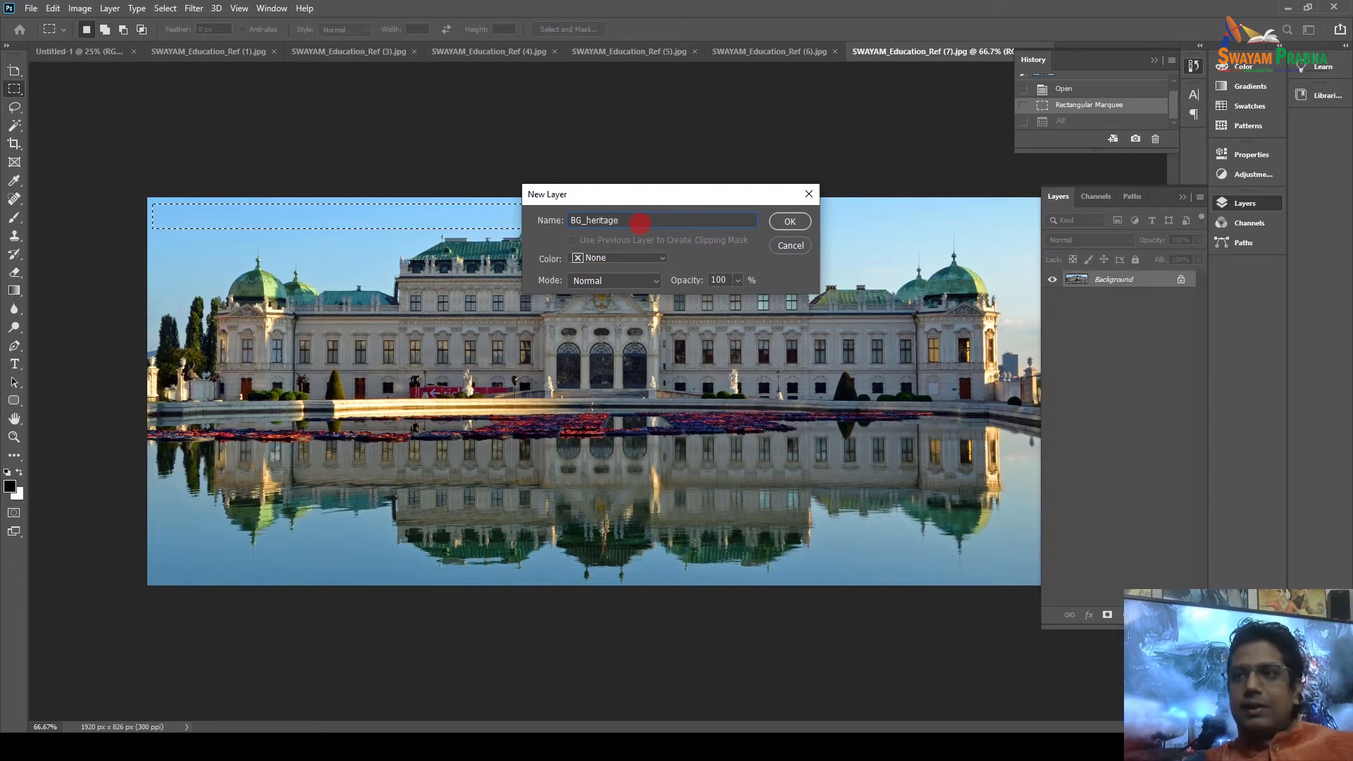
key("Return")
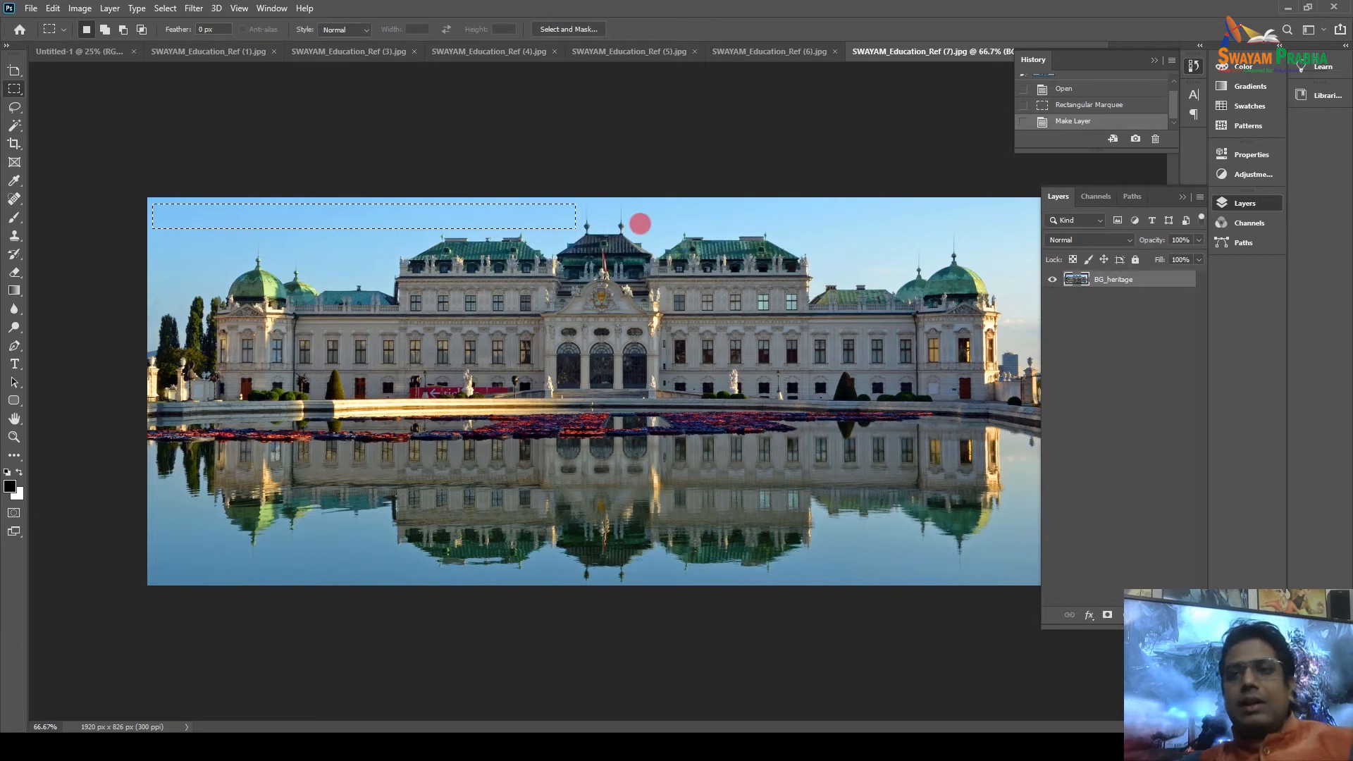
key("Delete")
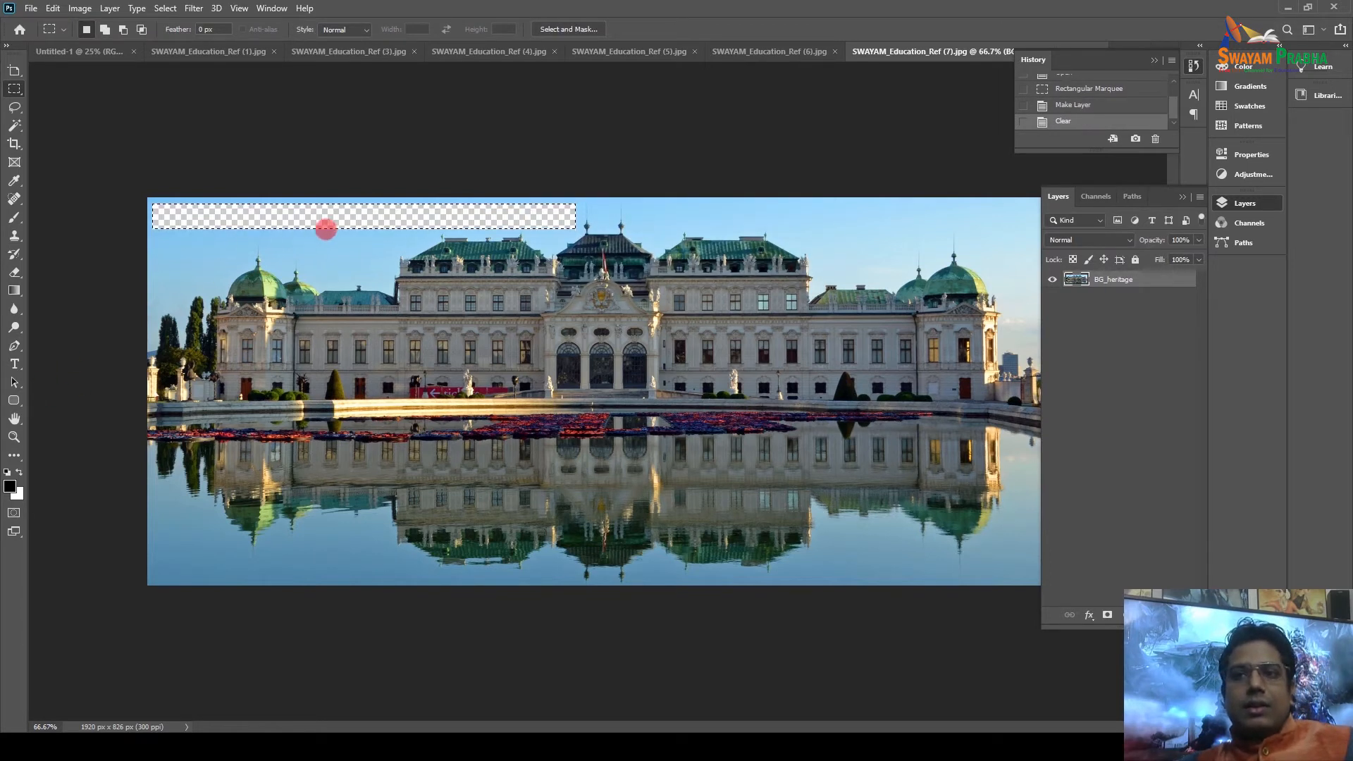
left_click(275, 210)
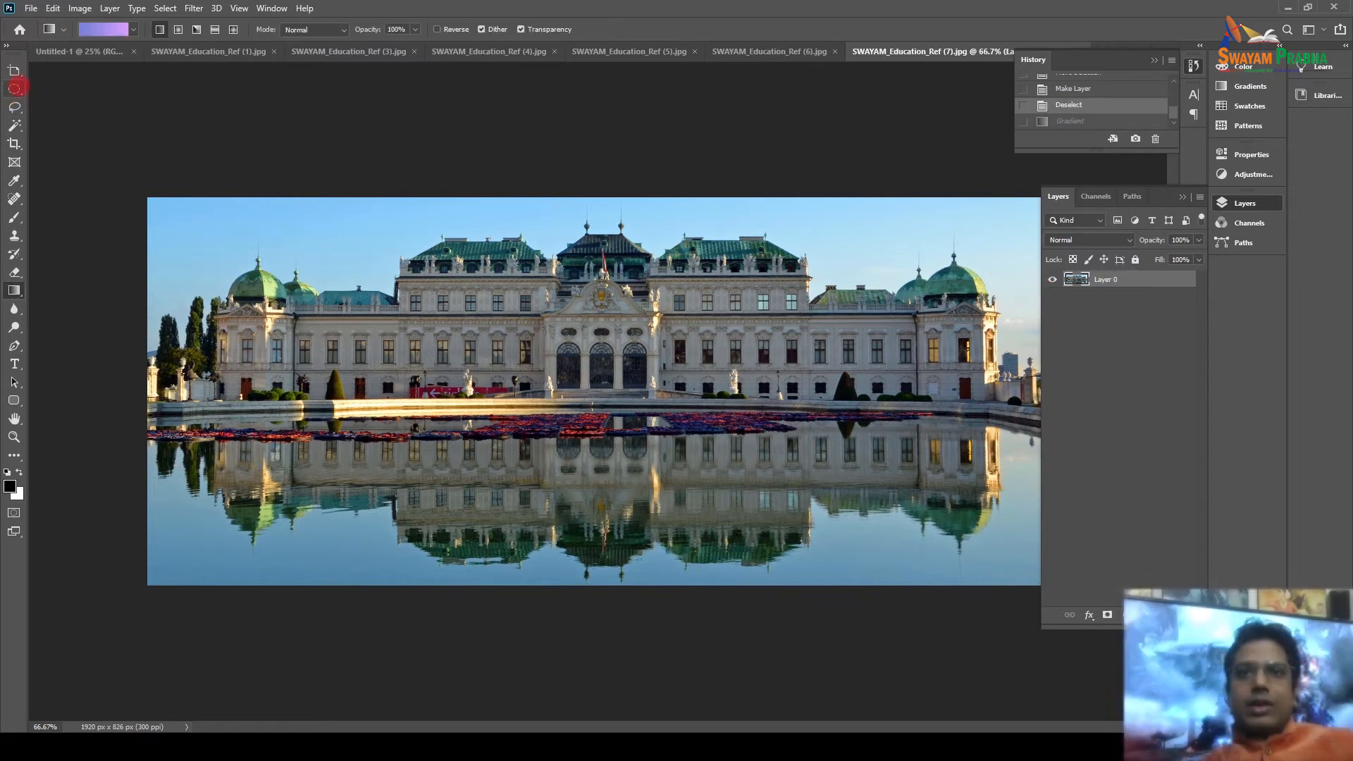
Draw a test elliptical selection over the left dome, then deselect it.
right_click(14, 89)
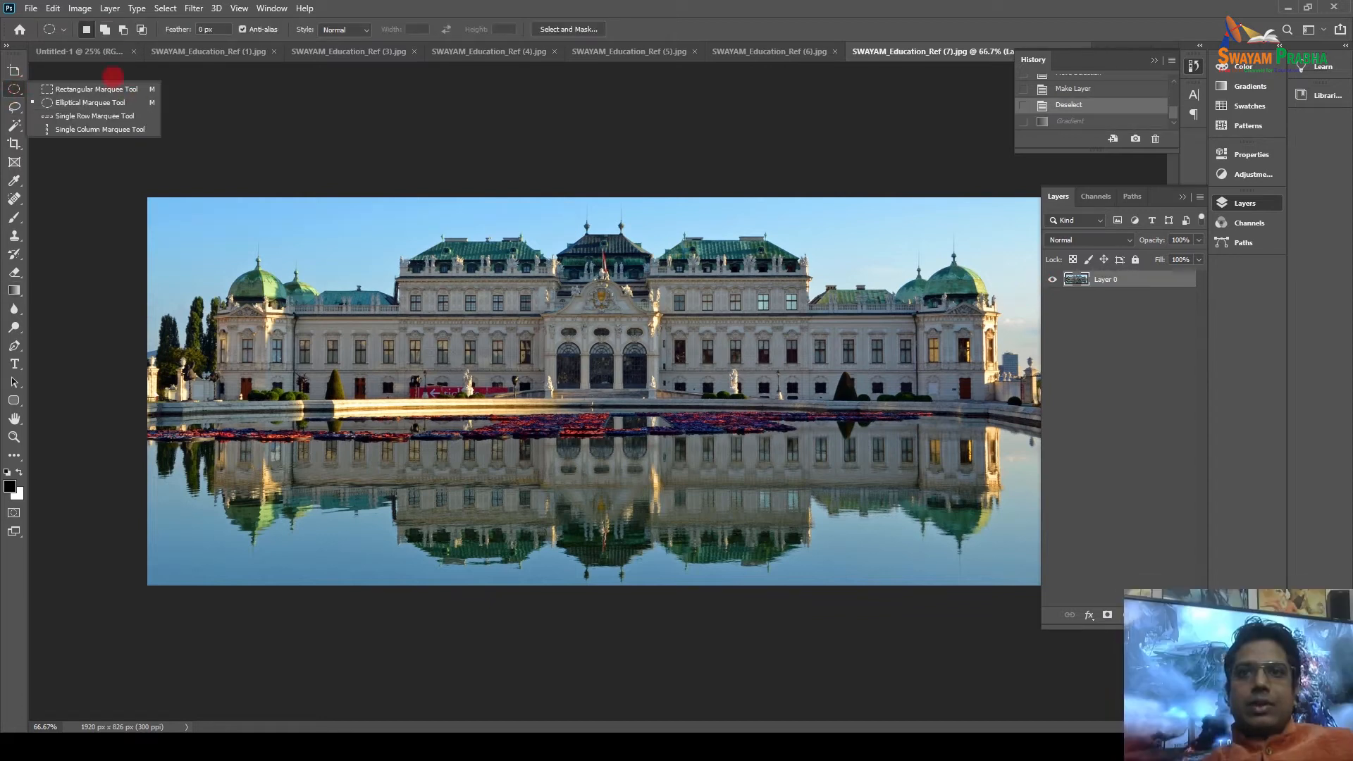
left_click(88, 103)
left_click_drag(210, 227, 448, 602)
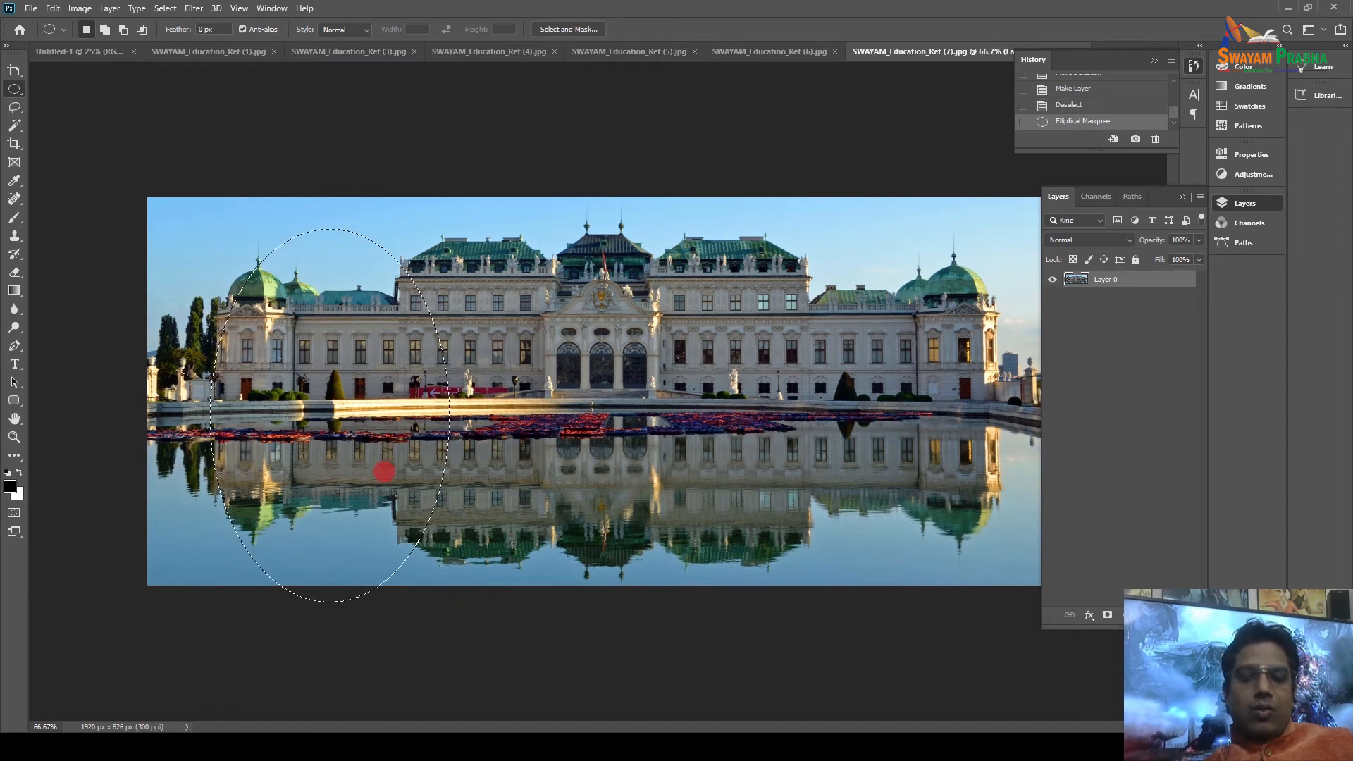
left_click(383, 469)
Draw a test rectangular selection on the photo, then deselect it.
right_click(14, 89)
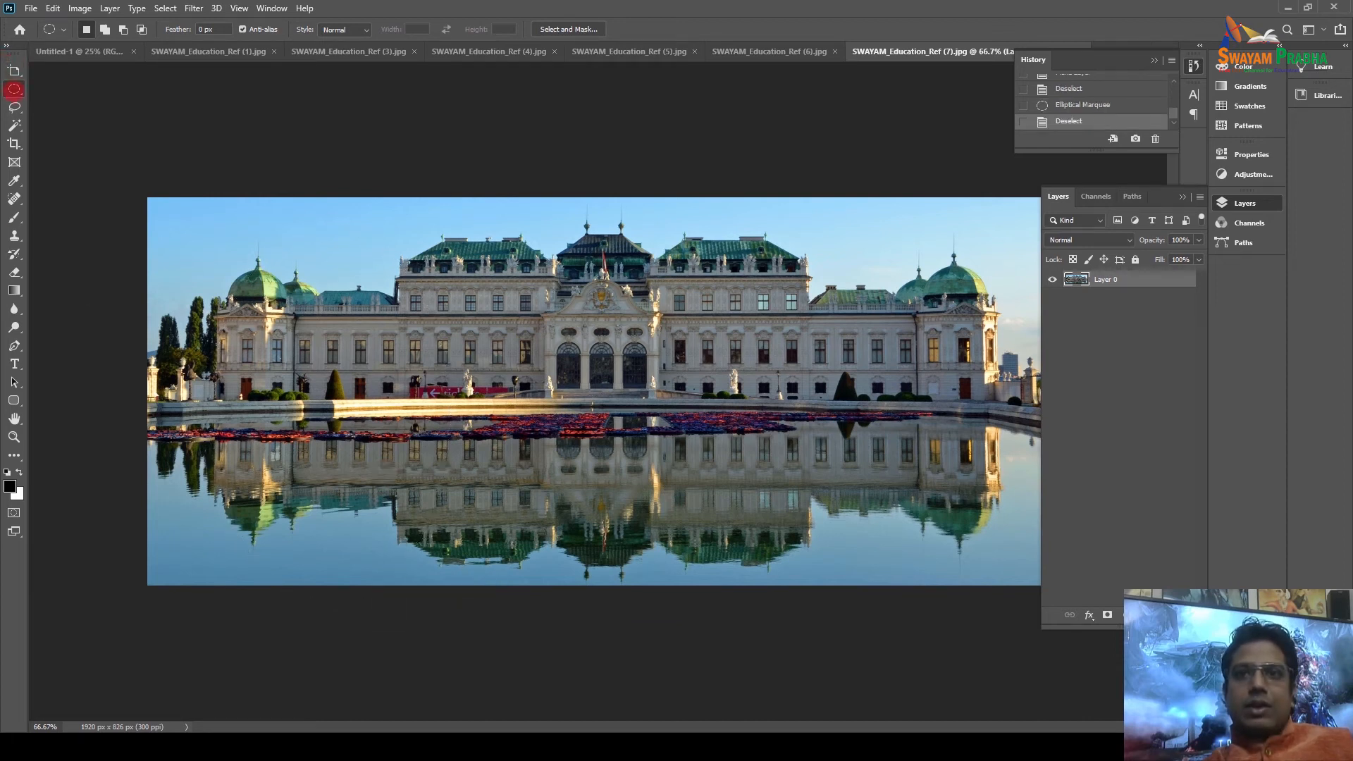
left_click(70, 89)
left_click_drag(205, 265, 542, 448)
left_click(300, 368)
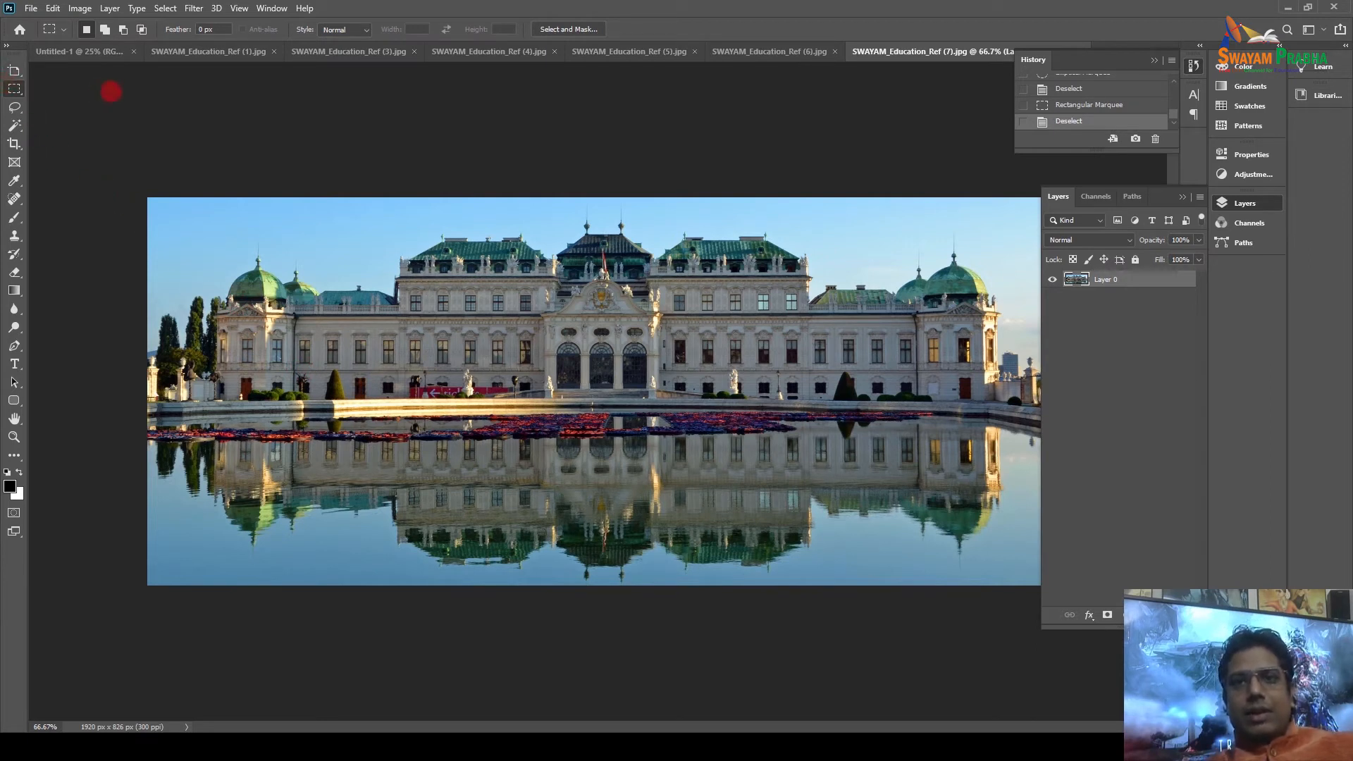
right_click(14, 88)
Circle-select the palace's central entrance, test-delete its contents, then undo the deletion.
left_click(132, 106)
left_click_drag(514, 229, 767, 554)
left_click_drag(609, 359, 568, 357)
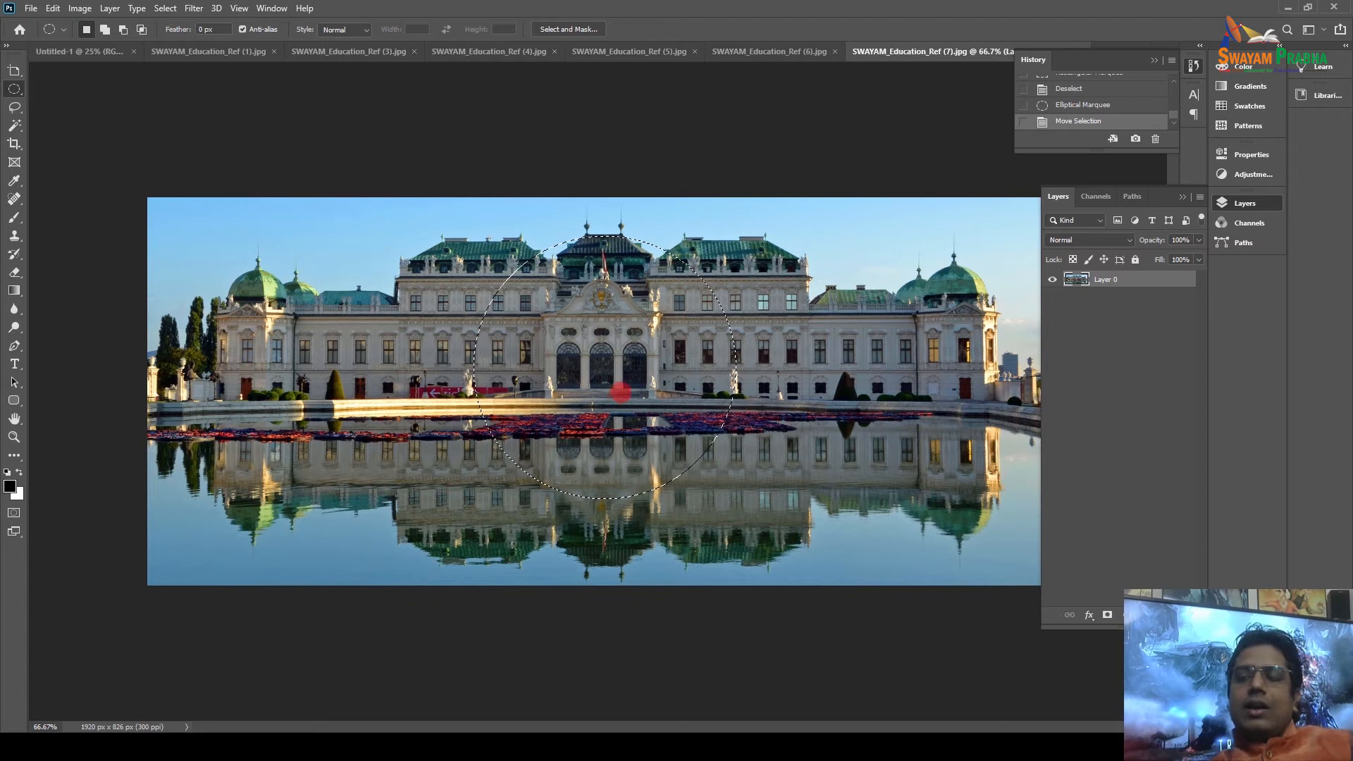
key("Delete")
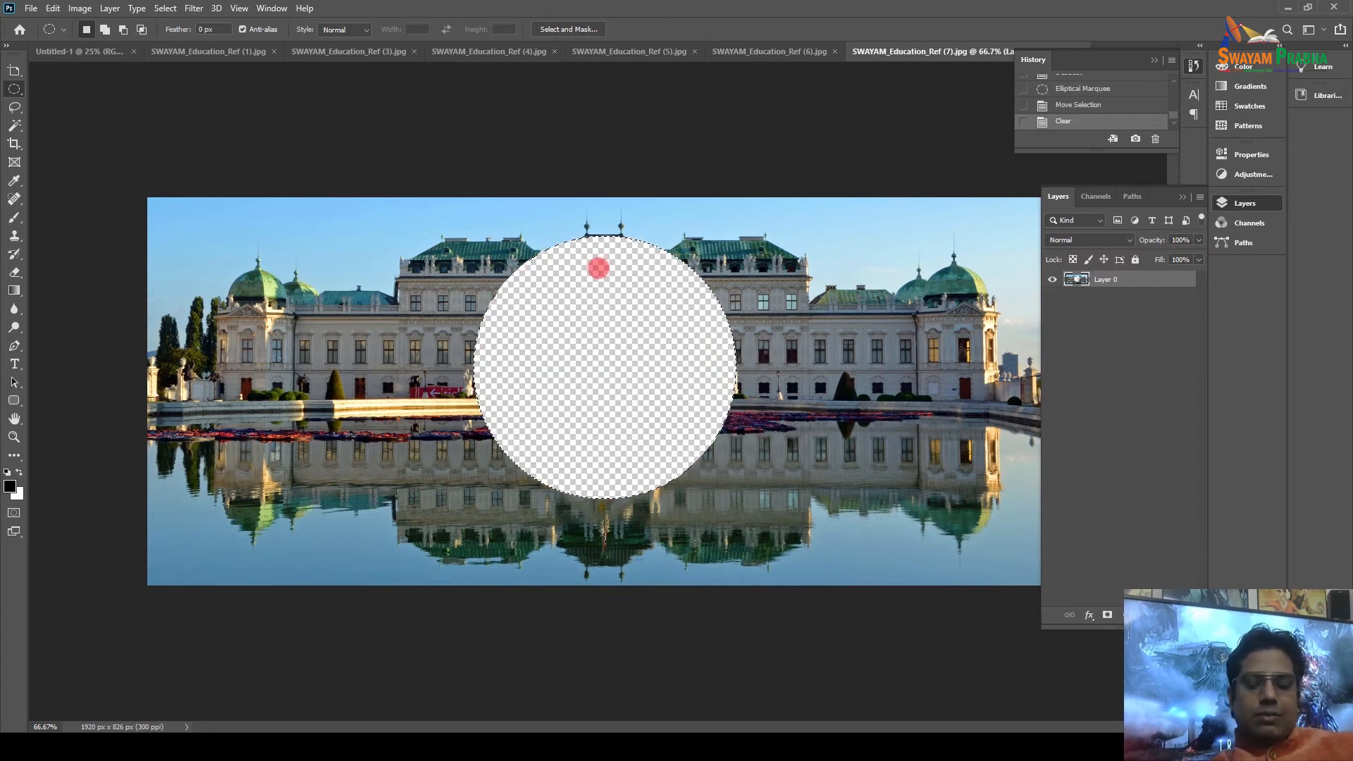
key("ctrl+z")
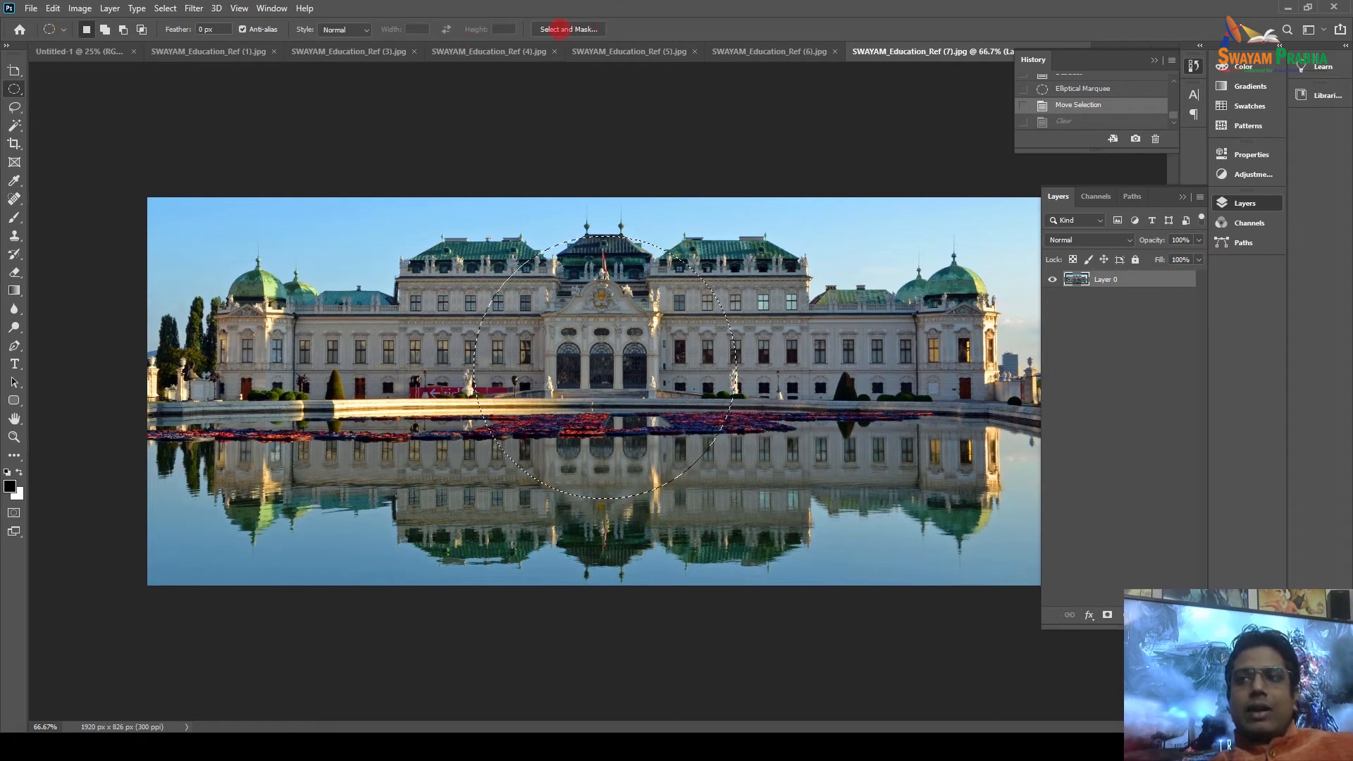
Refine the circle in Select and Mask: 30% transparency, 4 px radius, smooth 26, 14.3 px feather.
left_click(561, 29)
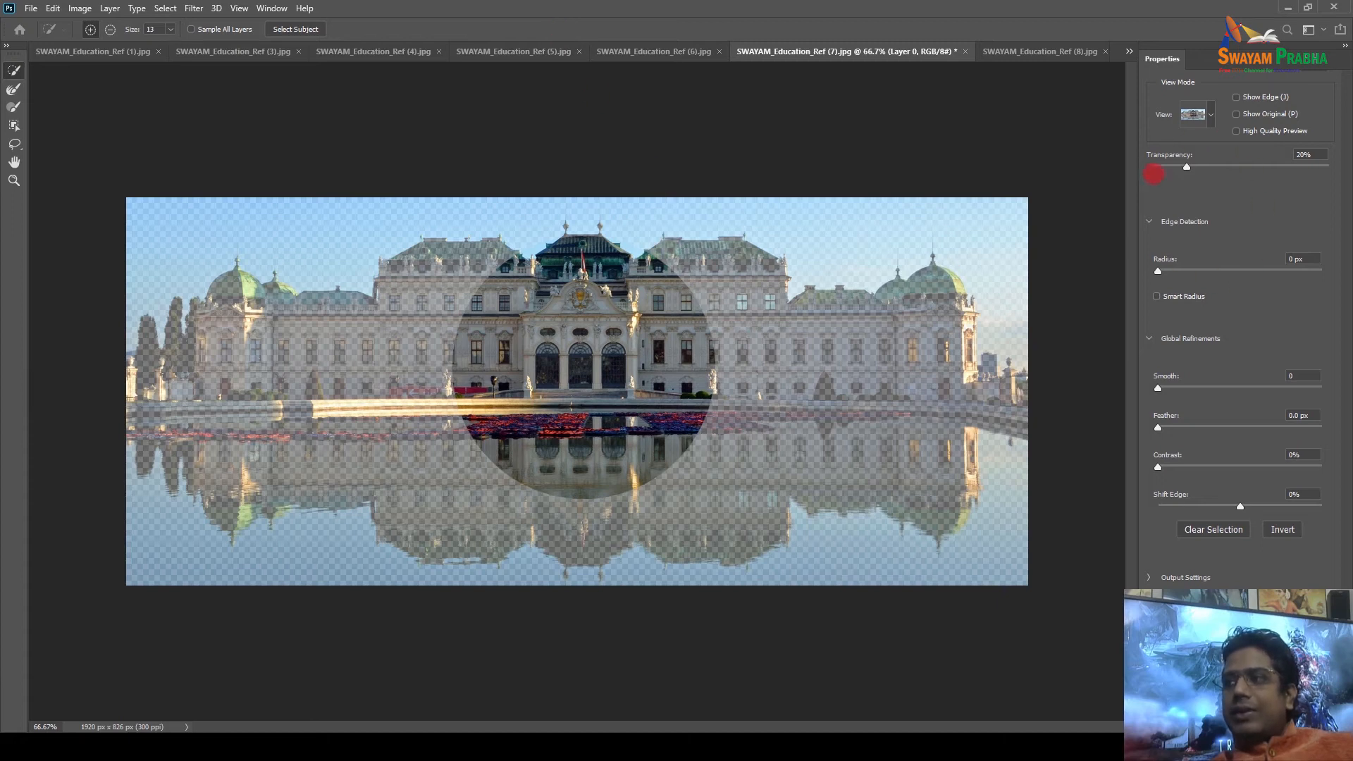
mouse_move(1188, 167)
left_mouse_down()
mouse_move(1238, 167)
mouse_move(1203, 169)
left_mouse_up()
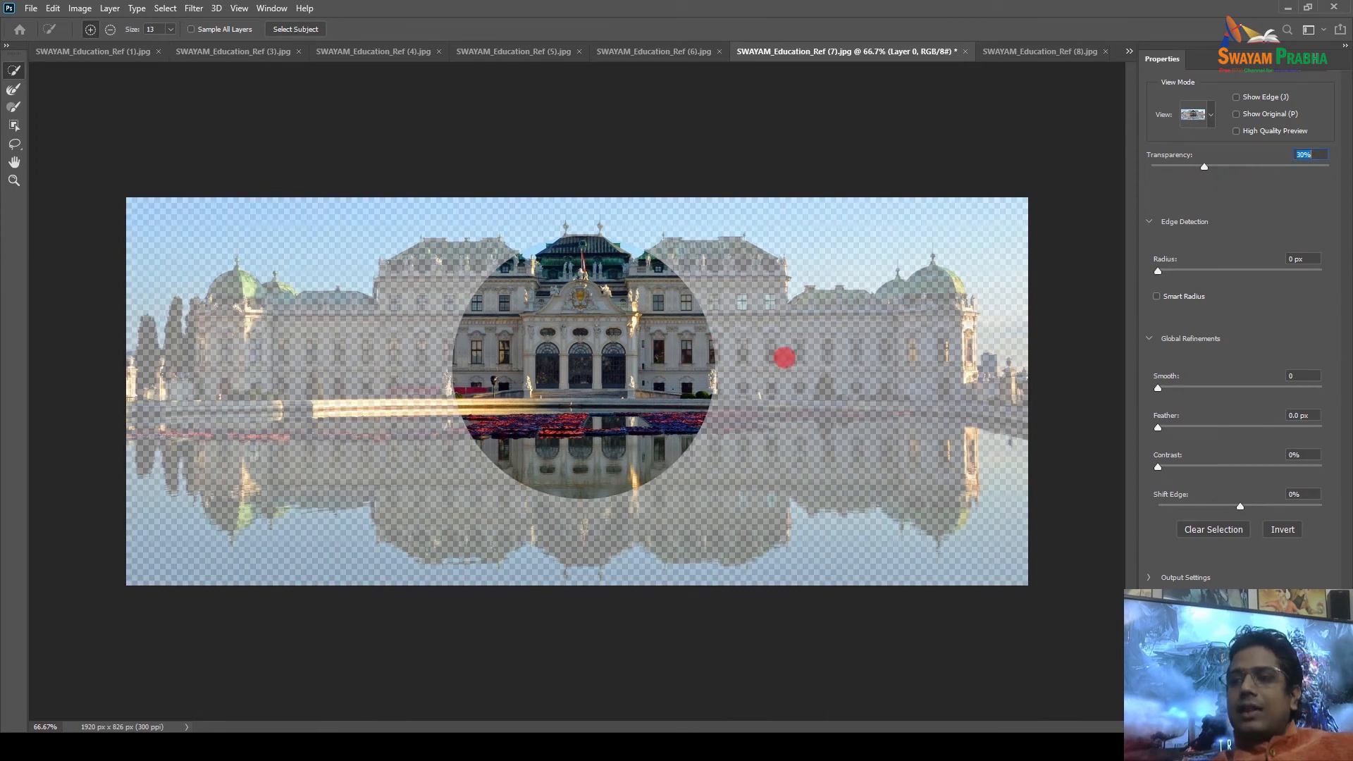
left_click_drag(1157, 271, 1244, 269)
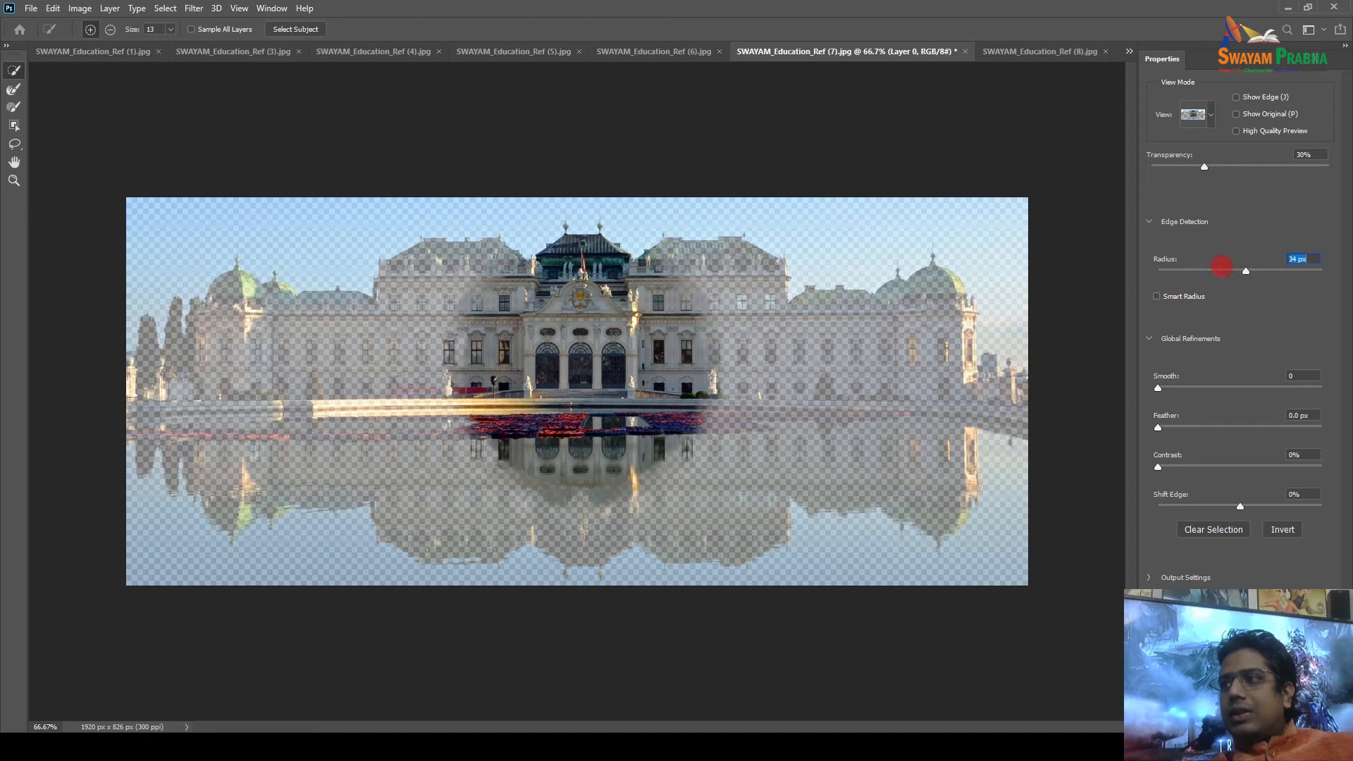
left_click_drag(1223, 266, 1193, 269)
left_click_drag(1158, 387, 1202, 382)
left_click_drag(1159, 427, 1224, 428)
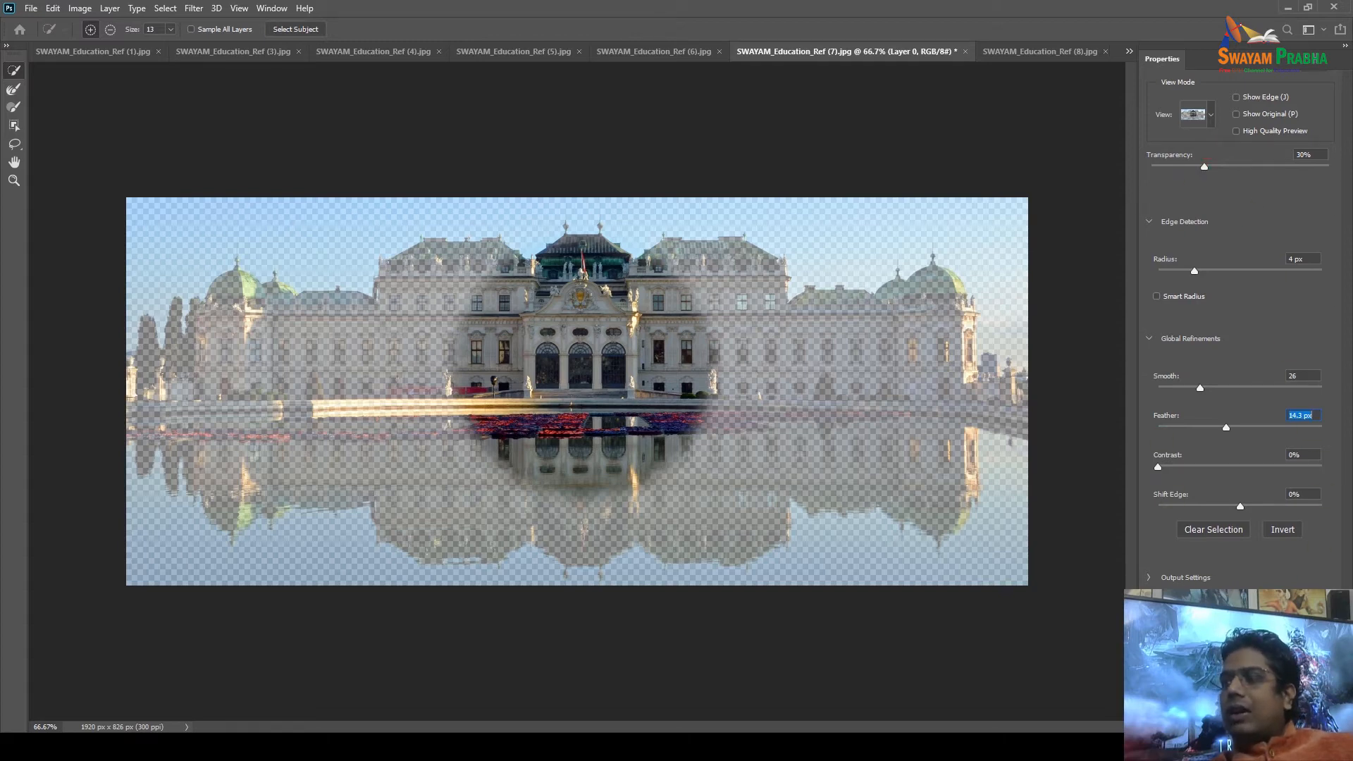
left_click(1236, 114)
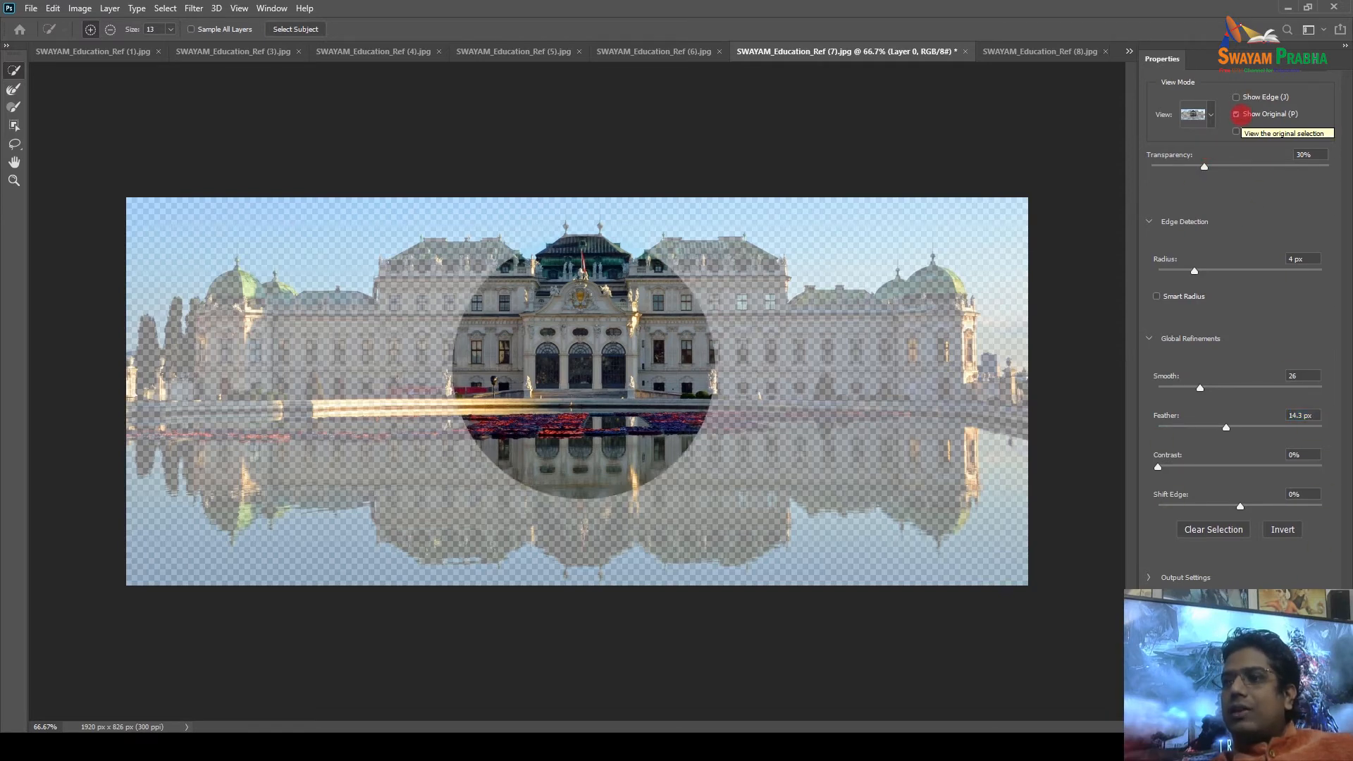
left_click(1237, 114)
left_click(1236, 131)
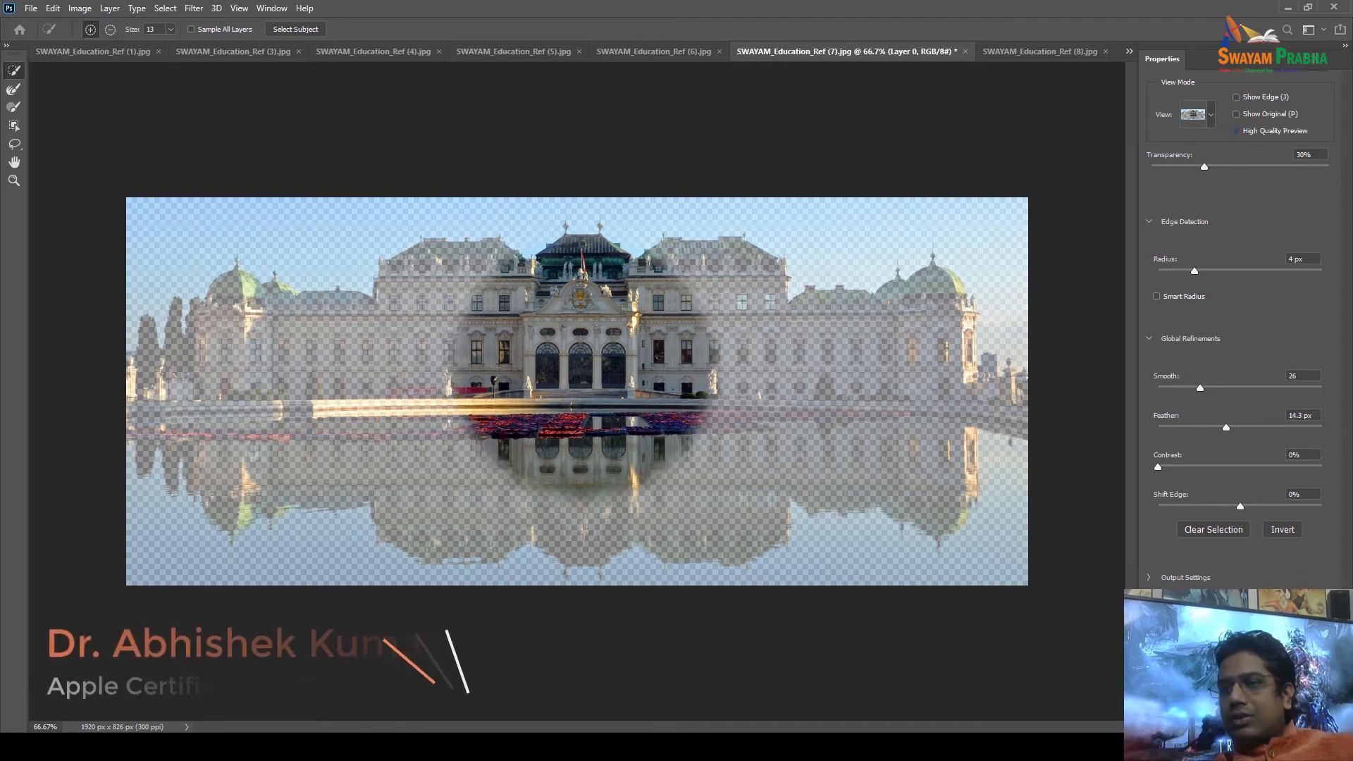
key("Return")
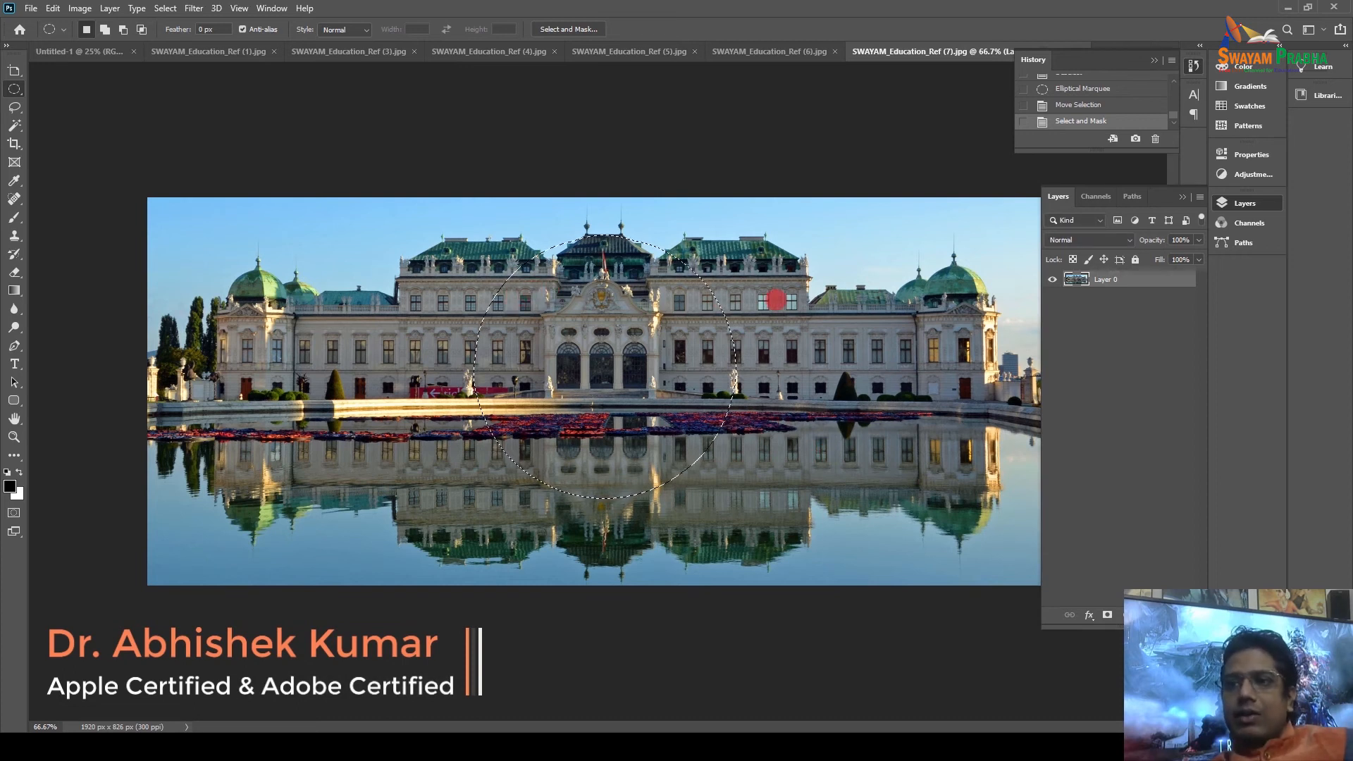
key("Delete")
key("ctrl+d")
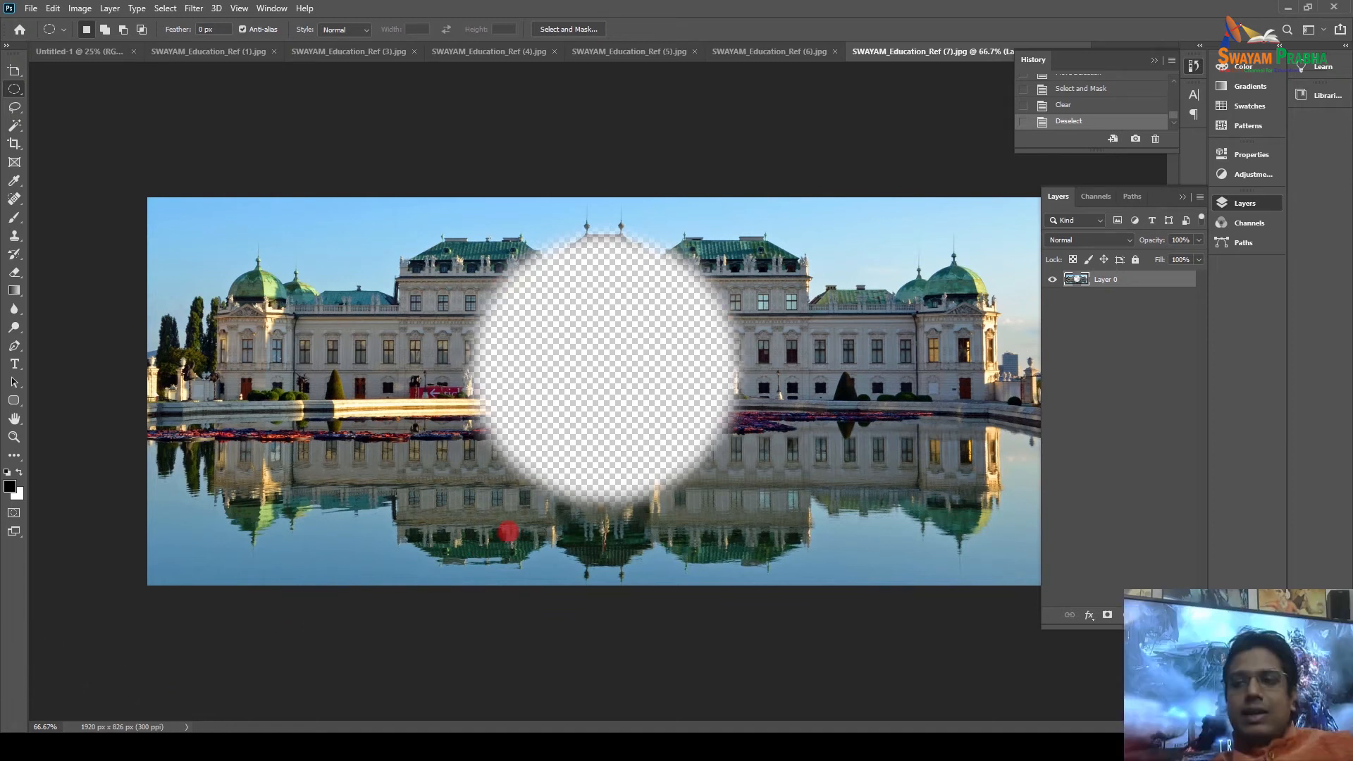
key("ctrl+z")
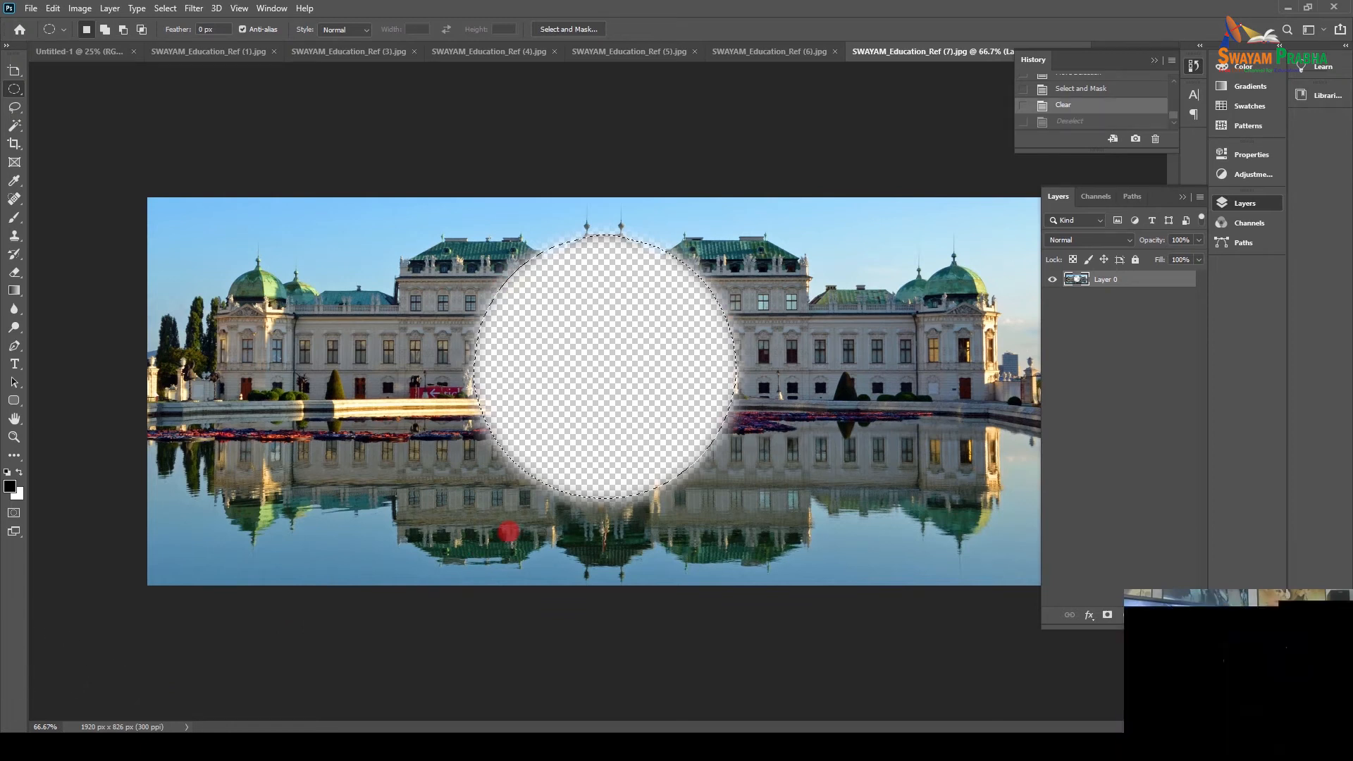
key("ctrl+z")
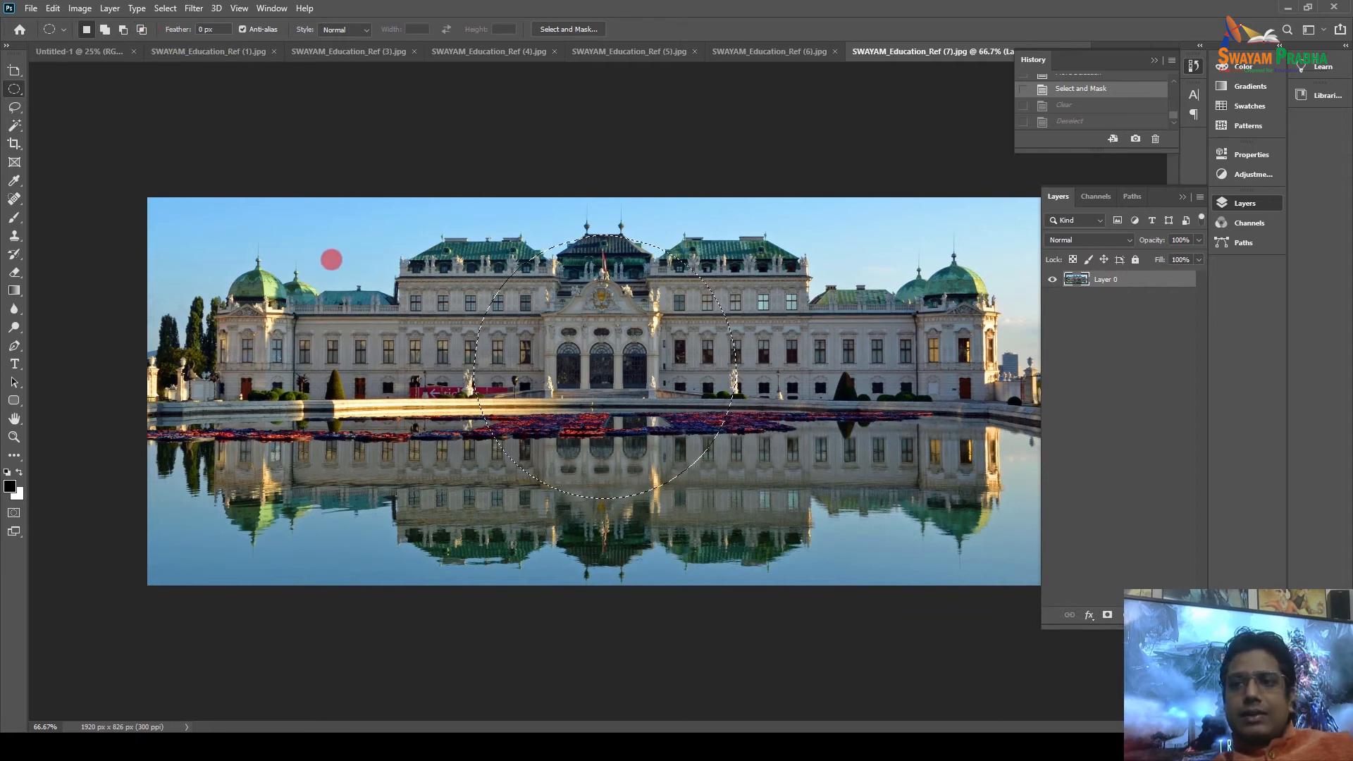
Try adding a second oval to the circular selection, undoing each attempt.
left_click_drag(332, 255, 568, 495)
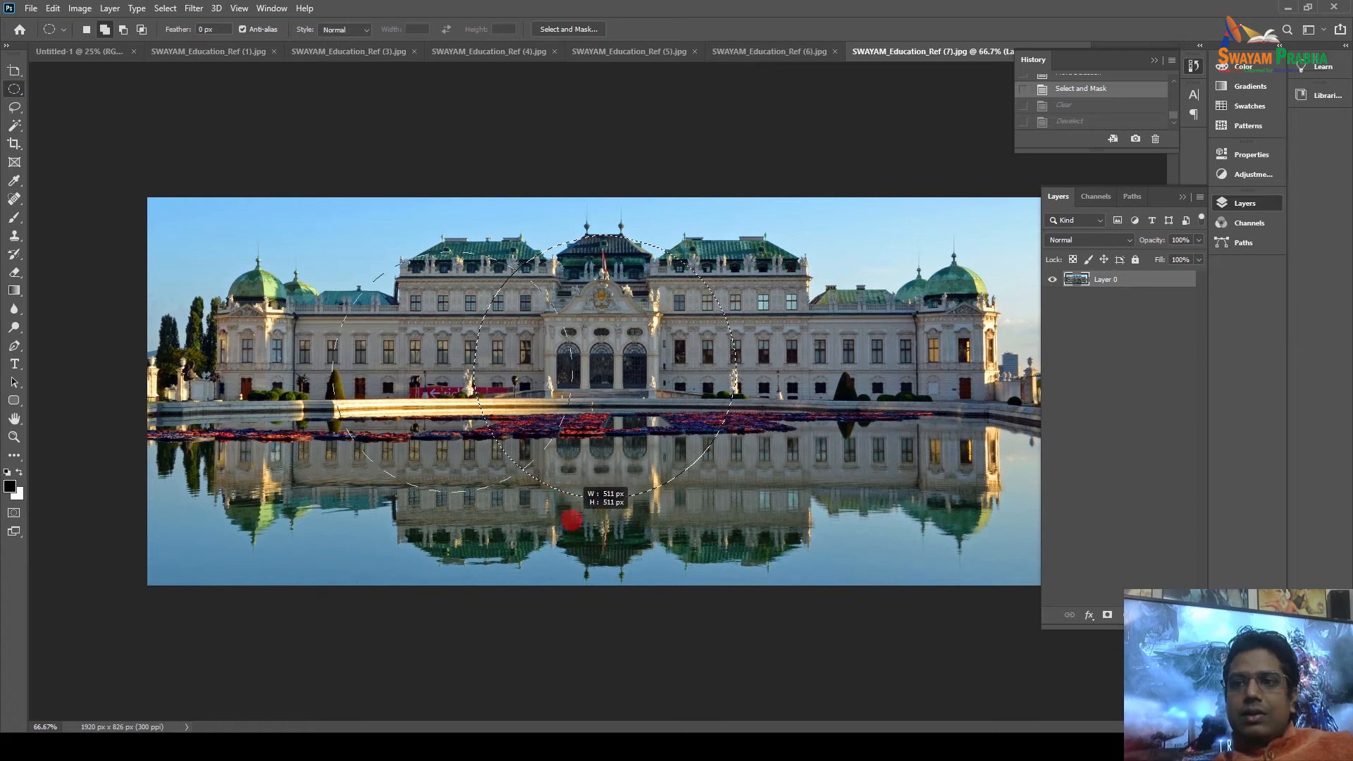
left_click_drag(571, 520, 571, 521)
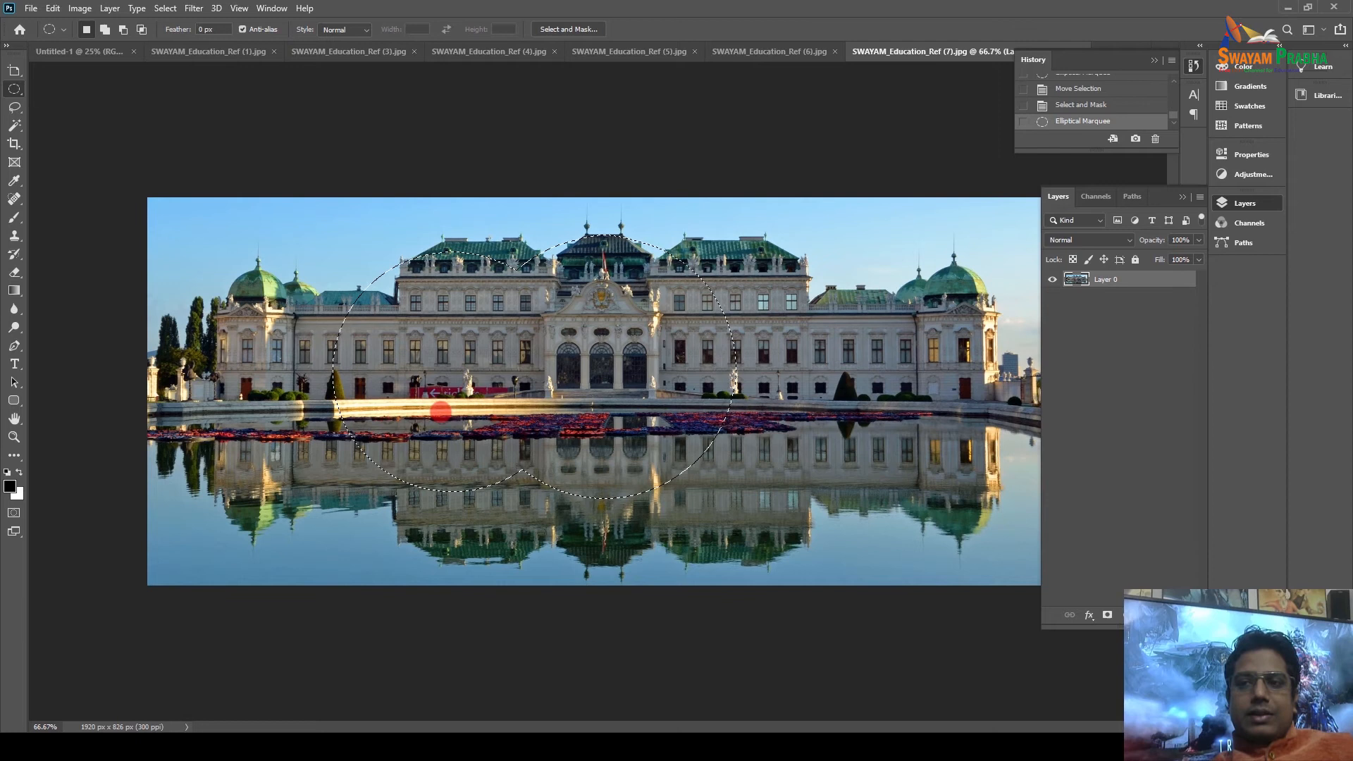
key("ctrl+z")
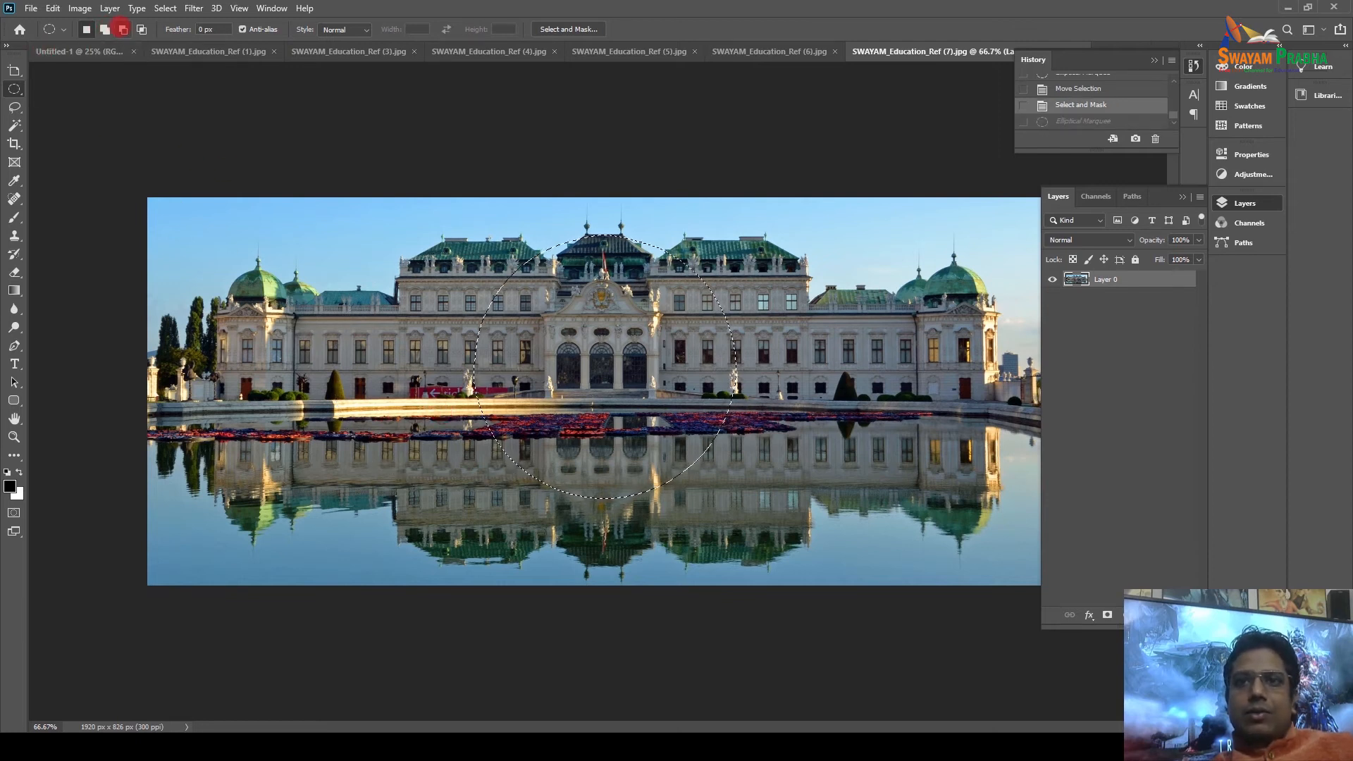
left_click(105, 29)
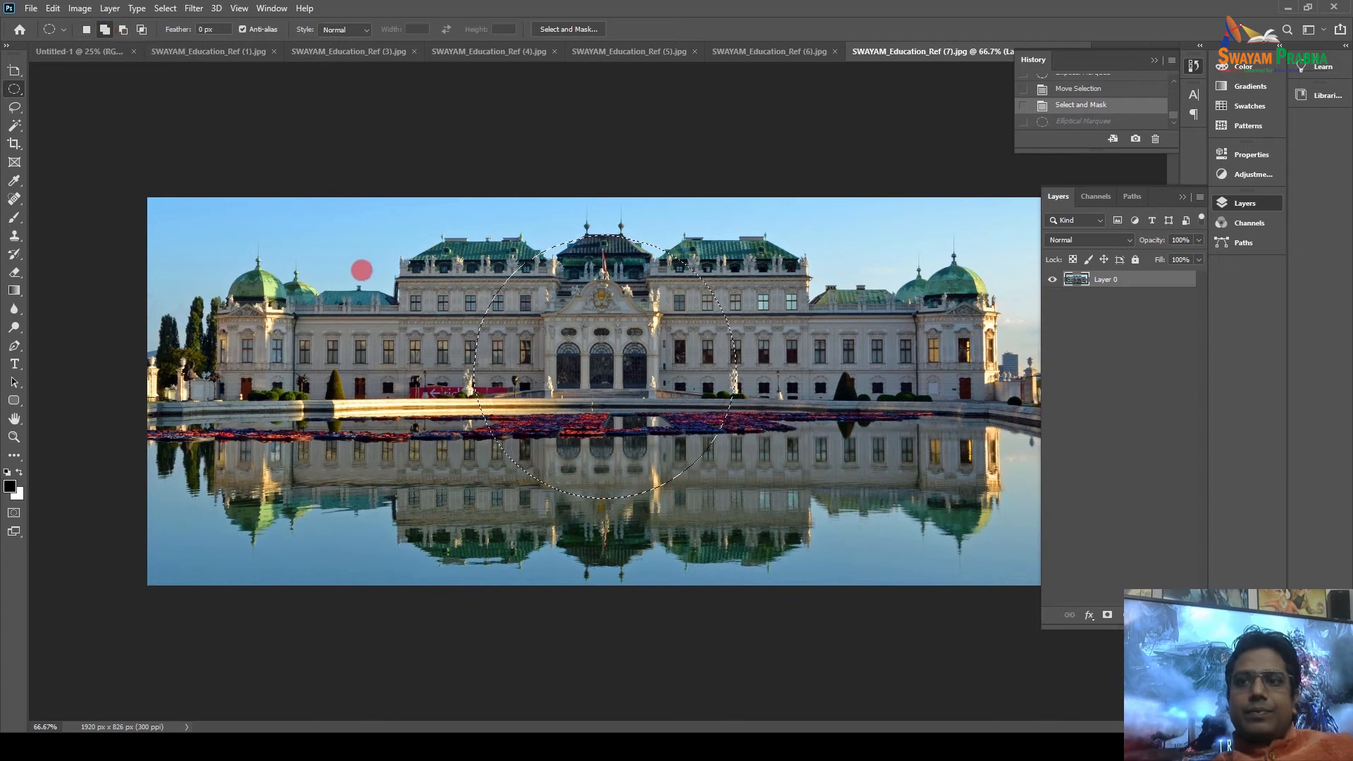
left_click_drag(558, 502, 559, 502)
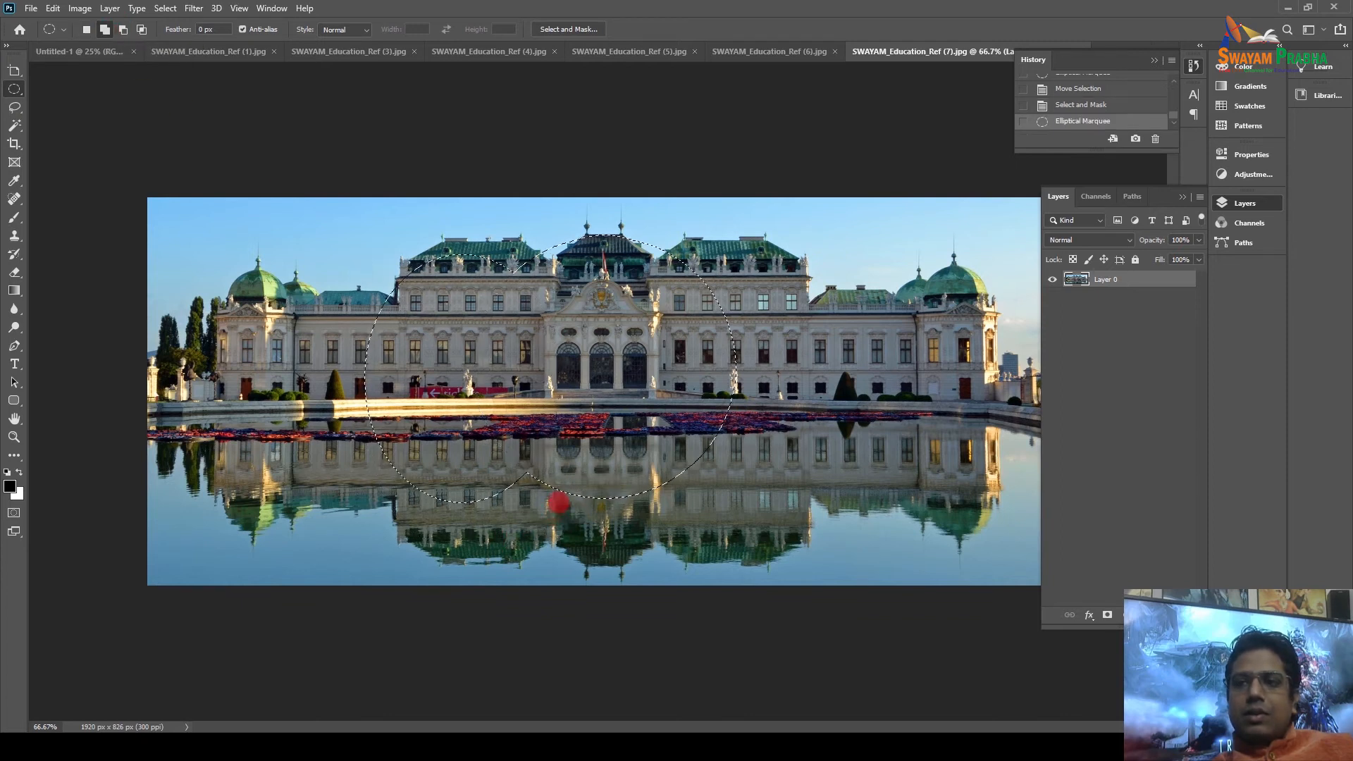
key("ctrl+z")
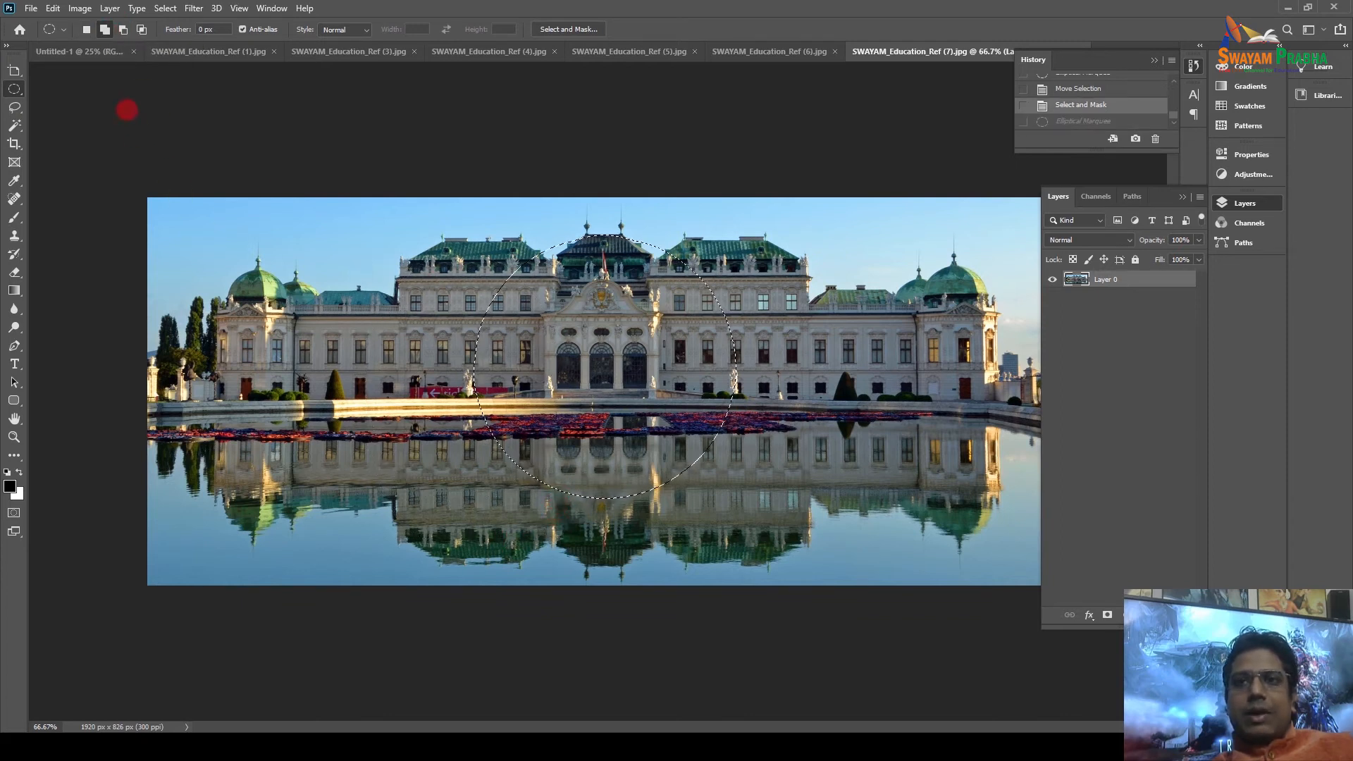
Outline an ellipse over the palace centre and add three smaller ellipses to it.
left_click_drag(395, 285, 539, 480)
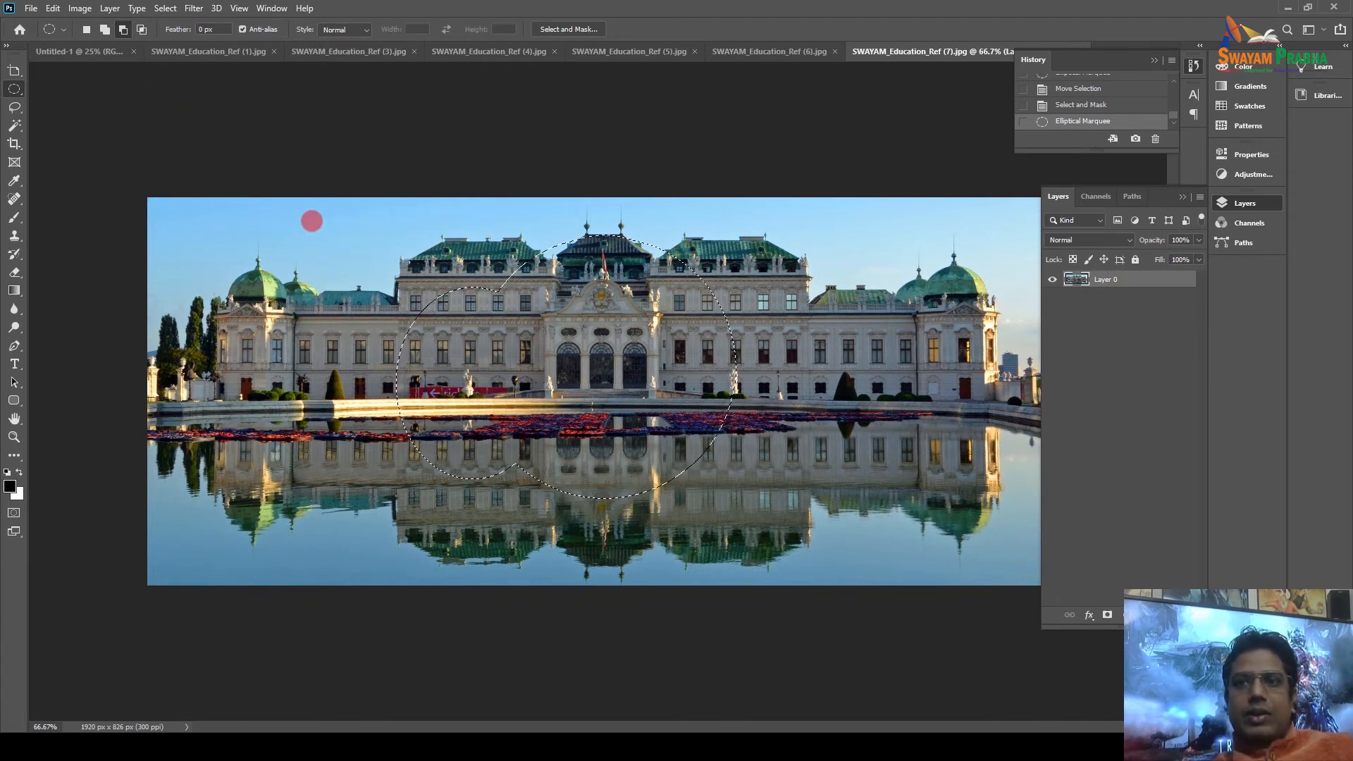
left_click(105, 30)
left_click_drag(385, 281, 445, 330)
left_click_drag(329, 246, 386, 300)
left_click_drag(303, 220, 282, 271)
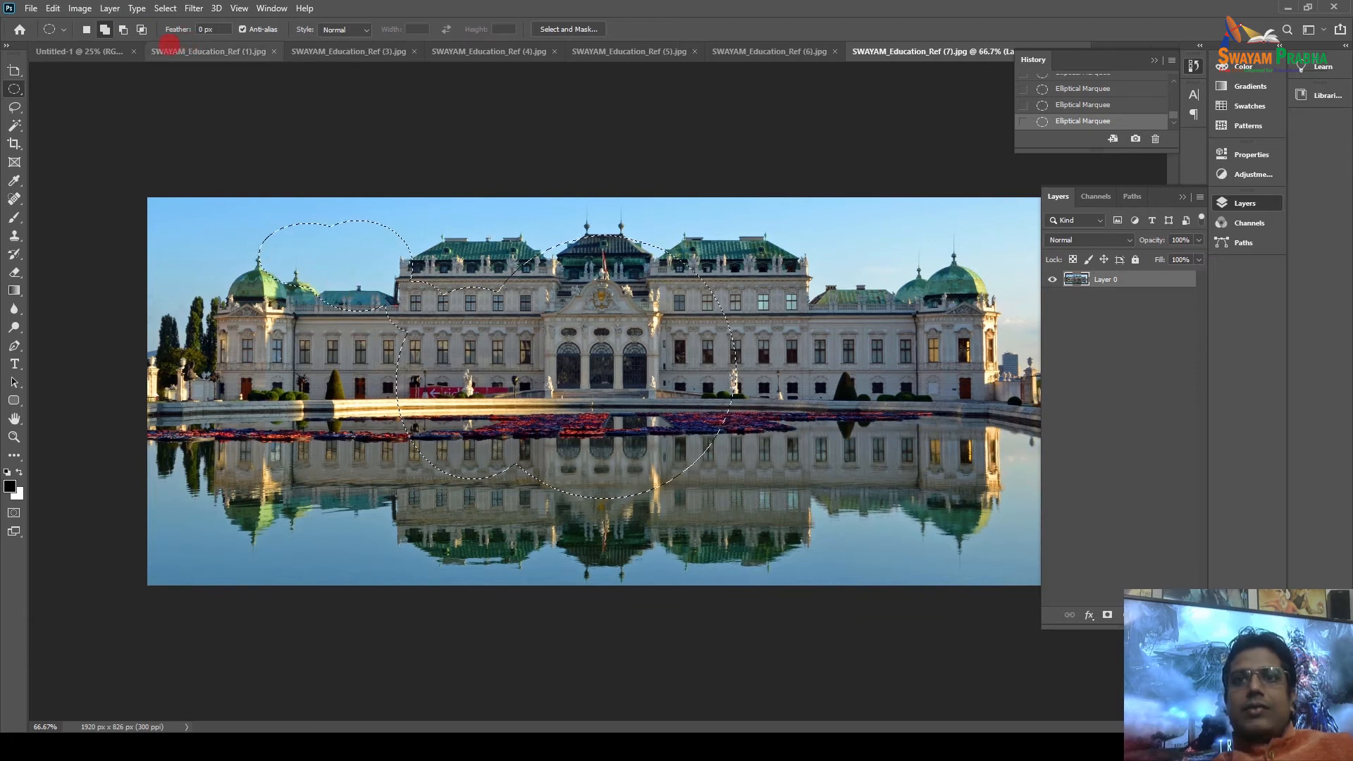
Subtract ellipses to trim the selection's left lobe and lower edges.
left_click_drag(223, 238, 431, 317)
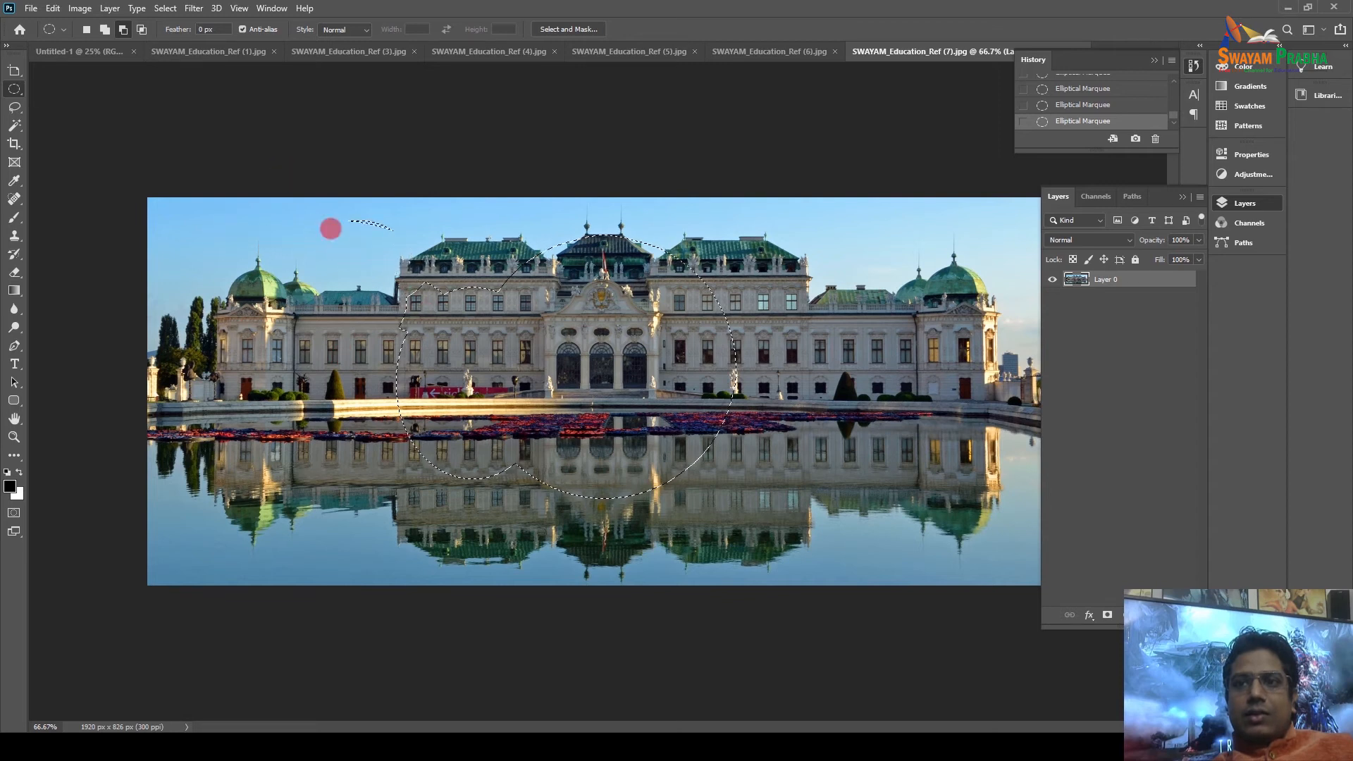
left_click_drag(341, 328, 517, 560)
left_click_drag(562, 518, 563, 519)
left_click_drag(424, 418, 605, 560)
left_click_drag(567, 446, 801, 557)
left_click_drag(679, 397, 810, 511)
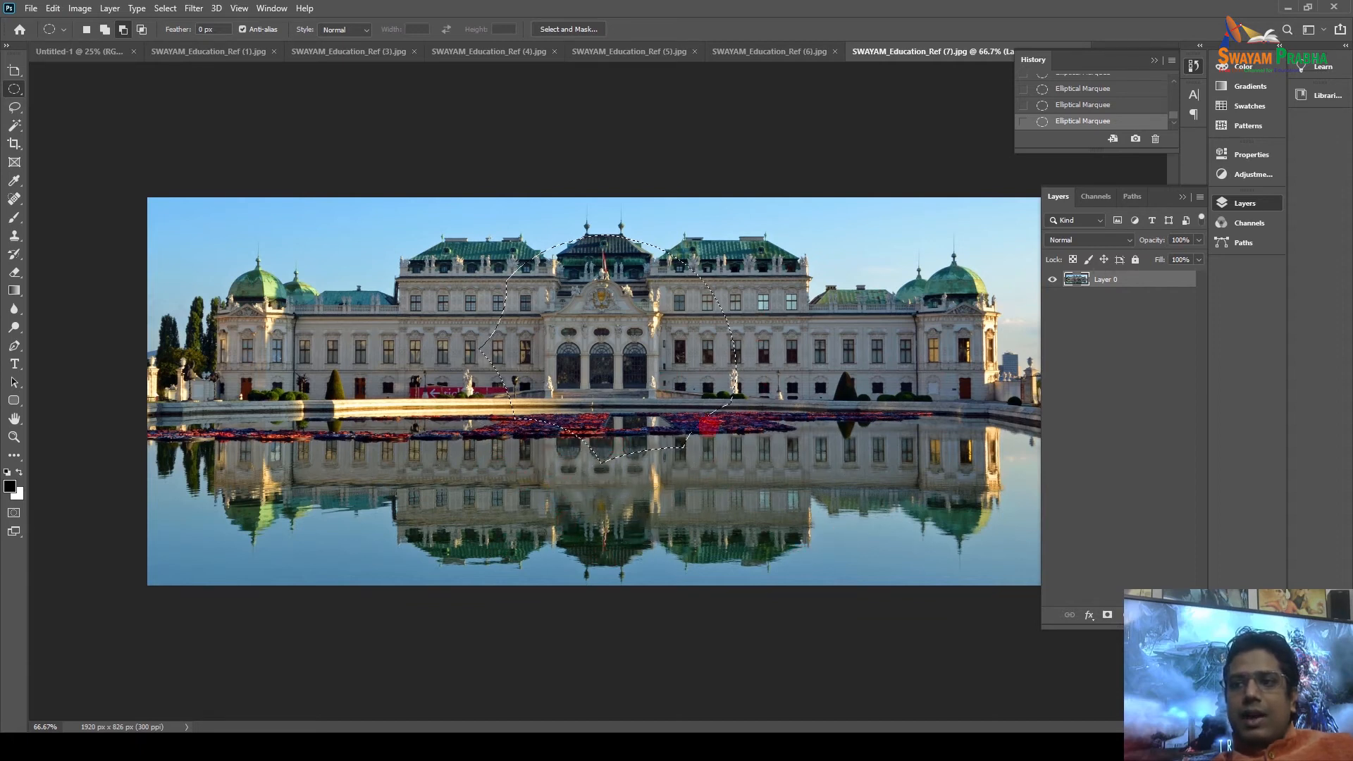
Test-delete the selected pixels, cancel Save As, and undo the deletion.
key("Delete")
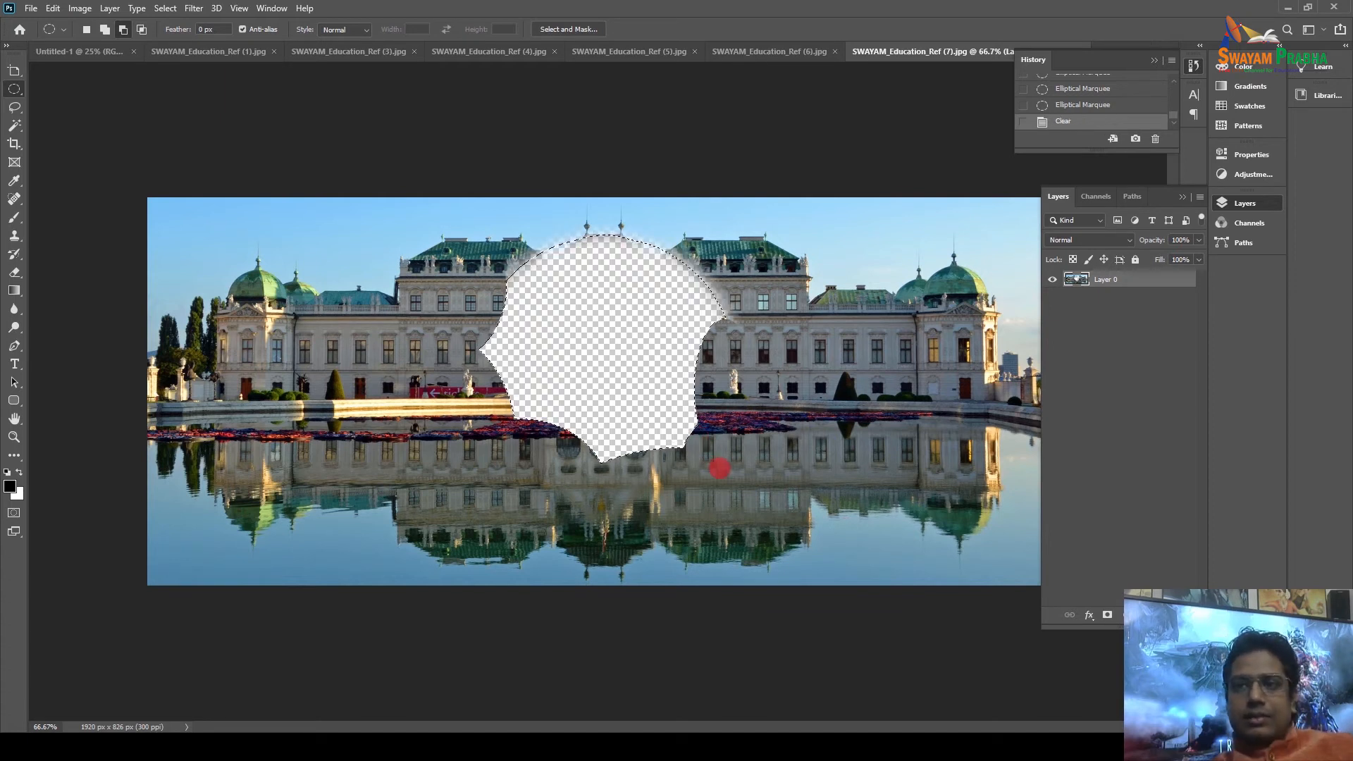
key("ctrl+shift+s")
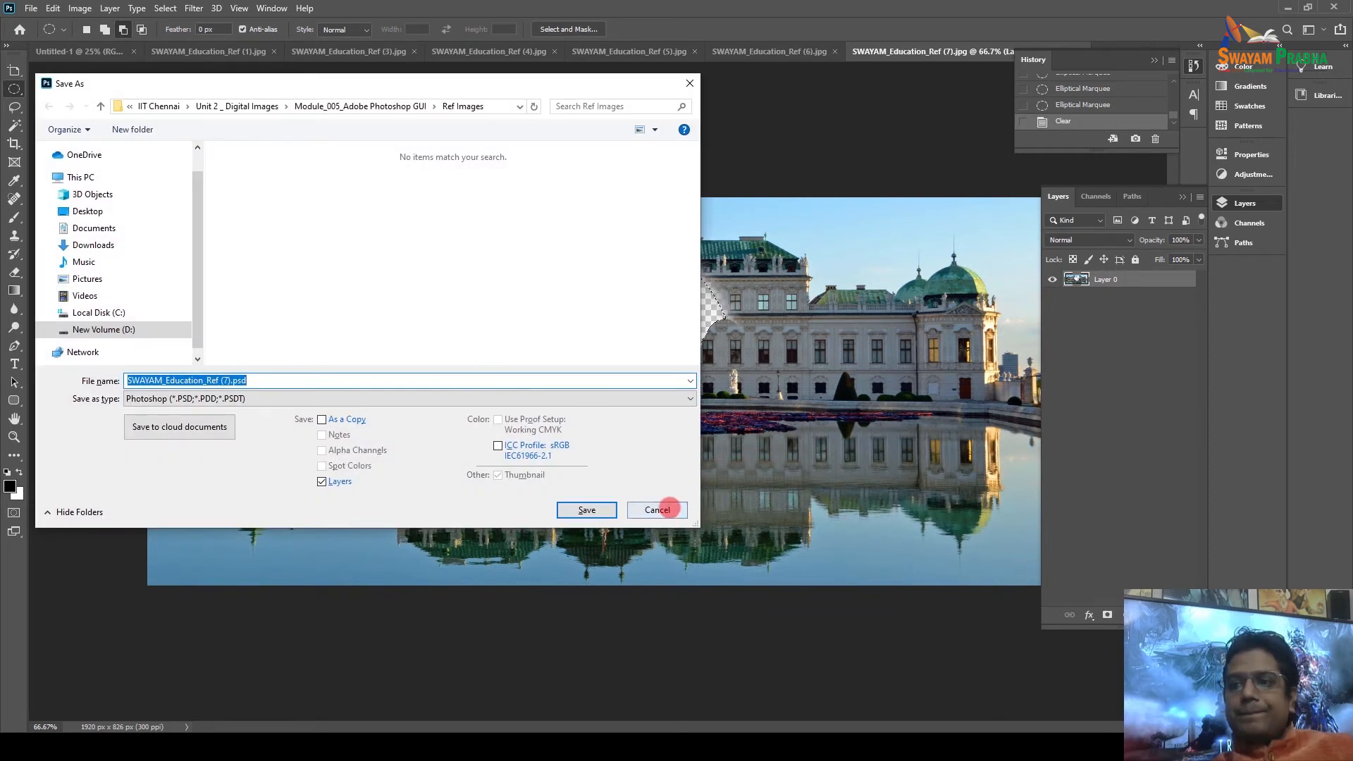
left_click(656, 510)
key("ctrl+z")
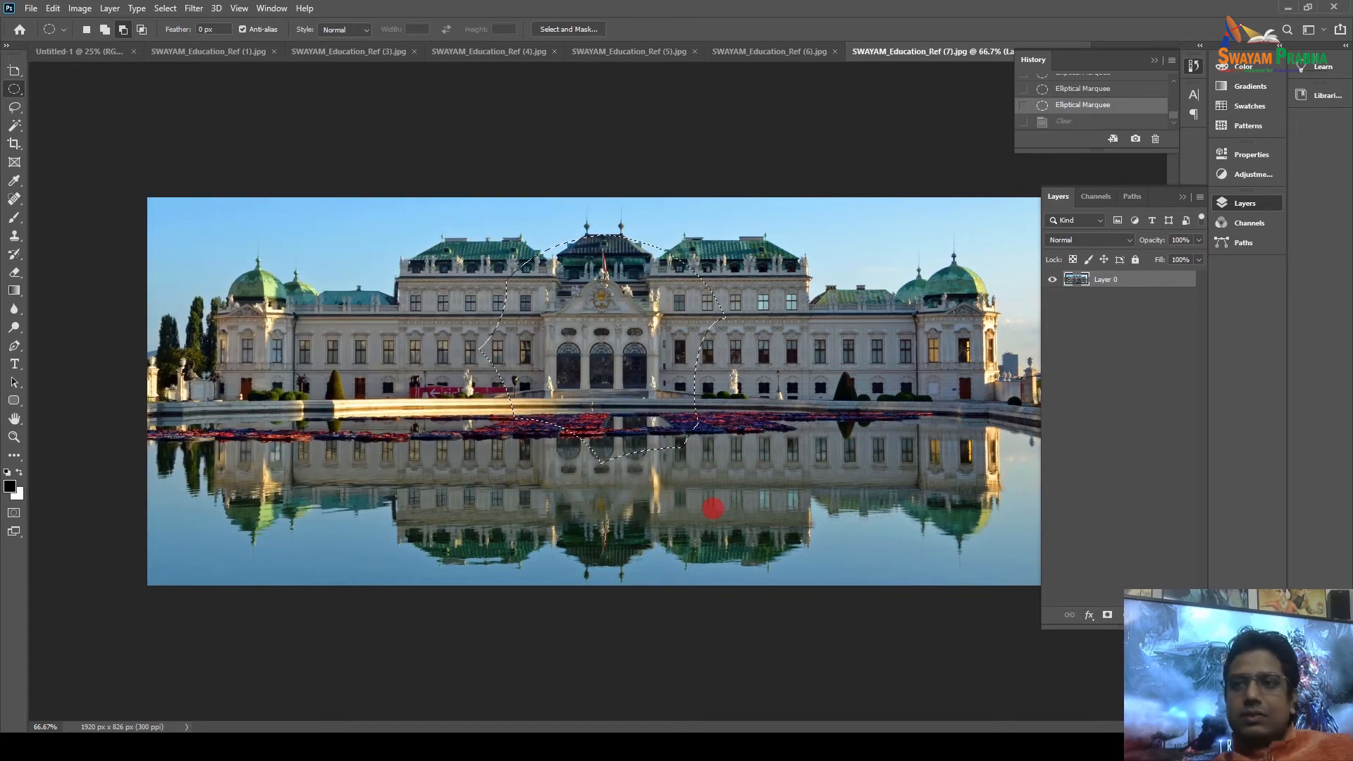
Trace a Lasso selection around the sky above the left roof and delete it.
key("ctrl+d")
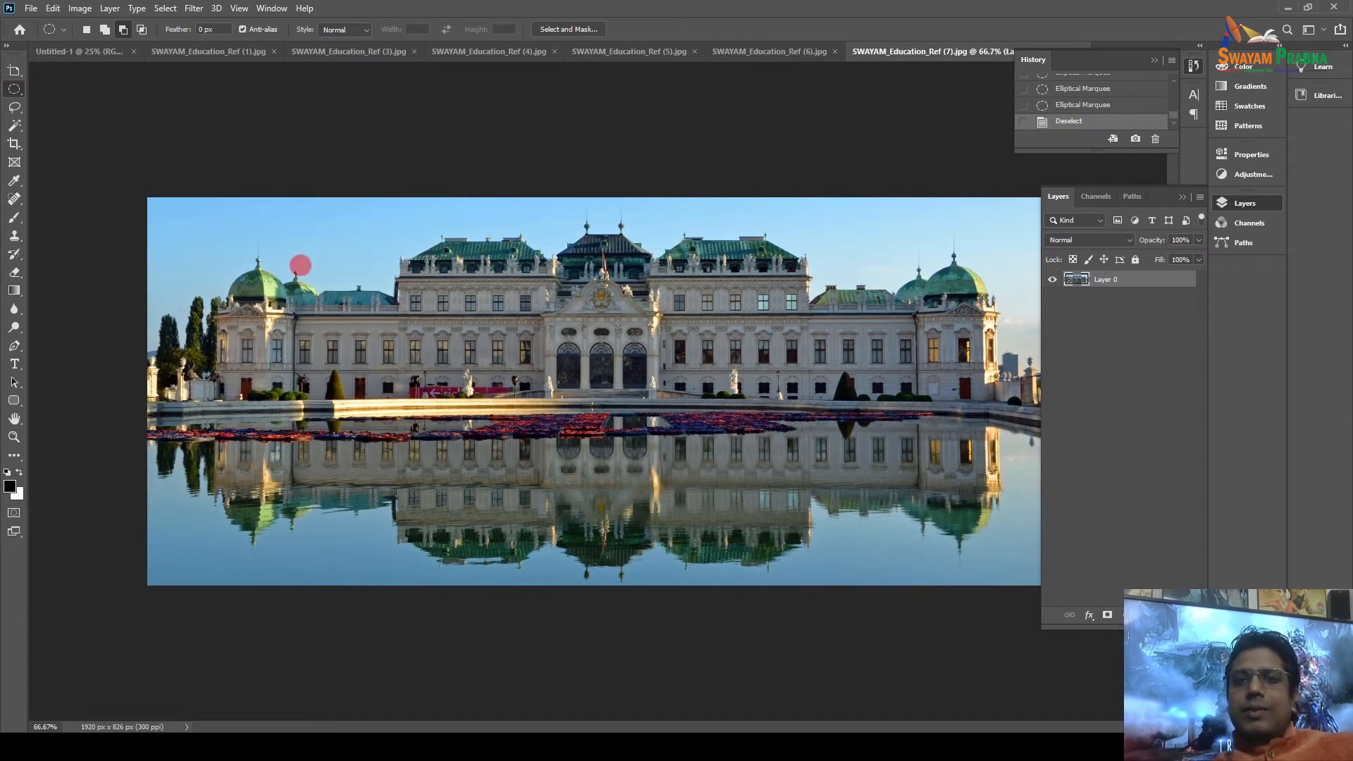
left_click(15, 104)
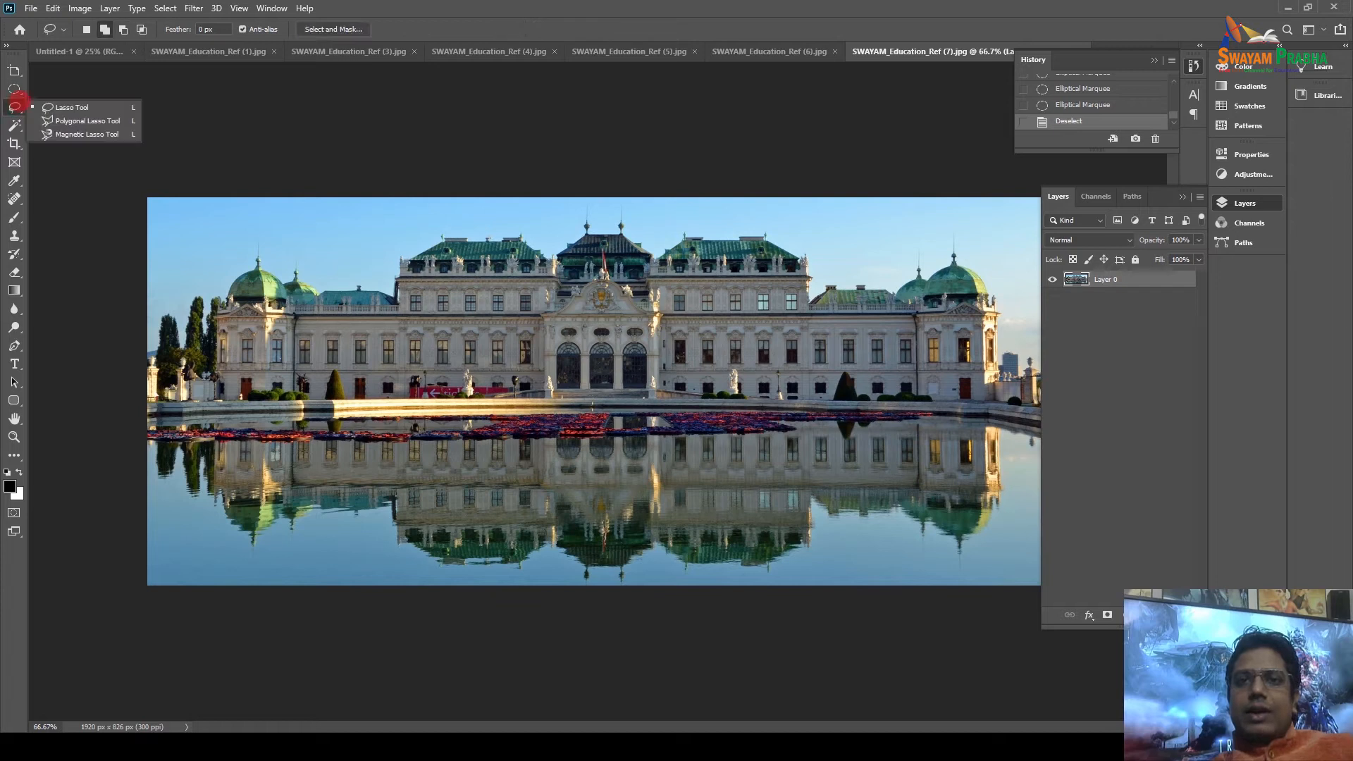
left_click(39, 103)
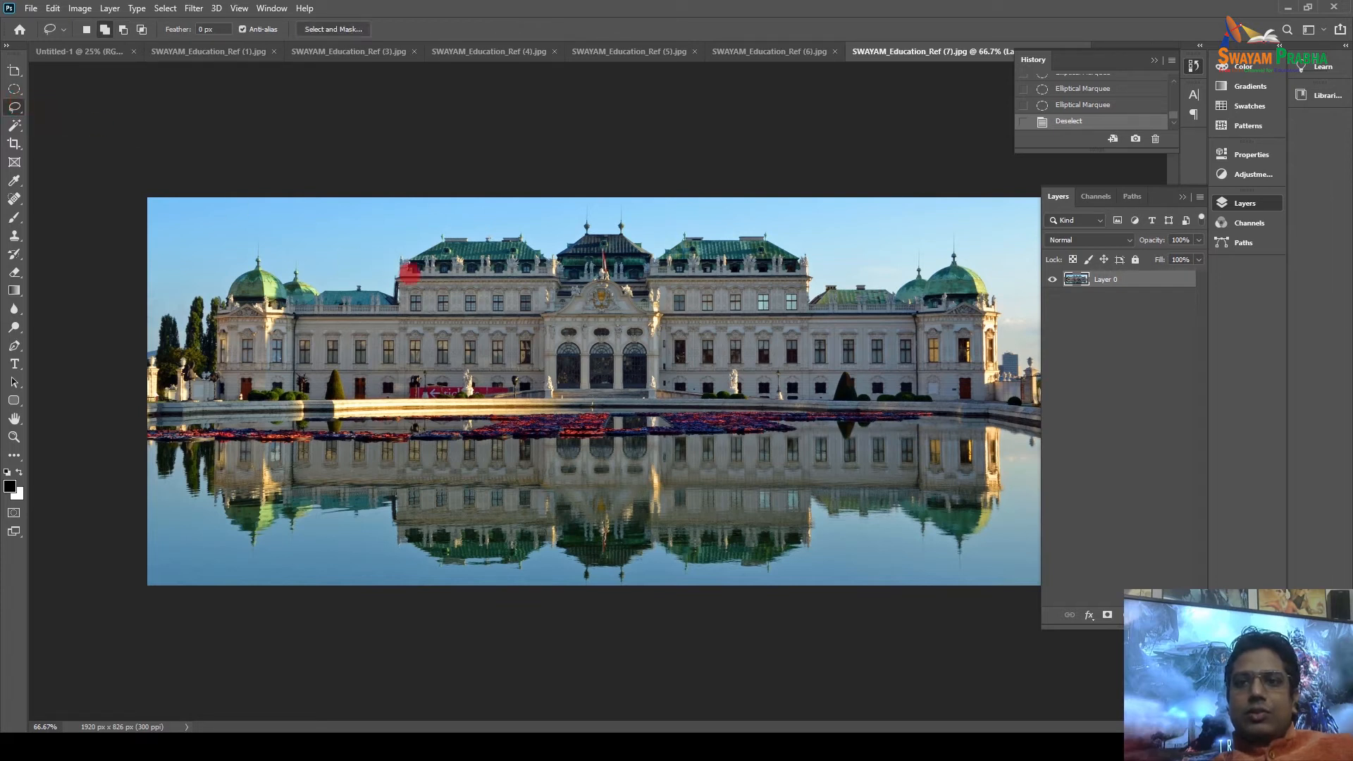
mouse_move(320, 291)
left_mouse_down()
mouse_move(390, 290)
mouse_move(399, 254)
mouse_move(449, 232)
mouse_move(527, 235)
mouse_move(529, 210)
mouse_move(382, 218)
mouse_move(319, 293)
left_mouse_up()
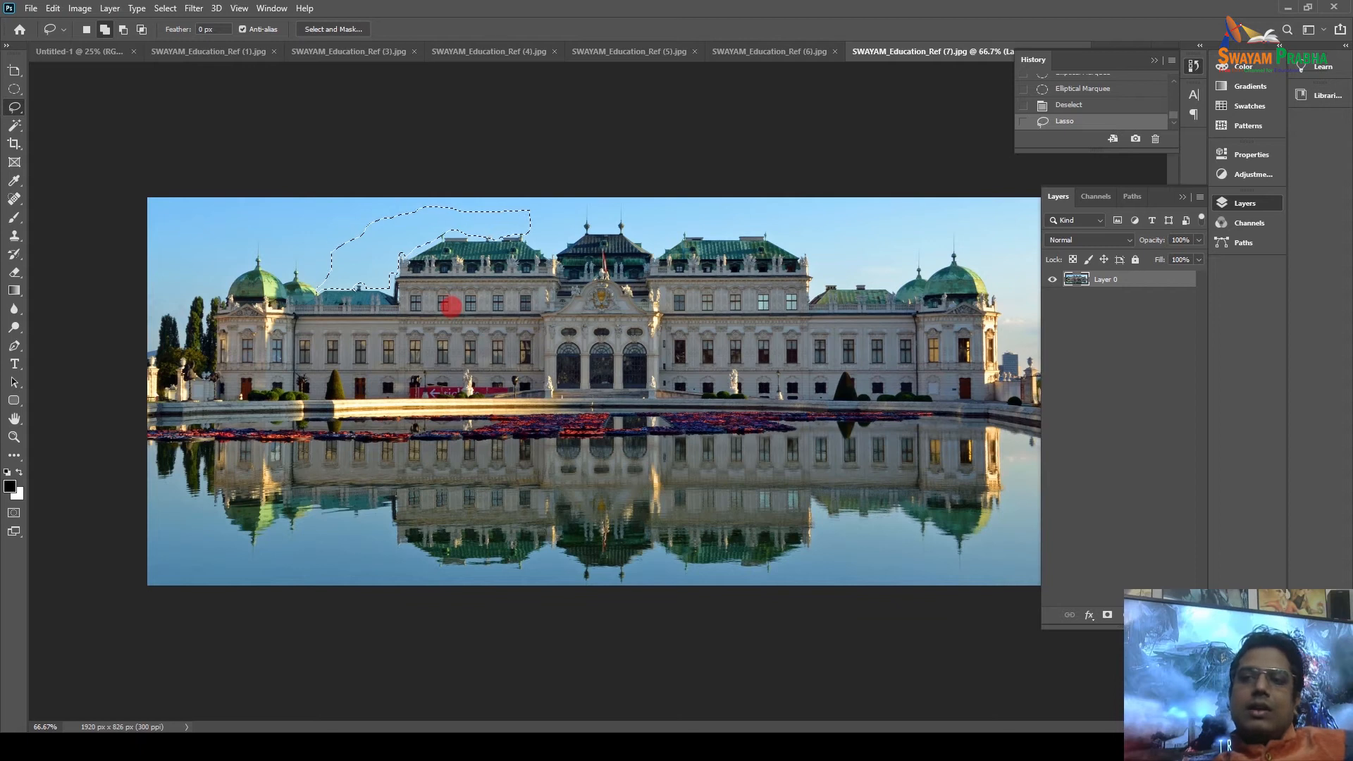
key("Delete")
Undo the sky deletion and drop the lasso selection.
key("ctrl+d")
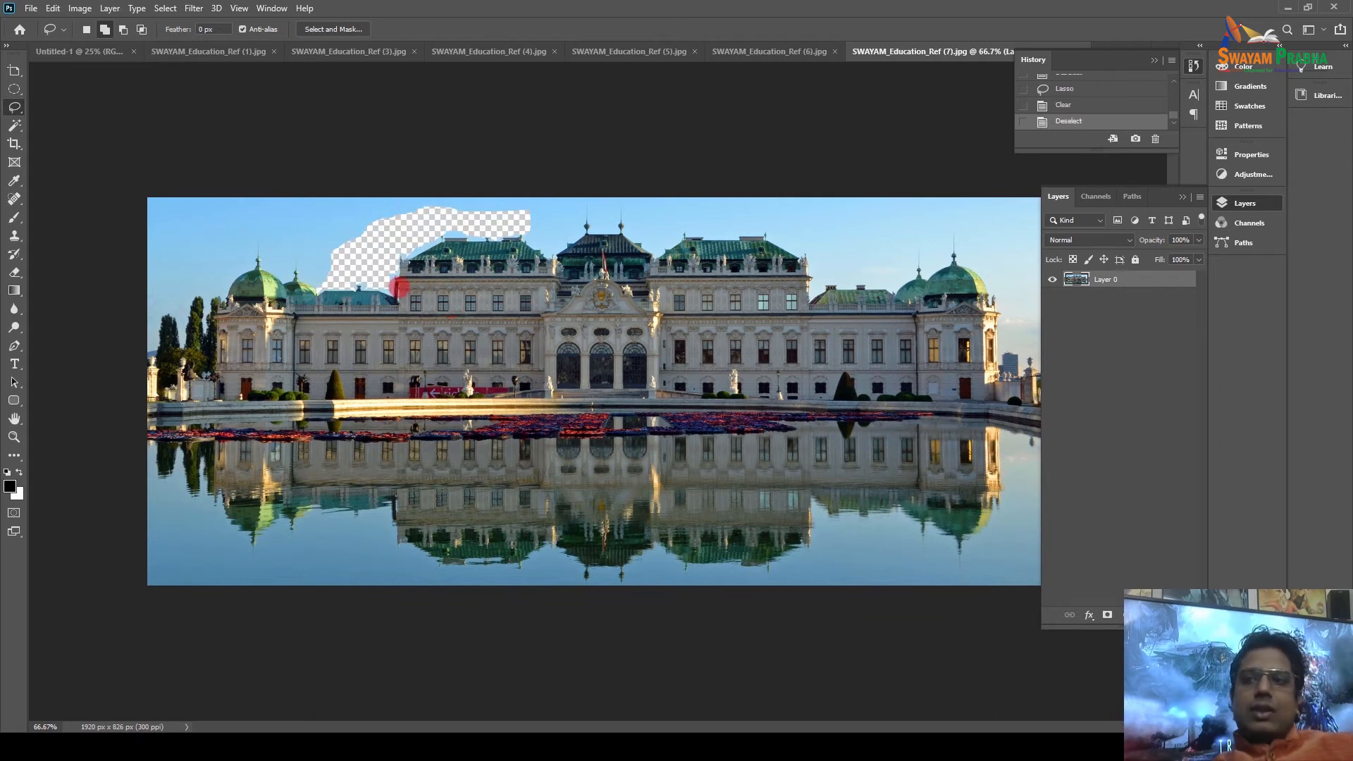
key("ctrl+z")
key("ctrl+d")
key("ctrl+z")
key("ctrl+d")
key("ctrl+z")
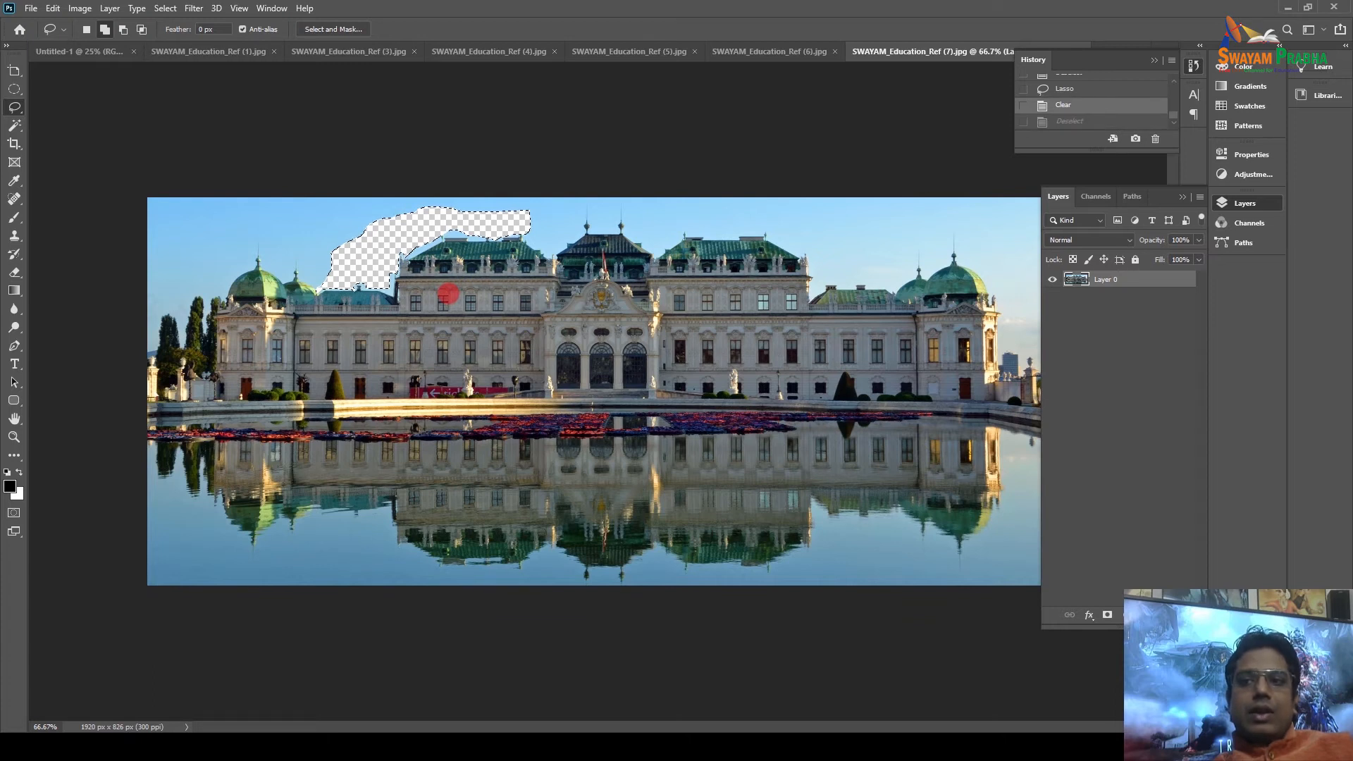
key("ctrl+z")
key("ctrl+d")
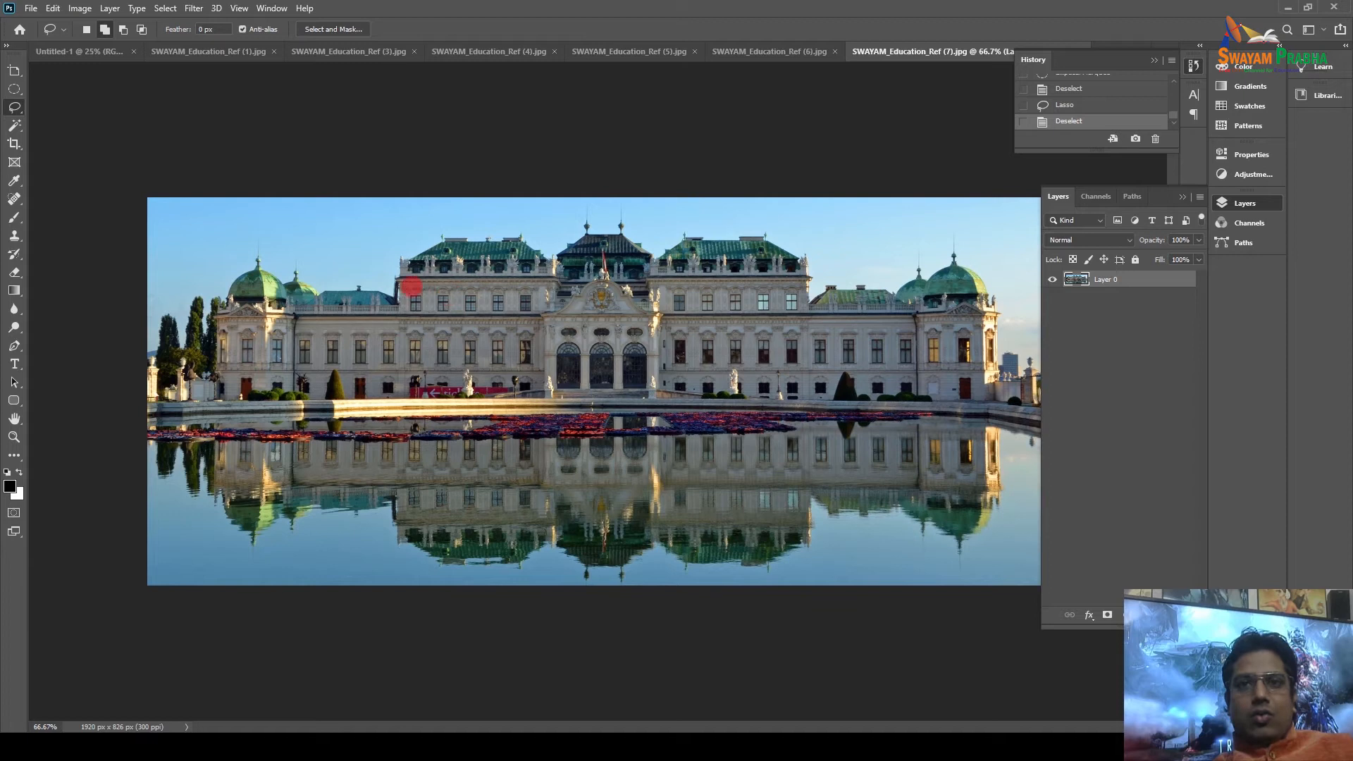
Outline the sky and left dome with the Polygonal Lasso.
right_click(14, 108)
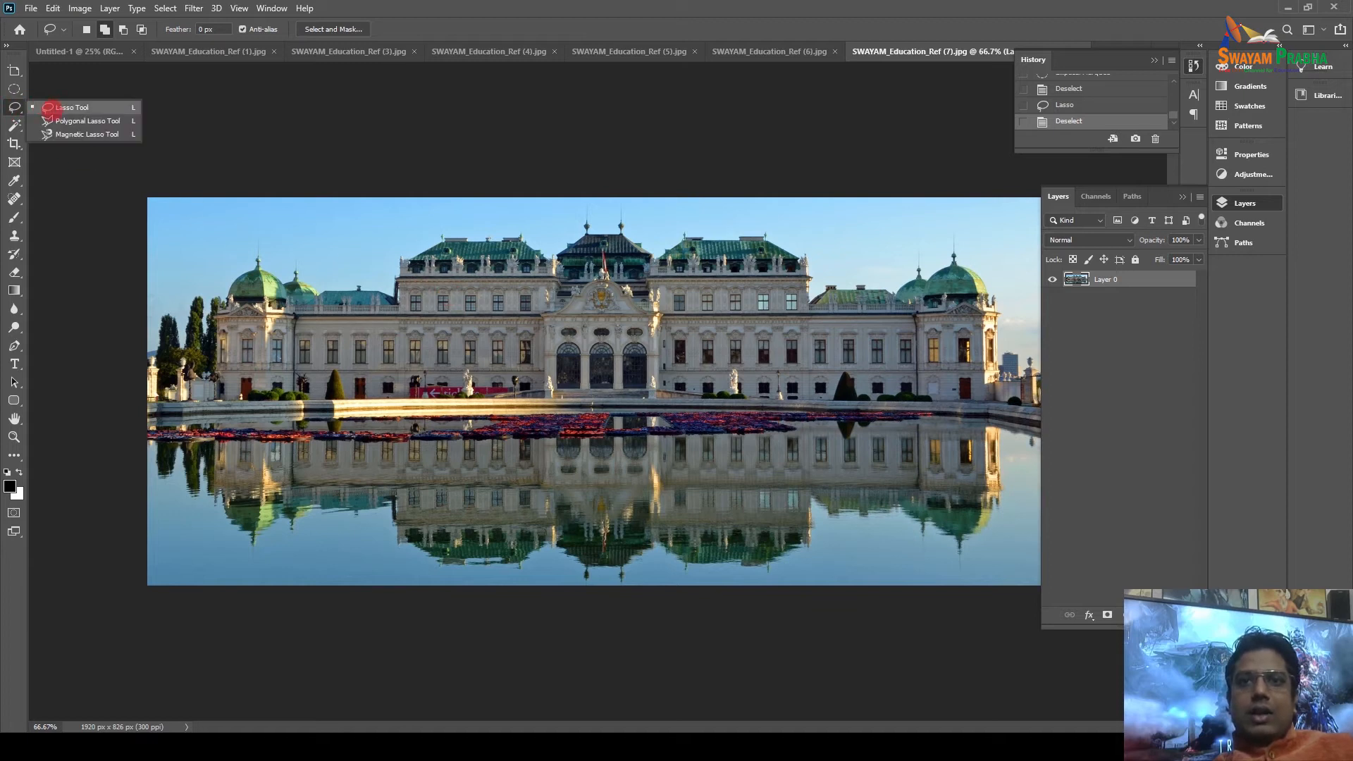
left_click(83, 120)
left_click(259, 227)
left_click(341, 231)
left_click(284, 300)
left_click(180, 291)
left_click(174, 271)
left_click(254, 248)
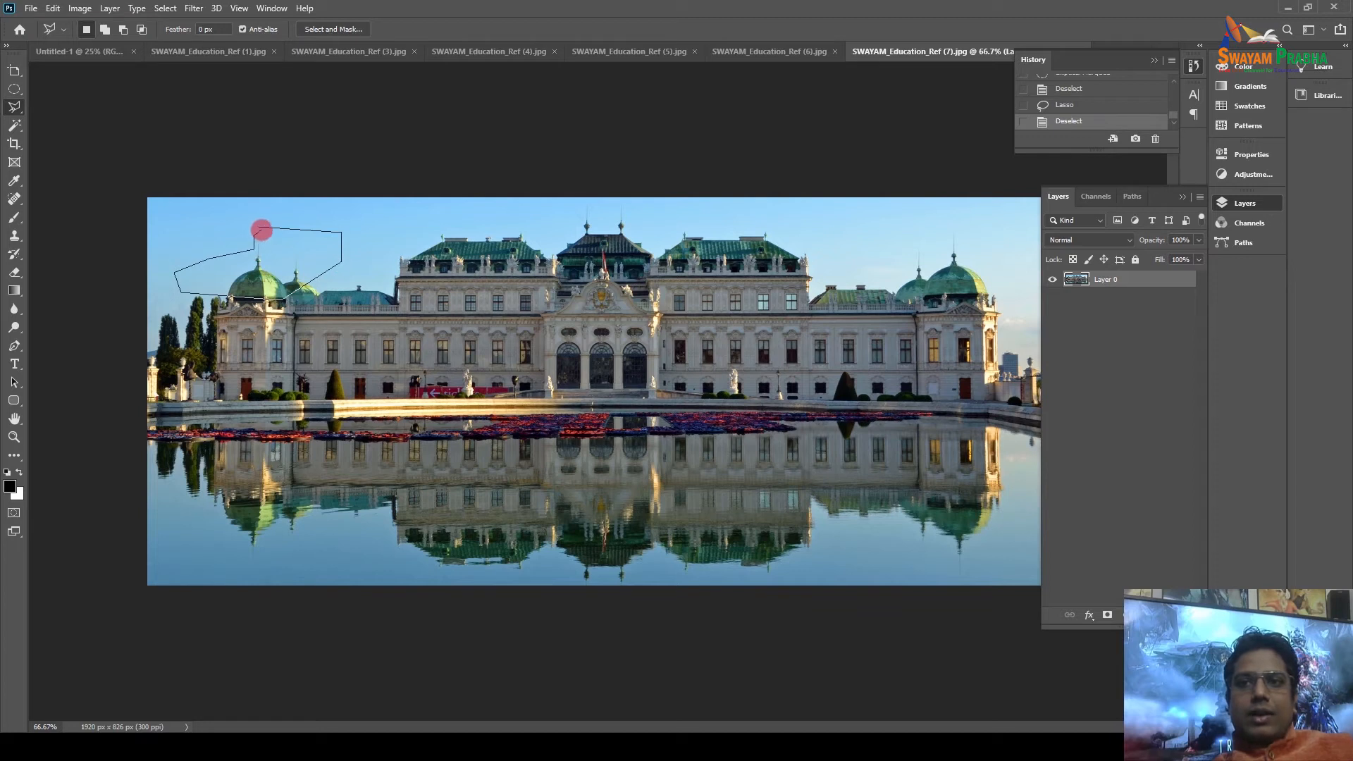
left_click(261, 229)
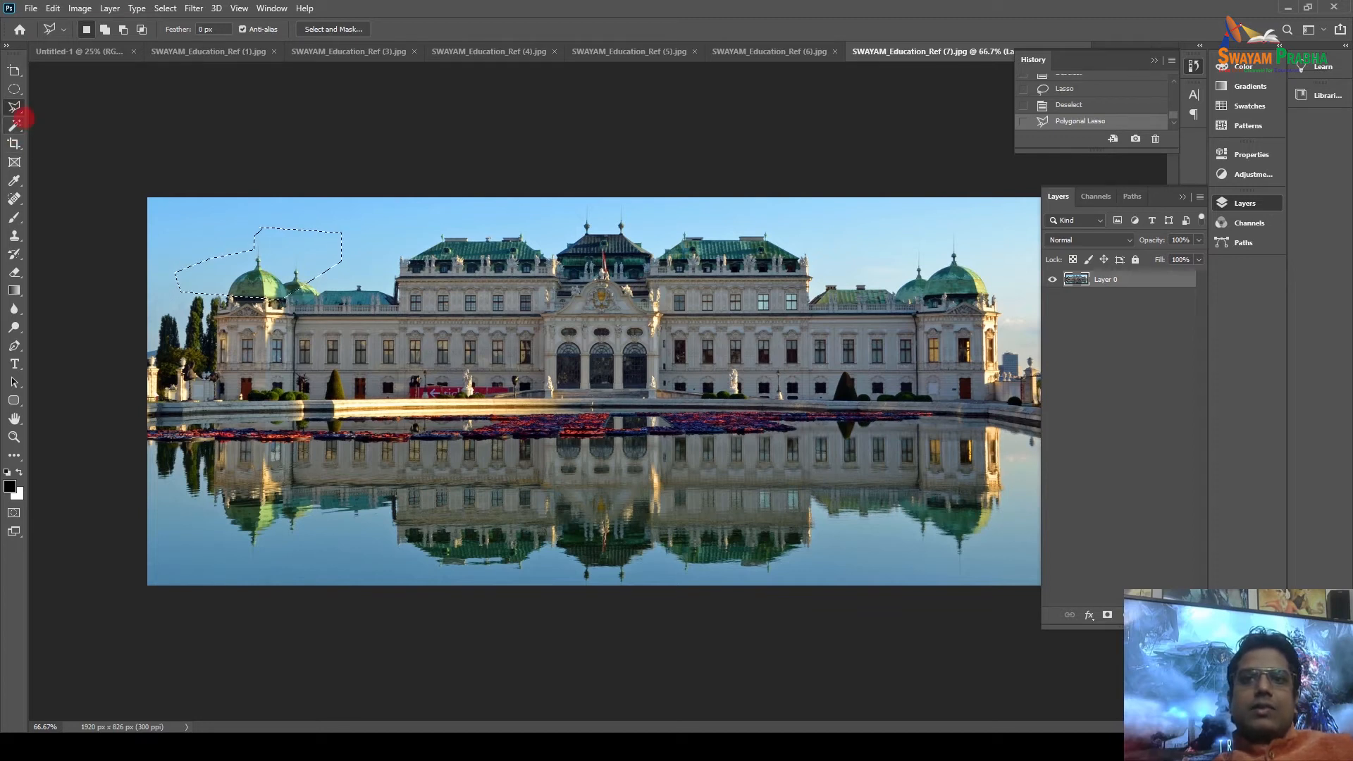
Trace the left roofline sky with the Magnetic Lasso instead.
right_click(14, 106)
left_click(113, 133)
key("ctrl+d")
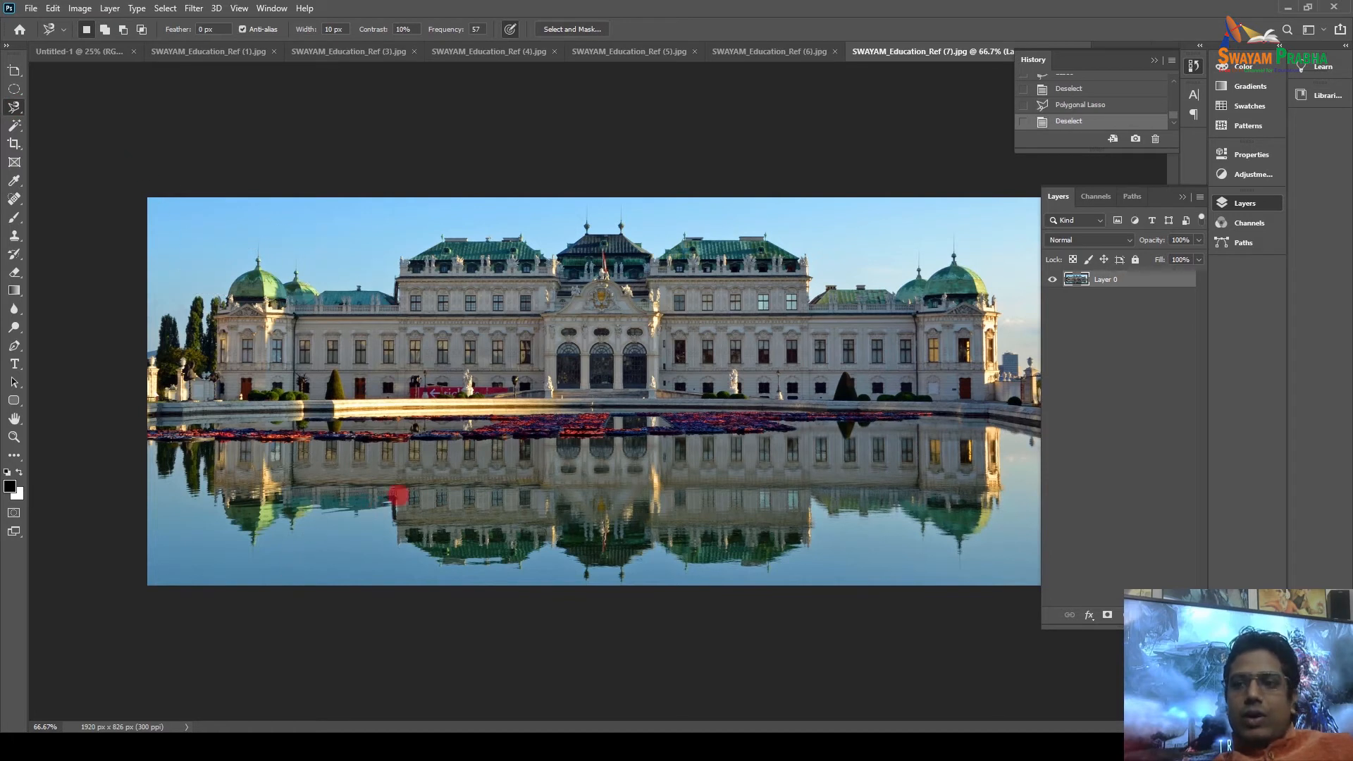
left_click(322, 291)
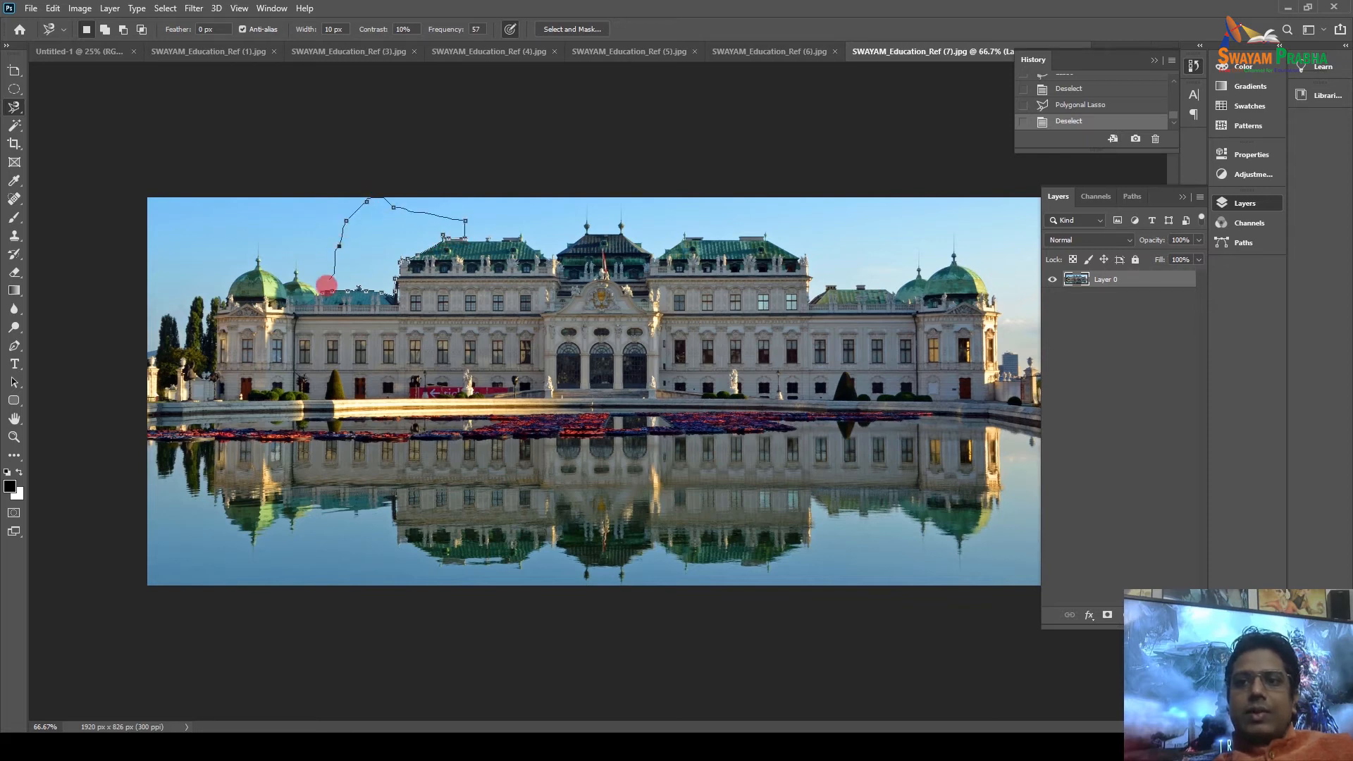
left_click(321, 290)
key("ctrl+d")
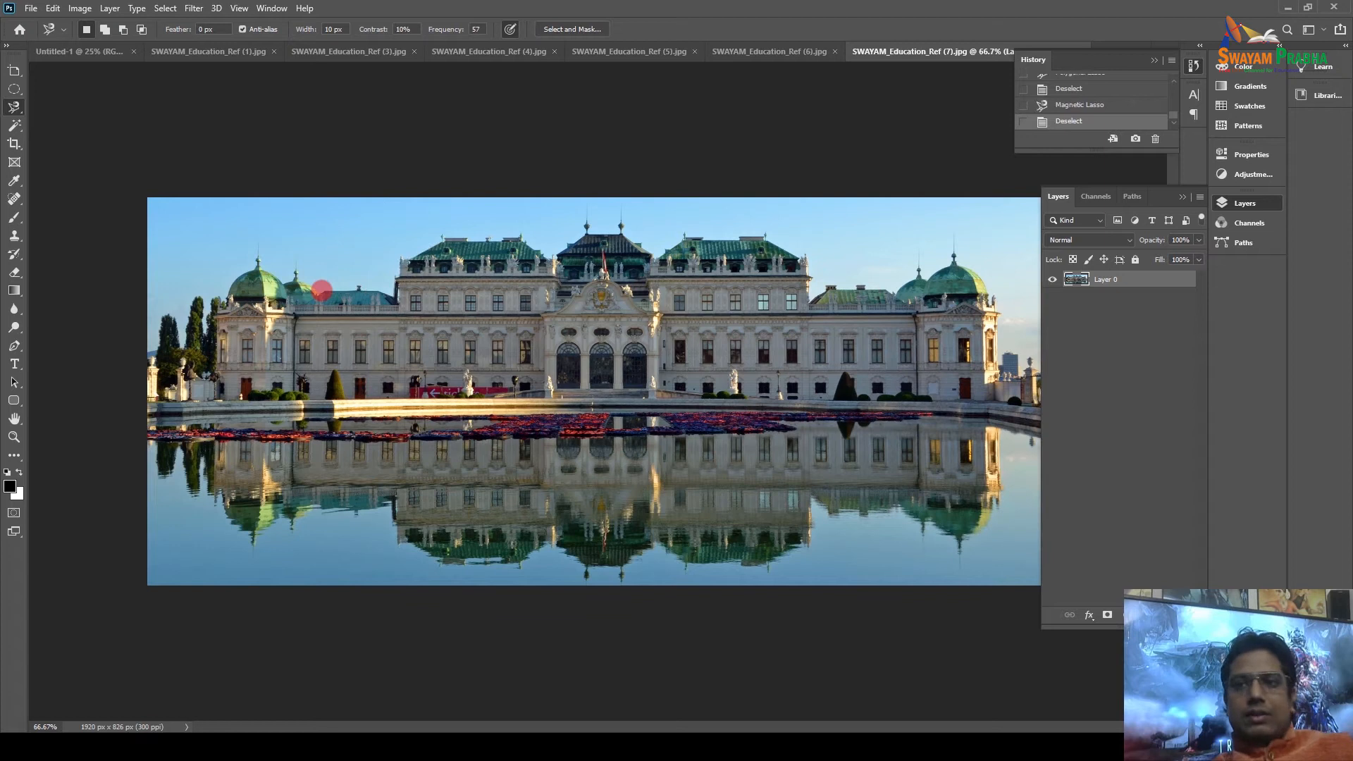
key("ctrl+z")
Delete the roofline sky patch, undo it, and switch to the Magic Wand with nothing selected.
key("Delete")
key("ctrl+d")
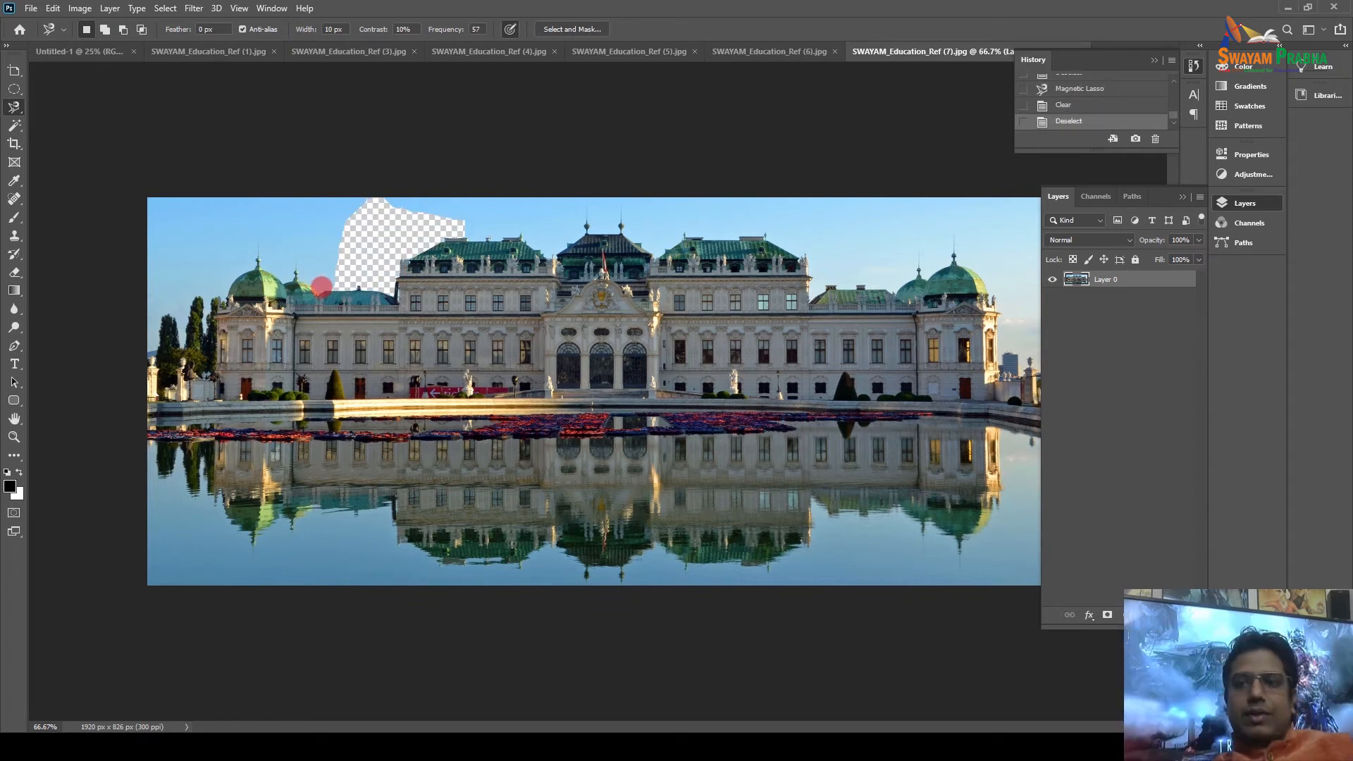
key("ctrl+z")
key("ctrl+z")
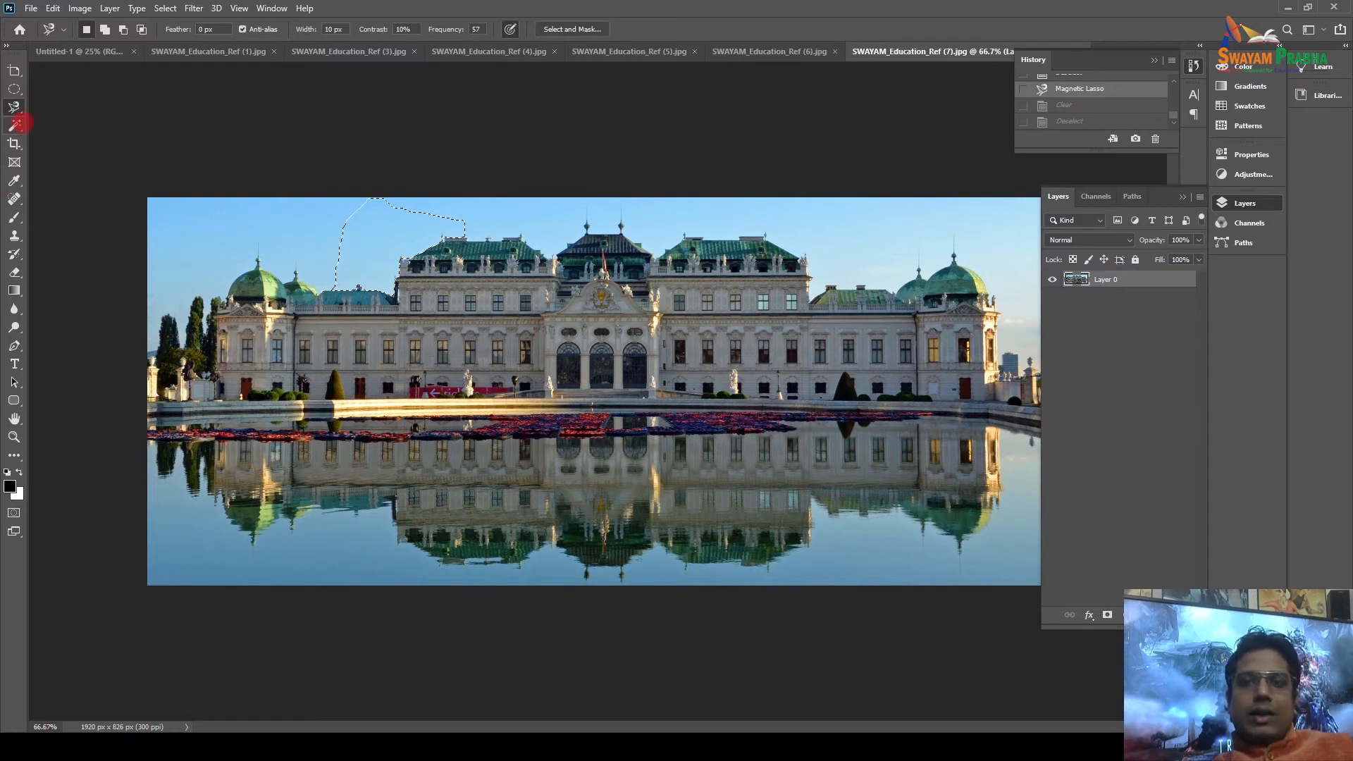
left_click(16, 123)
key("ctrl+d")
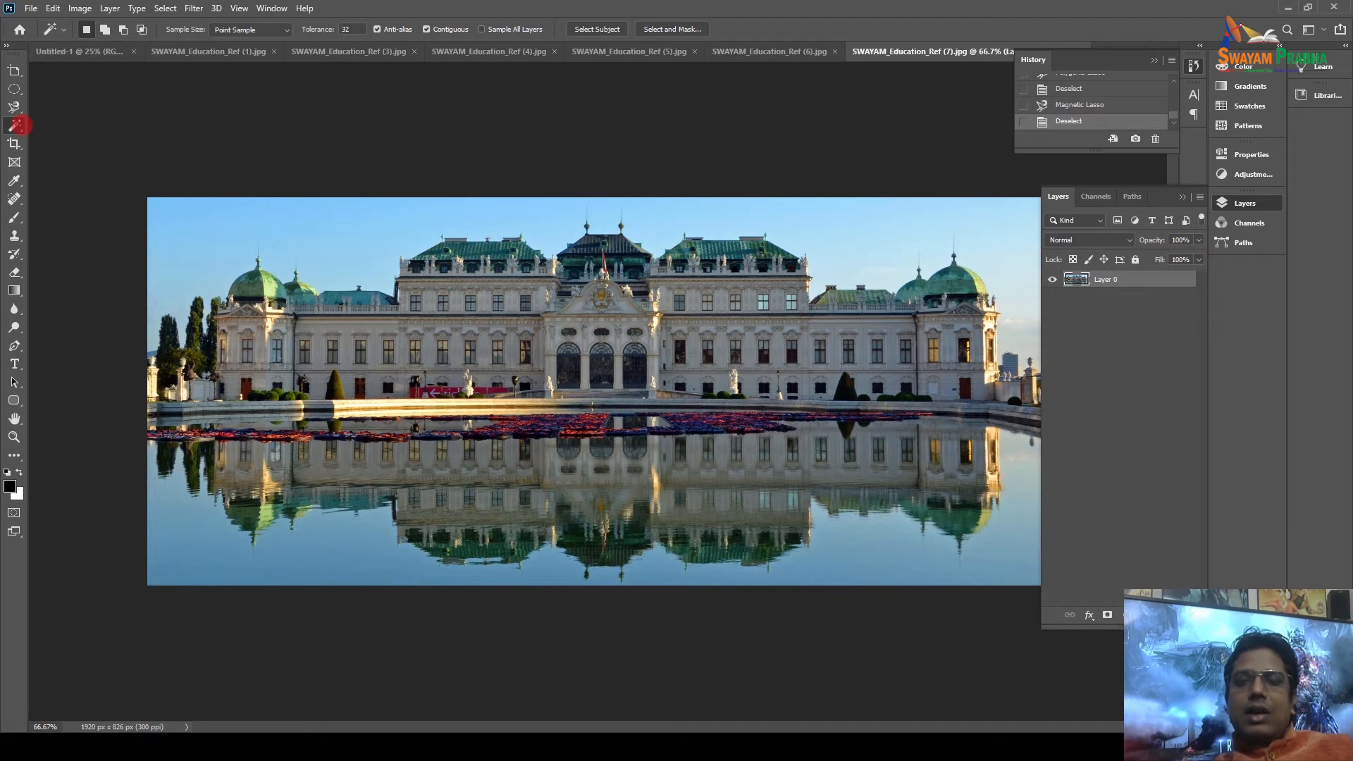
Magic Wand-select the lower water area, delete it, then undo the deletion.
right_click(15, 124)
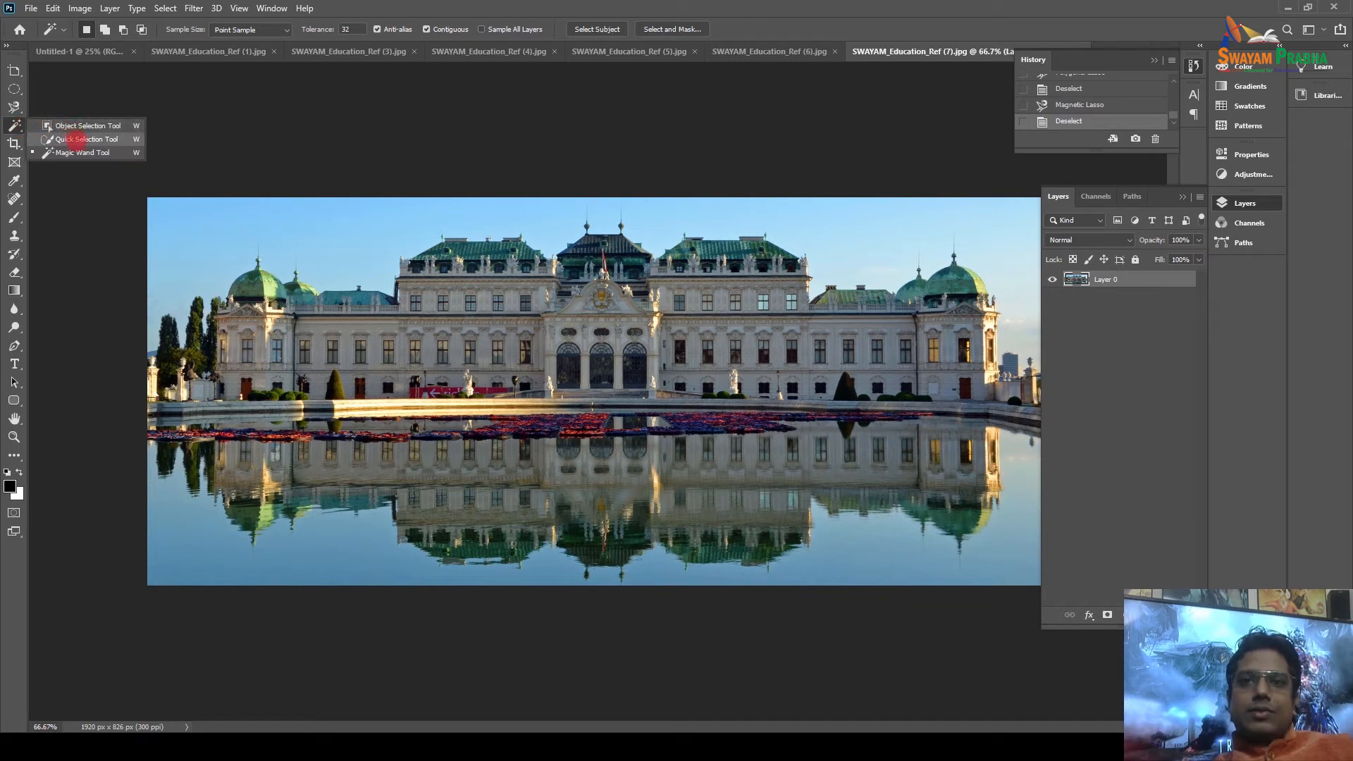
left_click(78, 151)
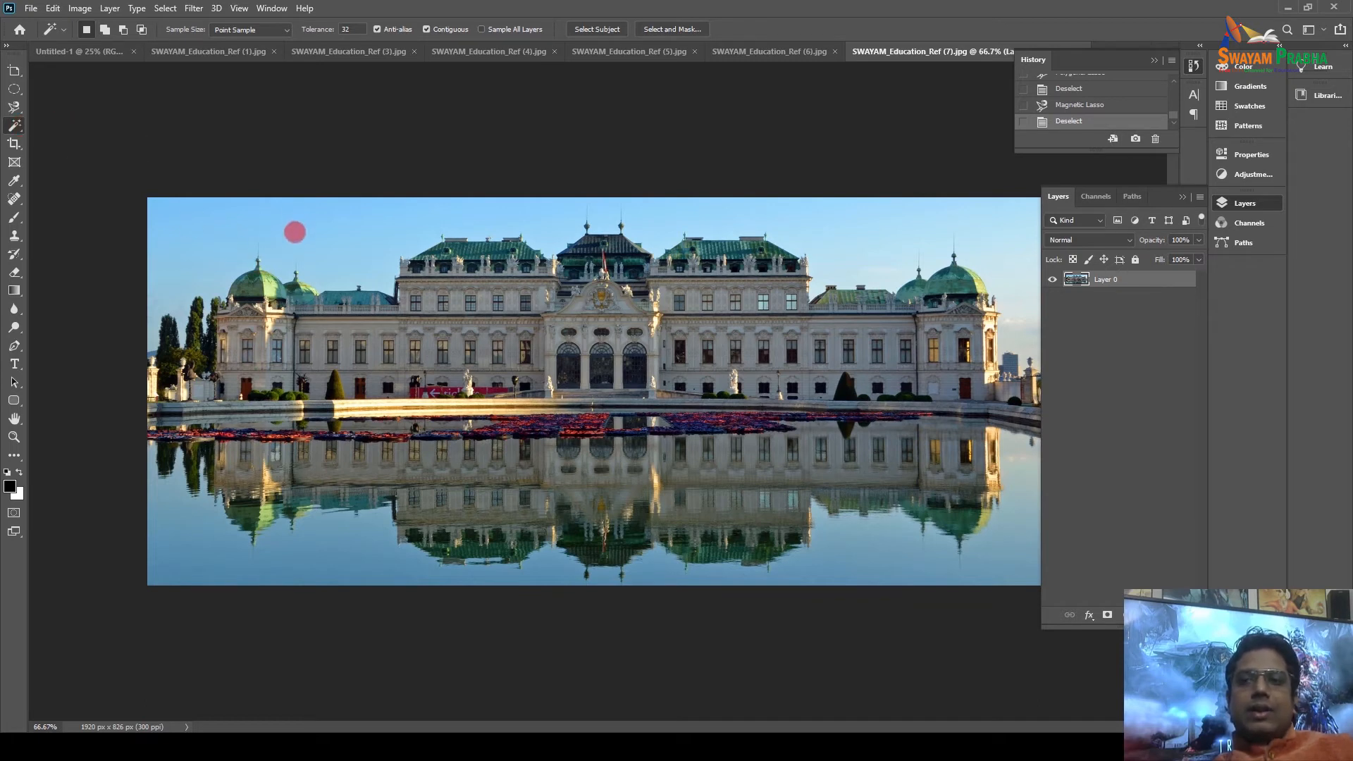
left_click(178, 233)
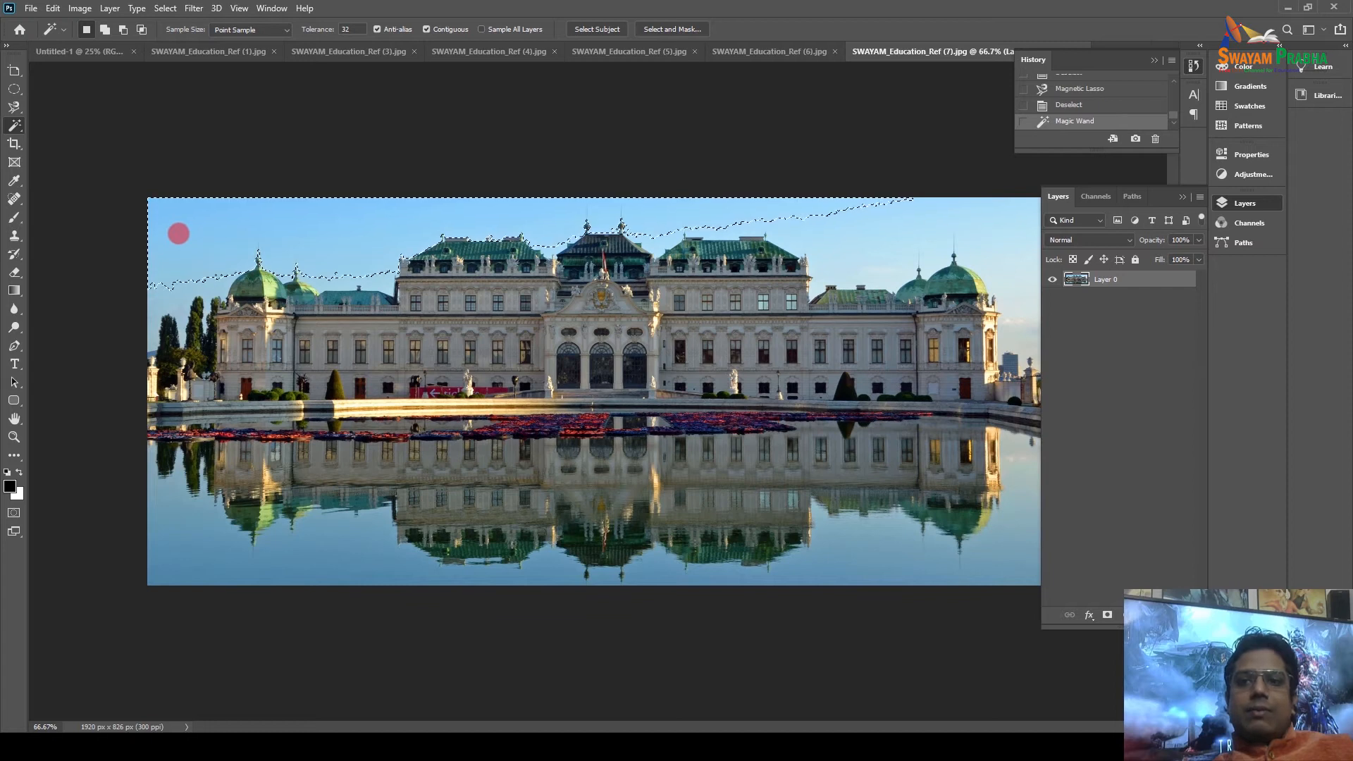
left_click(193, 568)
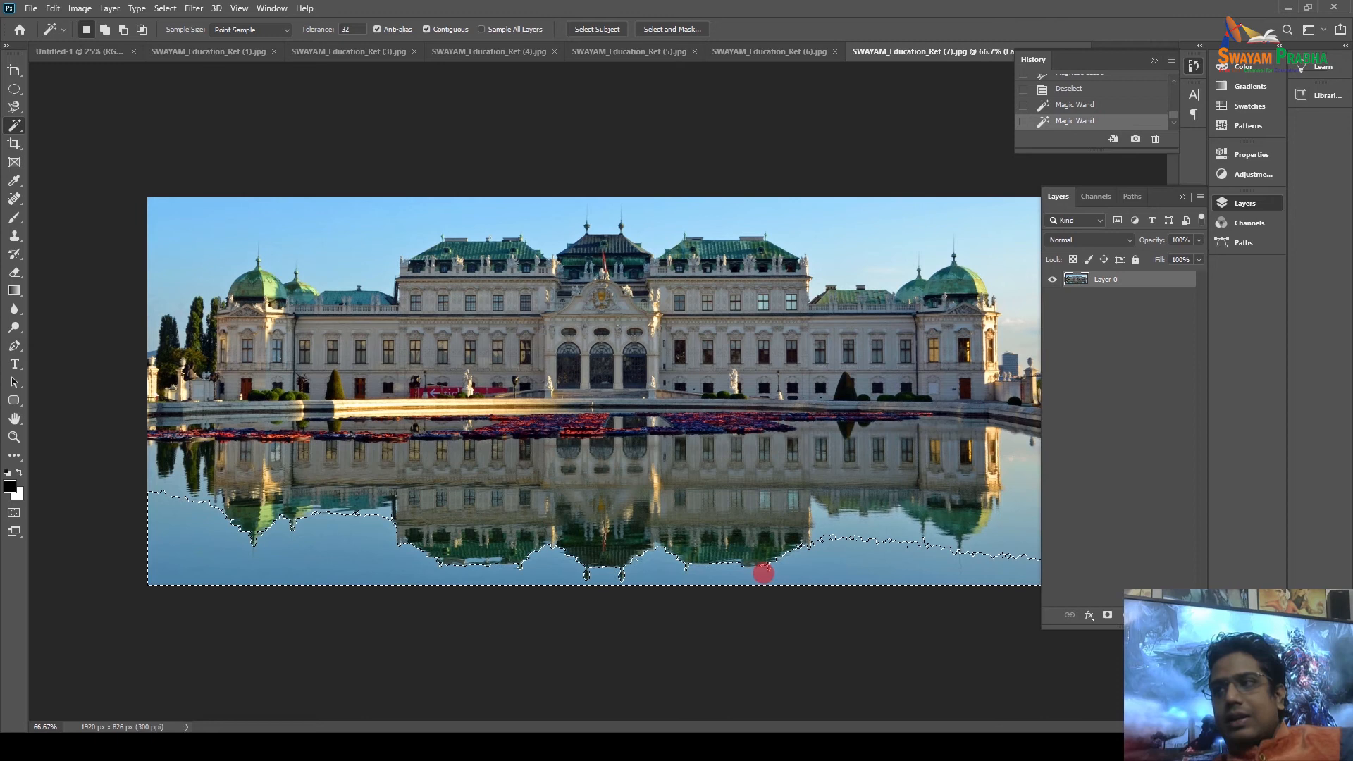
key("Delete")
key("ctrl+z")
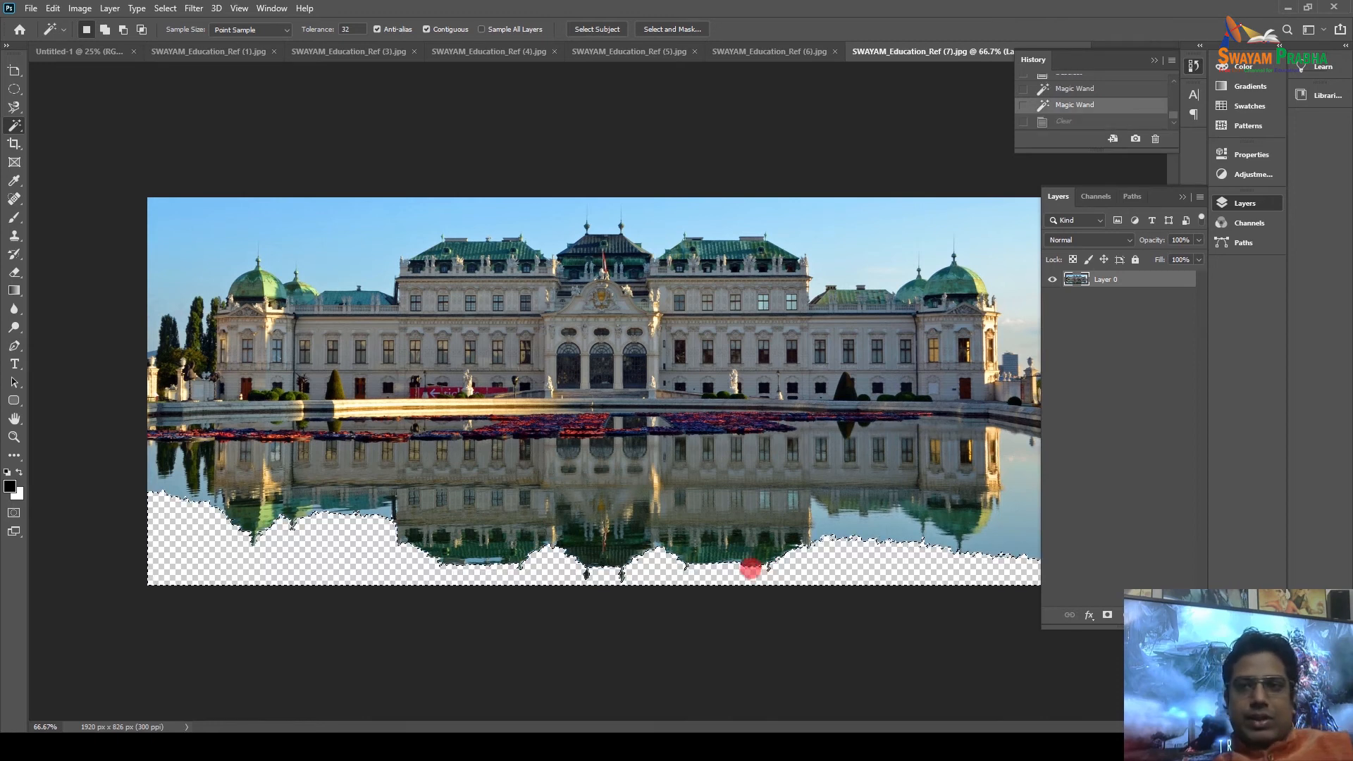
Magic Wand-select the sky, delete it, then undo and clear the selection.
left_click(333, 234)
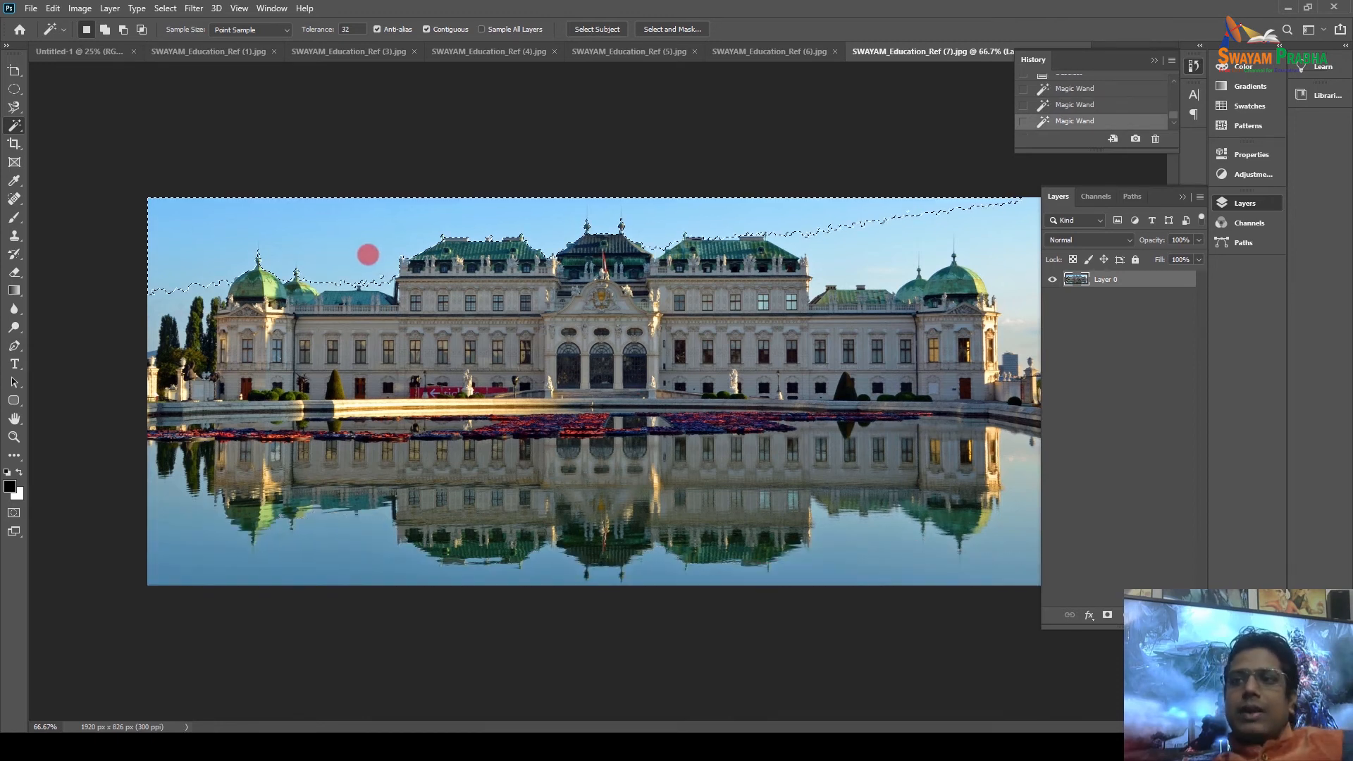
key("Delete")
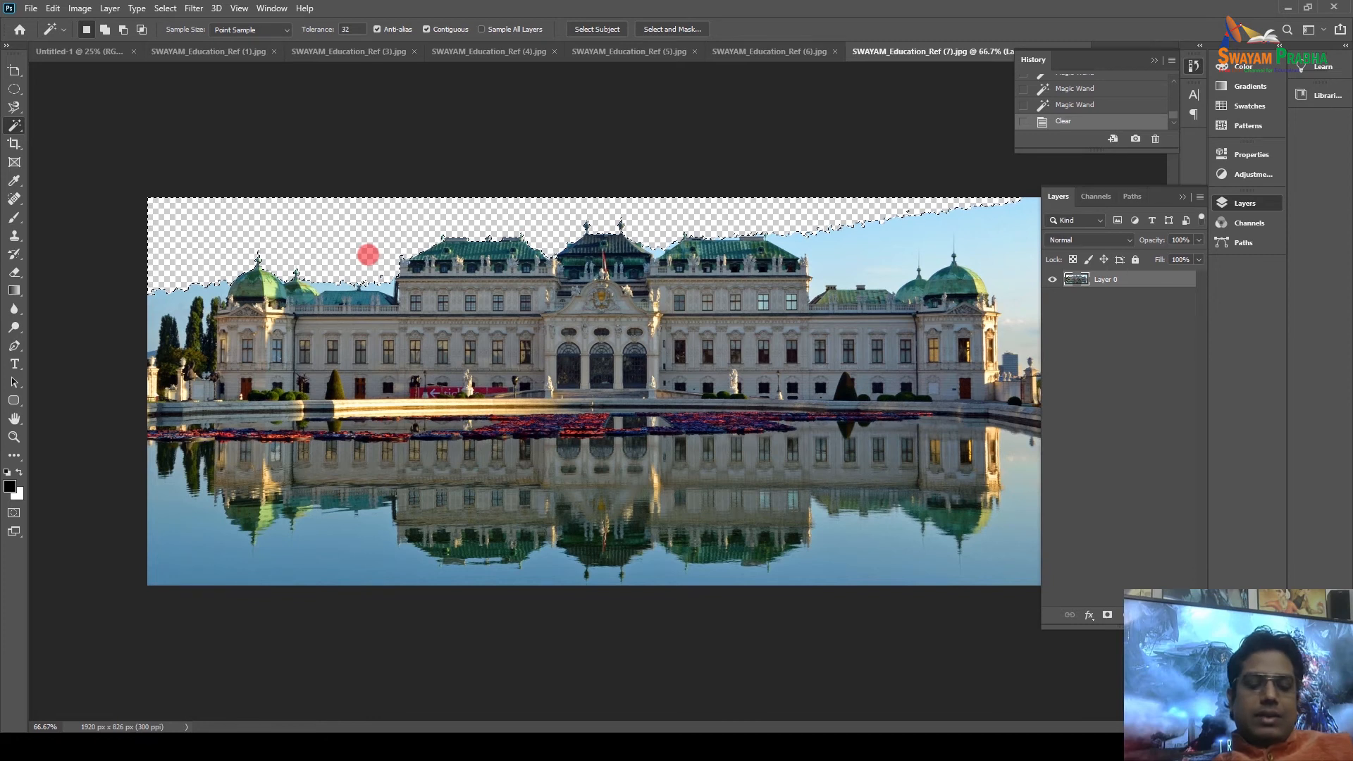
key("ctrl+z")
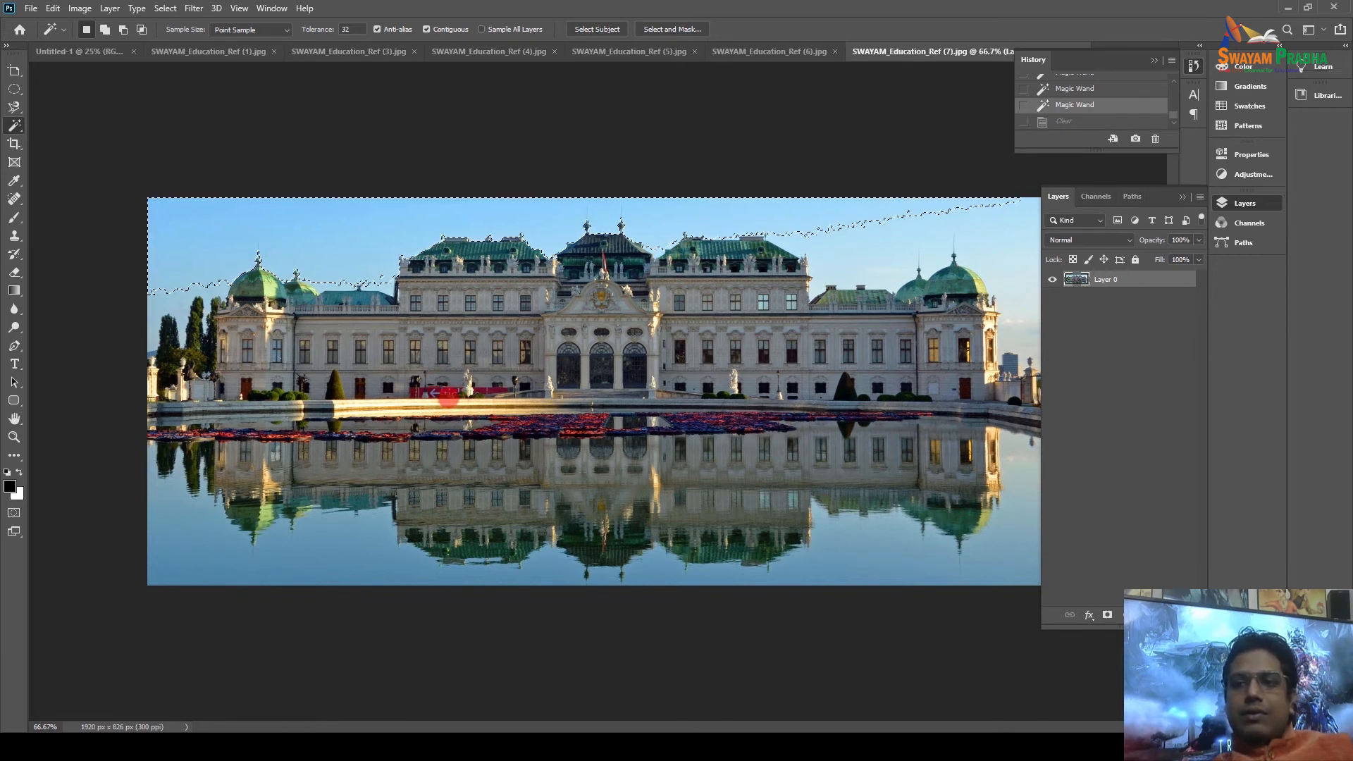
left_click(448, 394)
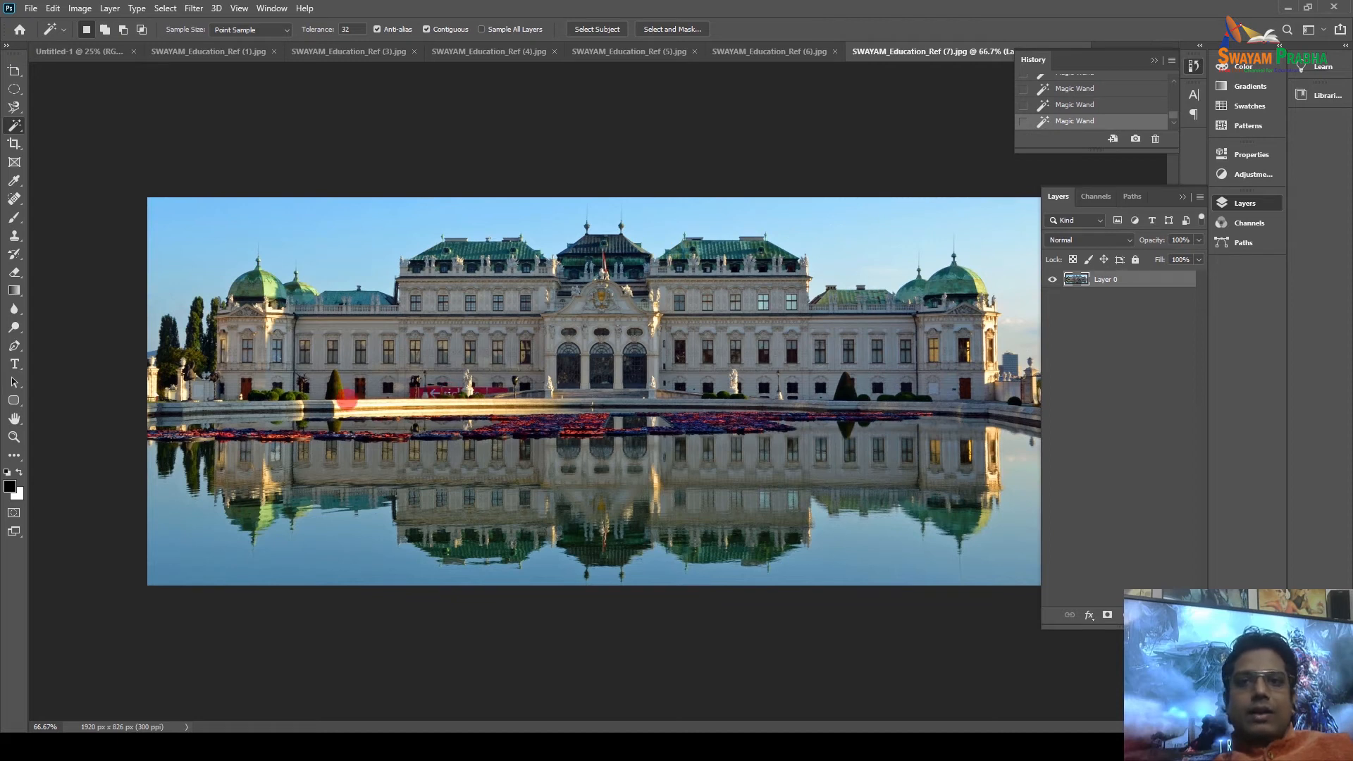
right_click(25, 126)
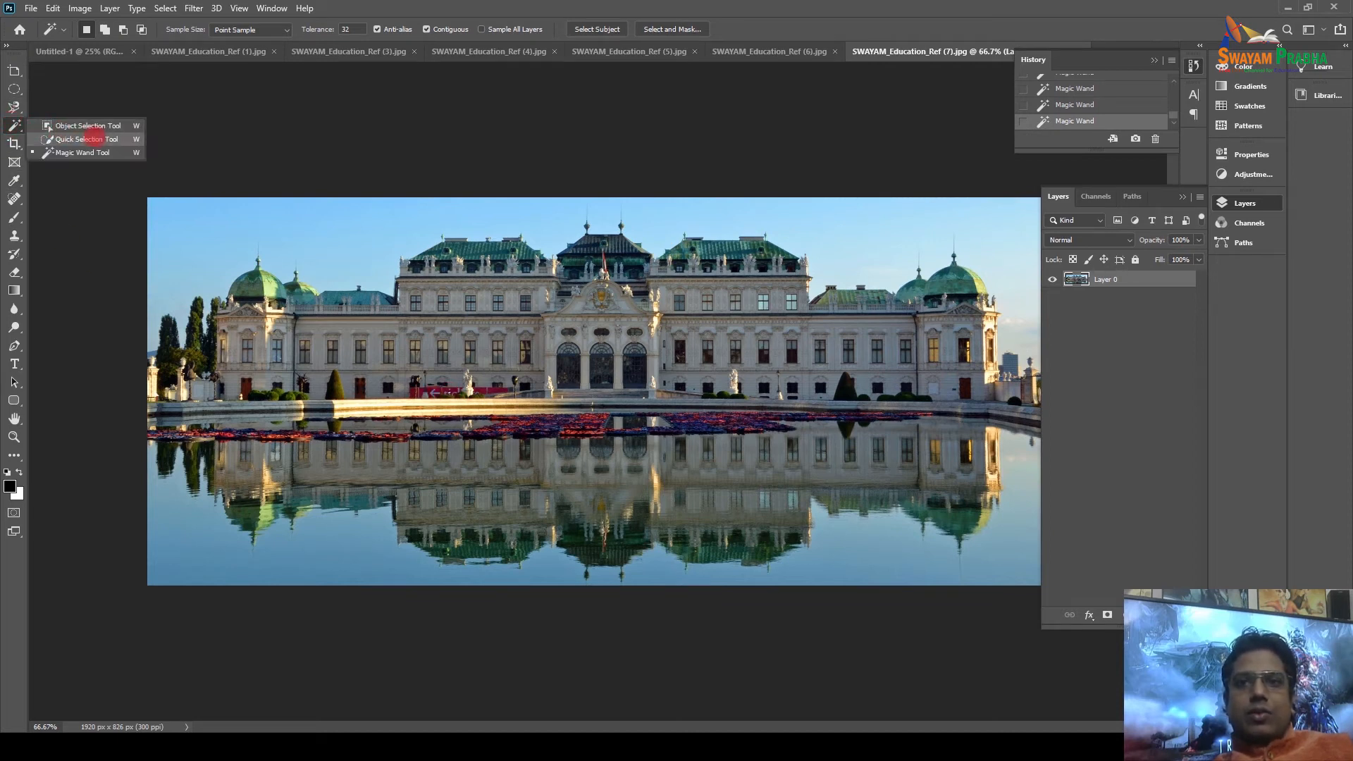
Quick-select the palace sky, delete it to transparency, and switch to SWAYAM_Education_Ref (6).jpg.
left_click(98, 138)
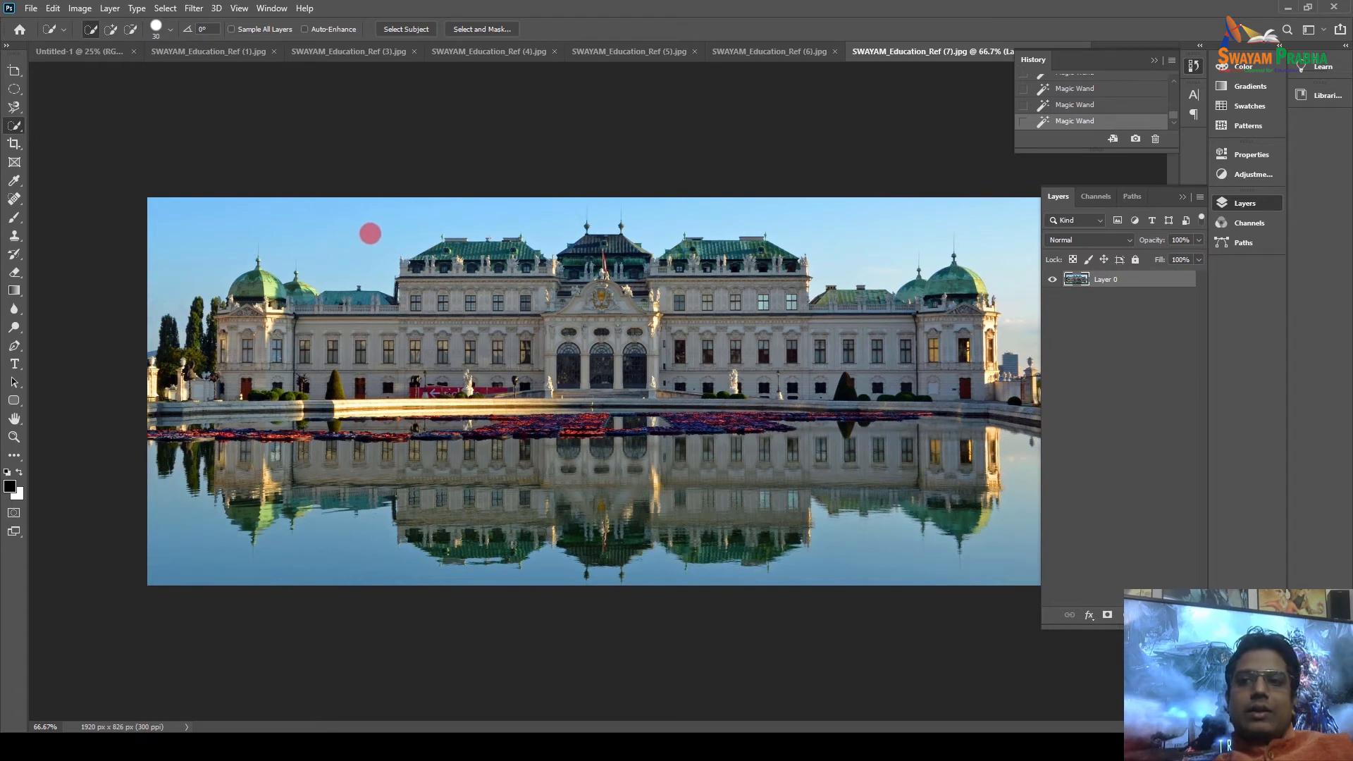
mouse_move(350, 232)
left_mouse_down()
mouse_move(569, 212)
mouse_move(674, 244)
mouse_move(733, 222)
mouse_move(867, 223)
left_mouse_up()
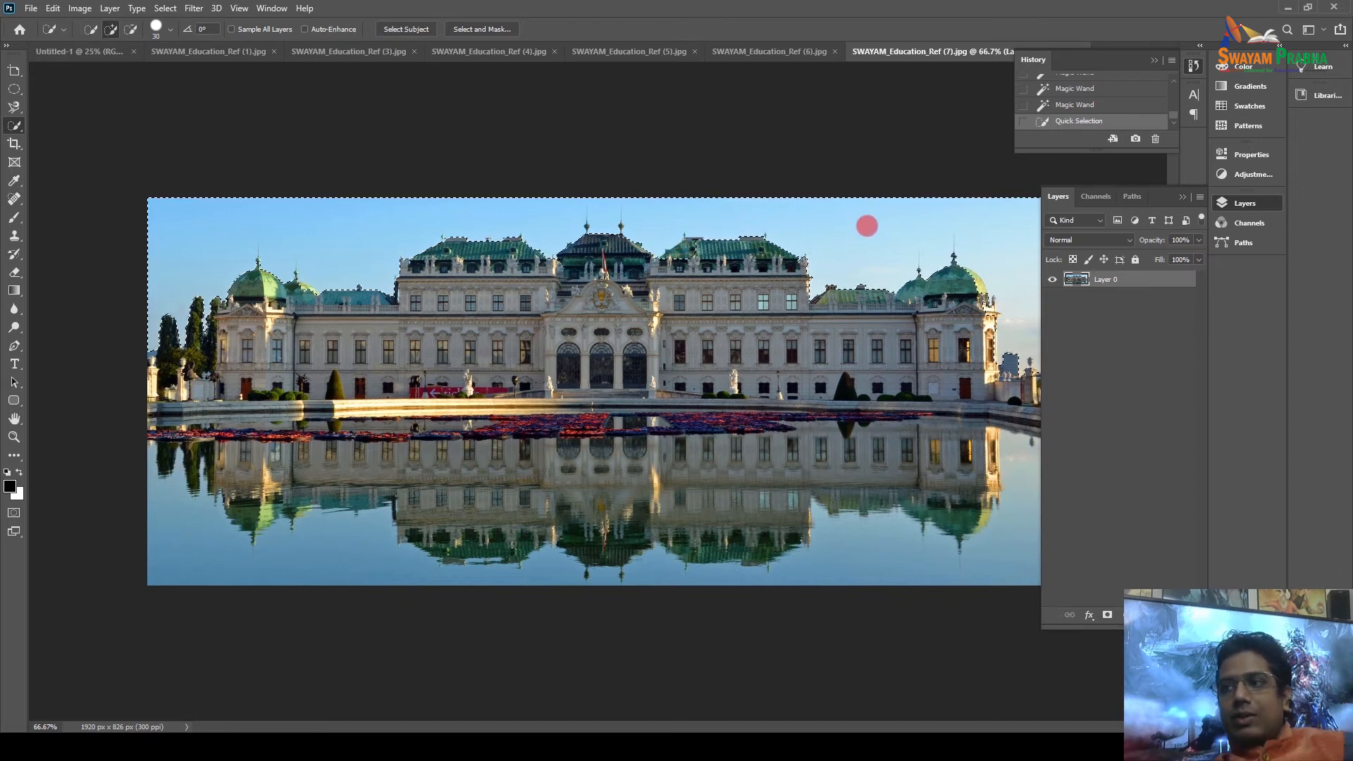
key("Delete")
key("ctrl+d")
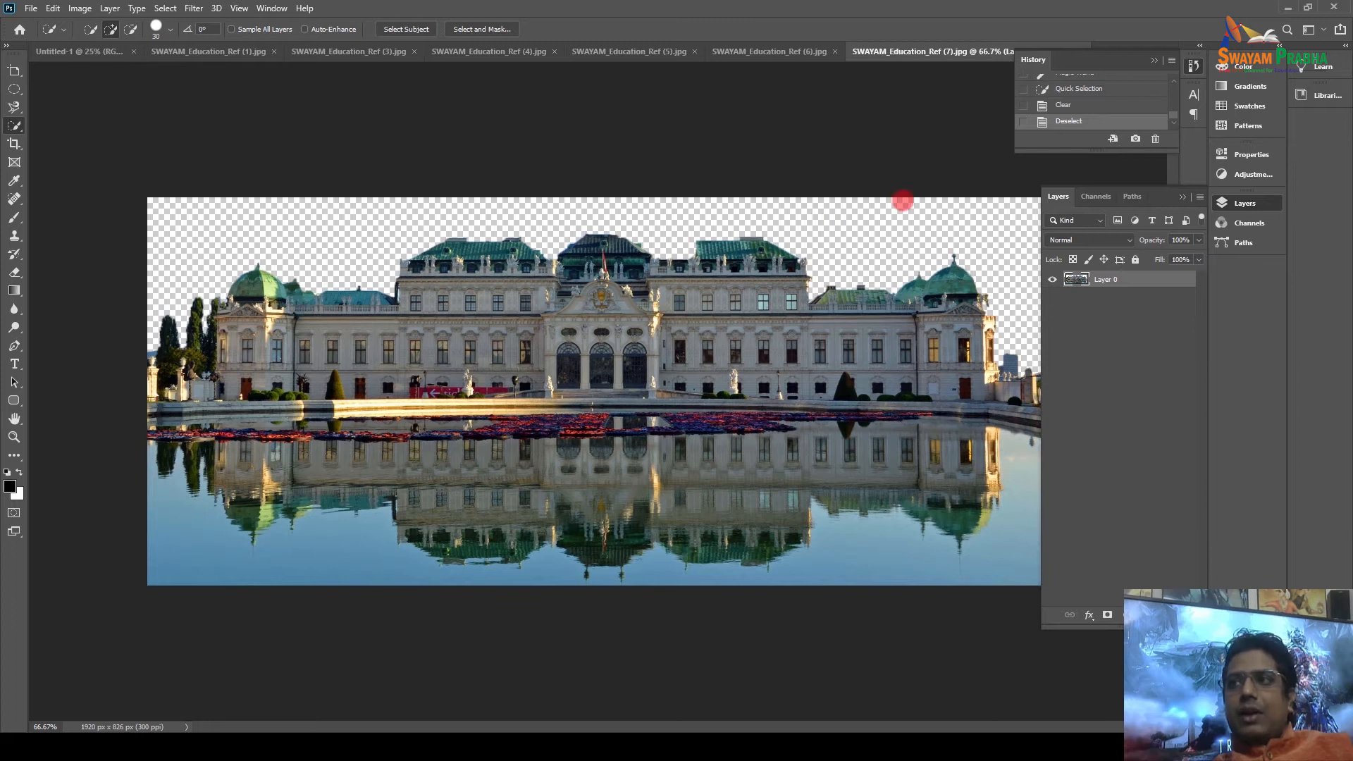
left_click(754, 50)
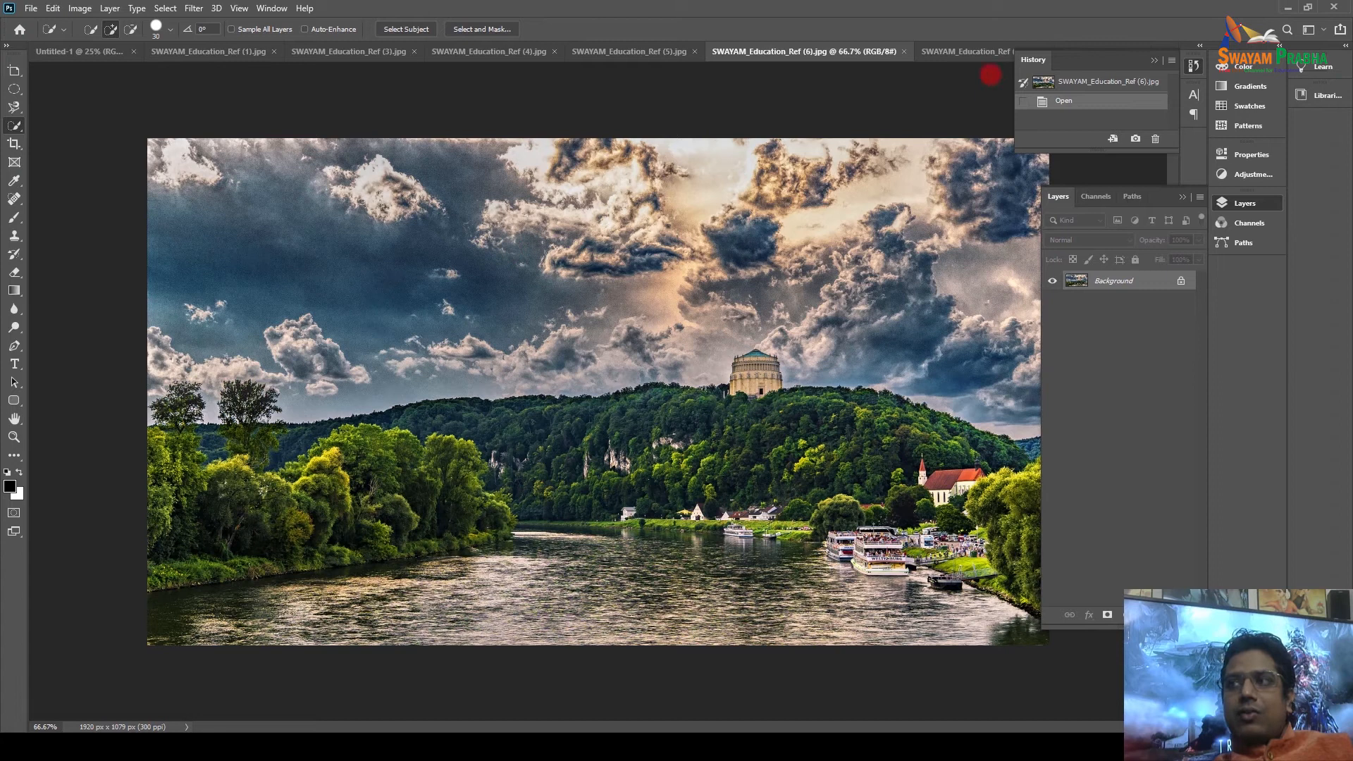
Float the palace document and drag the river landscape into it with the Move tool.
left_click_drag(954, 54, 575, 275)
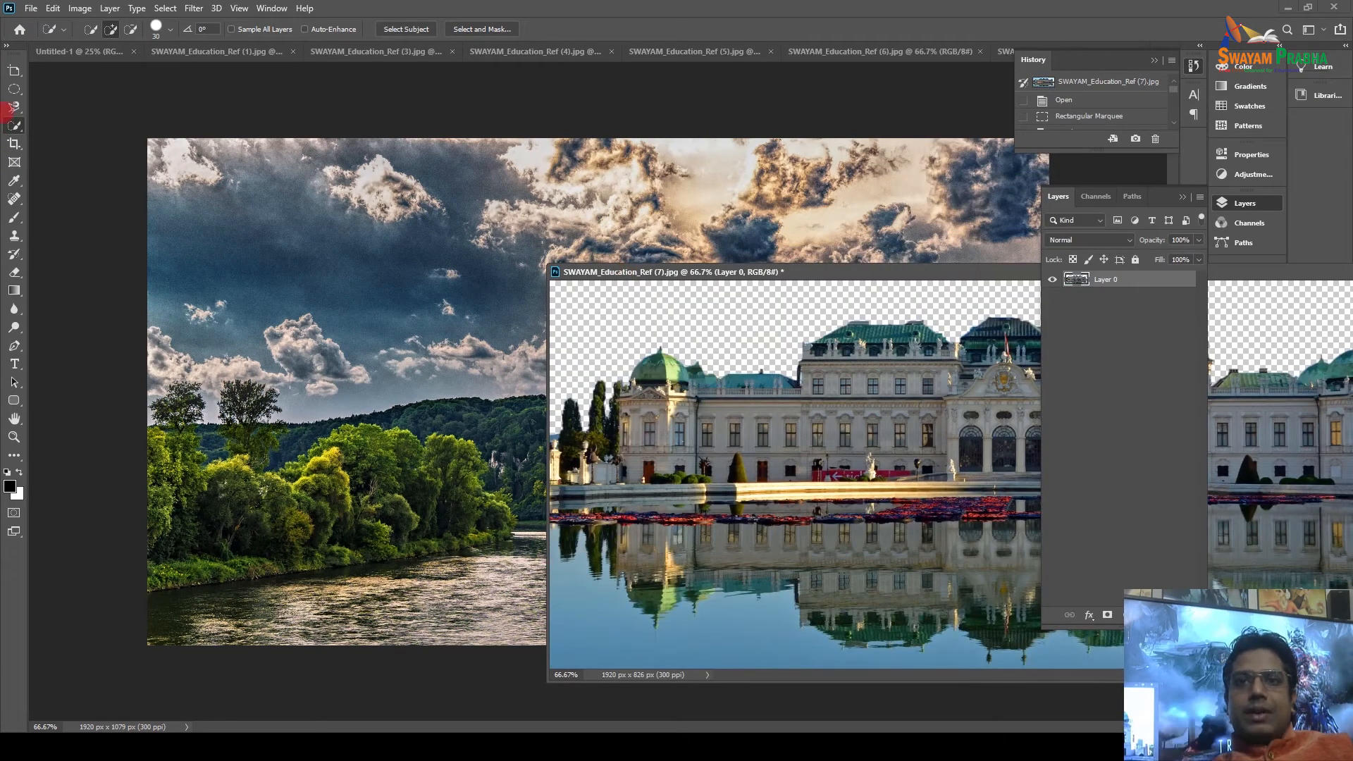
left_click(13, 71)
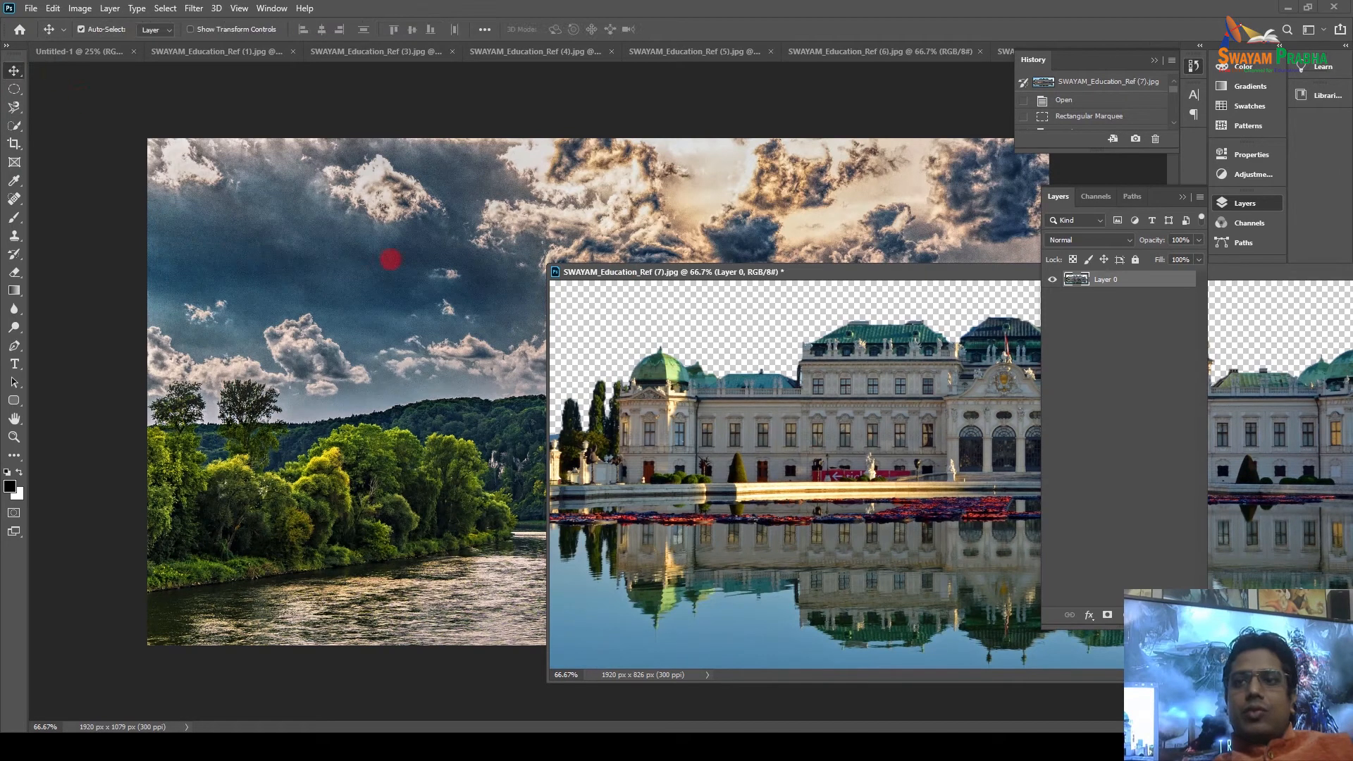
left_click(430, 192)
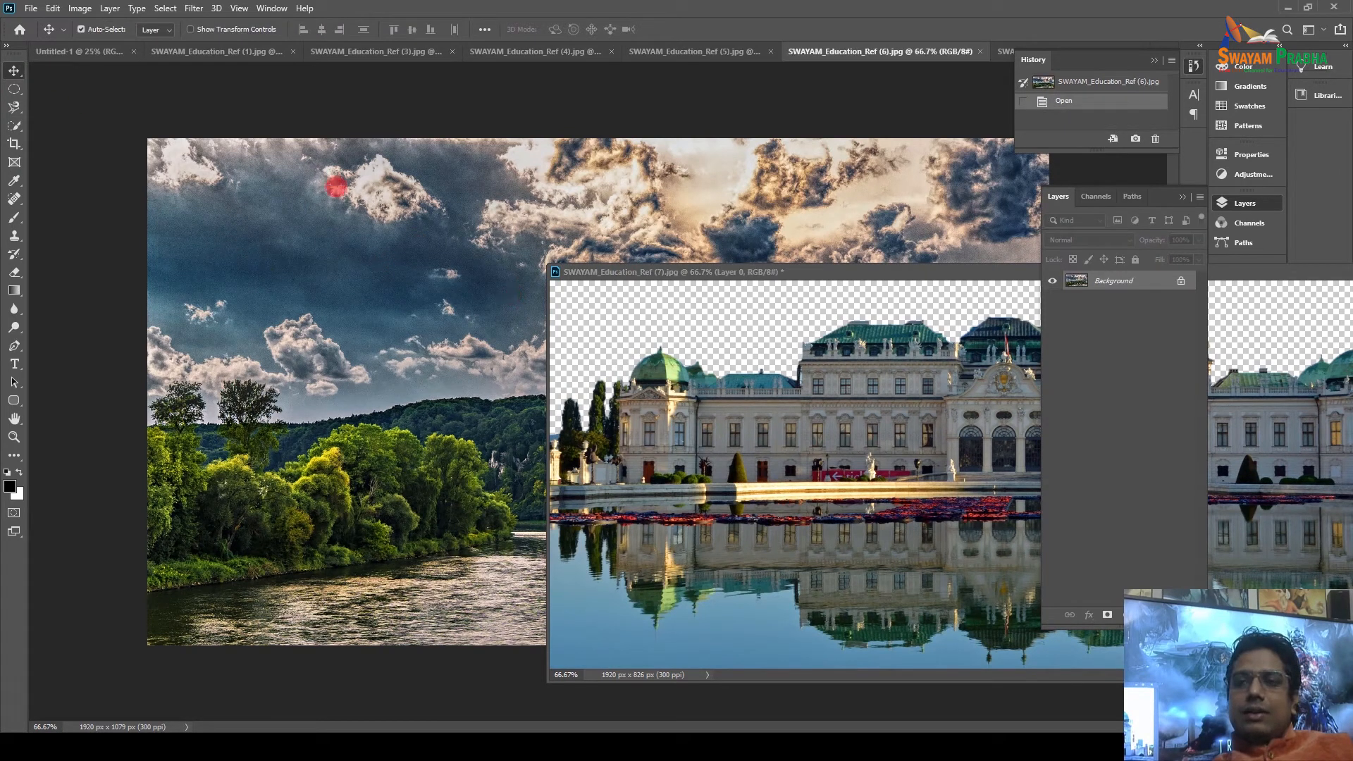
left_click_drag(604, 305, 510, 45)
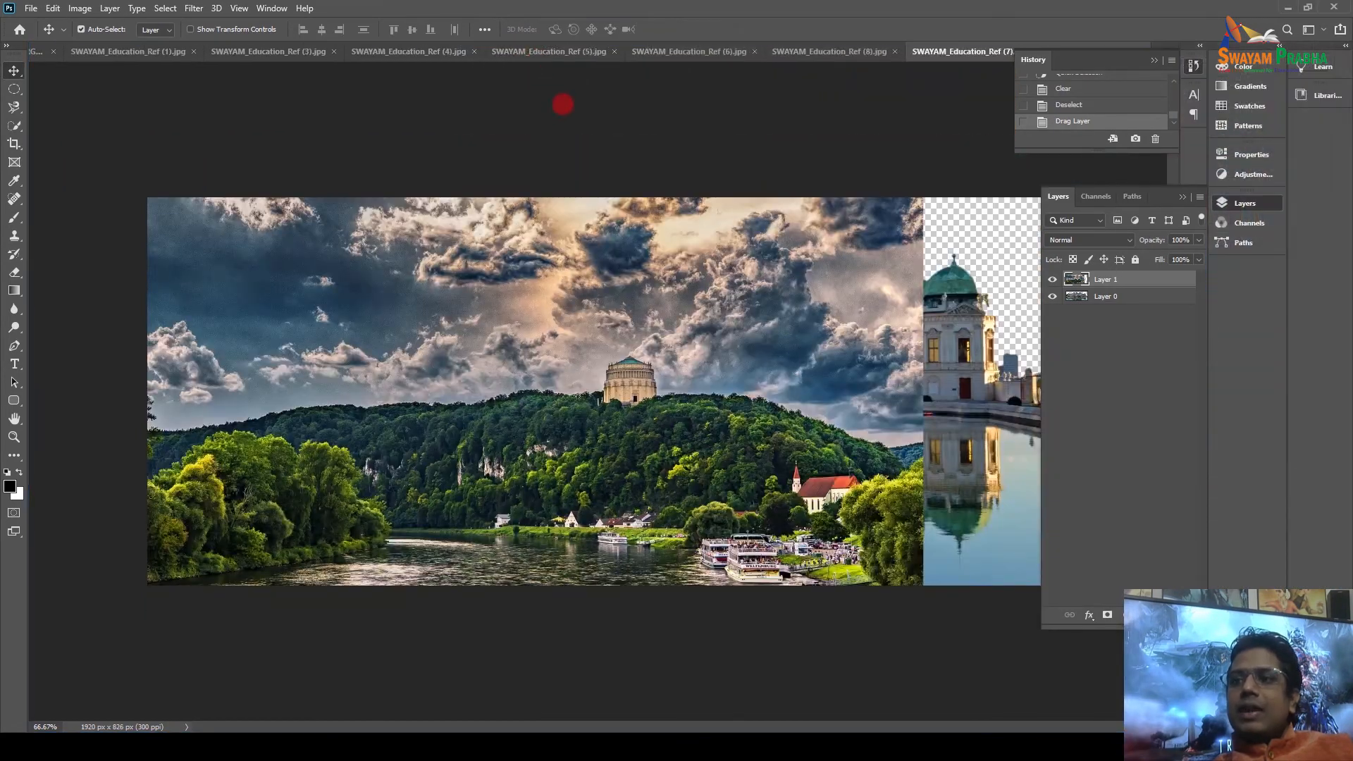
Align the landscape and move Layer 1 beneath the palace layer, checking visibility.
left_click_drag(387, 316, 479, 323)
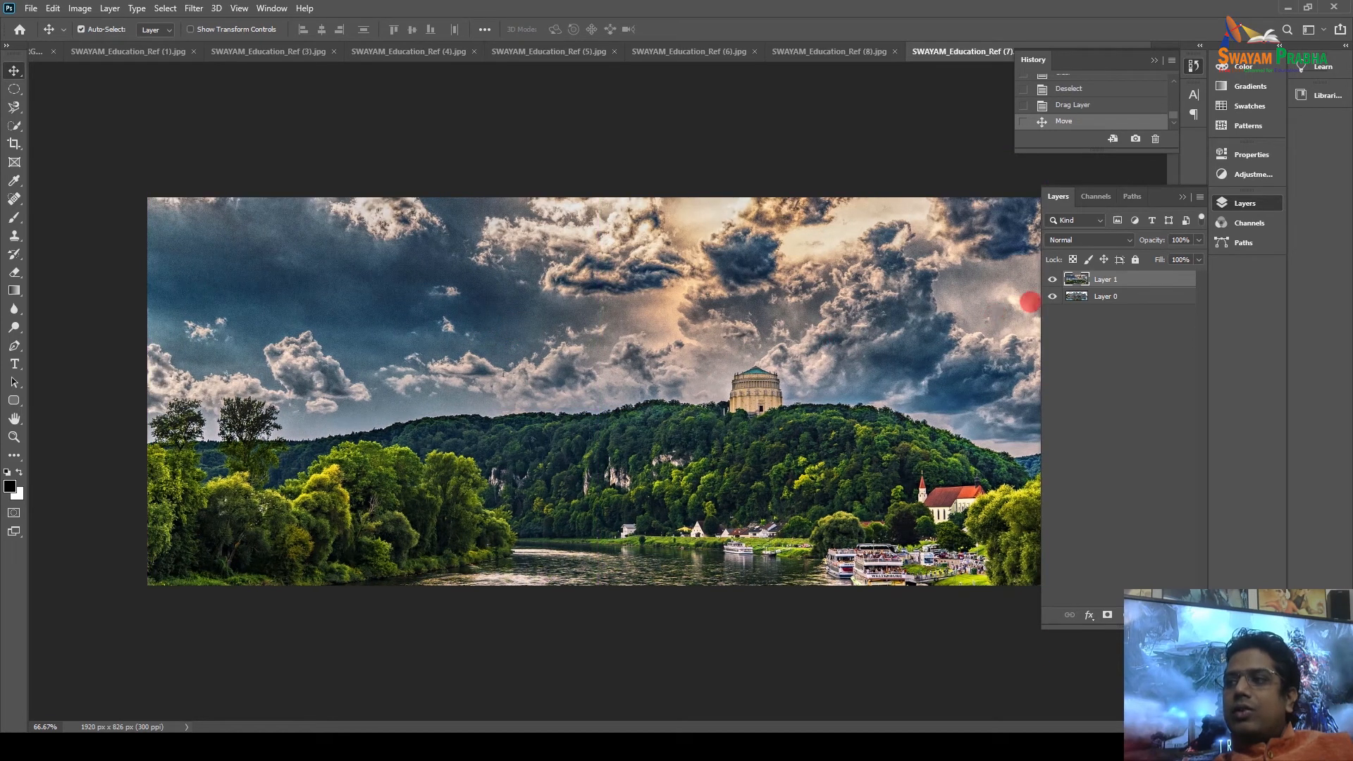
left_click_drag(1094, 282, 1081, 330)
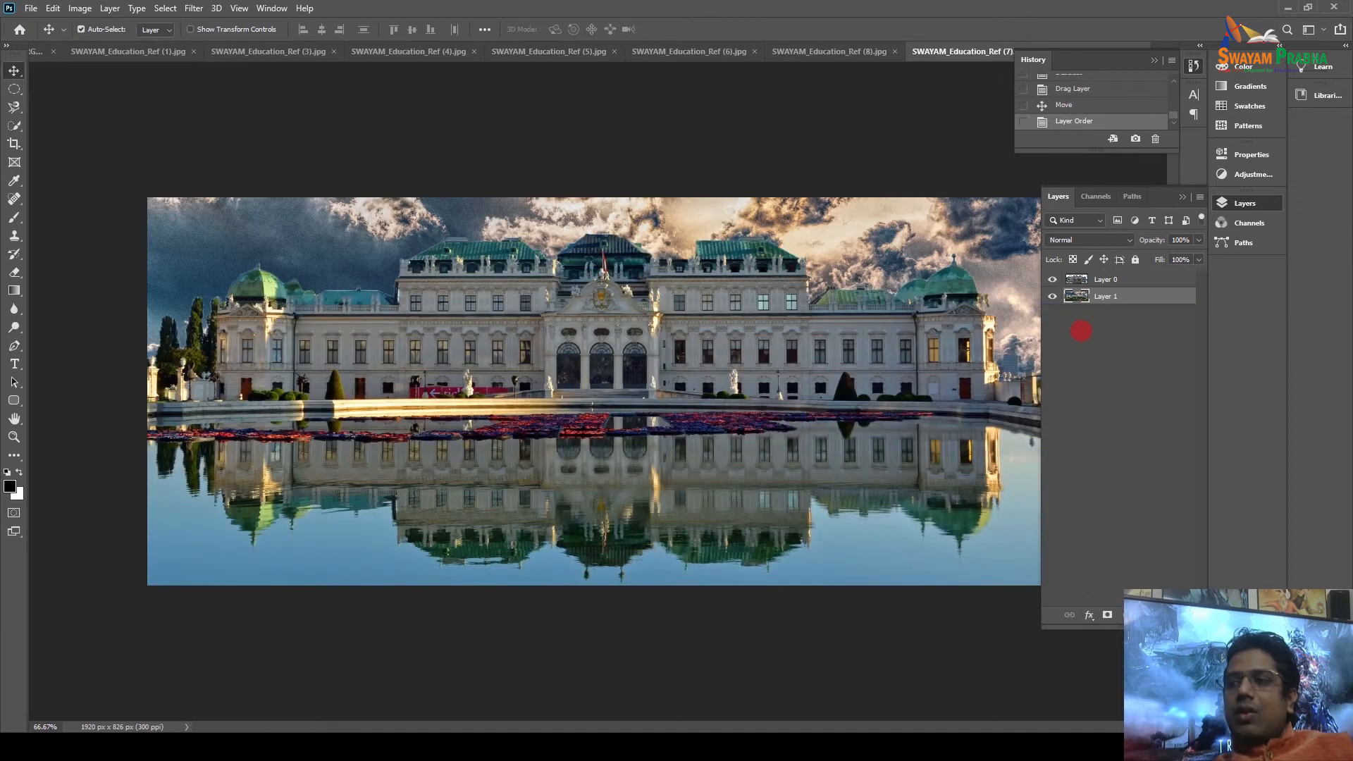
left_click(1051, 280)
left_click(1052, 280)
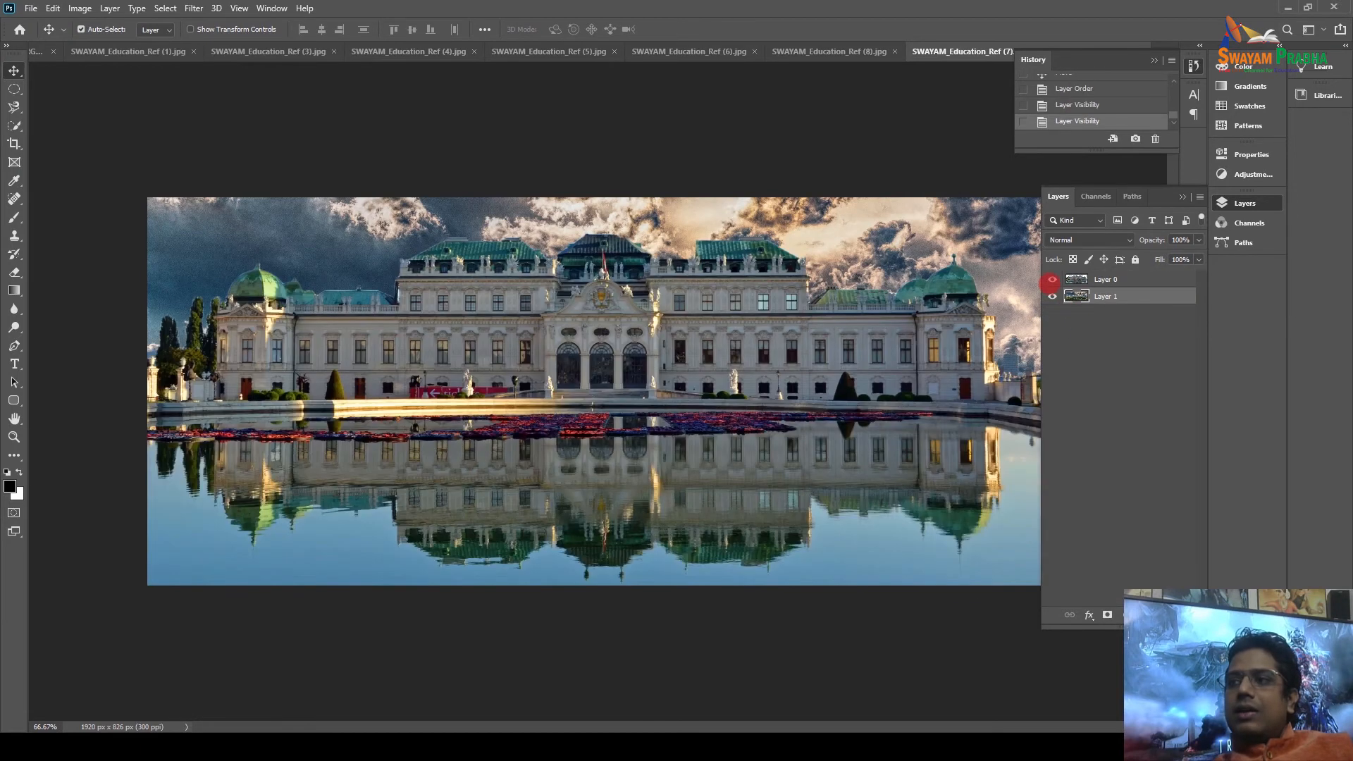
left_click(1052, 296)
left_click(1052, 296)
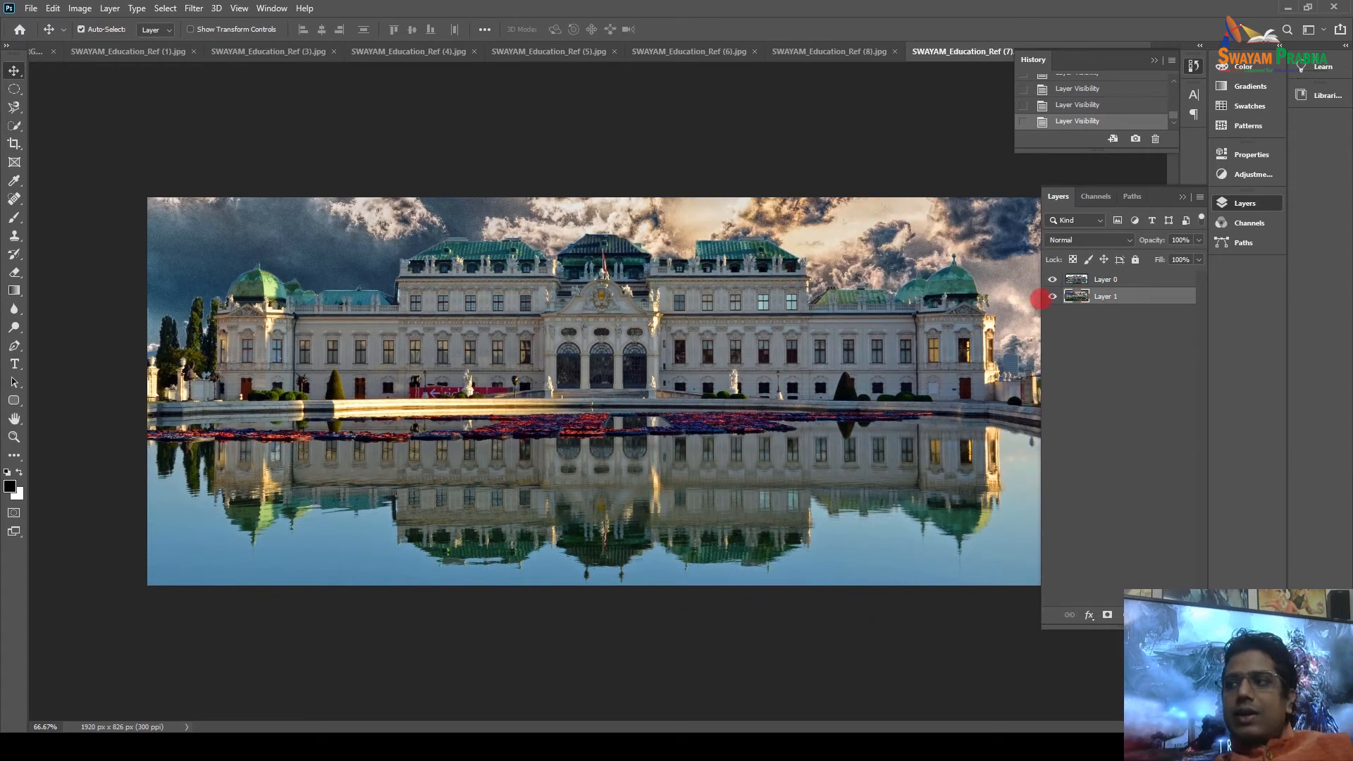
left_click(1051, 295)
left_click(1052, 279)
left_click(1052, 279)
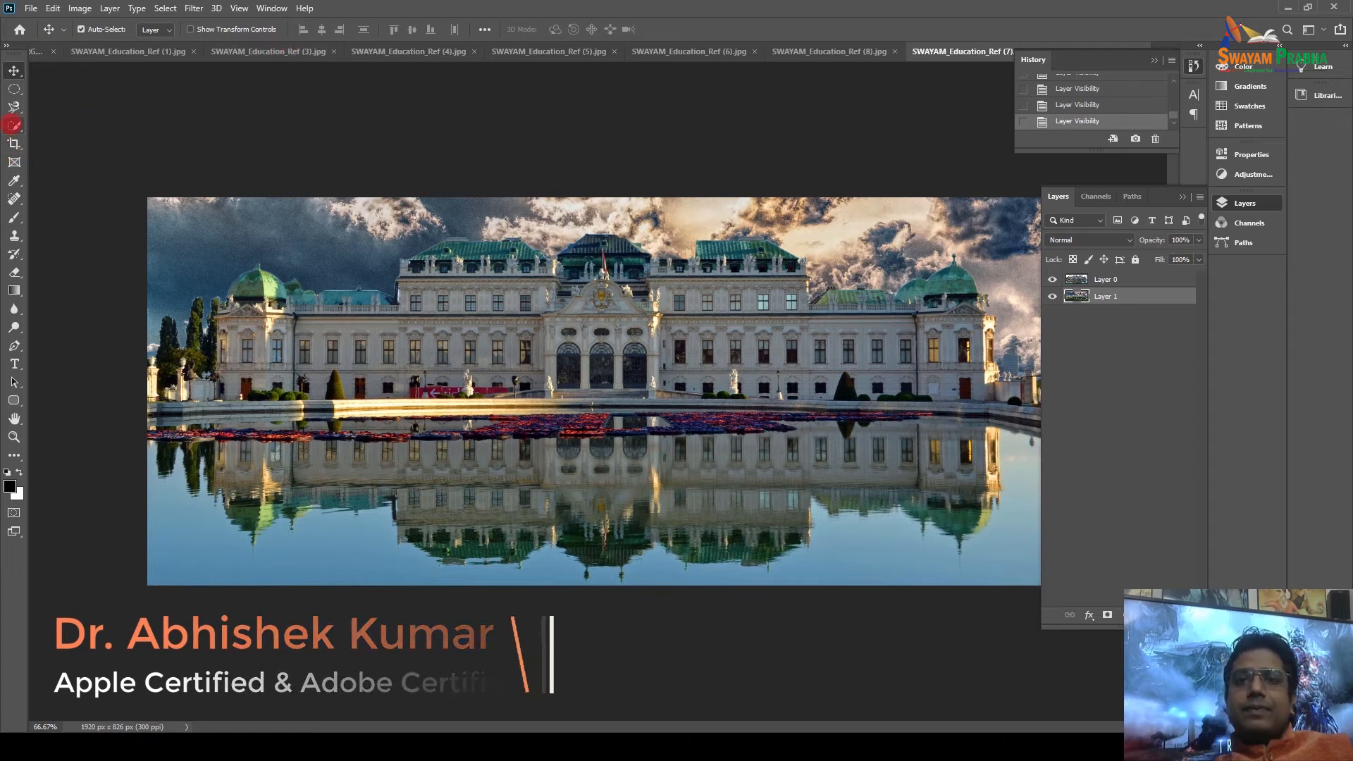
right_click(13, 124)
left_click(82, 158)
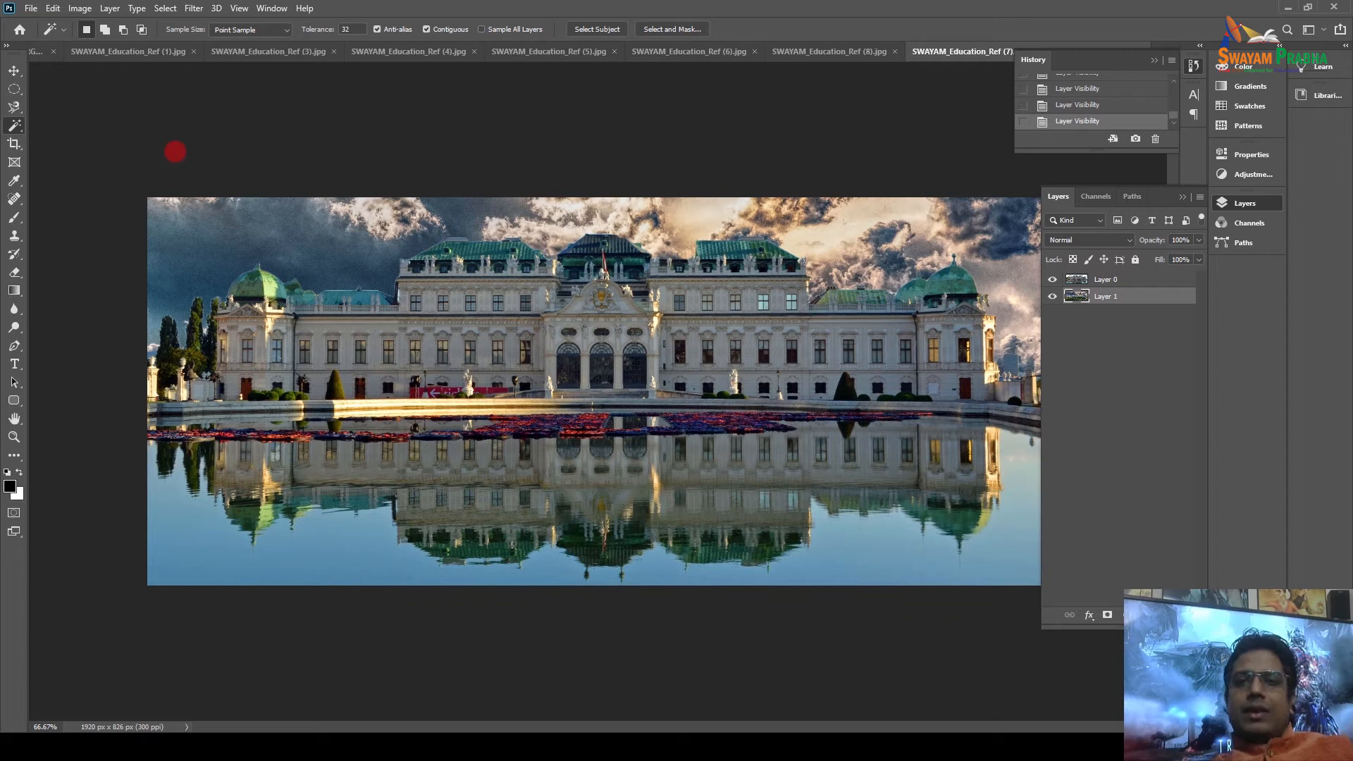
left_click(14, 143)
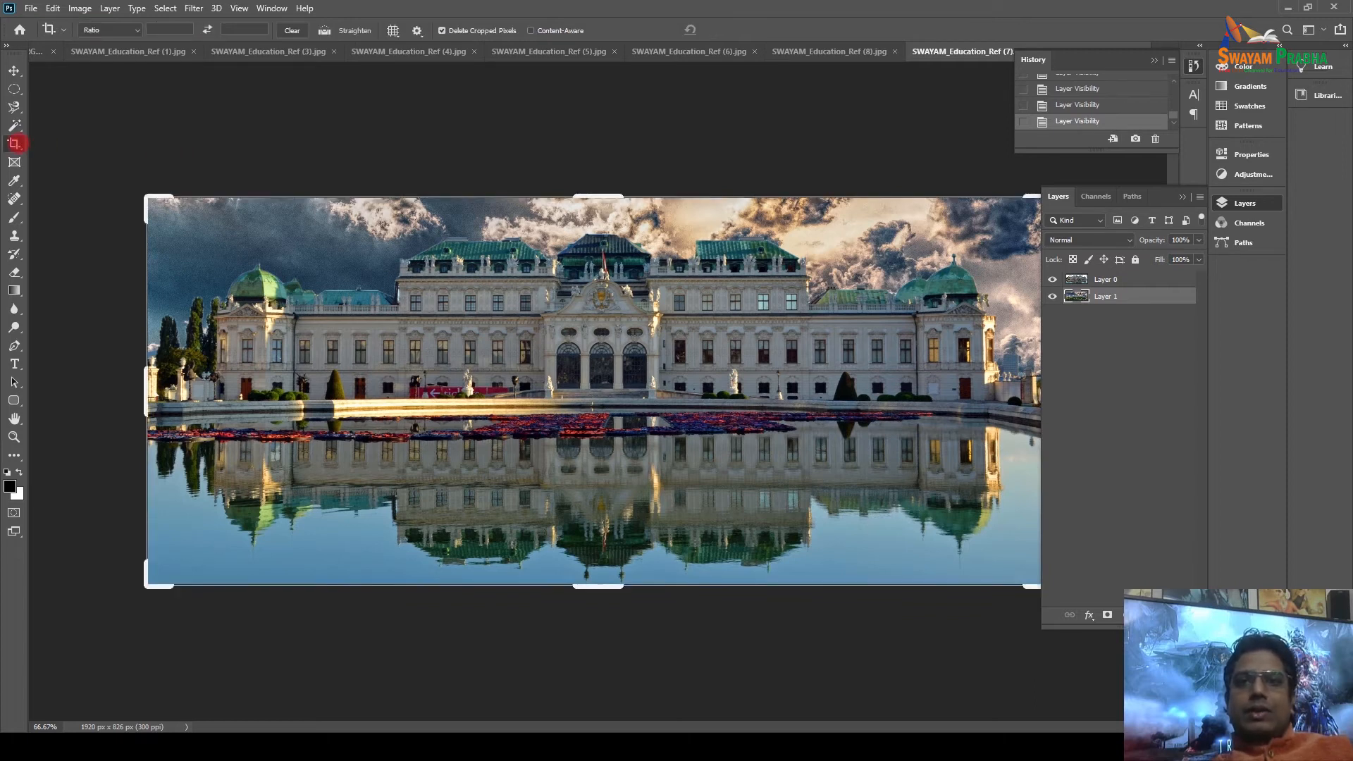
Crop the image to a 276 × 373 px slice around the central entrance.
left_click_drag(149, 198, 344, 215)
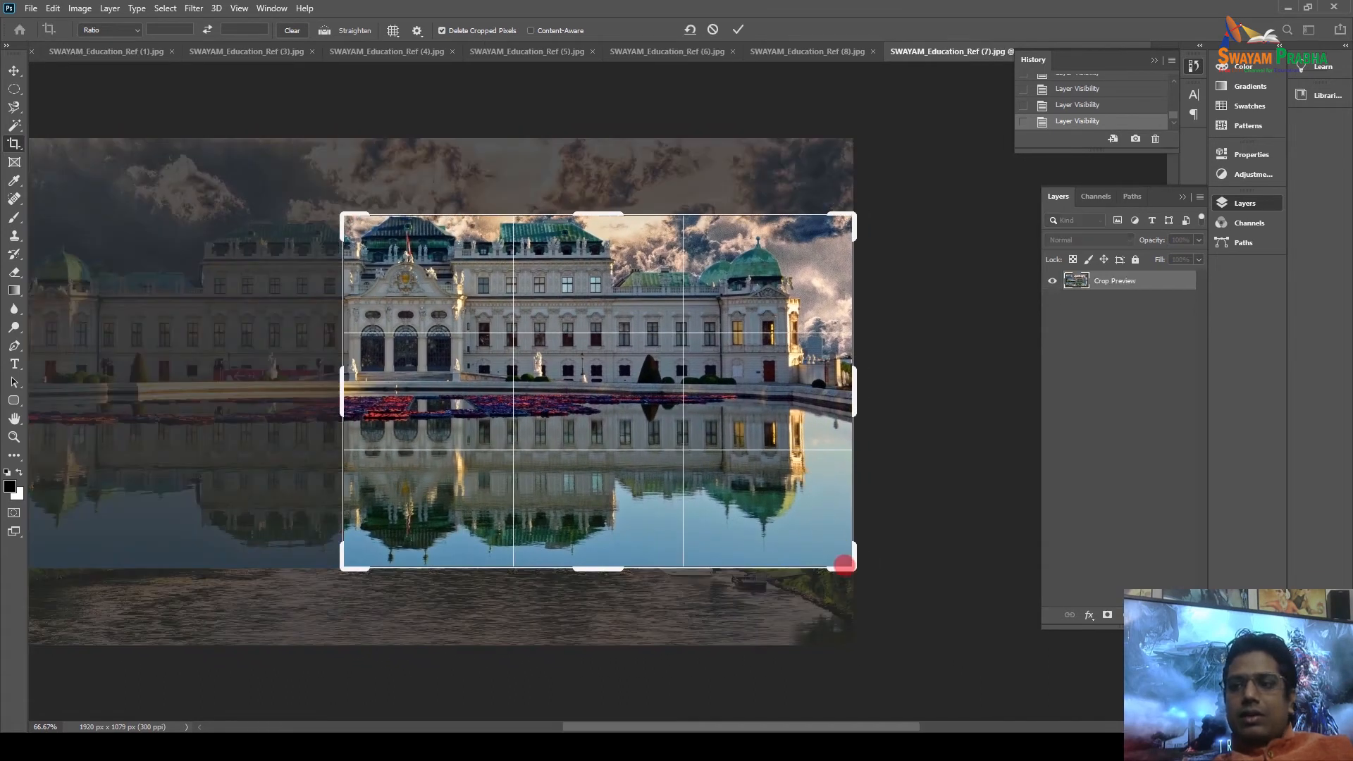
left_click_drag(852, 566, 664, 481)
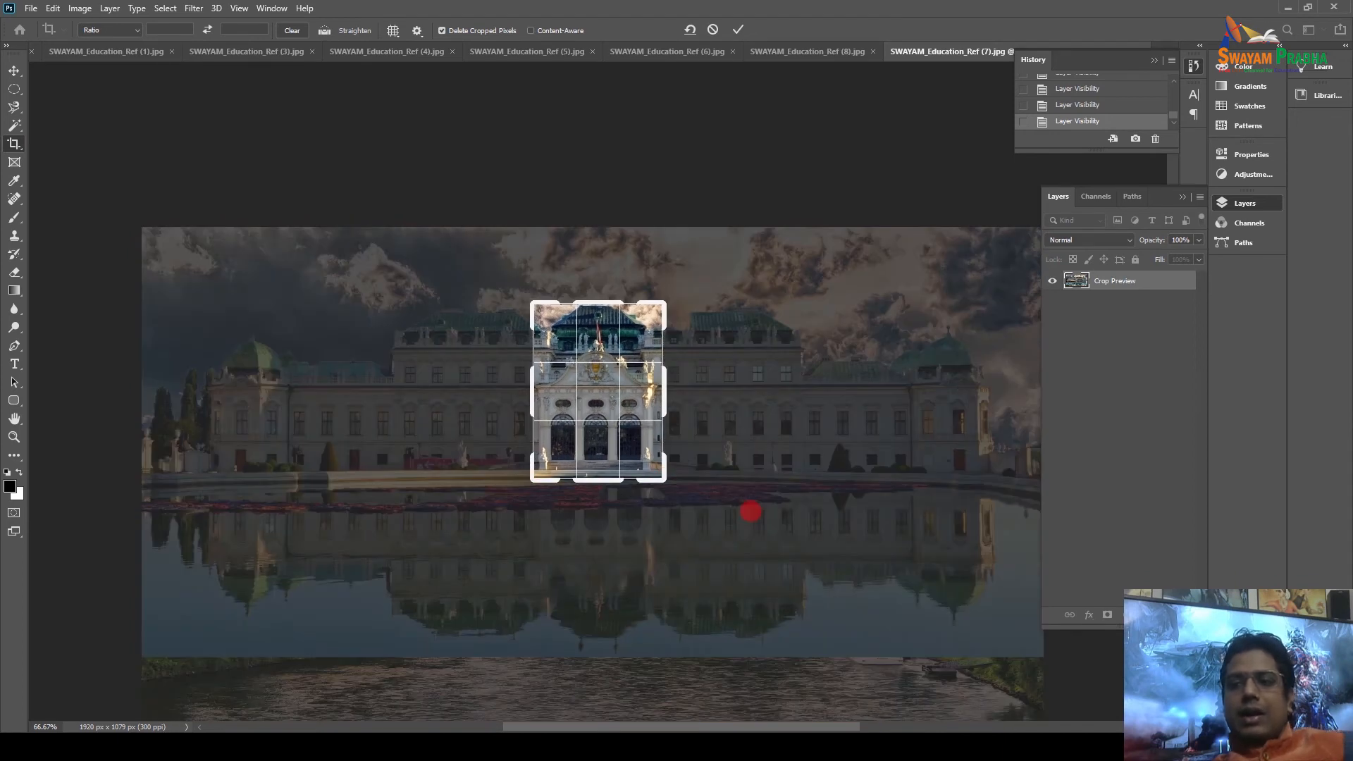
key("Return")
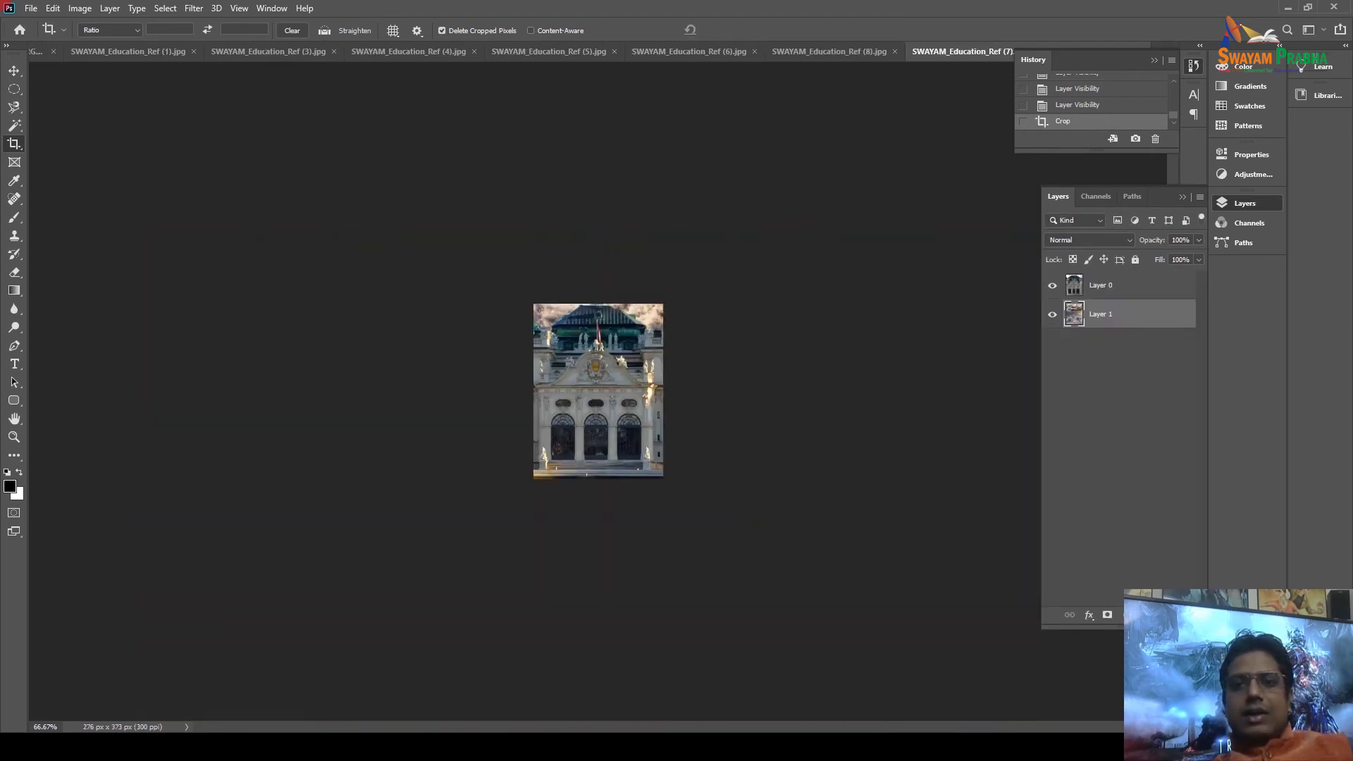
Fill Layer 1 with white and zoom in to inspect the facade edges.
left_click(14, 70)
left_click(81, 29)
key("ctrl+1")
key("ctrl+plus")
key("ctrl+plus")
key("ctrl+minus")
key("ctrl+minus")
key("ctrl+minus")
key("ctrl+plus")
key("ctrl+plus")
key("ctrl+minus")
key("ctrl+minus")
key("ctrl+minus")
key("ctrl+minus")
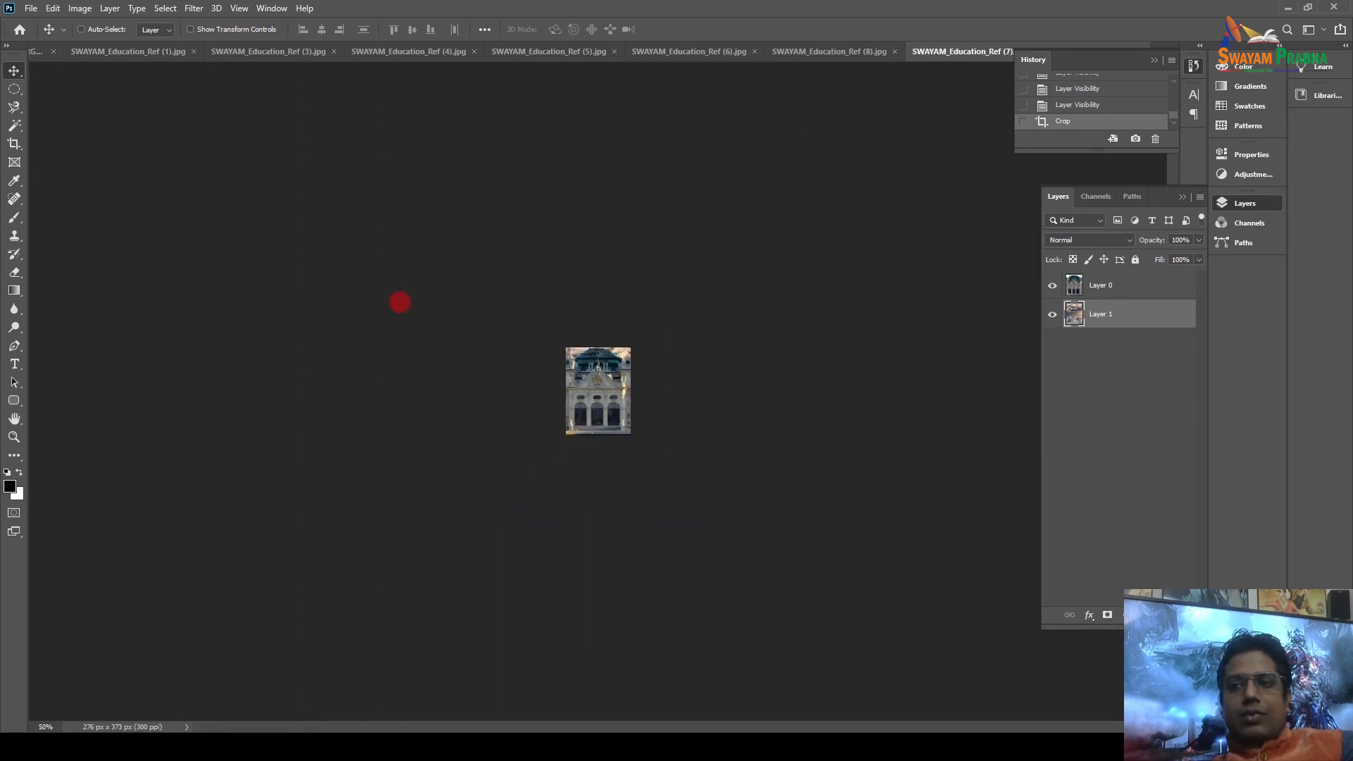
key("ctrl+plus")
key("ctrl+plus")
key("ctrl+plus")
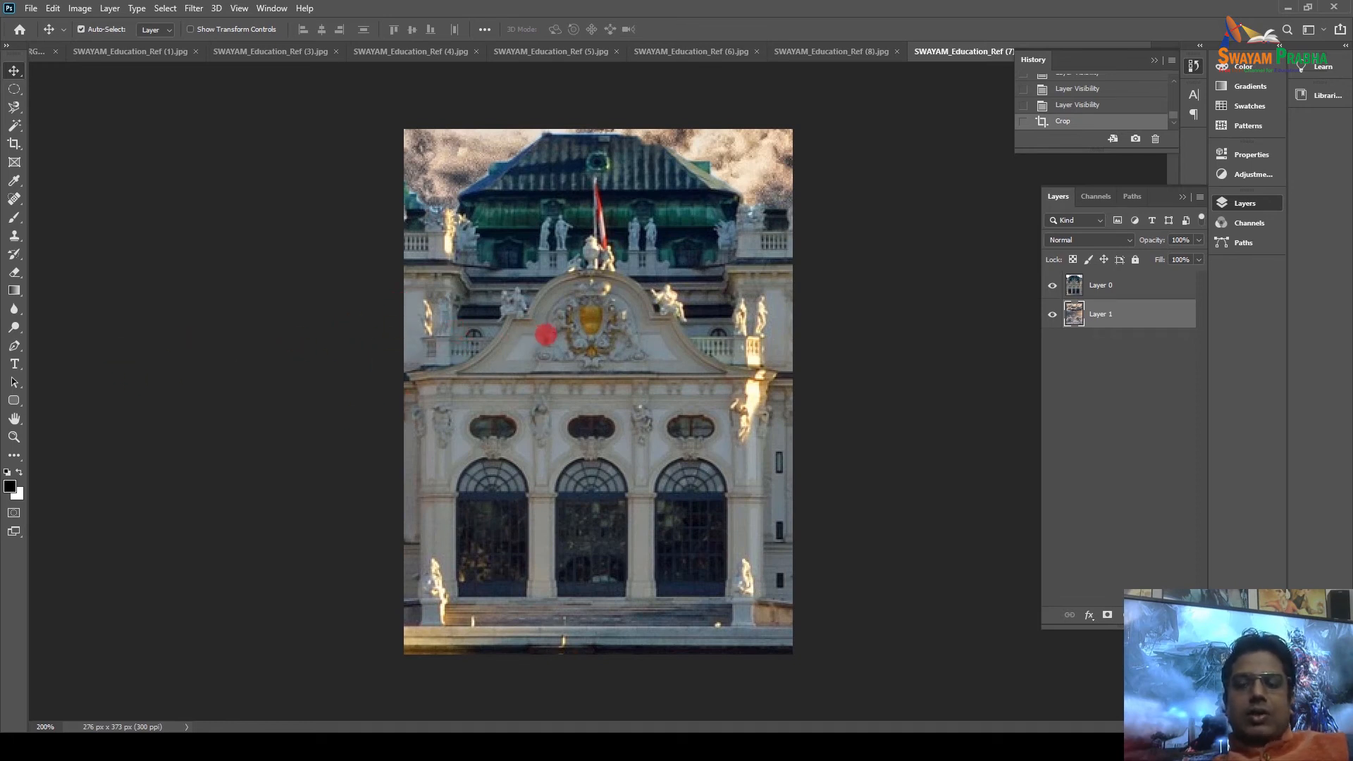
key("ctrl+BackSpace")
key("ctrl+plus")
key("ctrl+plus")
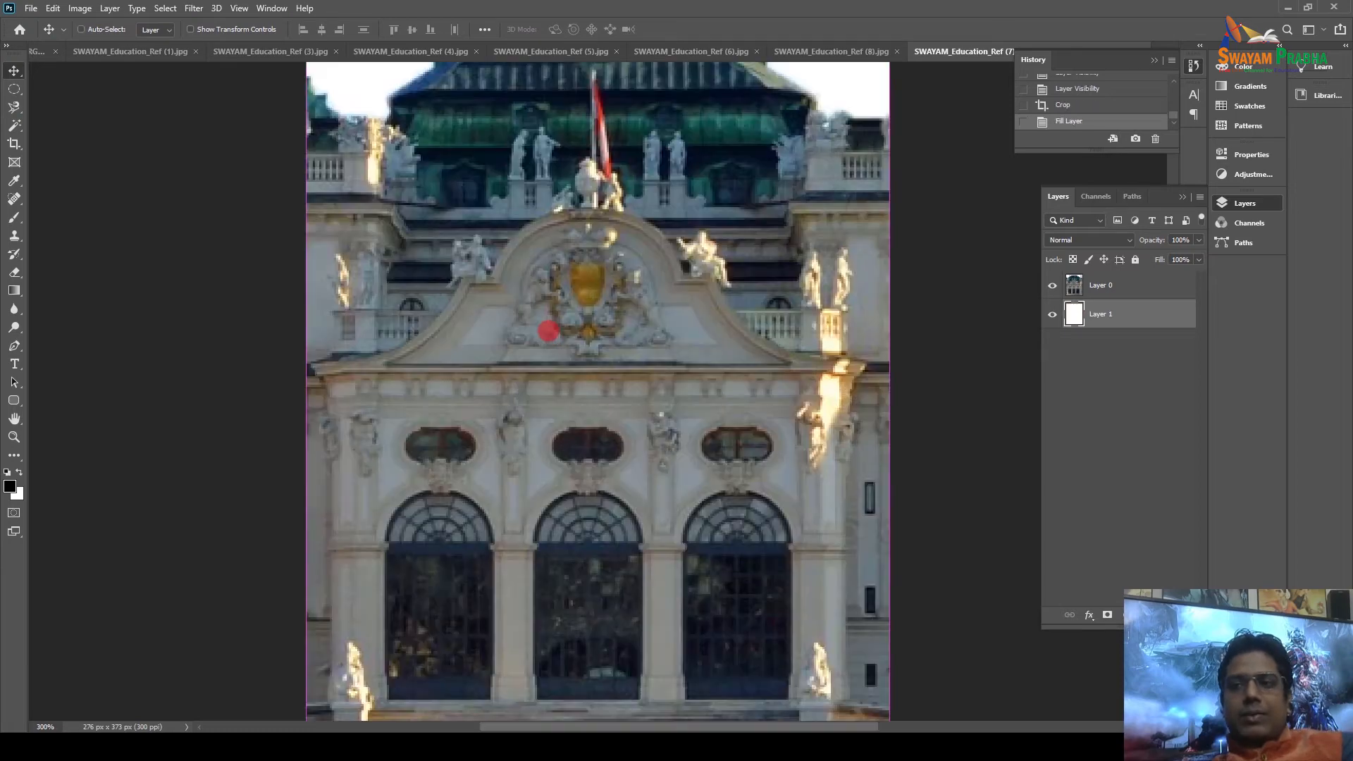
key("ctrl+plus")
key("ctrl+plus")
key("ctrl+plus")
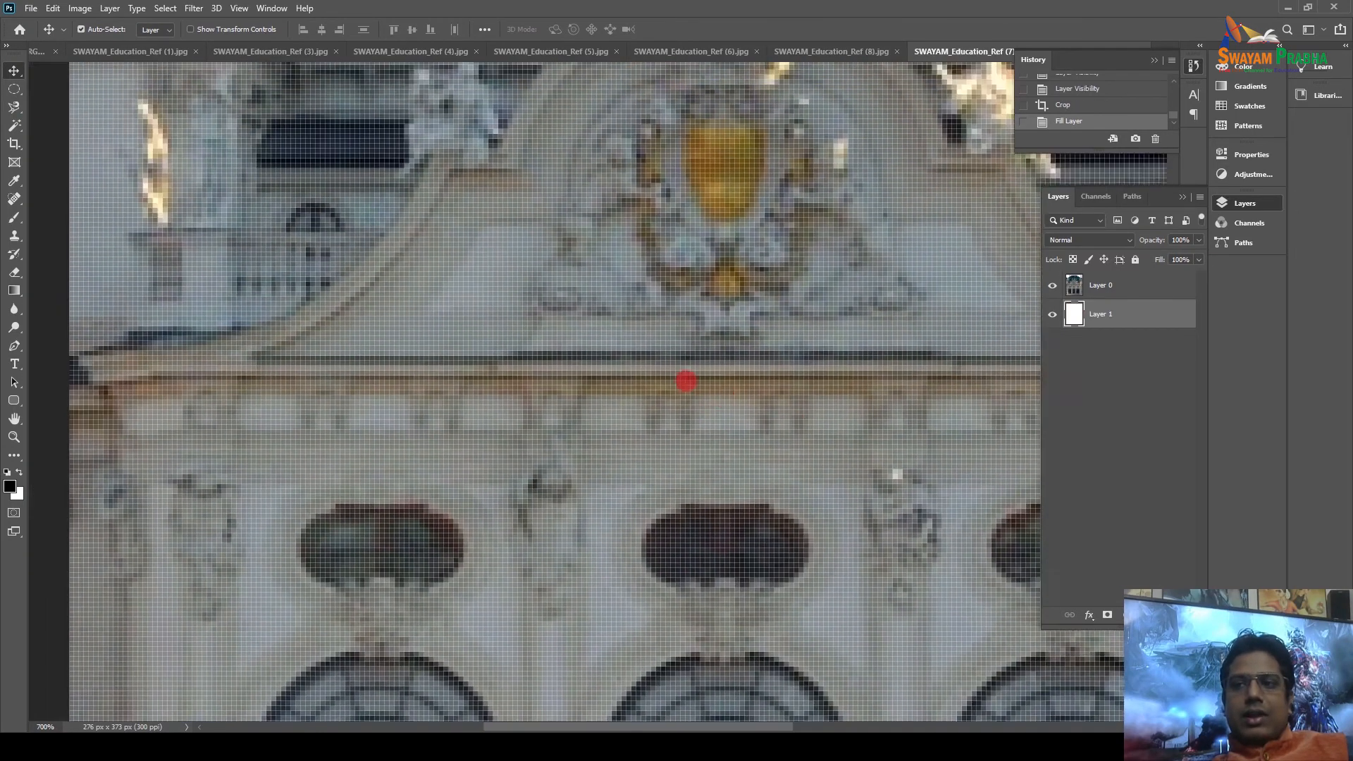
left_click_drag(686, 381, 689, 293)
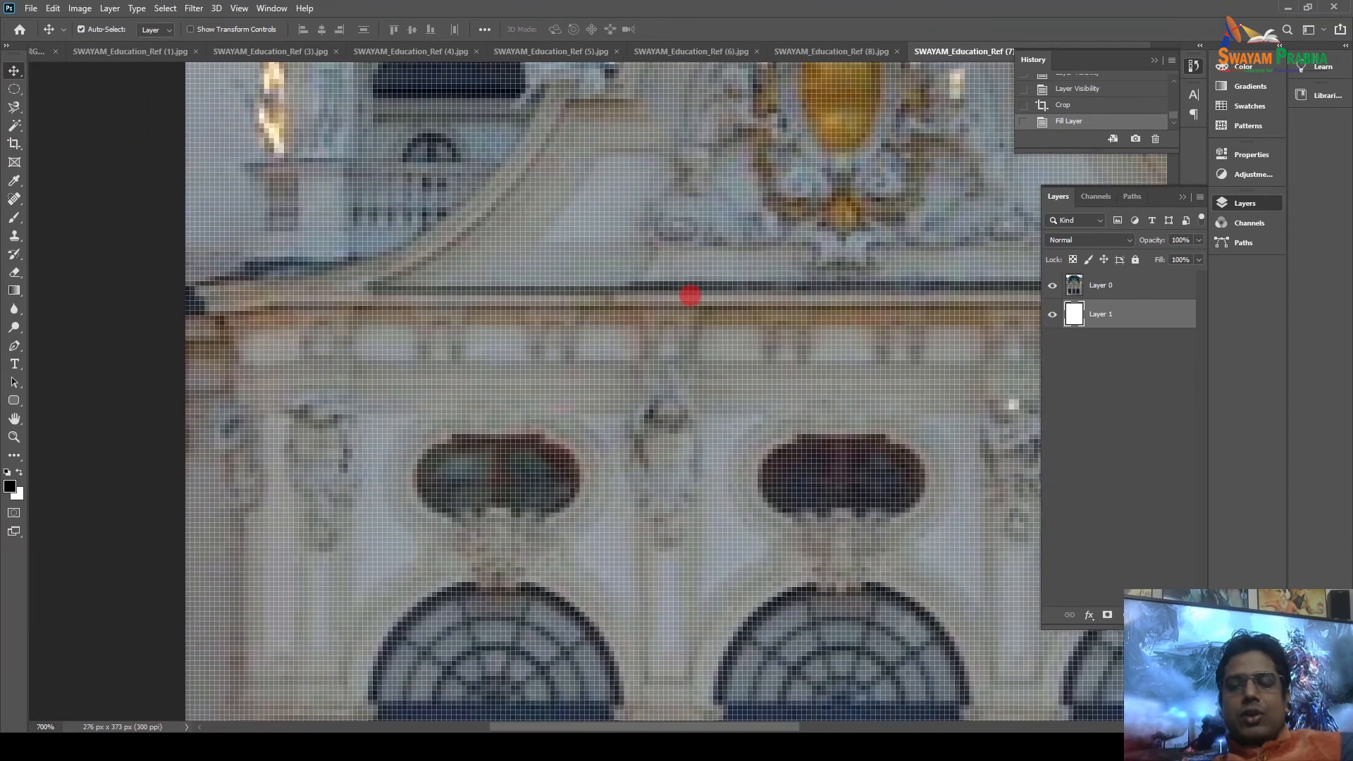
key("ctrl+minus")
key("ctrl+minus")
key("ctrl+minus")
key("ctrl+minus")
key("ctrl+minus")
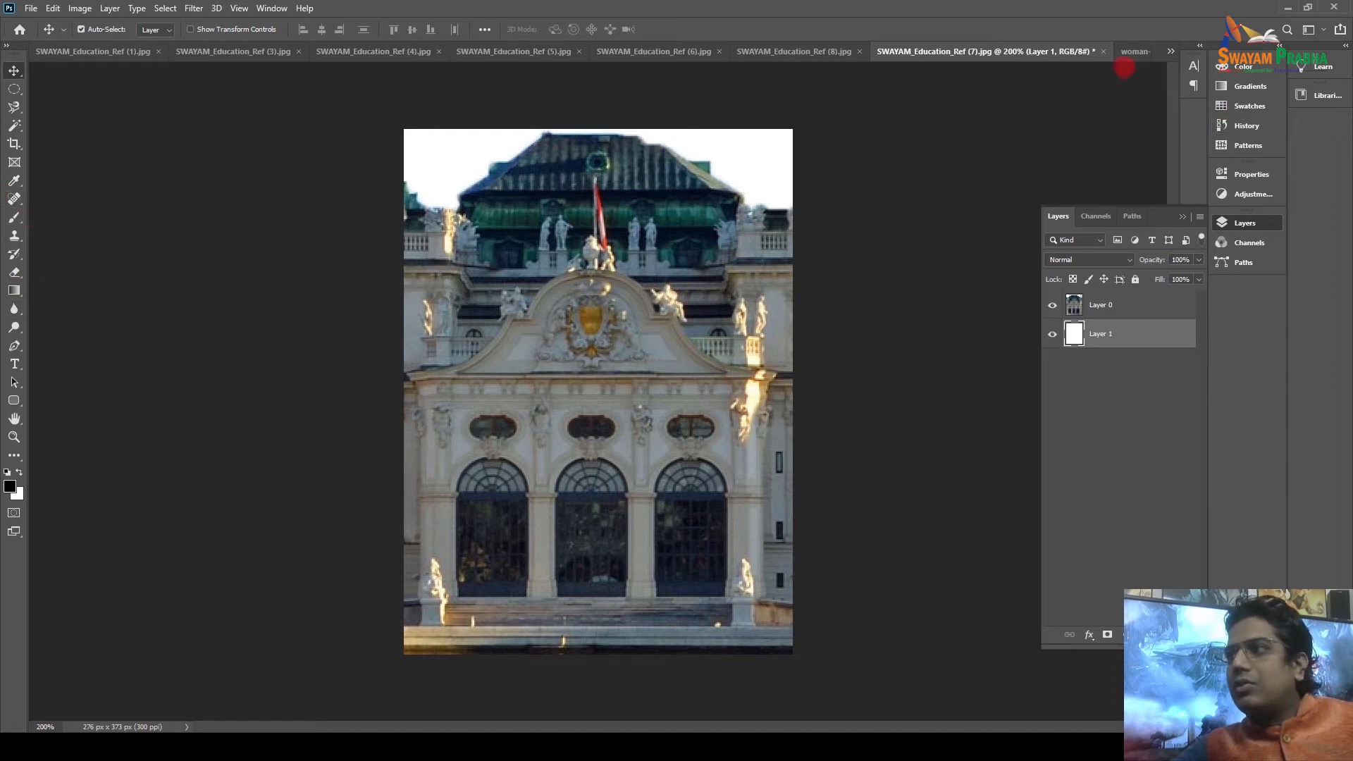
In woman-5299379_1920.jpg, rename the Background layer to BG to unlock it.
left_click(1130, 51)
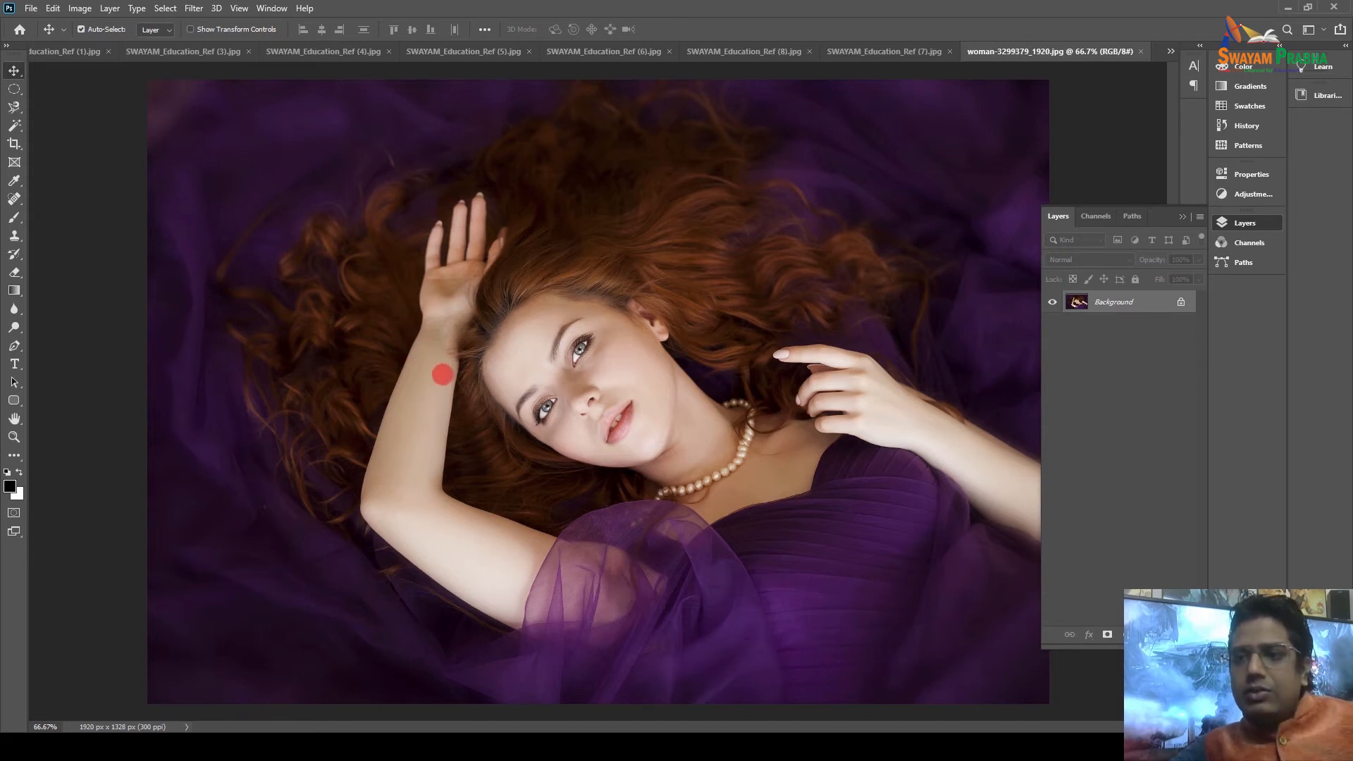
key("ctrl+plus")
key("ctrl+plus")
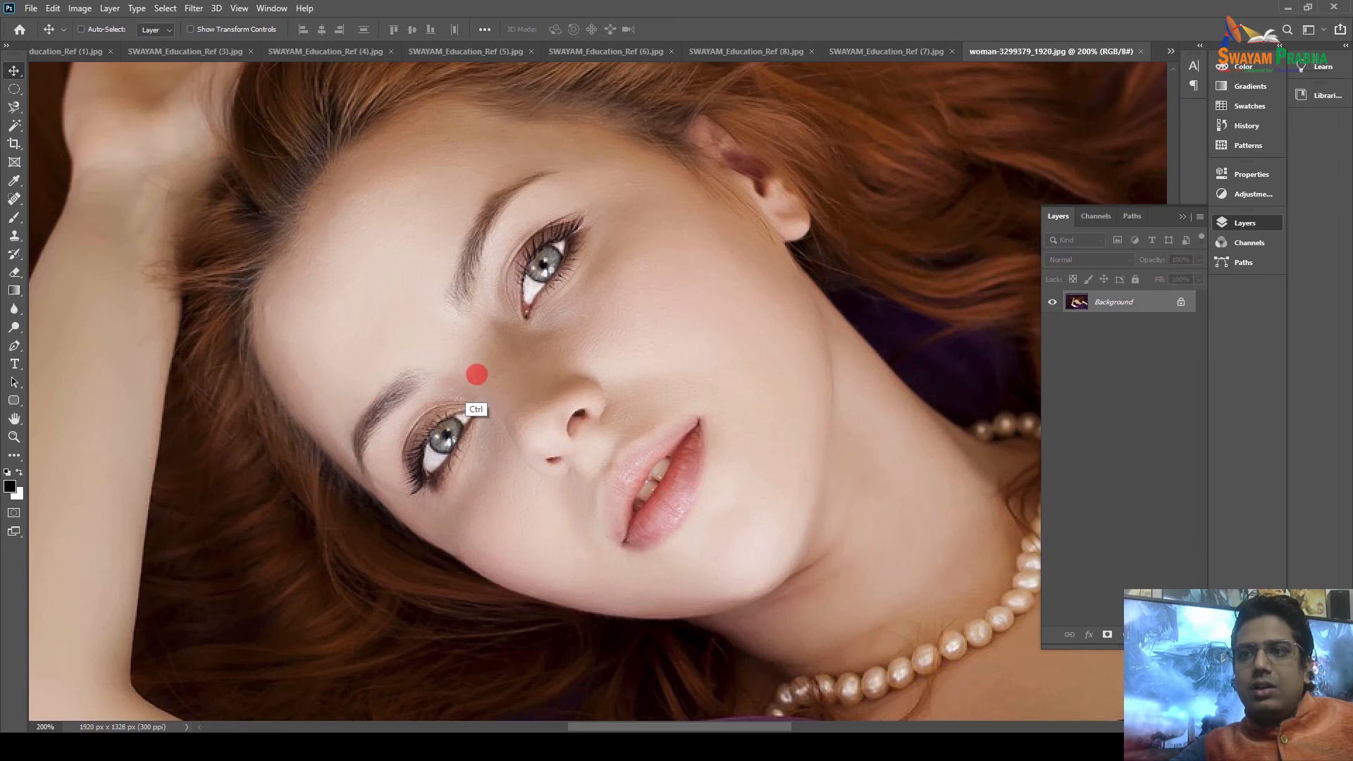
key("ctrl+minus")
left_click_drag(416, 408, 519, 353)
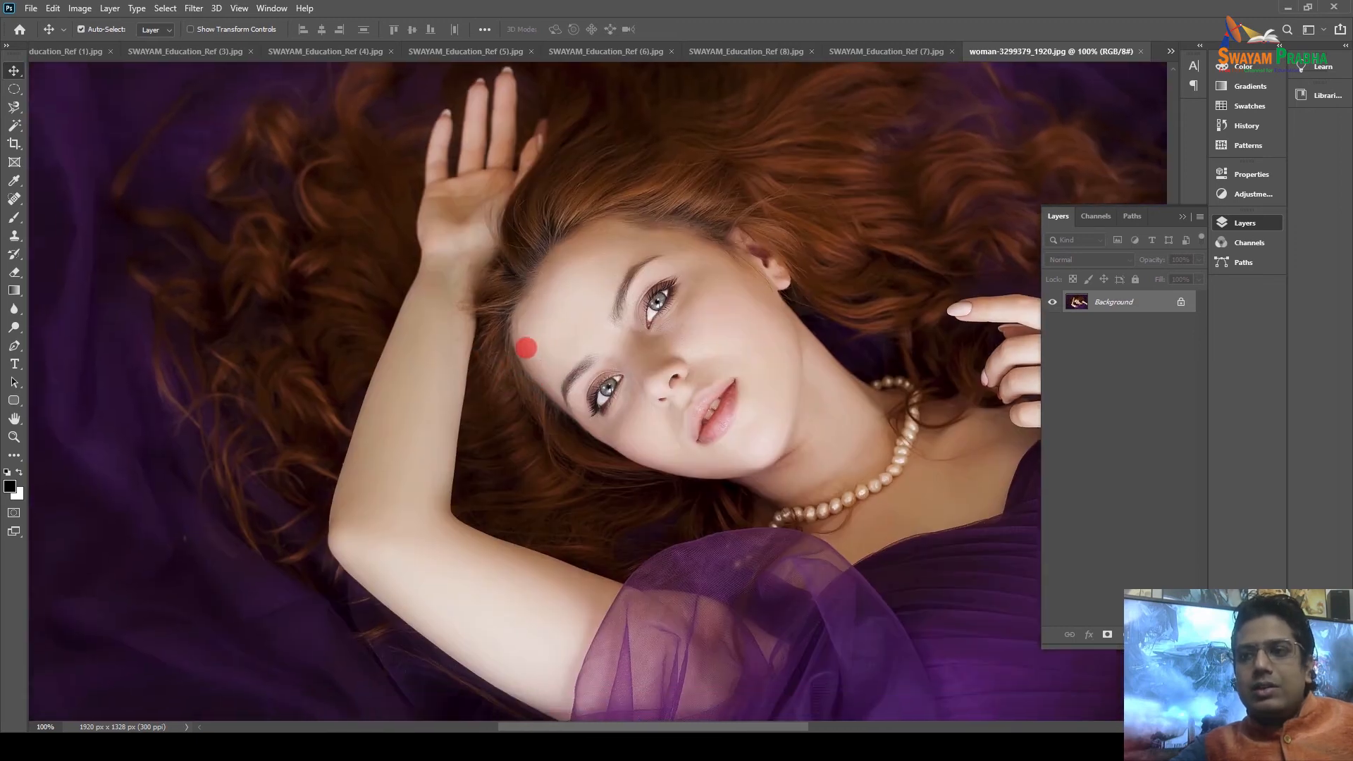
left_click_drag(260, 263, 193, 318)
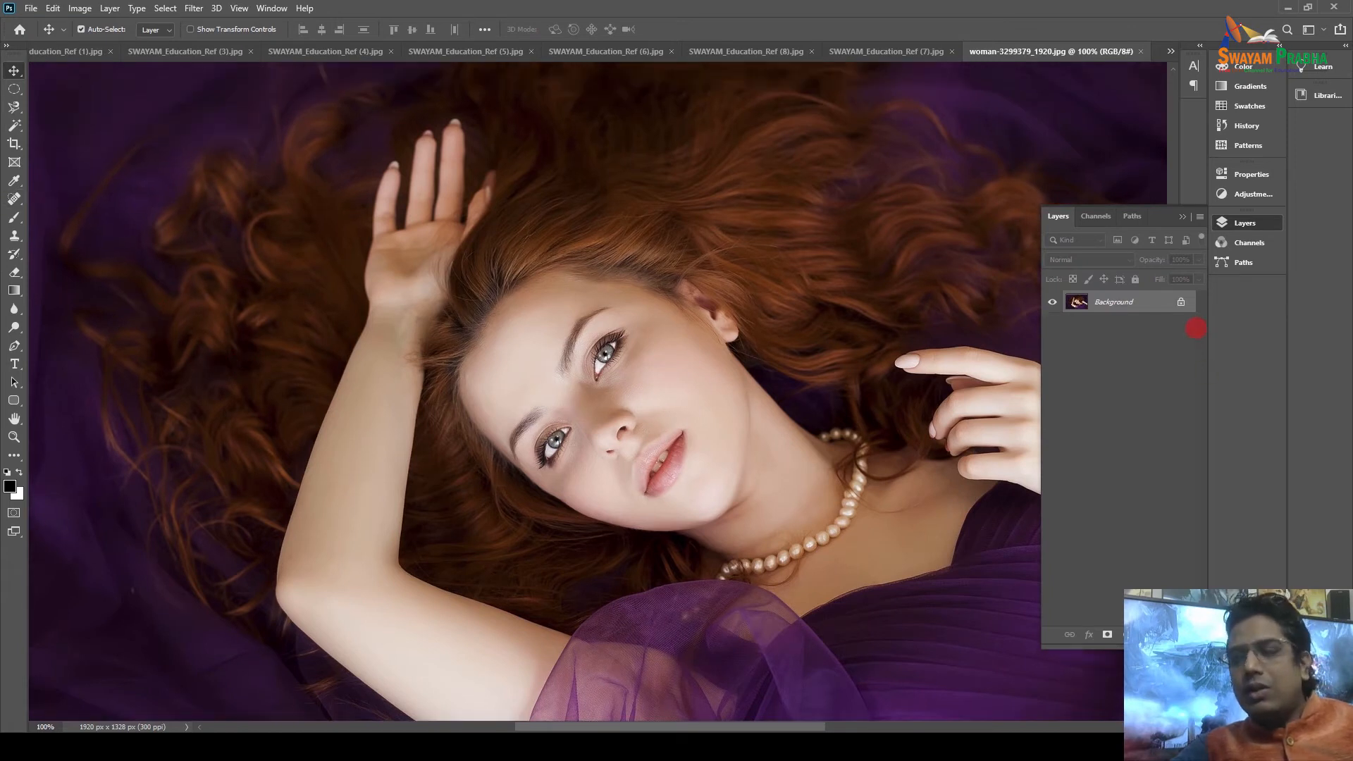
double_click(1136, 301)
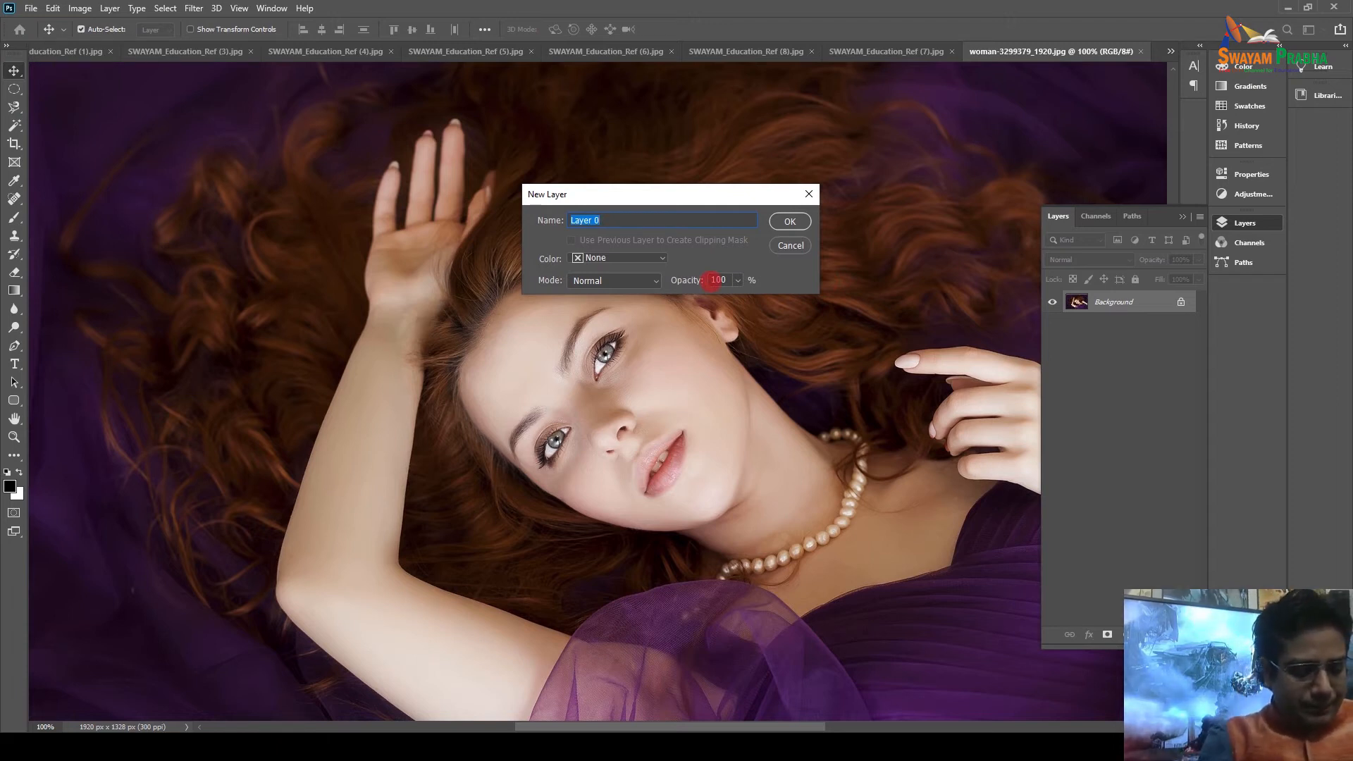
type("BG")
key("Return")
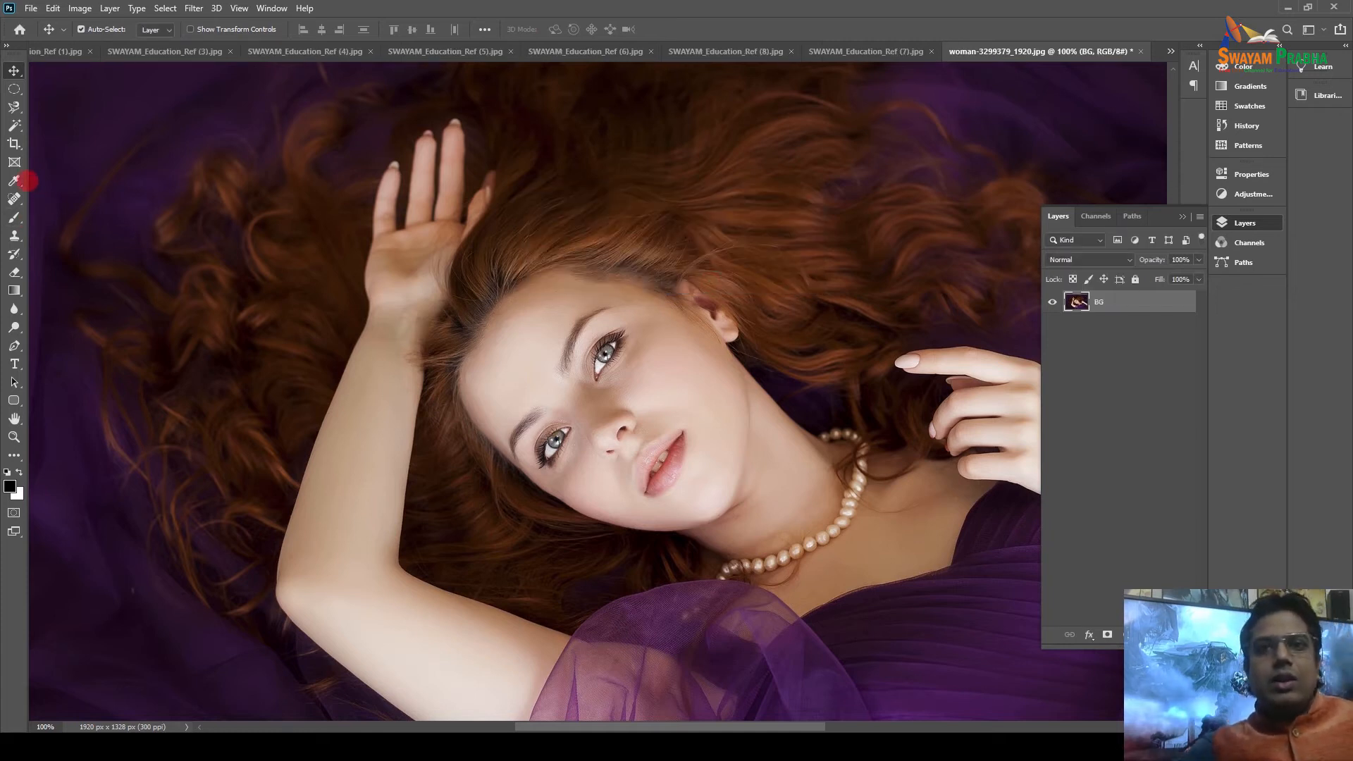
Eyedropper-sample the arm's skin tone, the purple fabric and the brown hair.
left_click(20, 181)
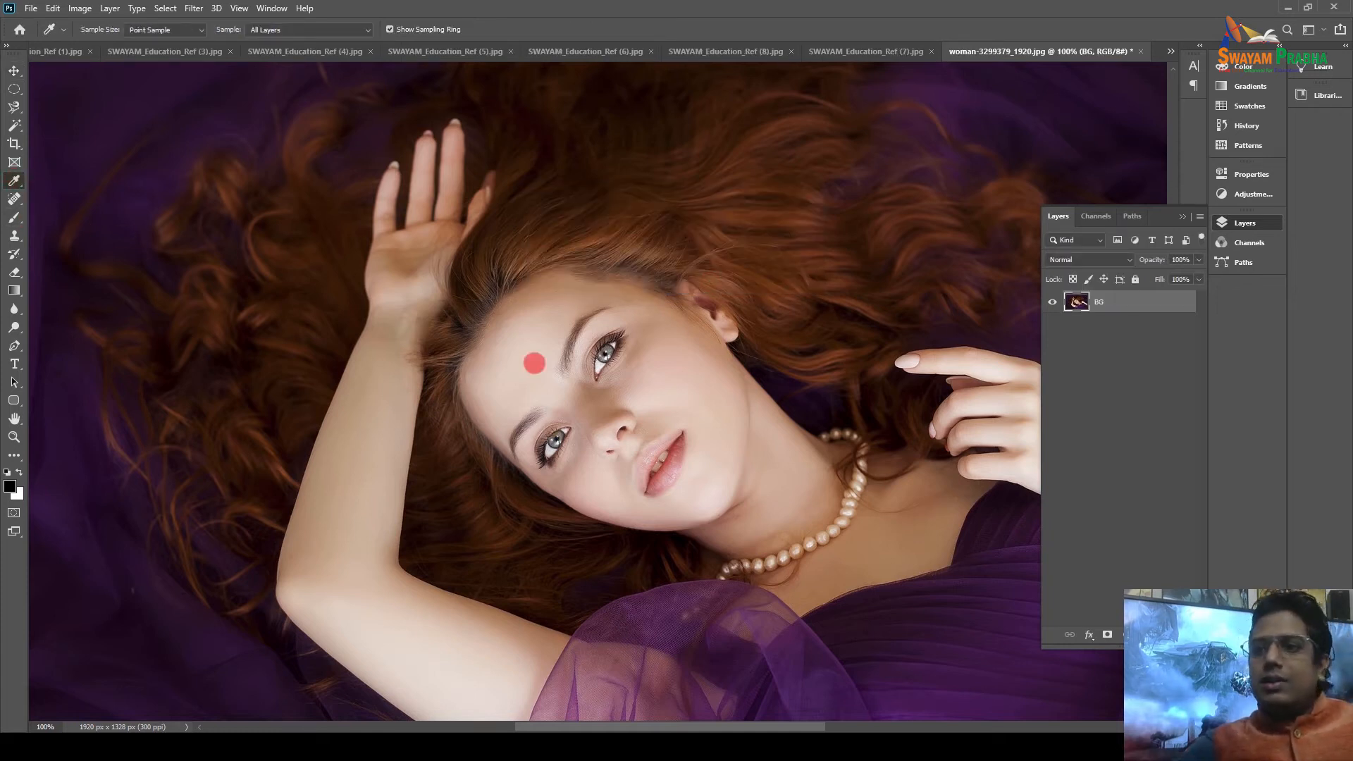
left_click(356, 514)
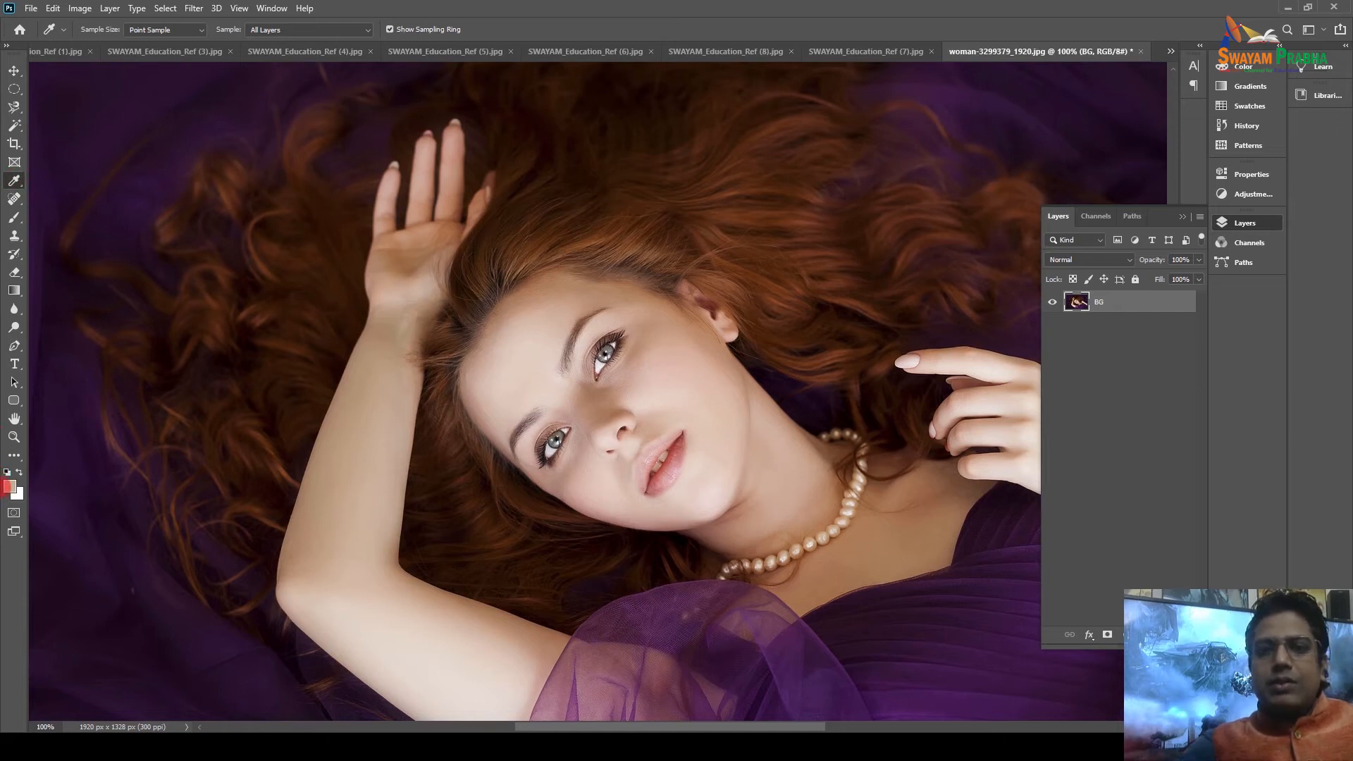
left_click(69, 496)
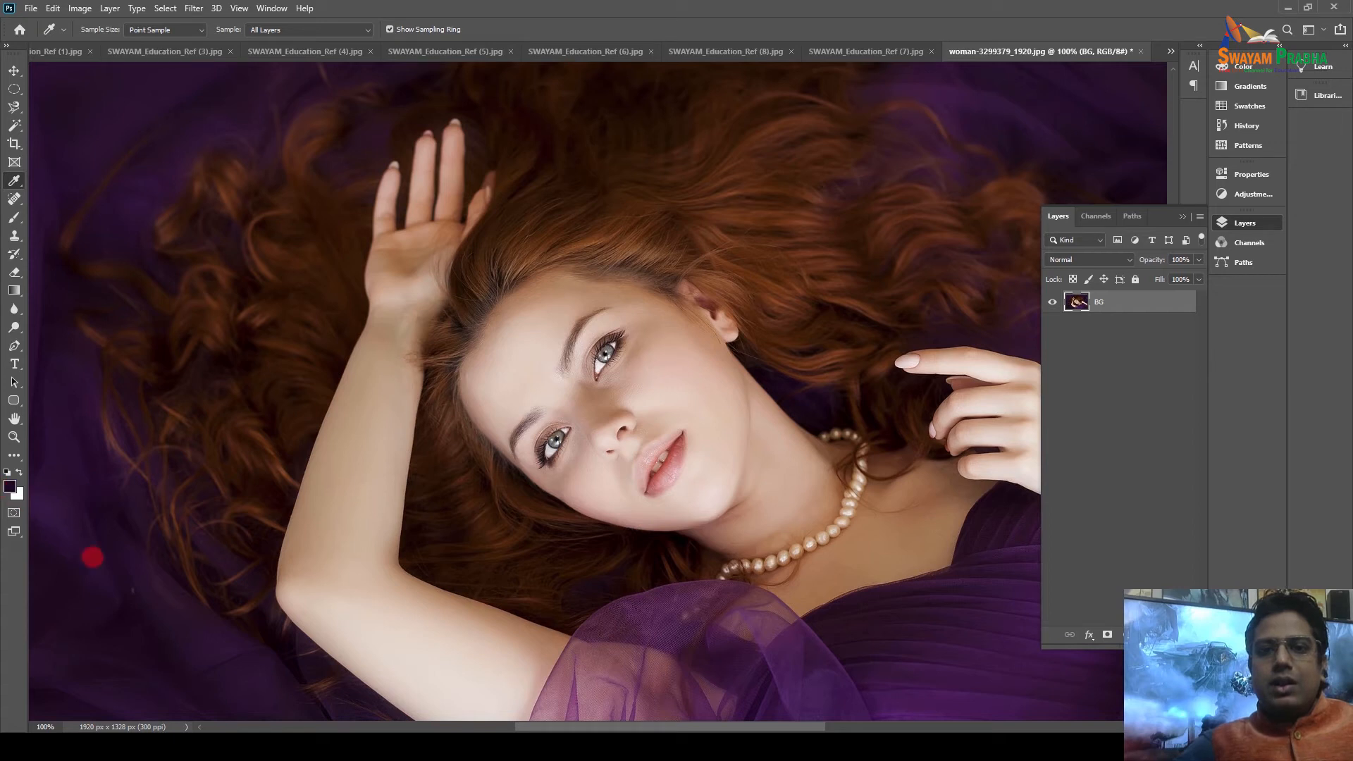
left_click(691, 656)
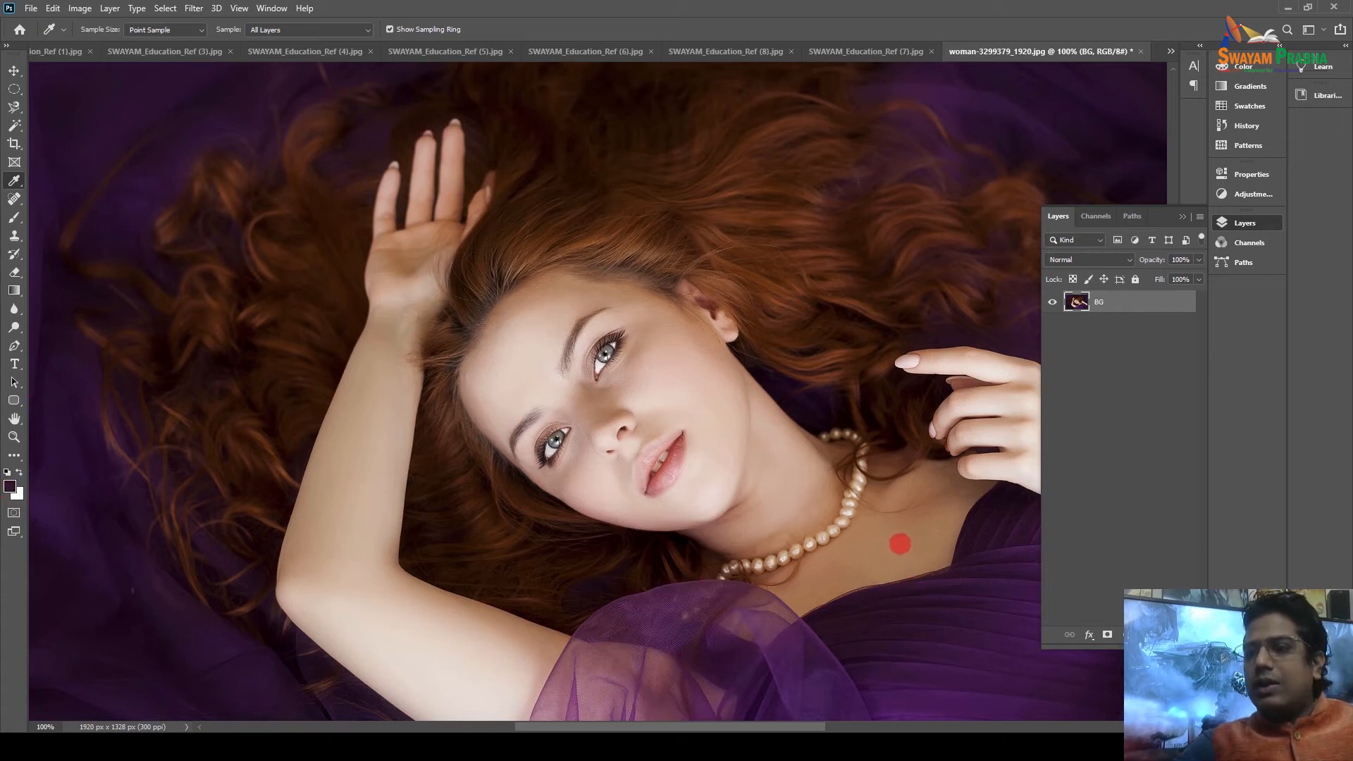
left_click(960, 393)
left_click(781, 241)
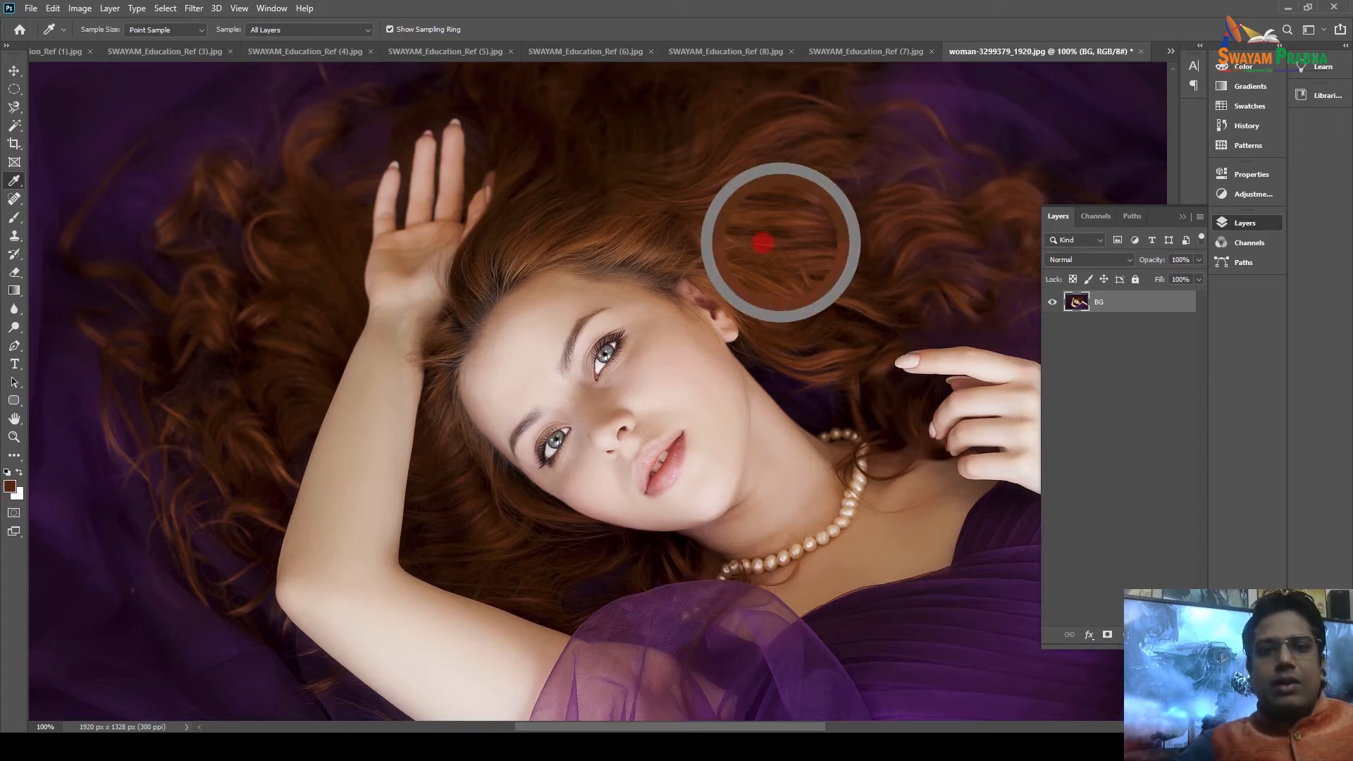
Cancel the Color Picker, then sample the lips' pink as foreground colour.
left_click(9, 486)
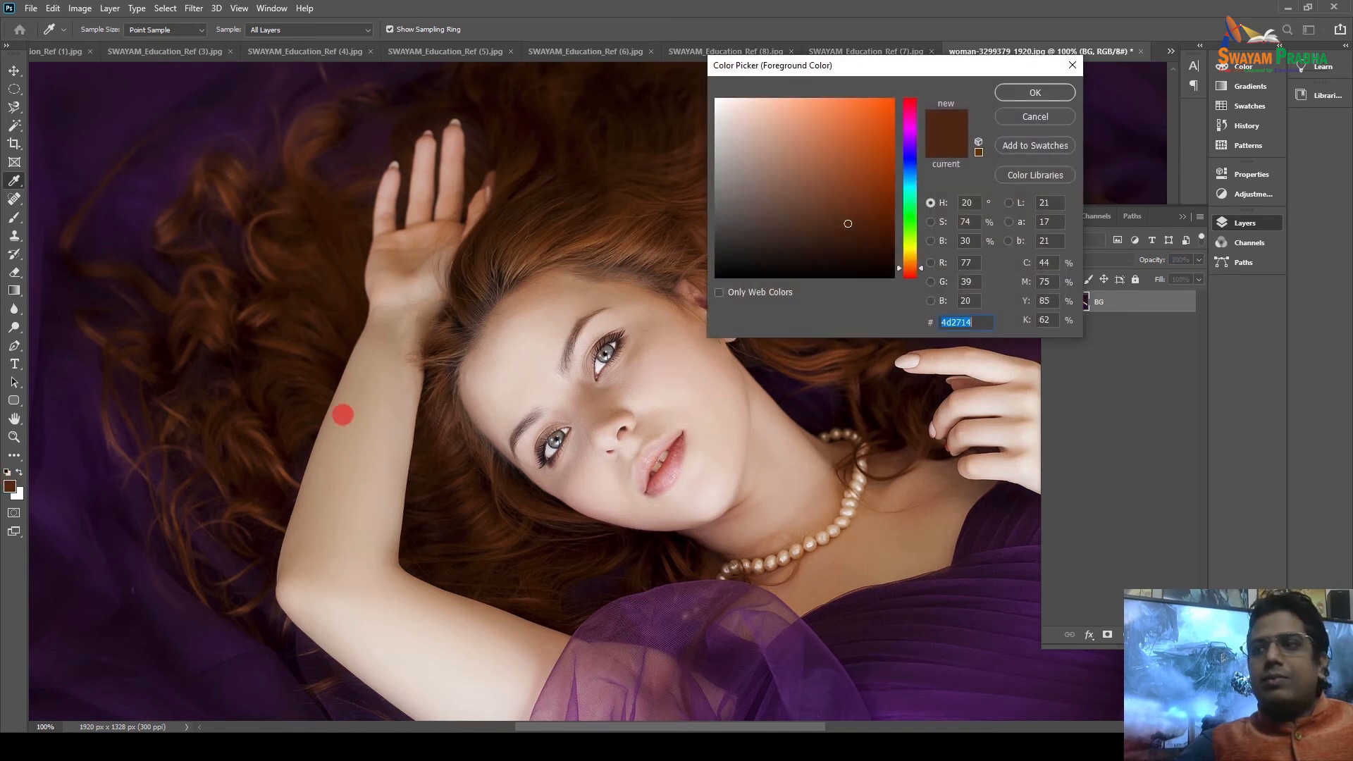
left_click(1033, 117)
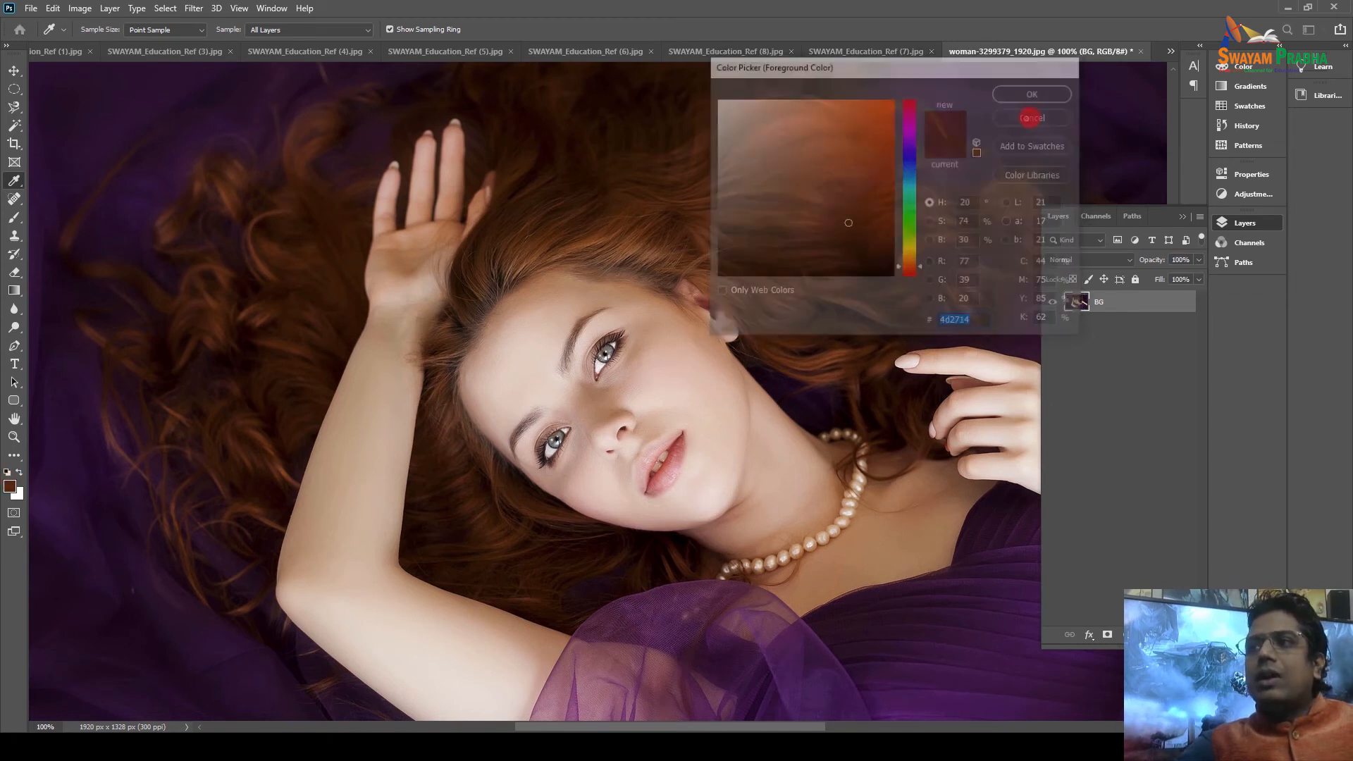
left_click(672, 467)
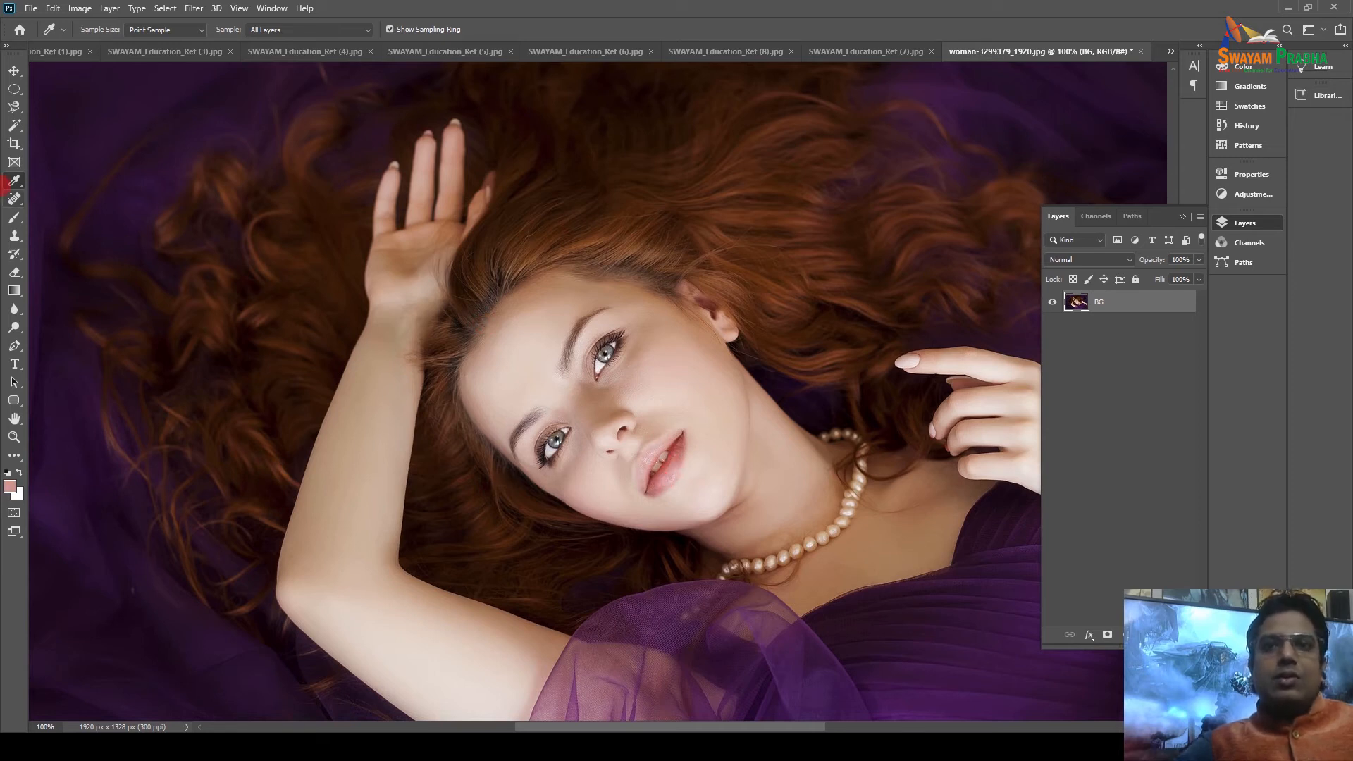
left_click(13, 199)
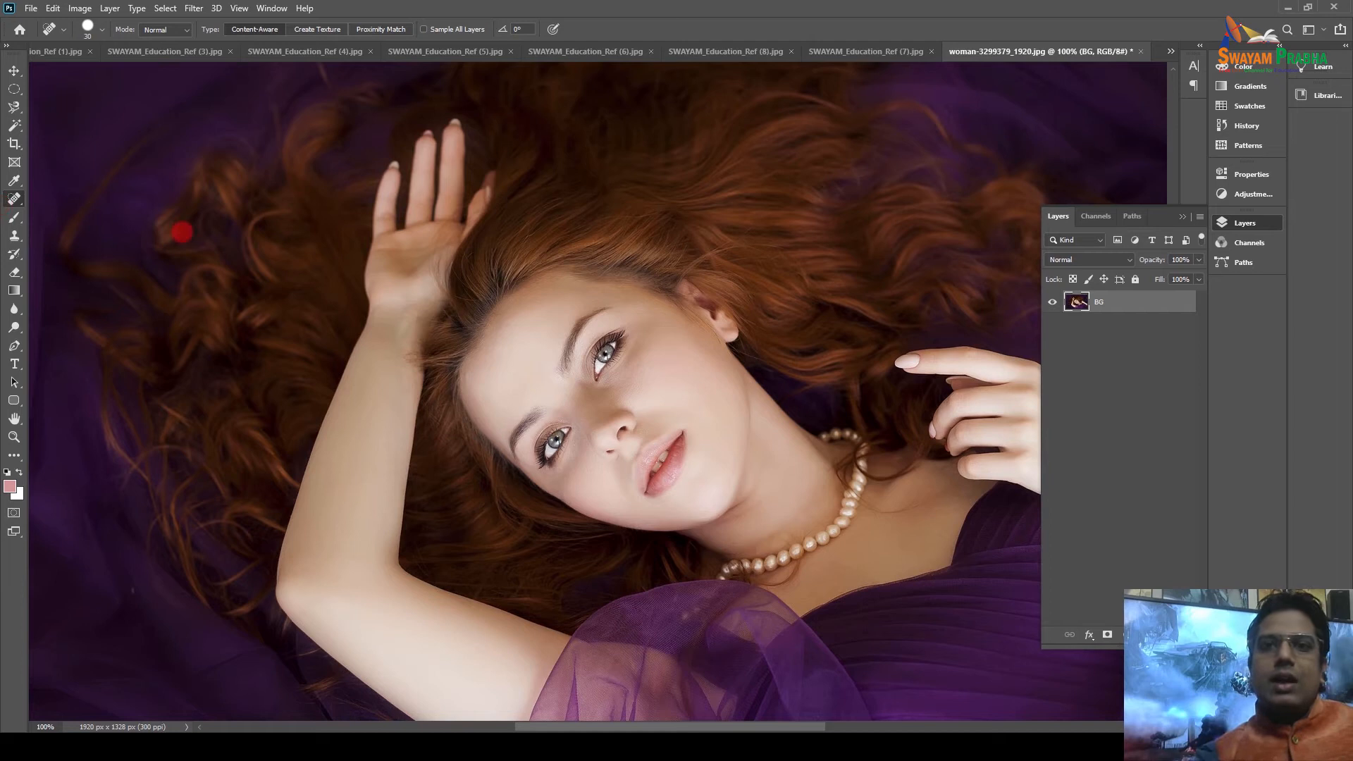
Choose the Healing Brush from the healing tools, then switch to the Brush Tool.
left_click(13, 199)
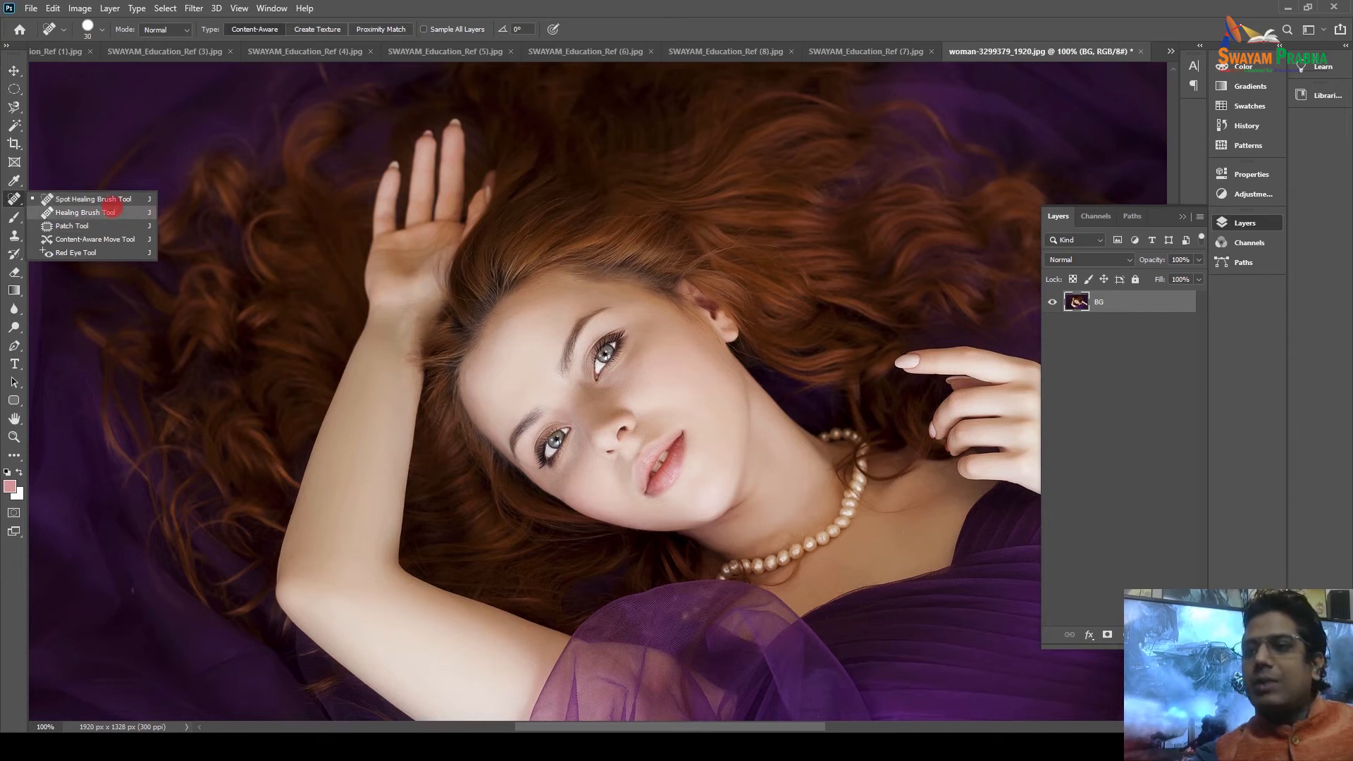
left_click(111, 210)
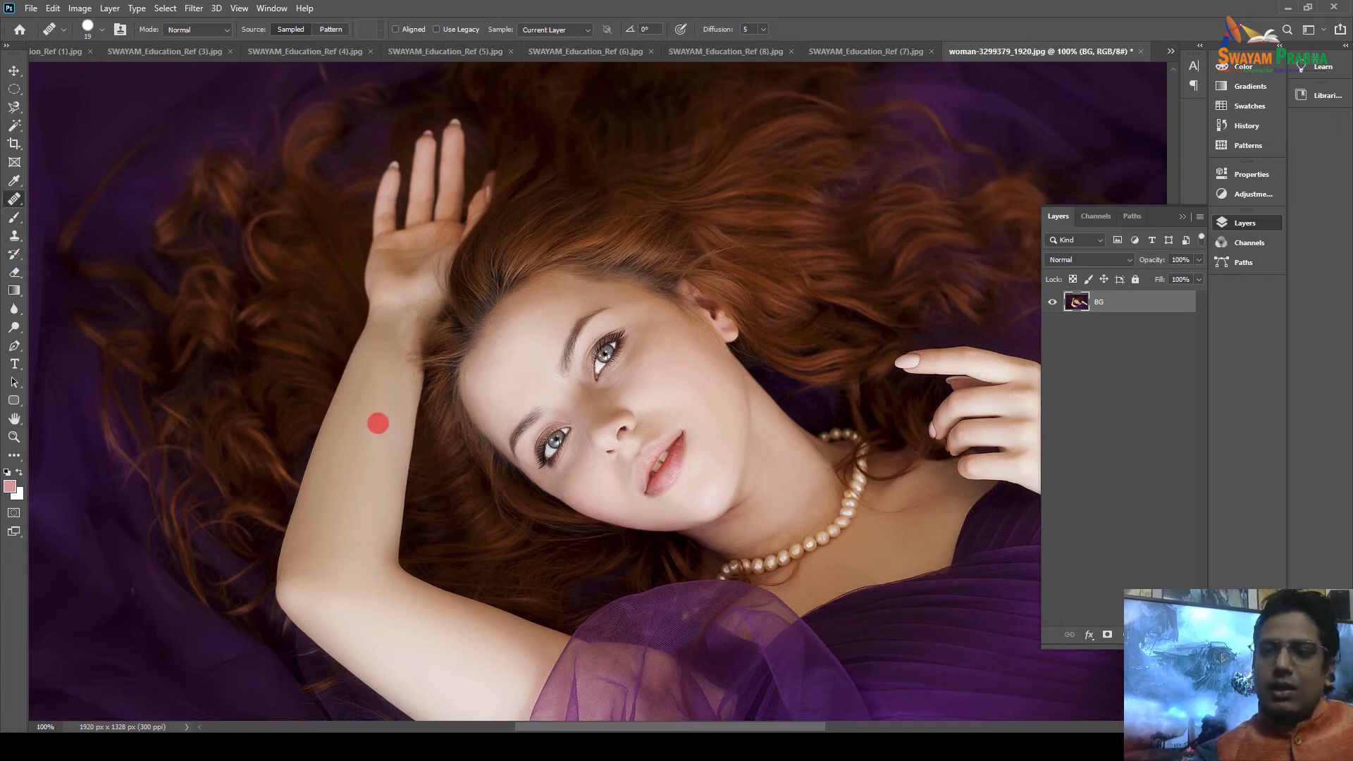
scroll(364, 395, "down", 2)
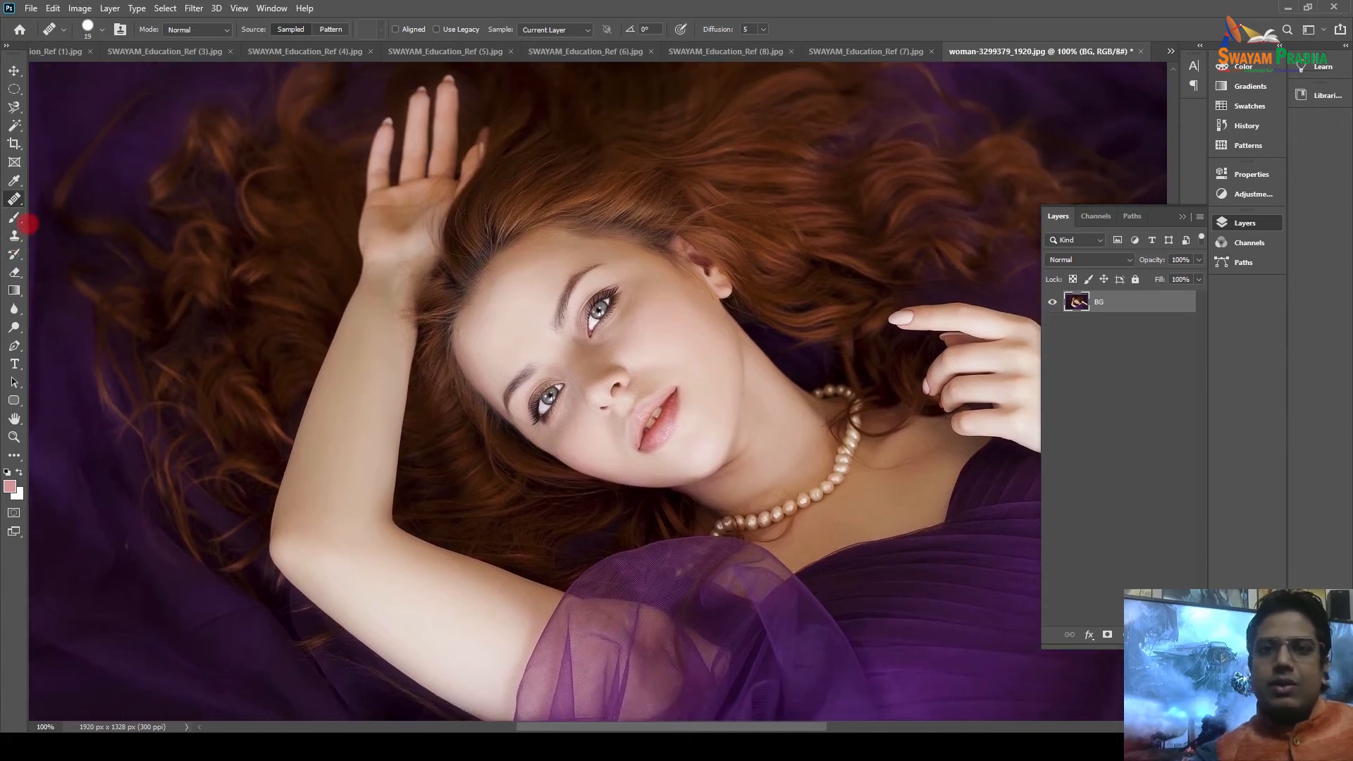
left_click(12, 218)
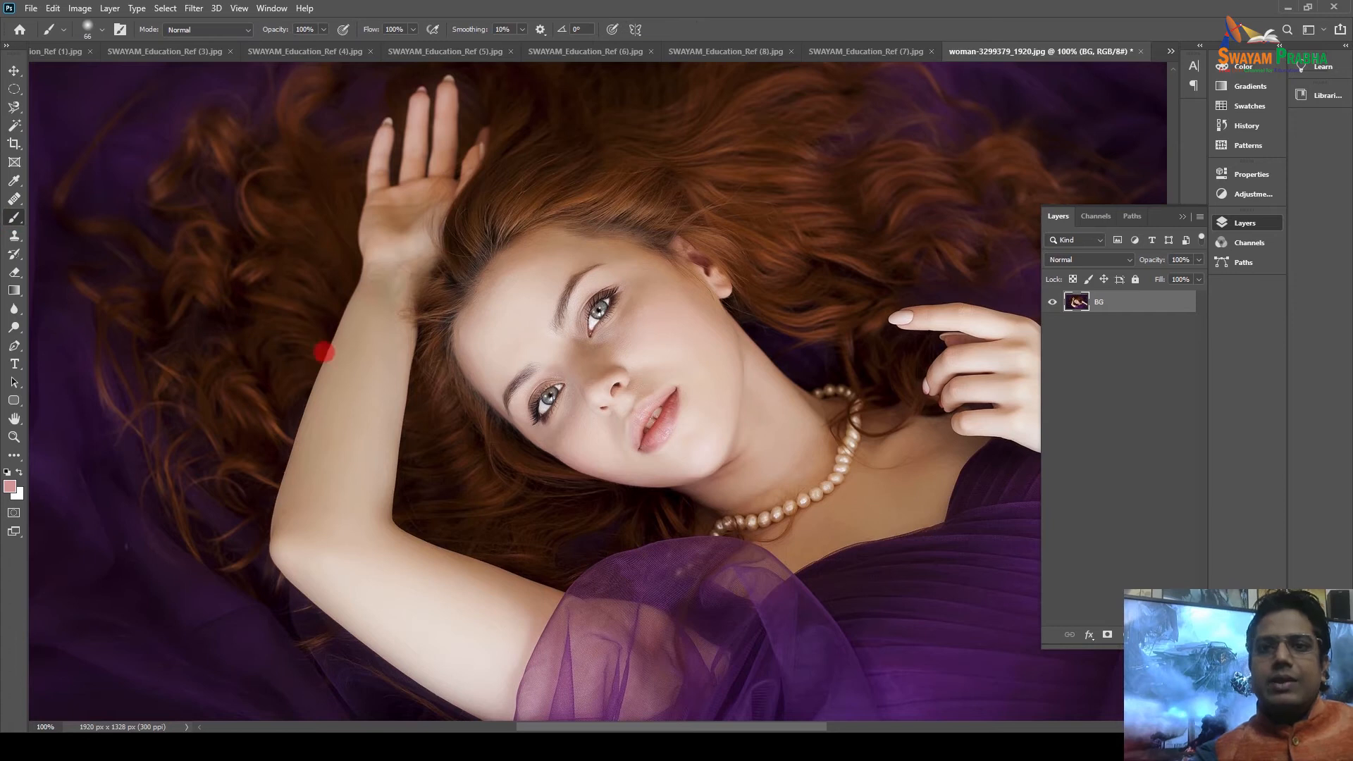
Set the foreground colour to near-black #080808.
left_click(10, 486)
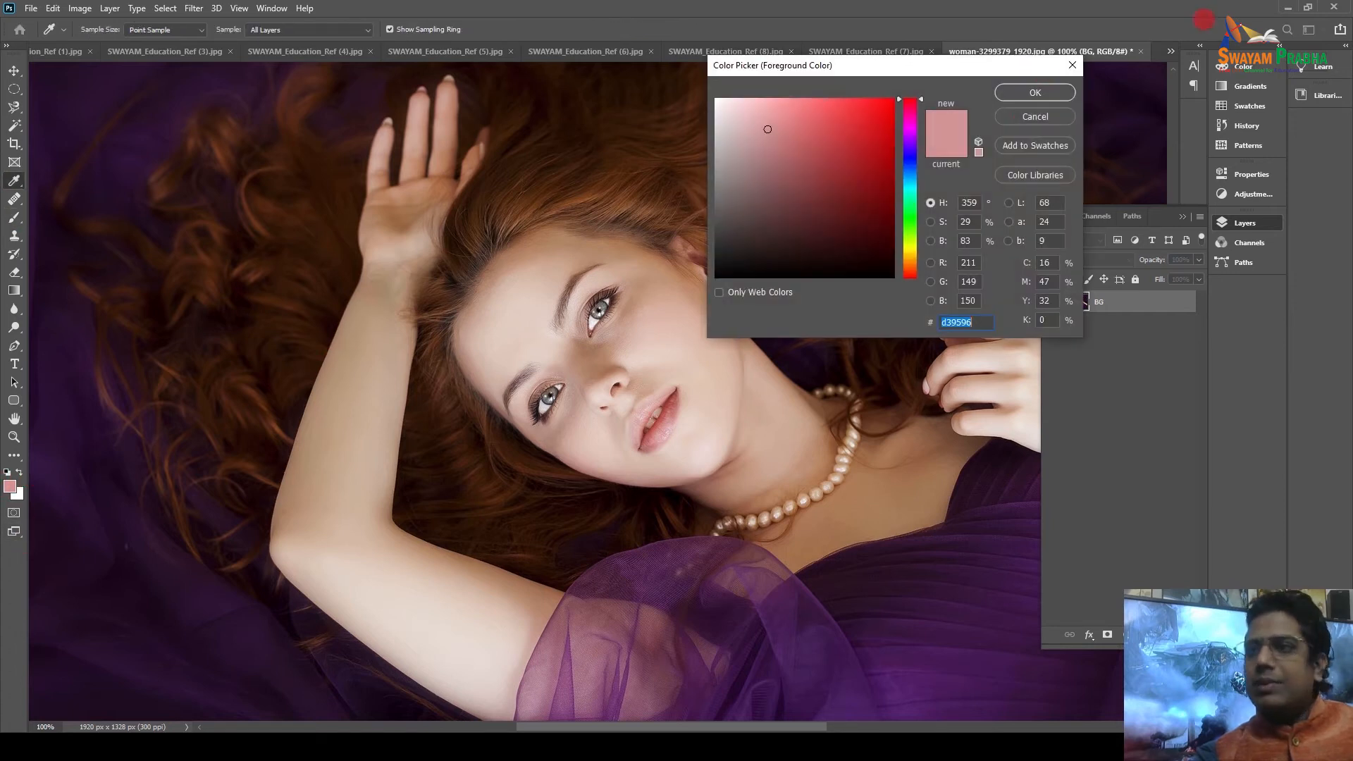
left_click_drag(732, 255, 716, 272)
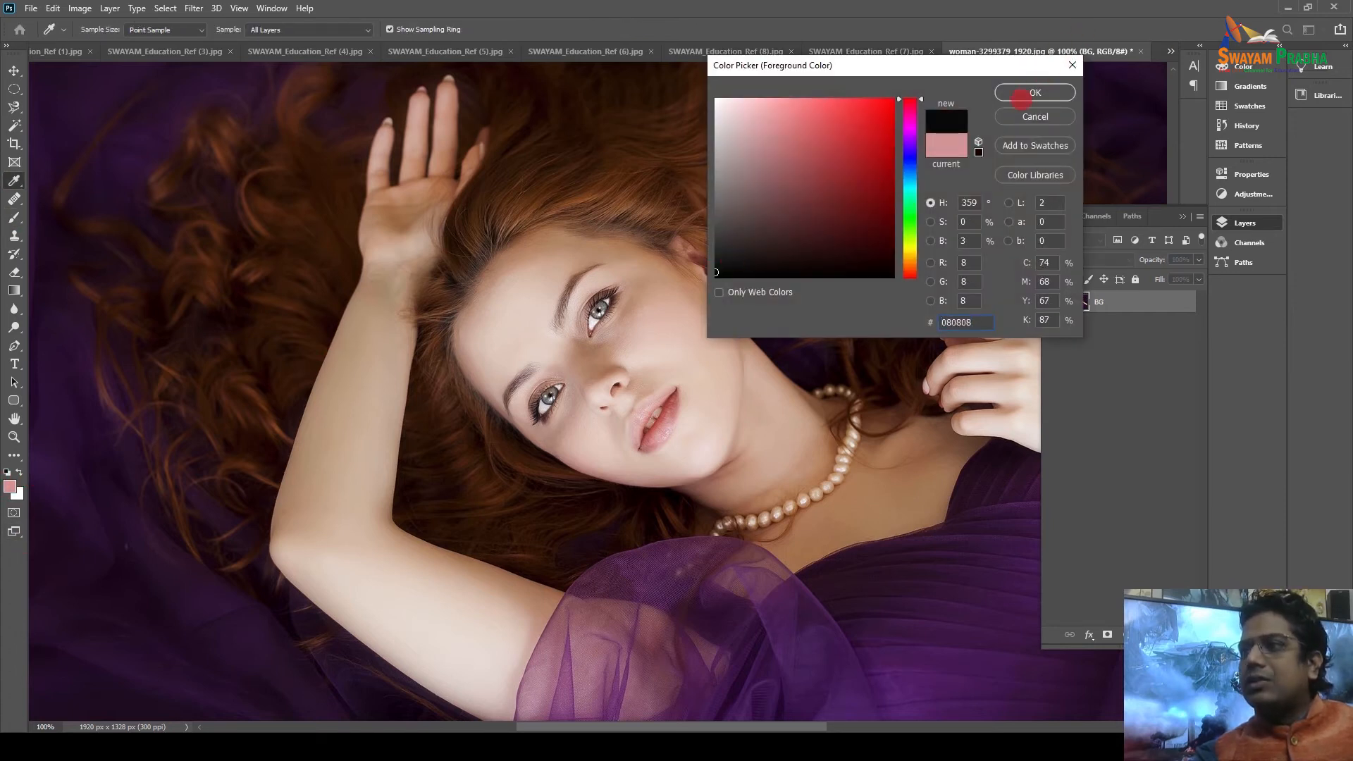
left_click(1032, 93)
Paint soft black spots on the arm, forearm and wrist and one on the forehead.
left_click(345, 444)
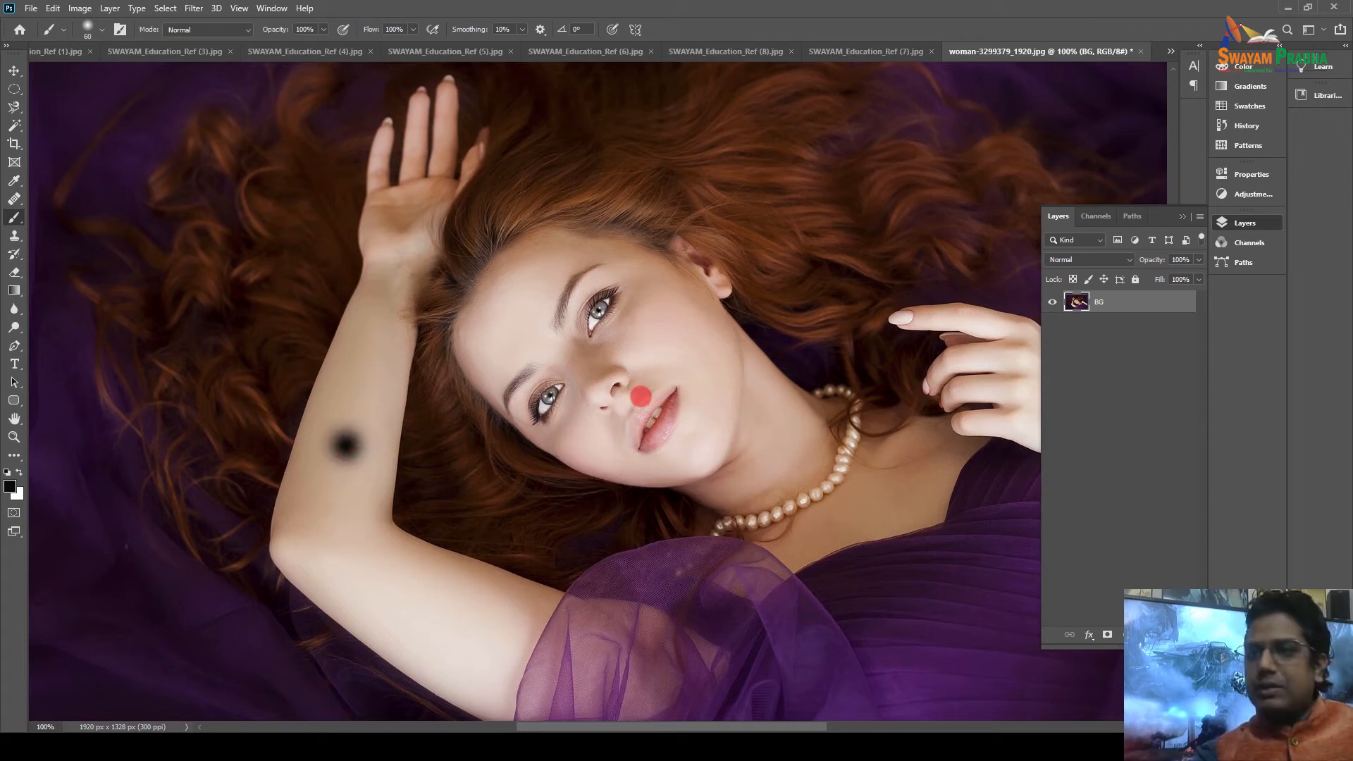
key("bracketleft")
key("bracketleft")
key("bracketleft")
left_click(350, 551)
left_click(370, 322)
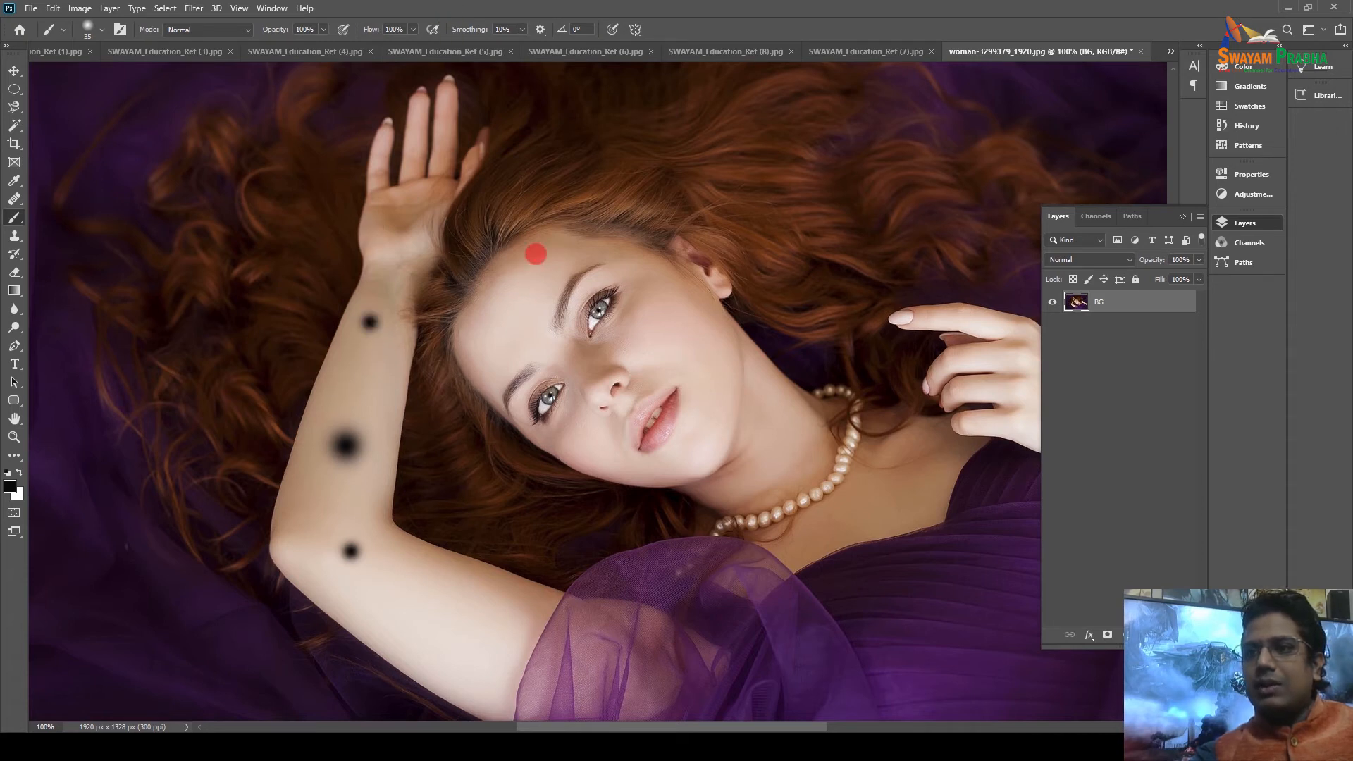
left_click(541, 270)
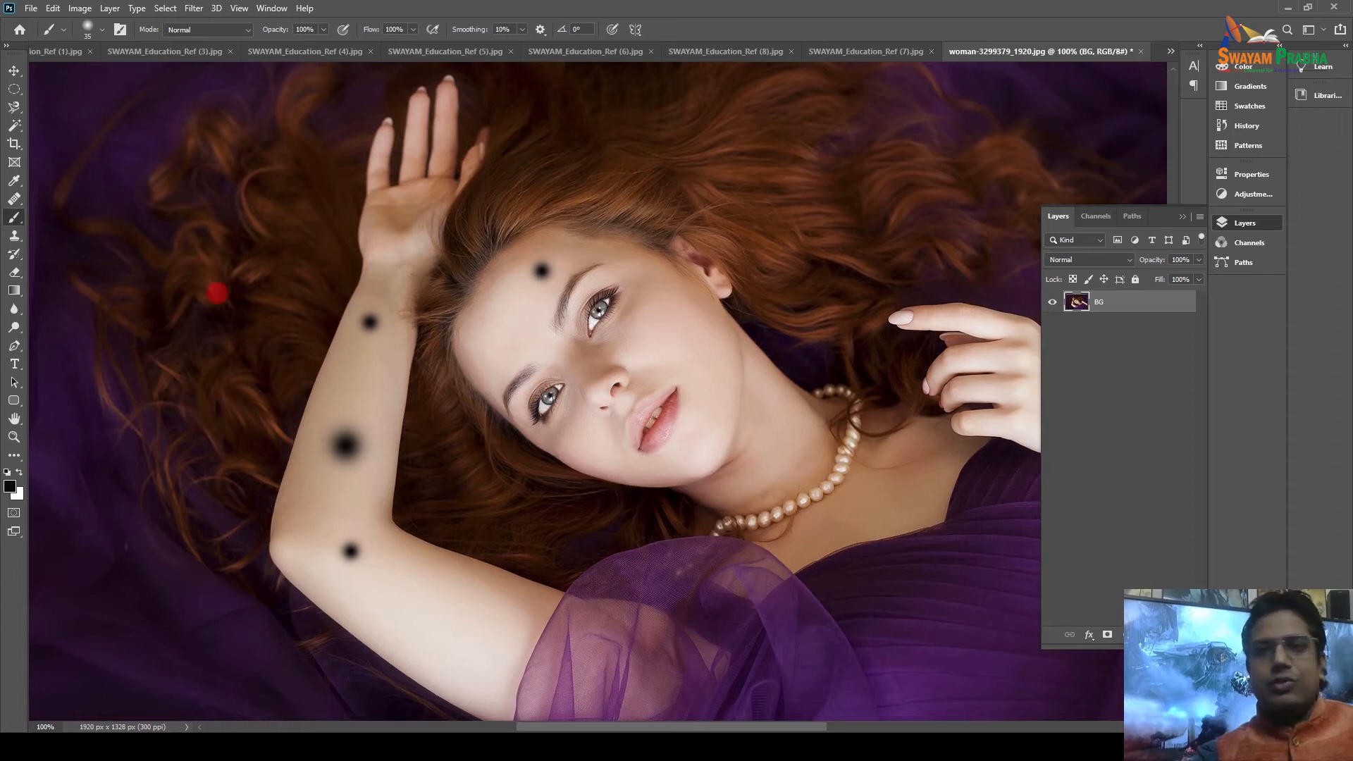
left_click(14, 199)
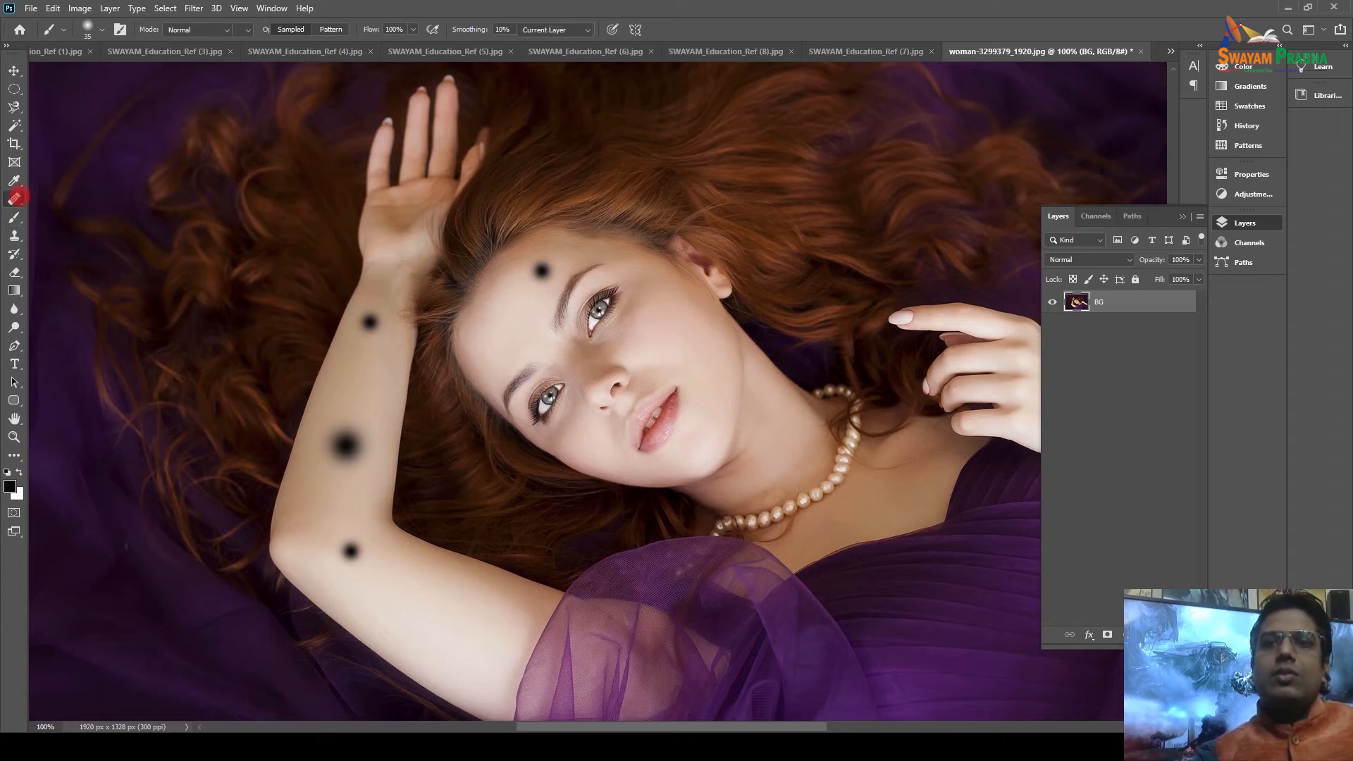
Heal away the black spots on the arm, wrist and forehead with the Spot Healing Brush.
left_click(77, 199)
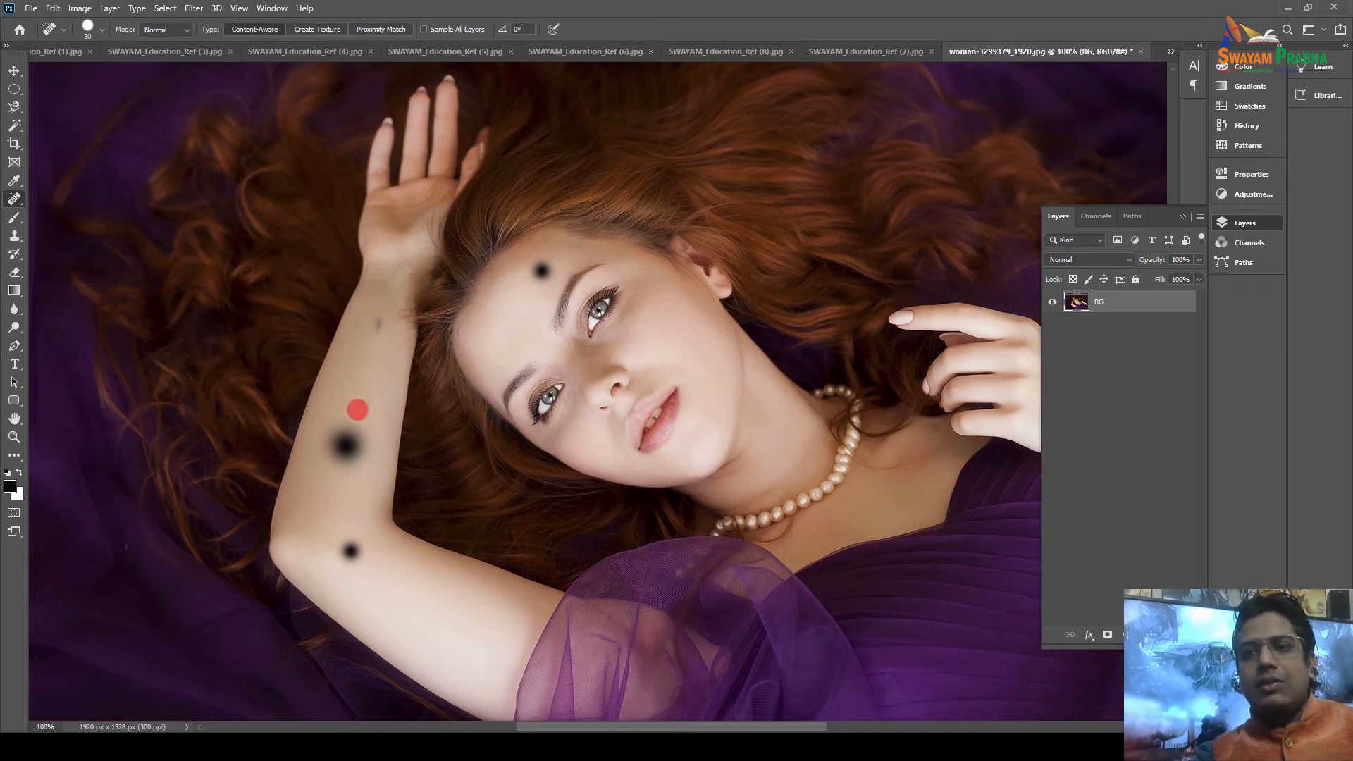
mouse_move(350, 412)
left_mouse_down()
mouse_move(354, 447)
mouse_move(334, 442)
mouse_move(340, 452)
left_mouse_up()
mouse_move(363, 543)
left_mouse_down()
mouse_move(341, 543)
mouse_move(356, 548)
left_mouse_up()
left_click_drag(537, 257, 548, 271)
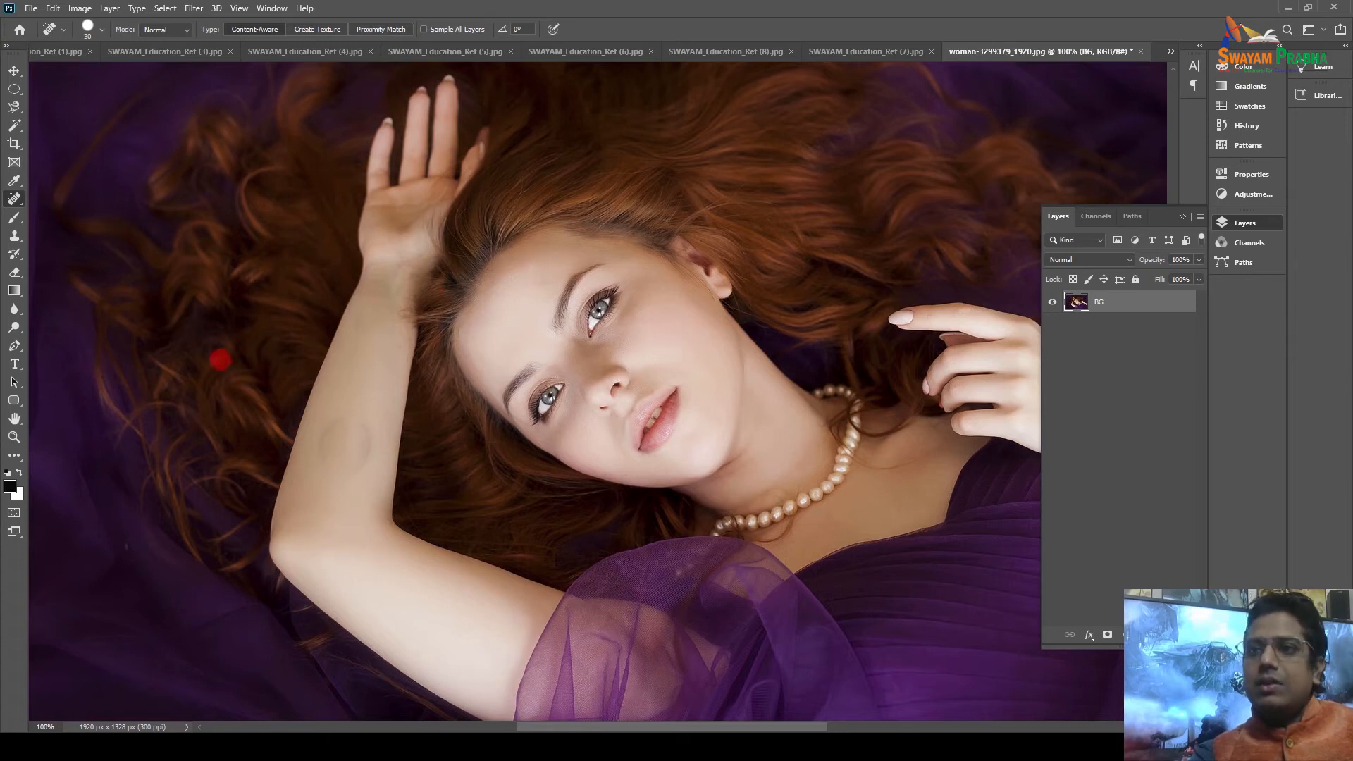
mouse_move(360, 425)
left_mouse_down()
mouse_move(356, 472)
mouse_move(355, 419)
mouse_move(319, 436)
mouse_move(334, 432)
mouse_move(322, 458)
mouse_move(354, 447)
left_mouse_up()
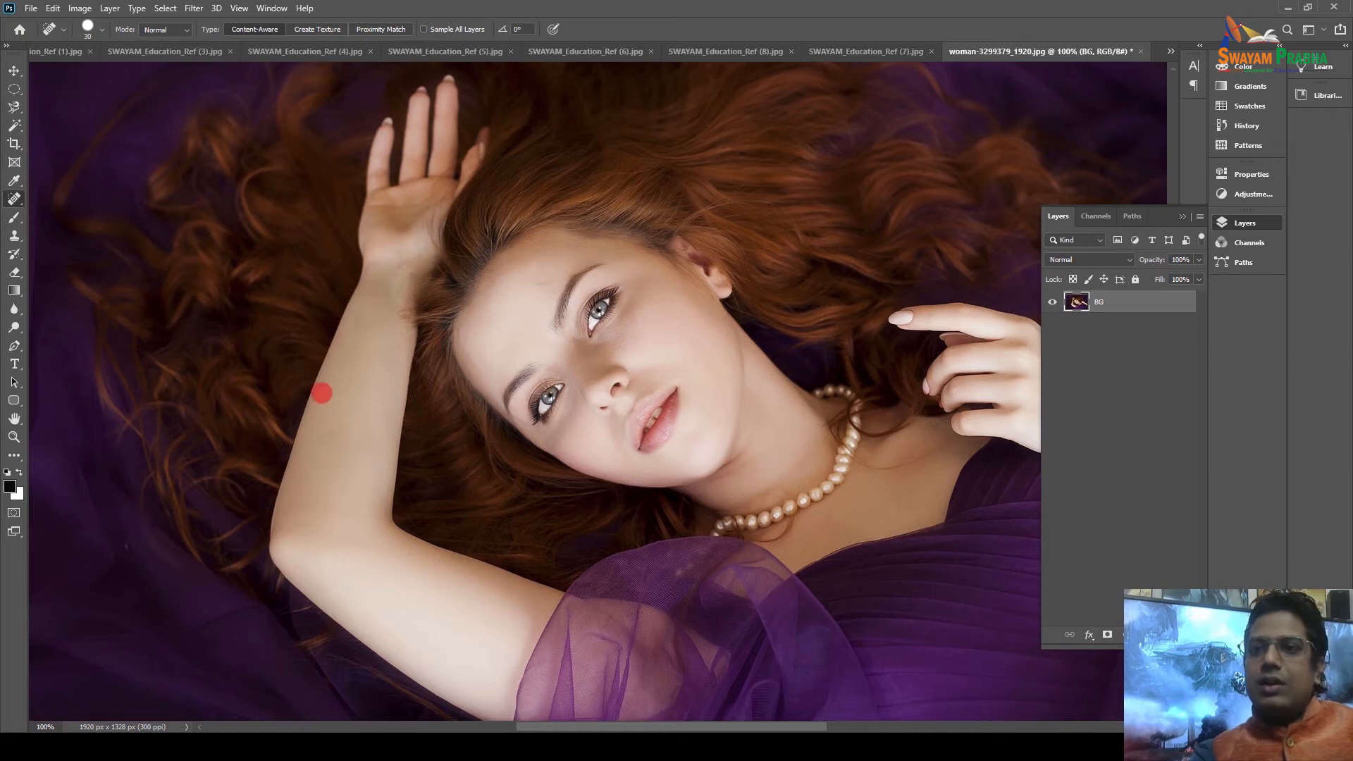
left_click_drag(356, 307, 357, 341)
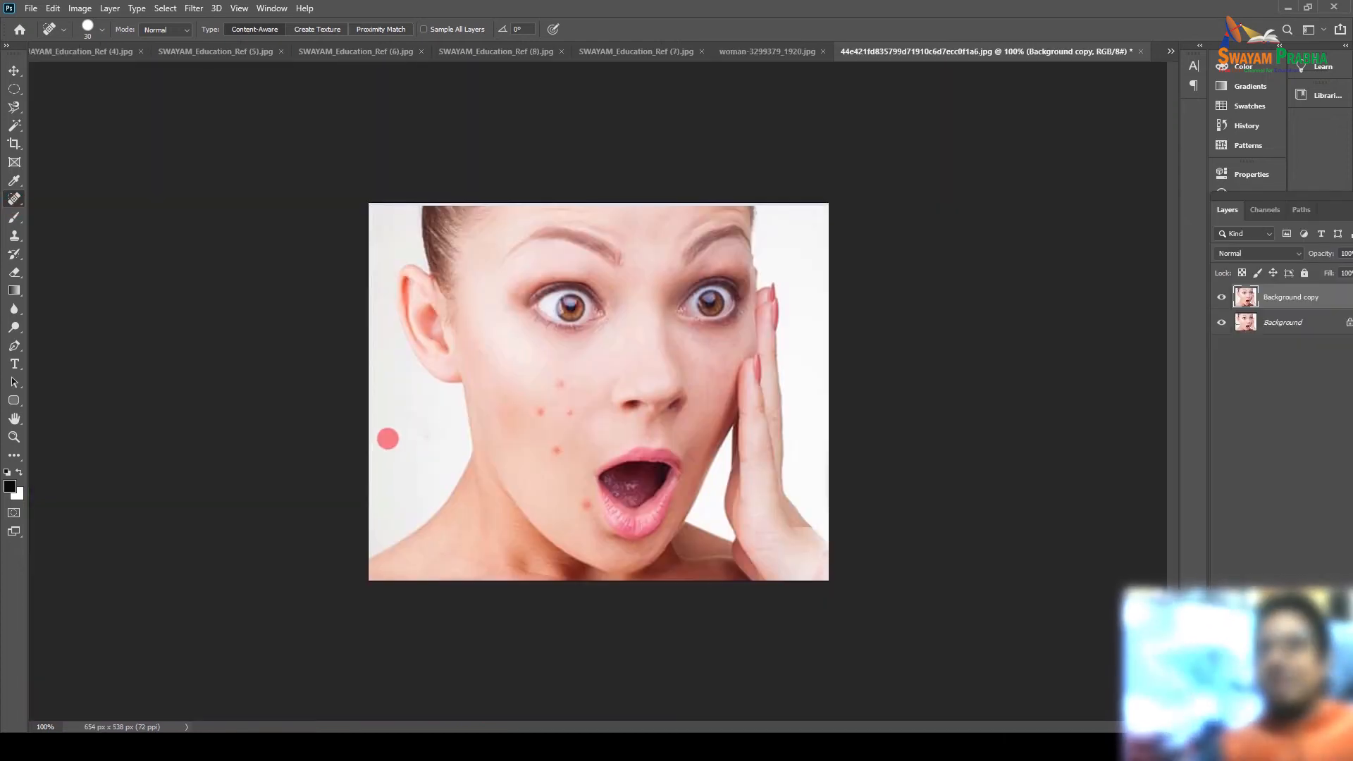
Heal the red cheek blemishes with the Healing Brush, using an Alt-clicked clean skin source.
right_click(15, 199)
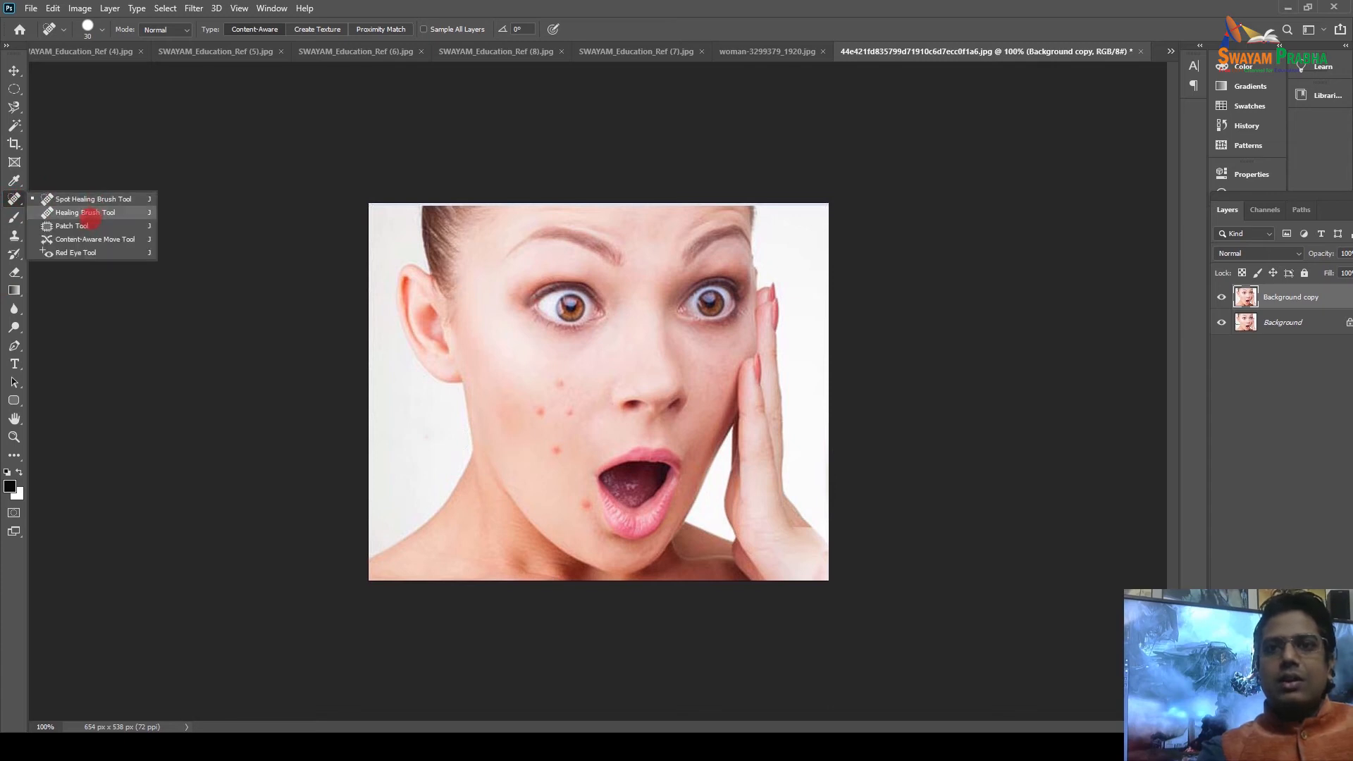
left_click(88, 212)
left_click(403, 393)
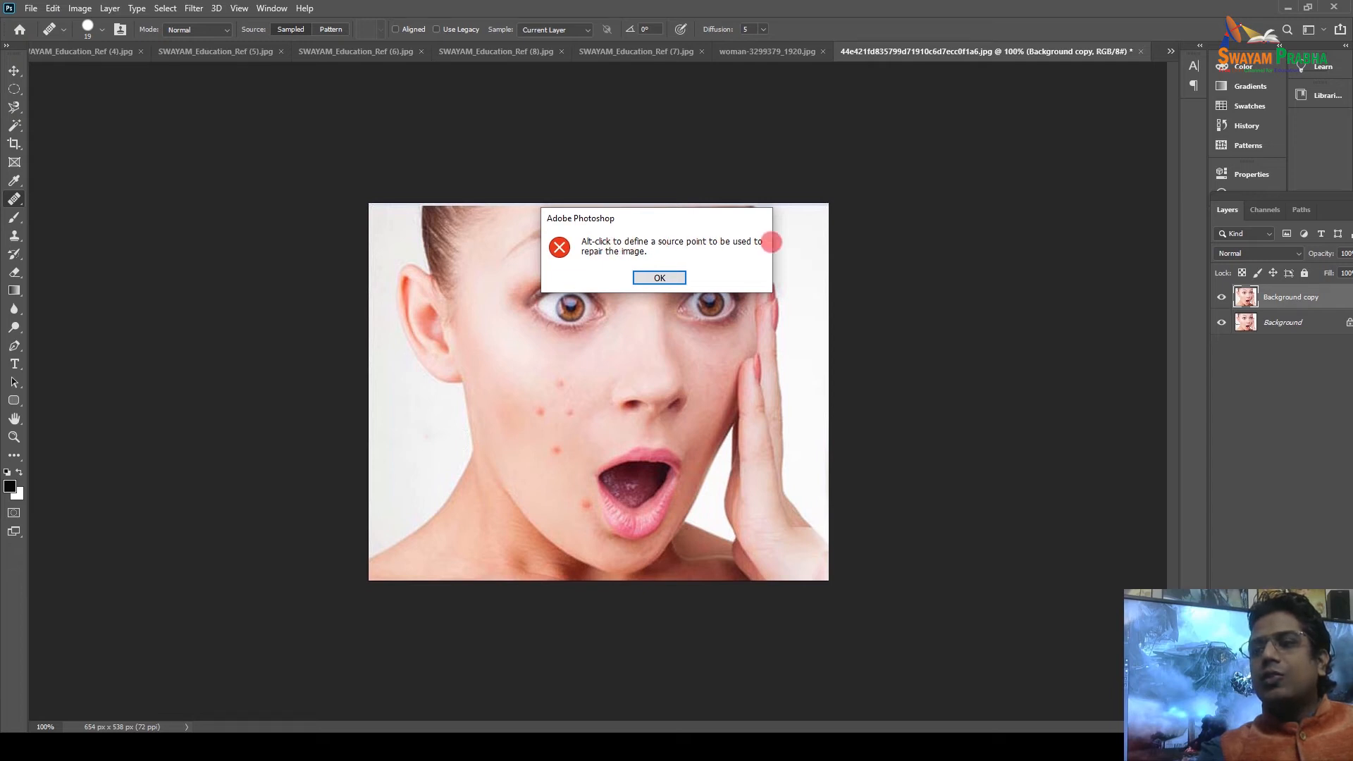
left_click(658, 278)
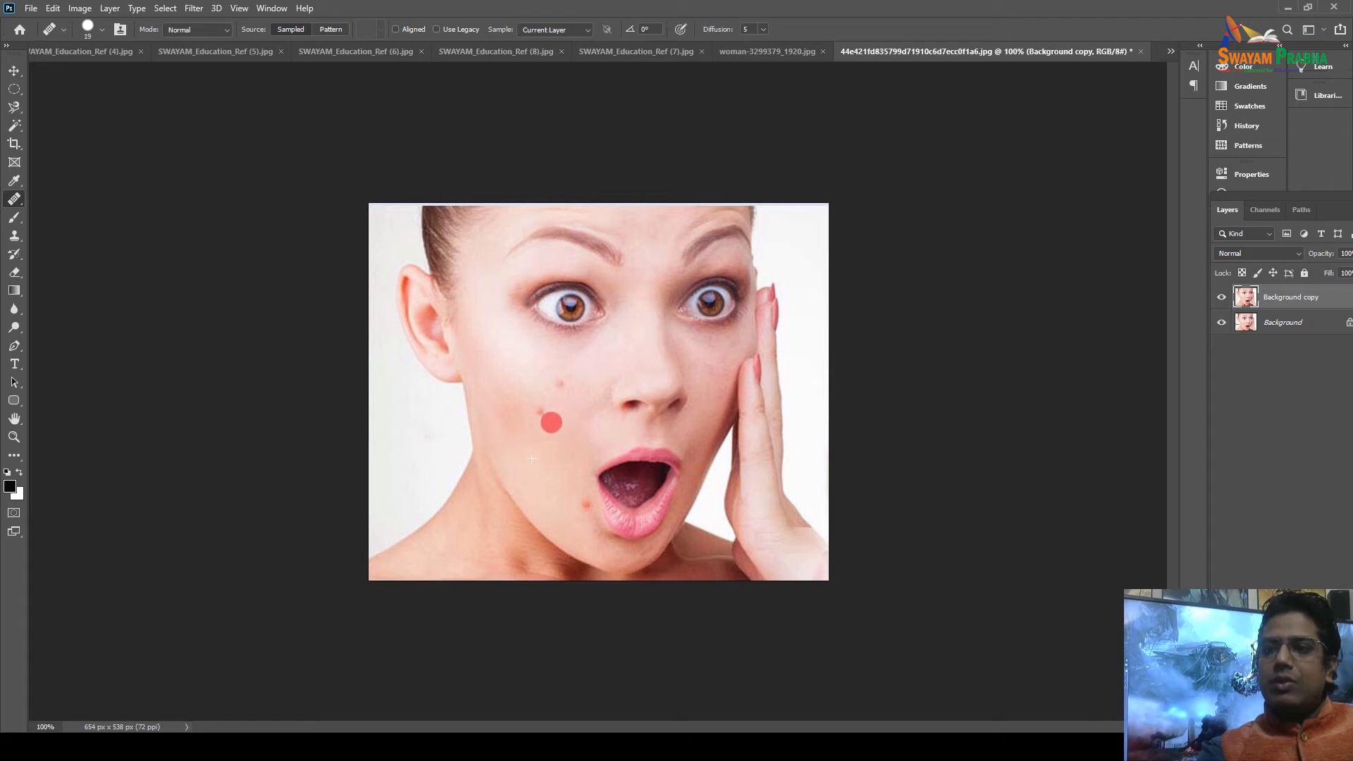
left_click_drag(563, 382, 556, 385)
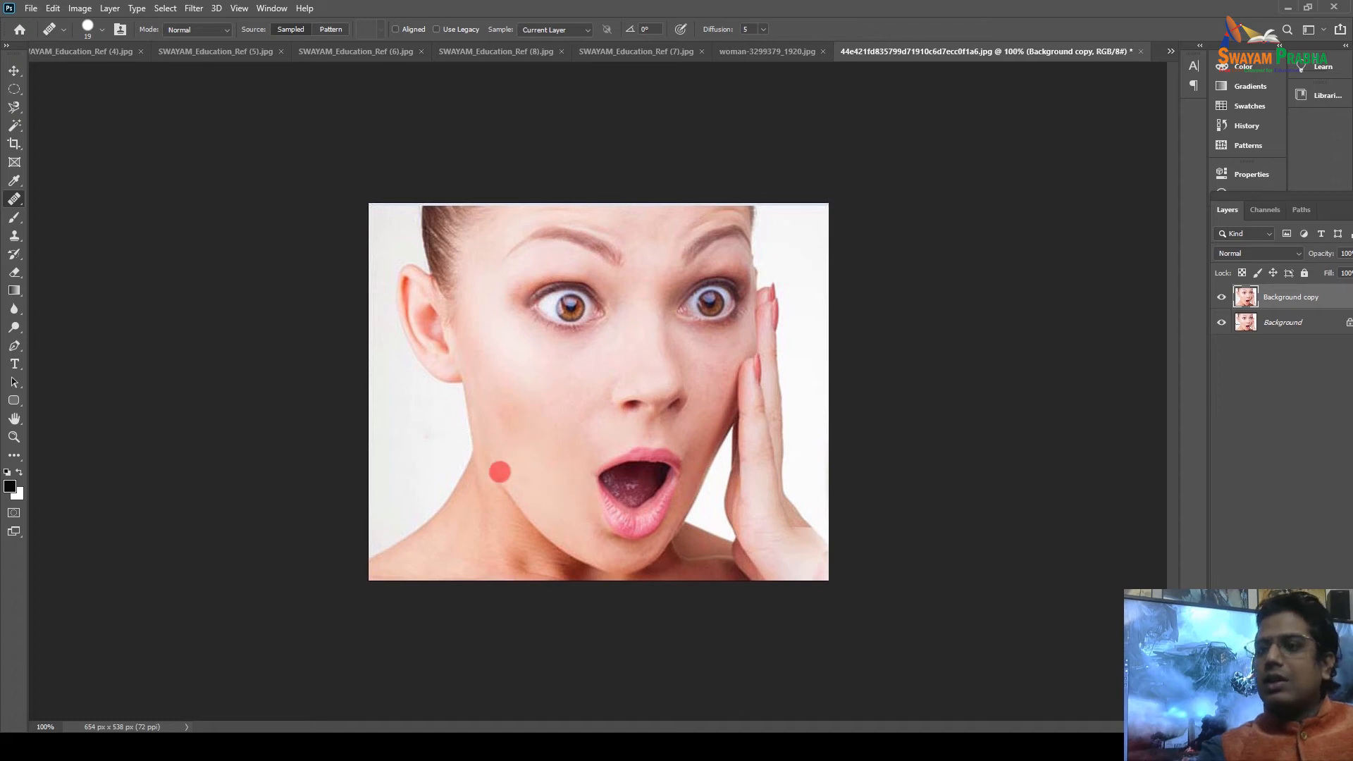
Toggle the Background copy layer for a before/after comparison, leaving it hidden.
left_click(1221, 296)
left_click(1221, 297)
left_click(1221, 296)
left_click(1221, 297)
left_click(1221, 297)
left_click(1221, 297)
left_click(1221, 297)
left_click(1221, 297)
left_click(1221, 296)
left_click(1221, 297)
left_click(1221, 297)
left_click(1221, 297)
left_click(1221, 297)
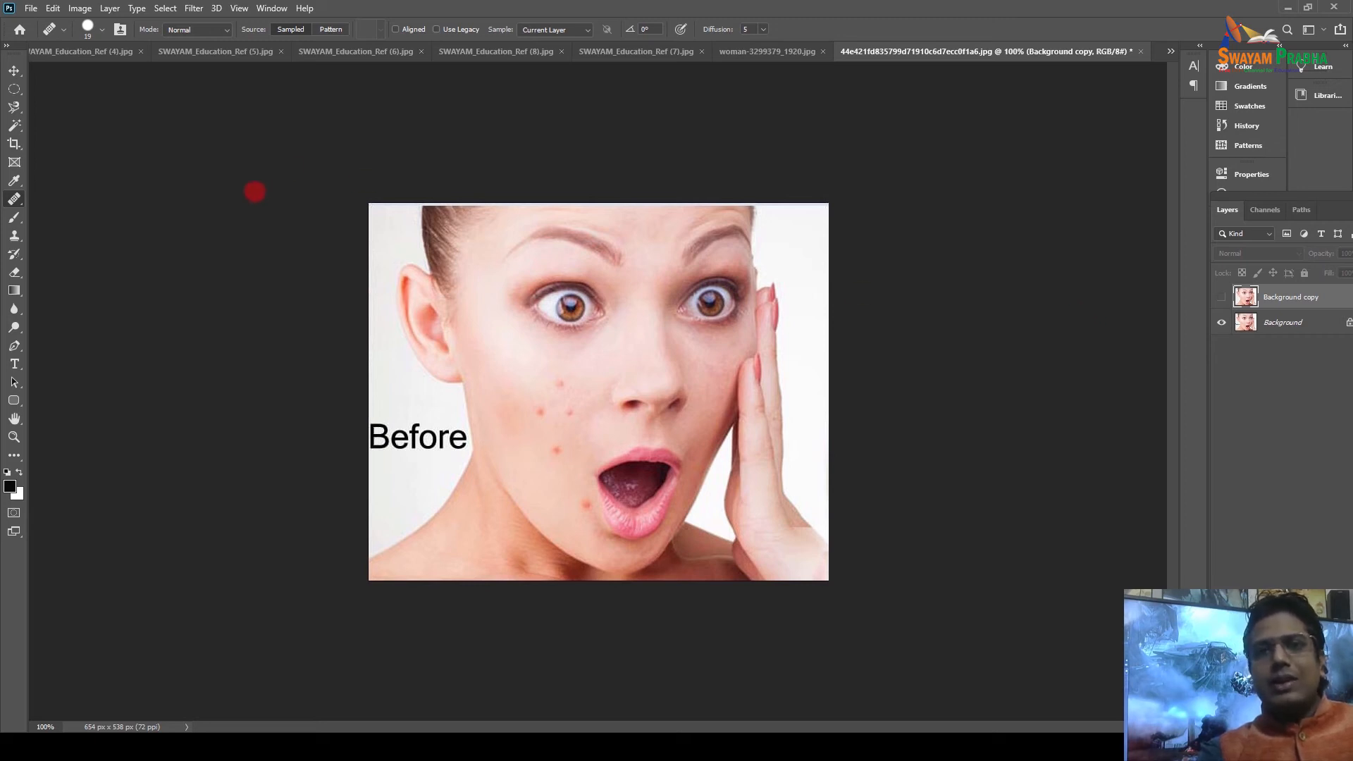
Select the Patch Tool, dismiss the hidden-layer error, and make the Background copy visible again.
right_click(14, 199)
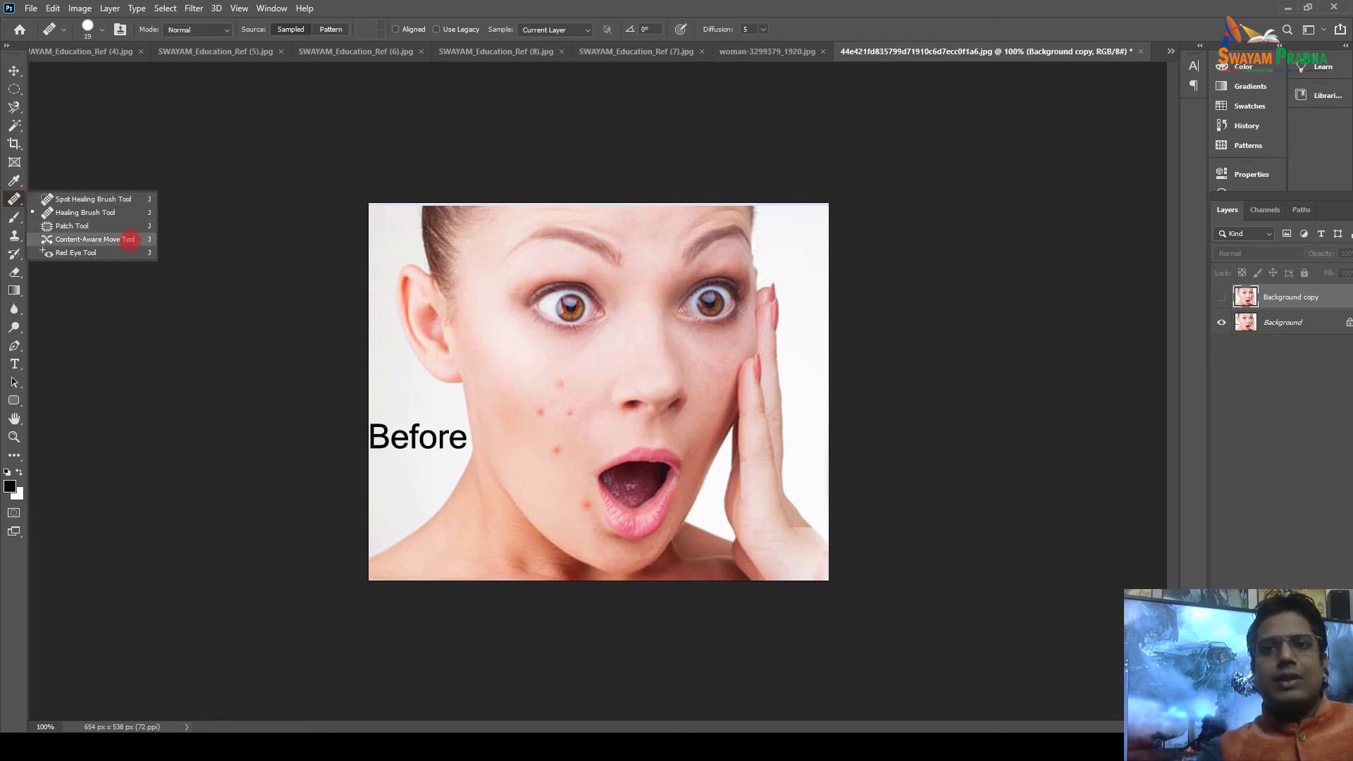
left_click(72, 225)
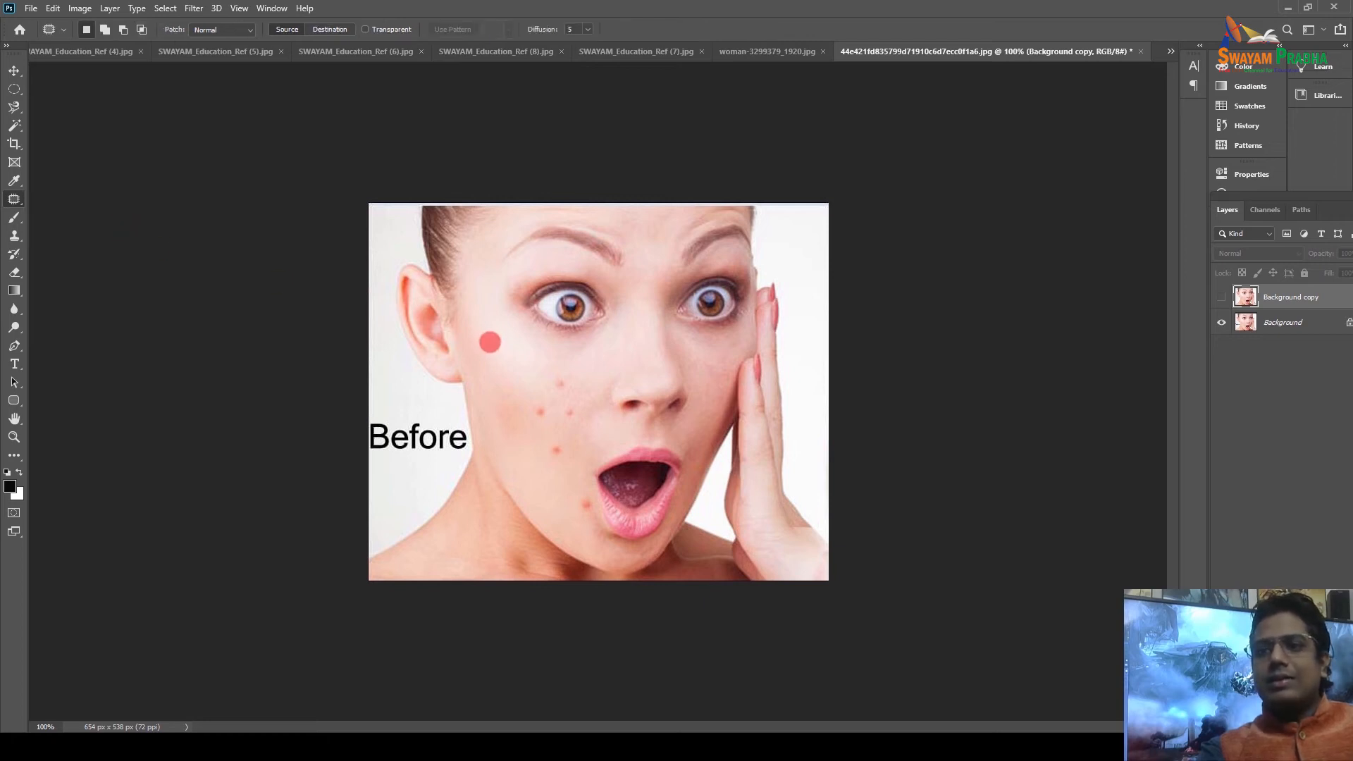
mouse_move(496, 346)
left_mouse_down()
mouse_move(513, 371)
mouse_move(484, 331)
mouse_move(500, 360)
left_mouse_up()
left_click(500, 360)
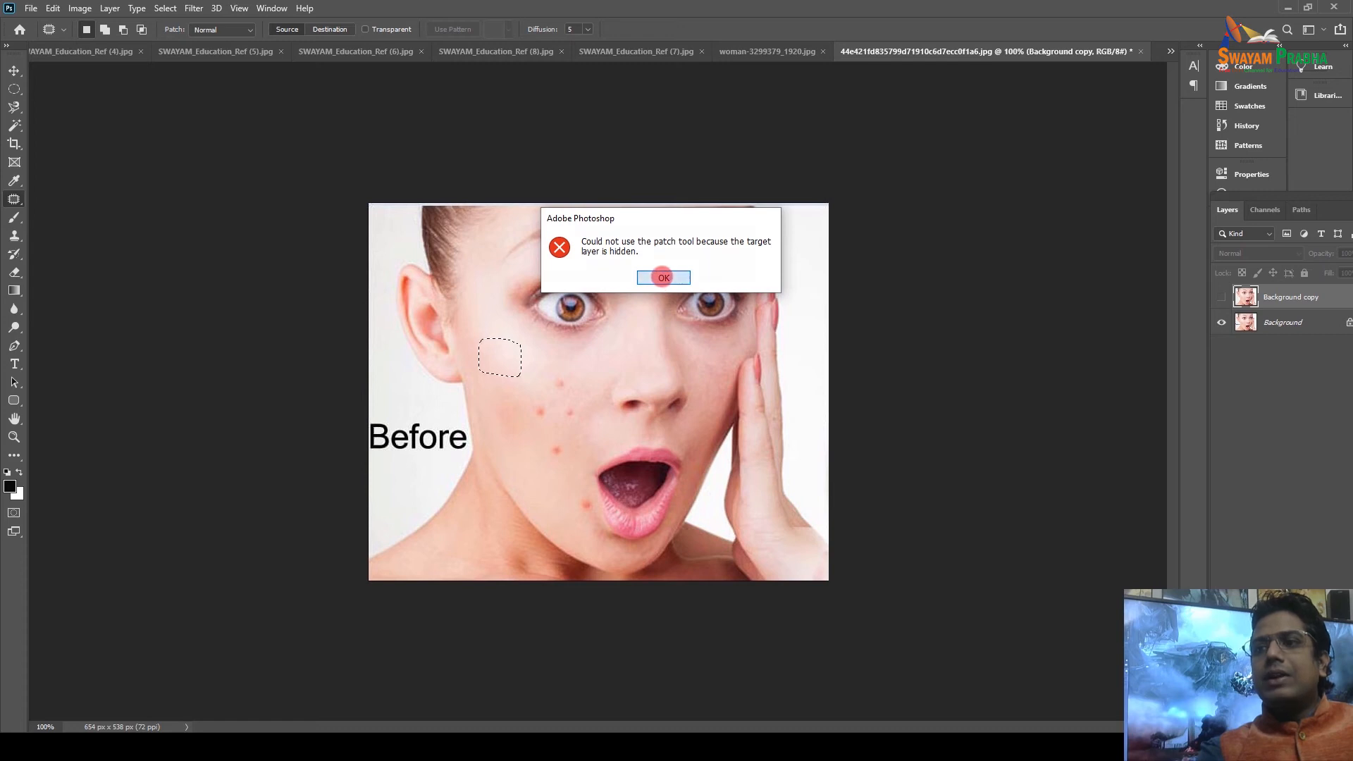
left_click(660, 277)
left_click(1221, 296)
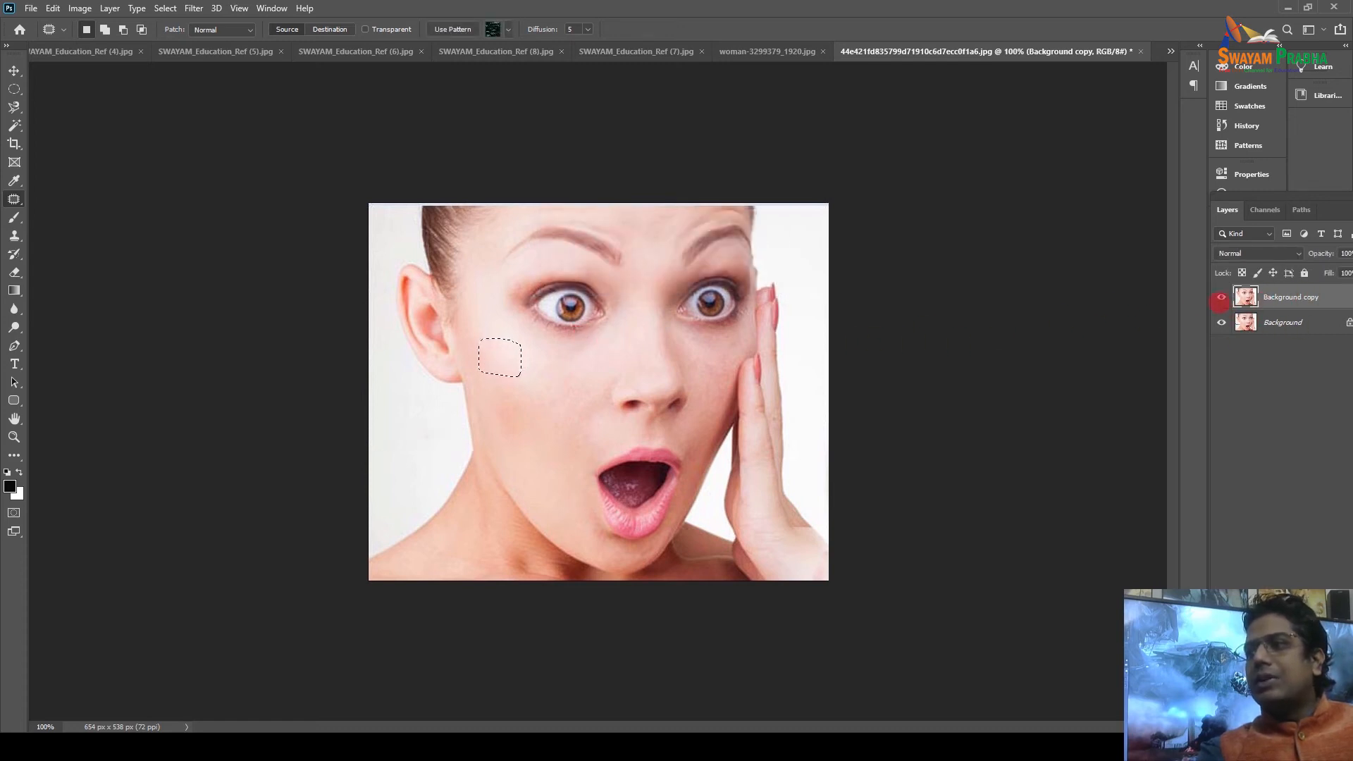
Try patching areas around the eye and cheek, then undo the trial patches.
mouse_move(578, 270)
left_mouse_down()
mouse_move(517, 281)
mouse_move(534, 343)
mouse_move(612, 349)
mouse_move(613, 305)
mouse_move(554, 266)
mouse_move(554, 403)
left_mouse_up()
left_click(519, 389)
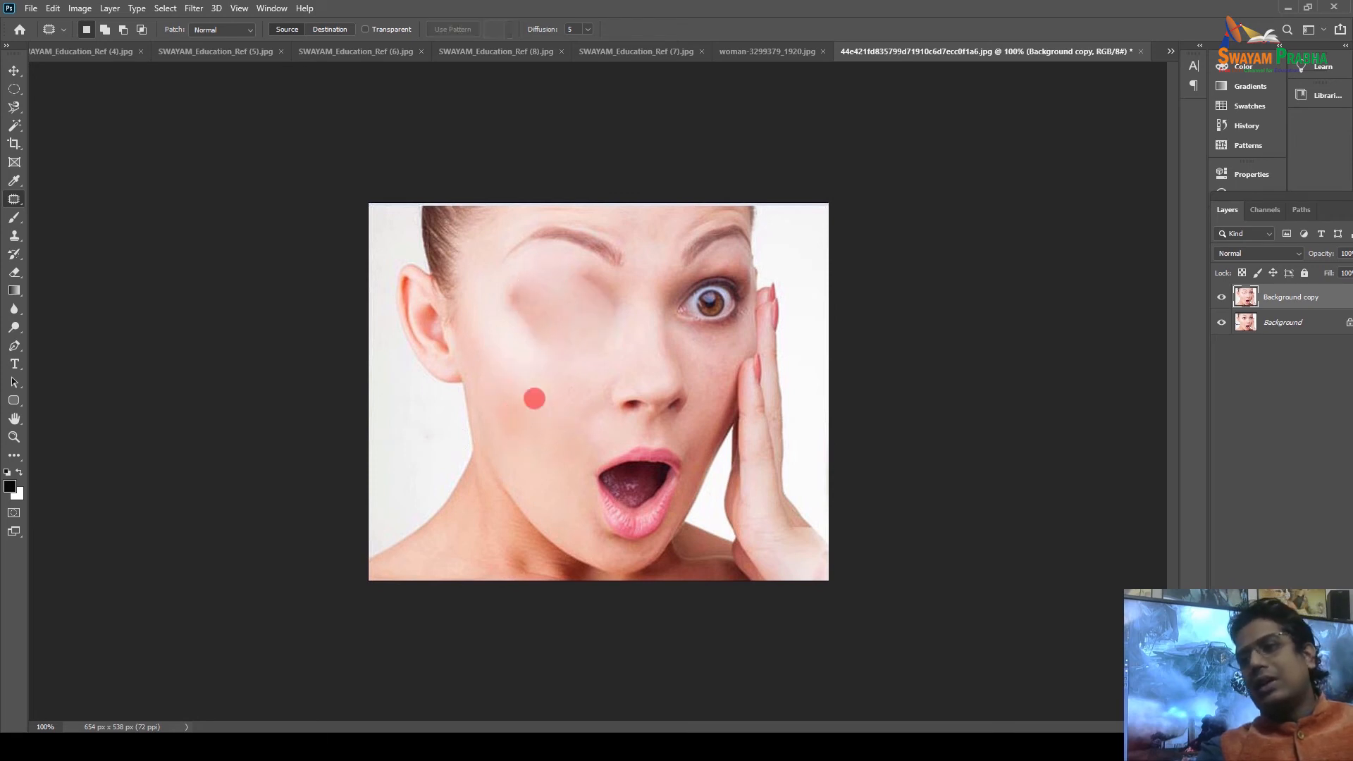
mouse_move(510, 404)
left_mouse_down()
mouse_move(507, 432)
mouse_move(537, 452)
mouse_move(550, 391)
mouse_move(509, 415)
left_mouse_up()
left_click_drag(525, 423, 519, 310)
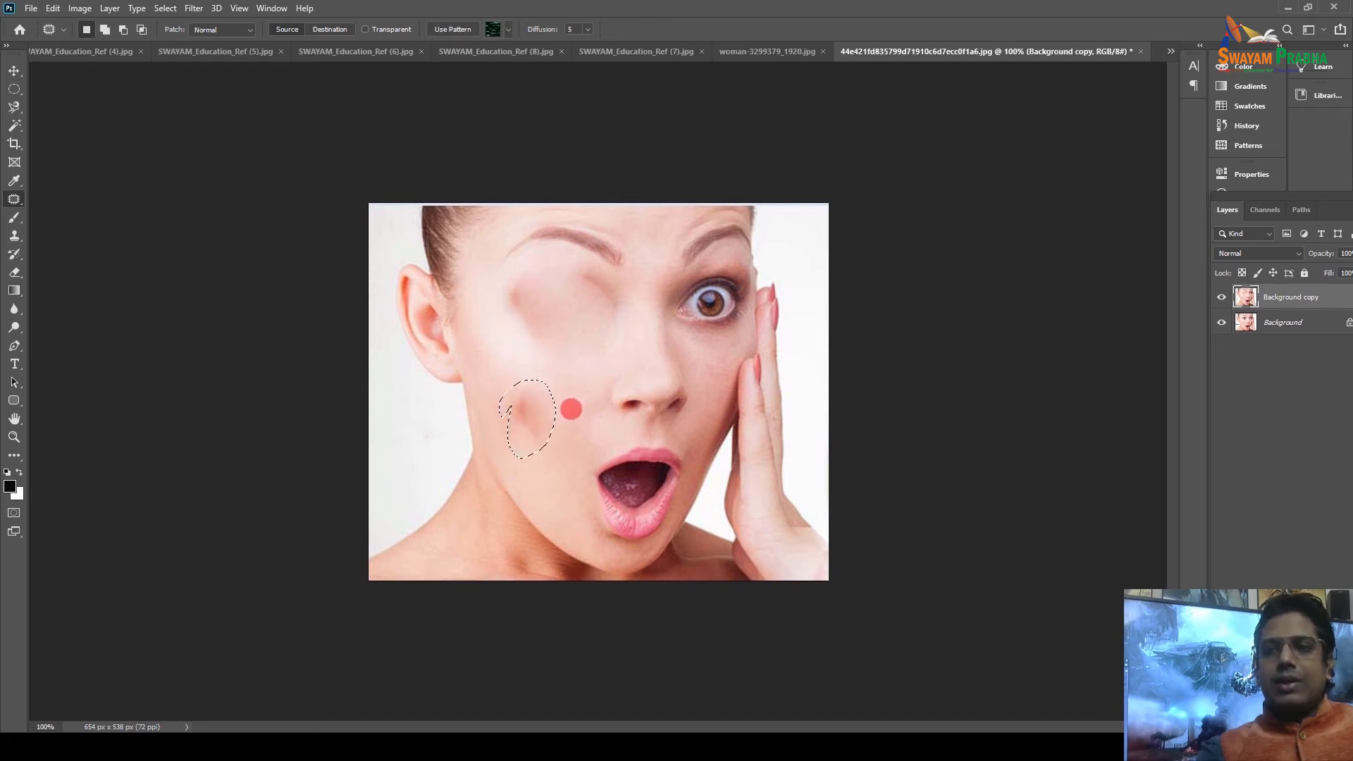
left_click(570, 408)
key("ctrl+z")
key("ctrl+z")
left_click(538, 407)
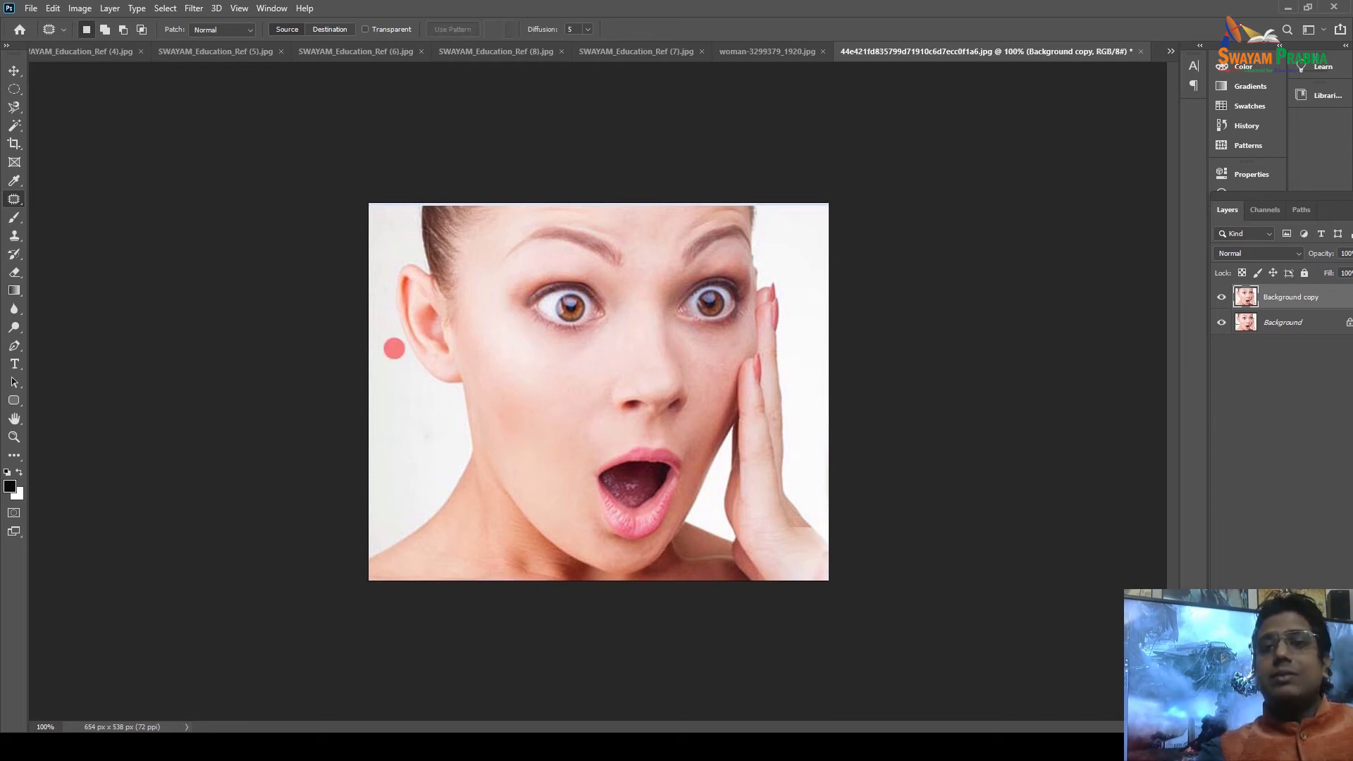
left_click(15, 217)
Undo the black test stroke on the cheek and create a new empty Layer 1.
mouse_move(509, 402)
left_mouse_down()
mouse_move(519, 431)
mouse_move(524, 410)
mouse_move(588, 434)
left_mouse_up()
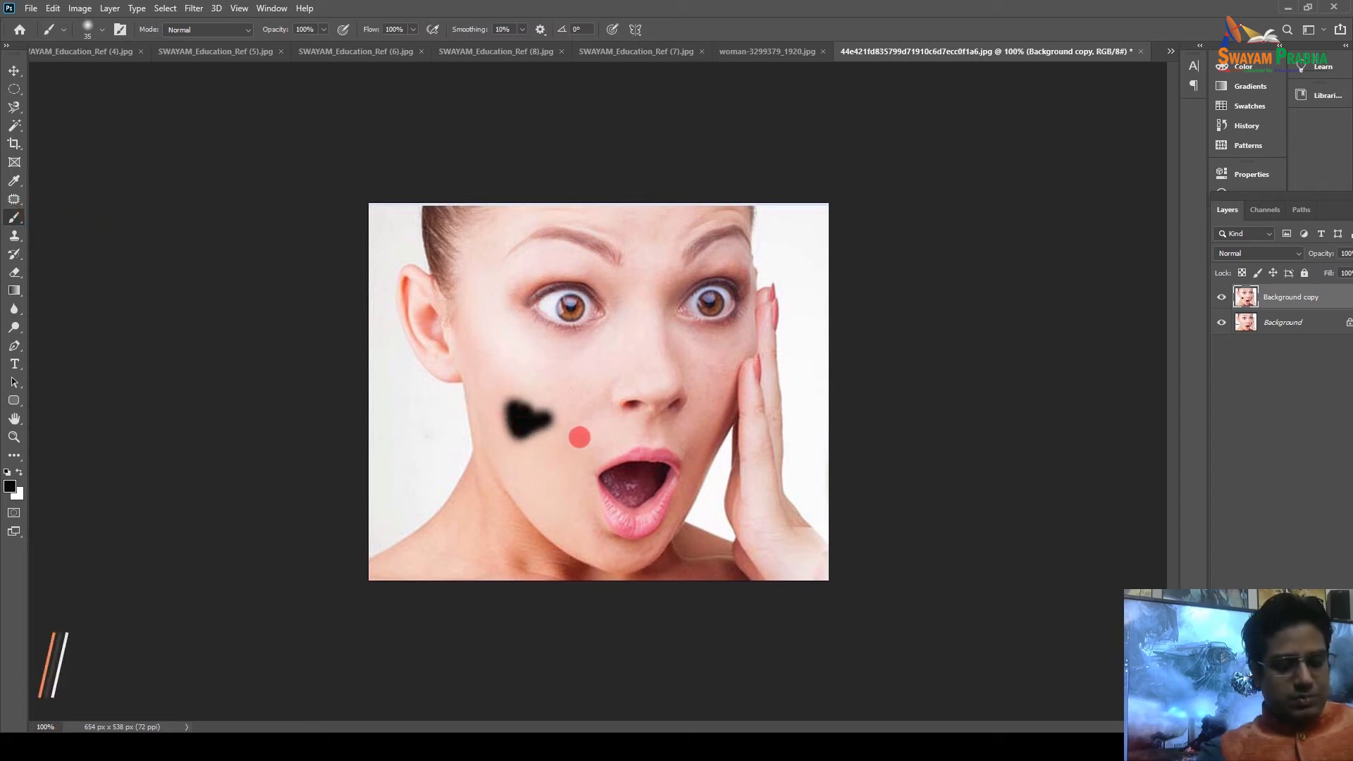
key("ctrl+z")
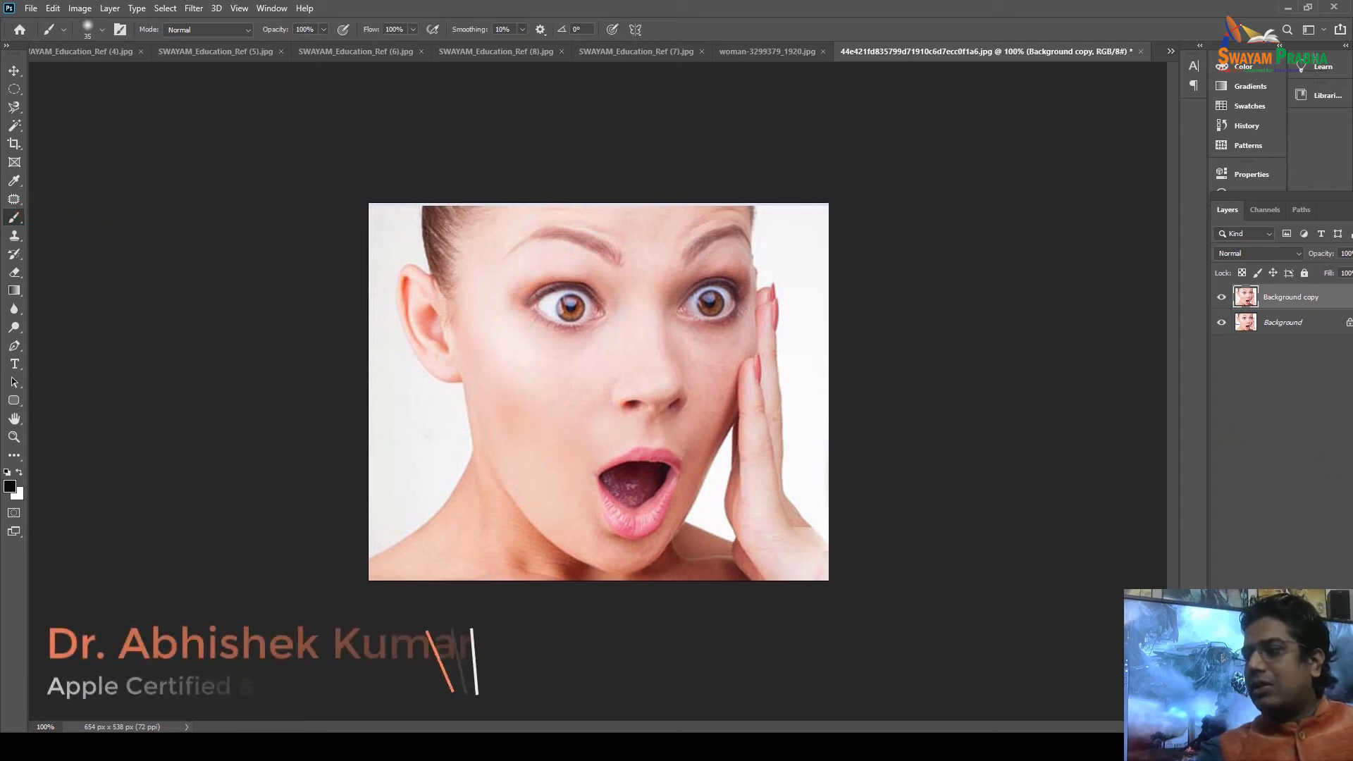
key("ctrl+shift+alt+n")
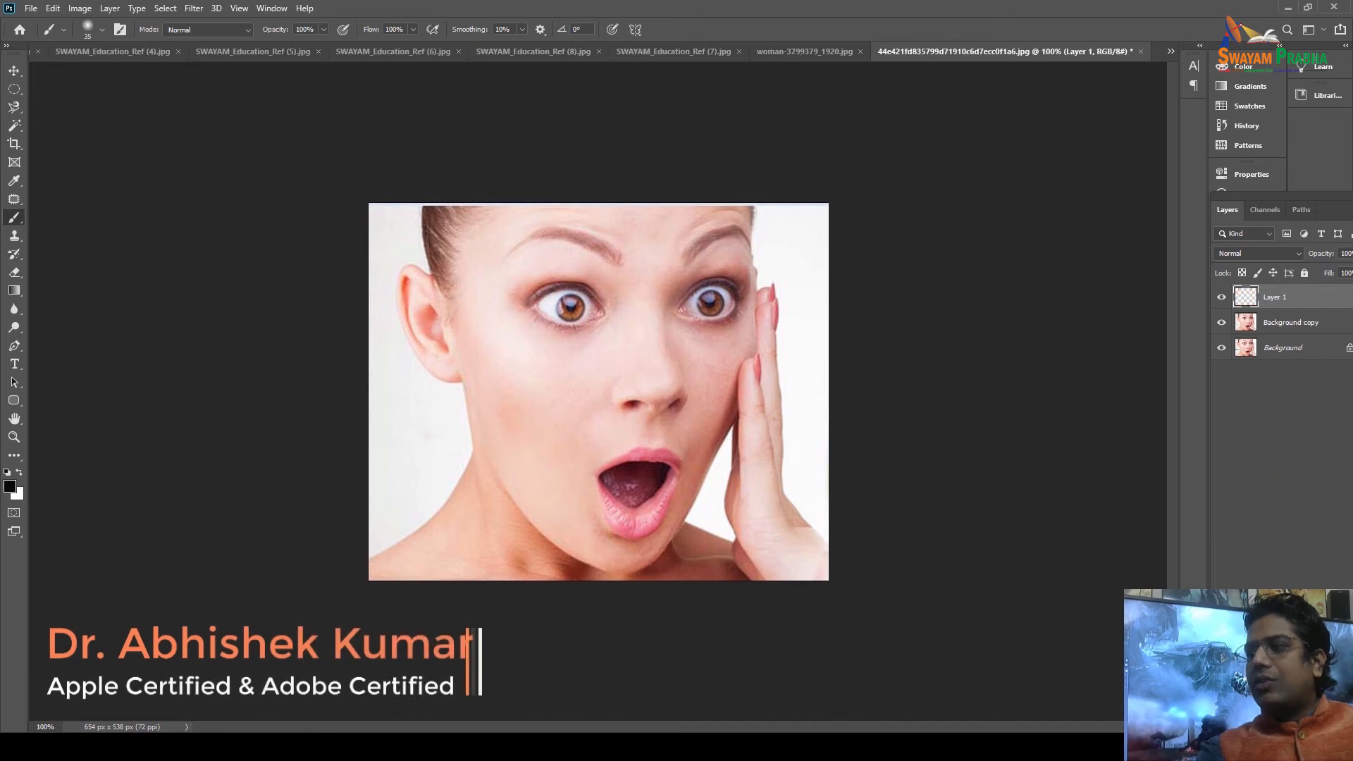
Set the foreground colour to a strong pinkish red.
left_click(10, 486)
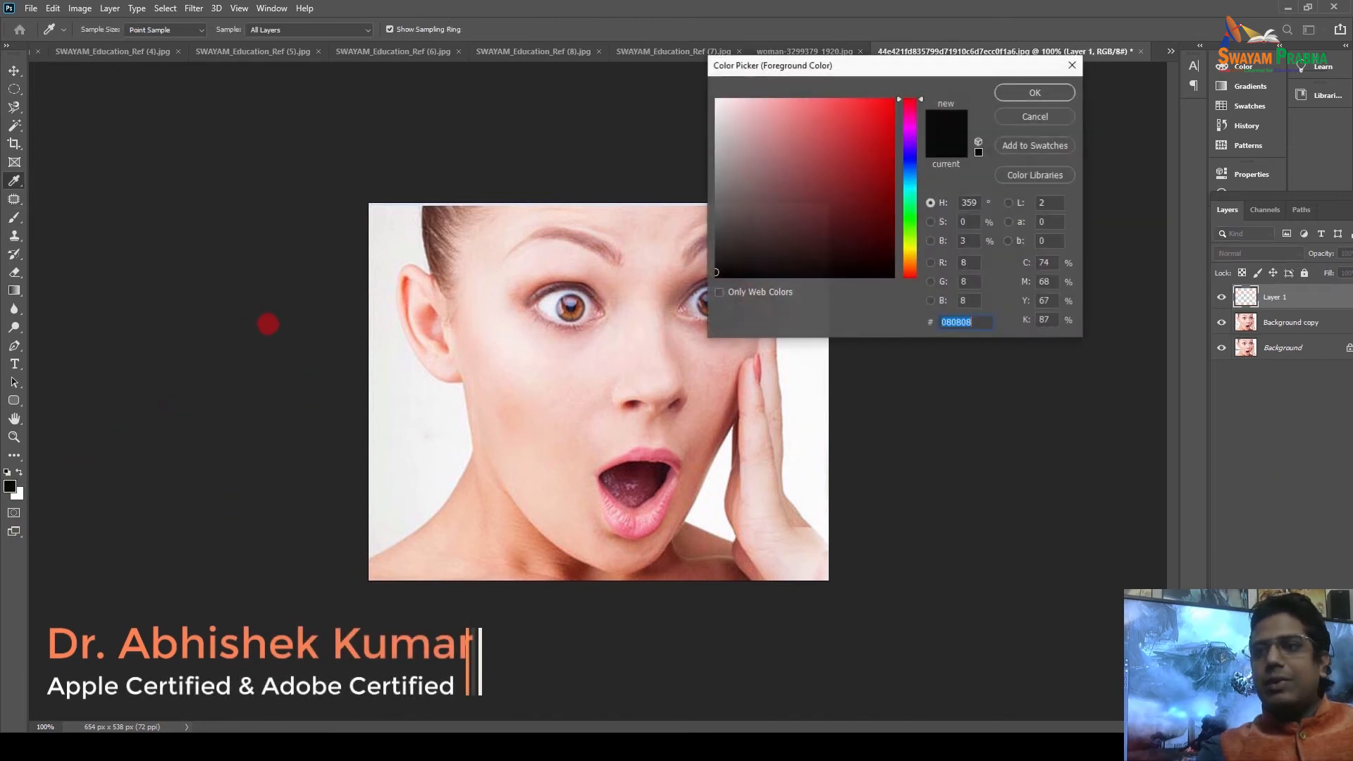
left_click(829, 141)
left_click(809, 107)
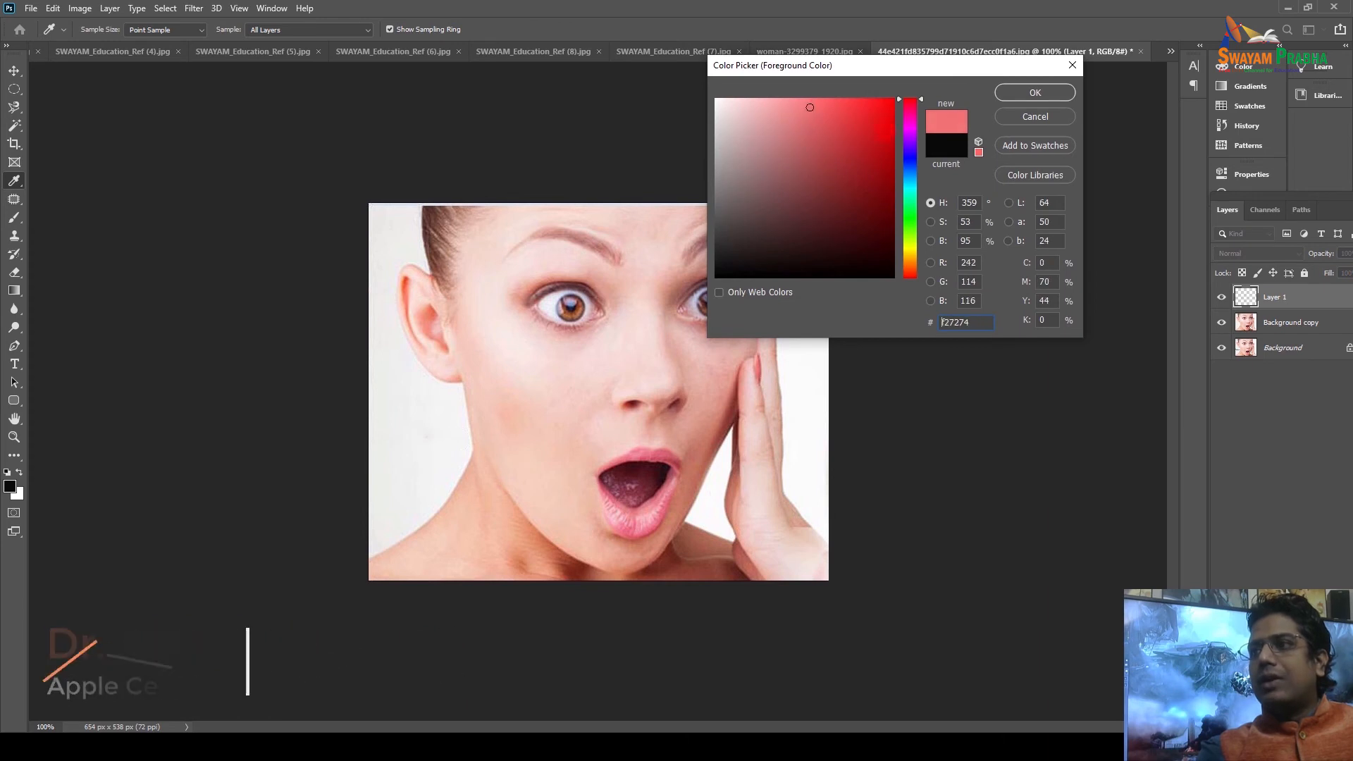
left_click_drag(860, 115, 826, 111)
left_click(1021, 93)
Paint a soft red blush on the cheek with a 155 px soft brush.
key("b")
right_click(462, 314)
left_click_drag(483, 350, 599, 350)
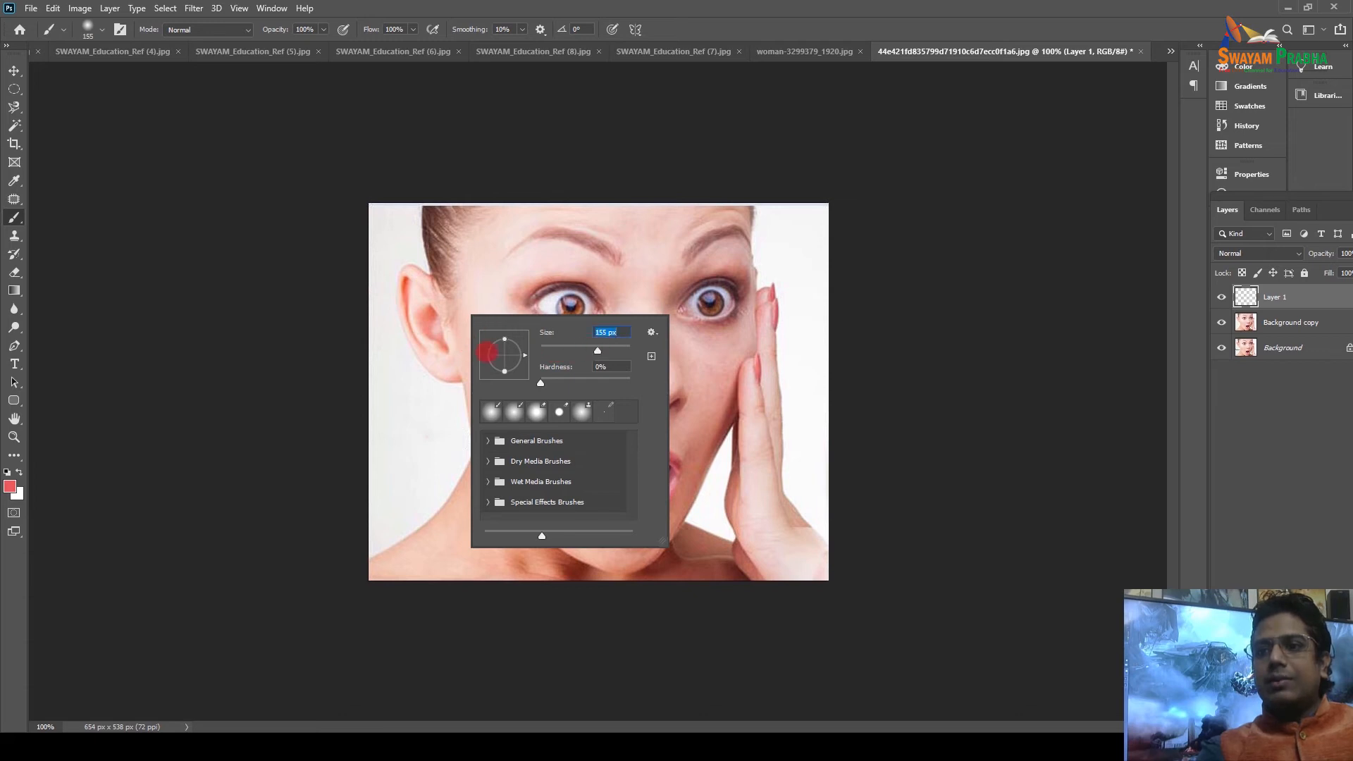
left_click(448, 281)
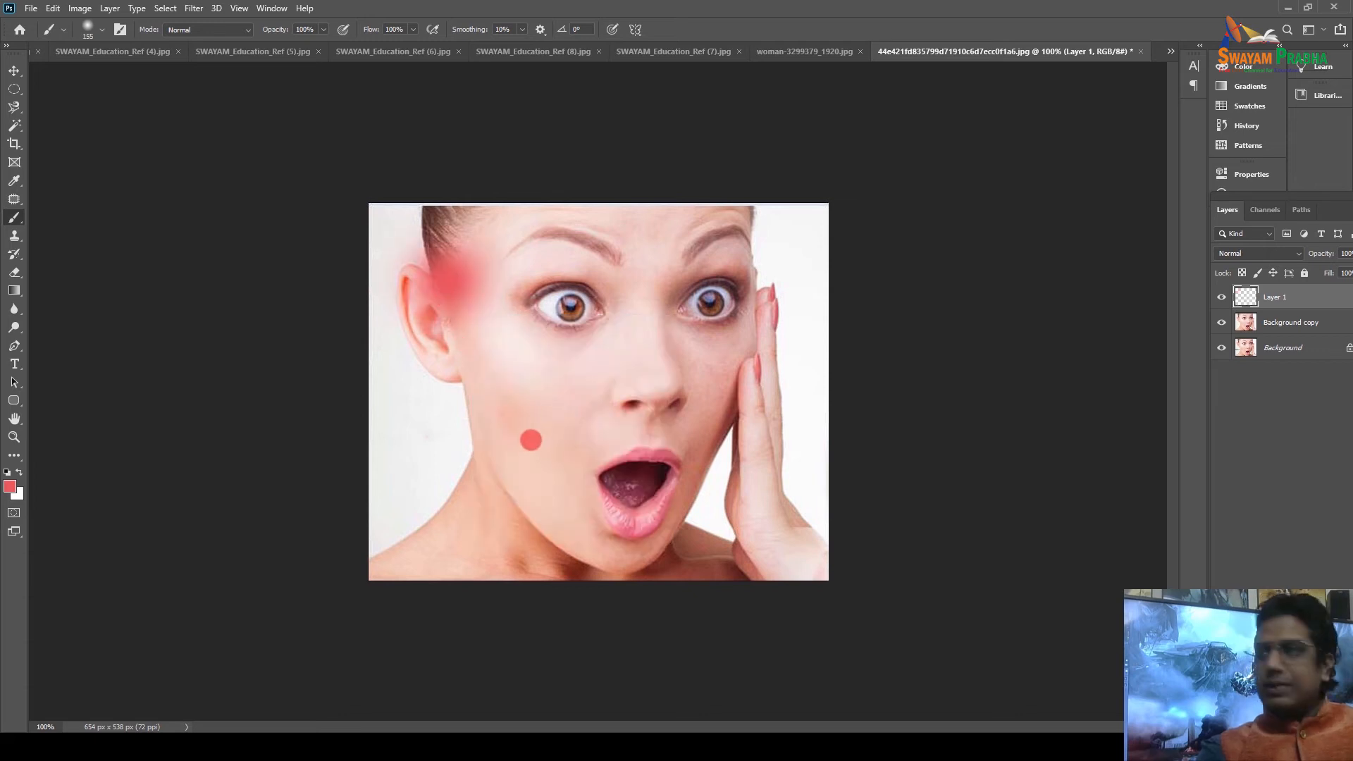
key("ctrl+z")
left_click(530, 421)
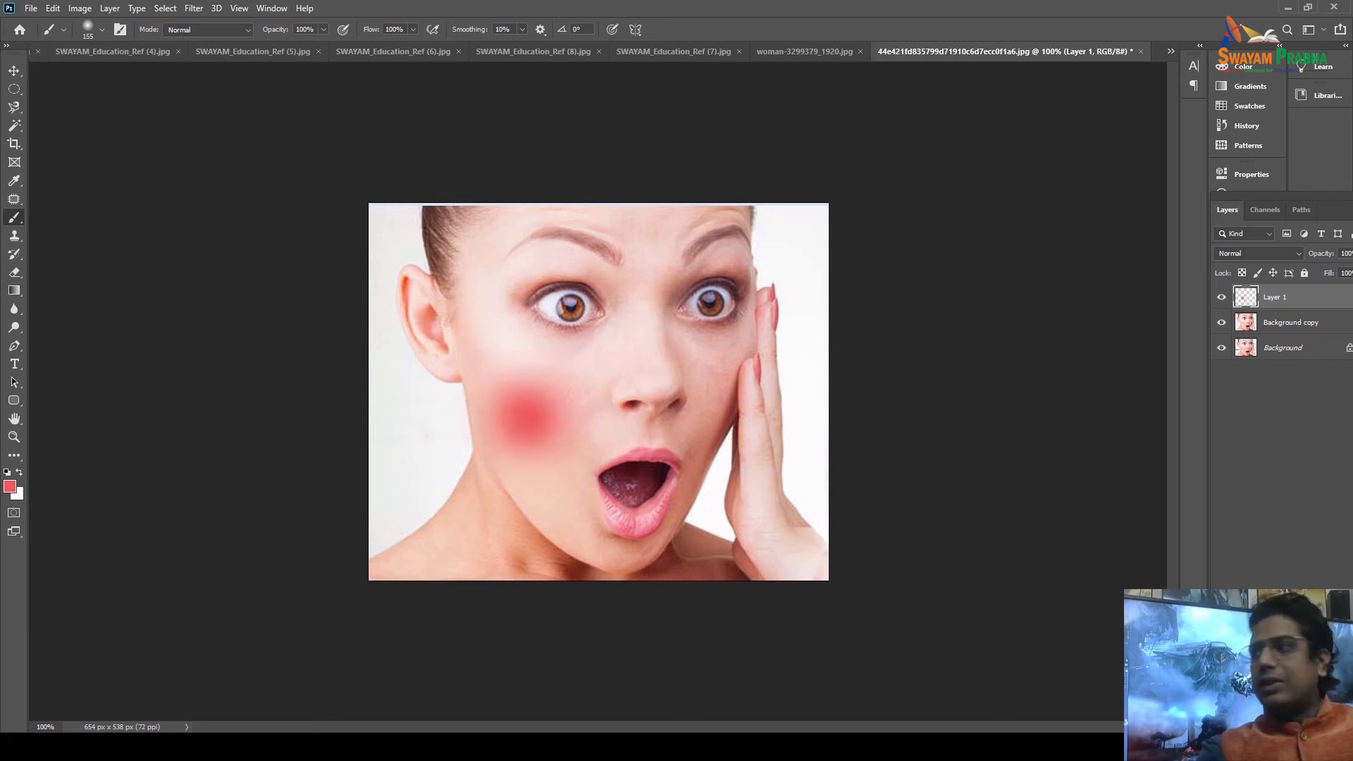
Lower the blush layer's fill to 54% and toggle it to compare.
left_click_drag(1312, 198, 1158, 183)
left_click(1212, 258)
left_click_drag(1213, 272, 1187, 275)
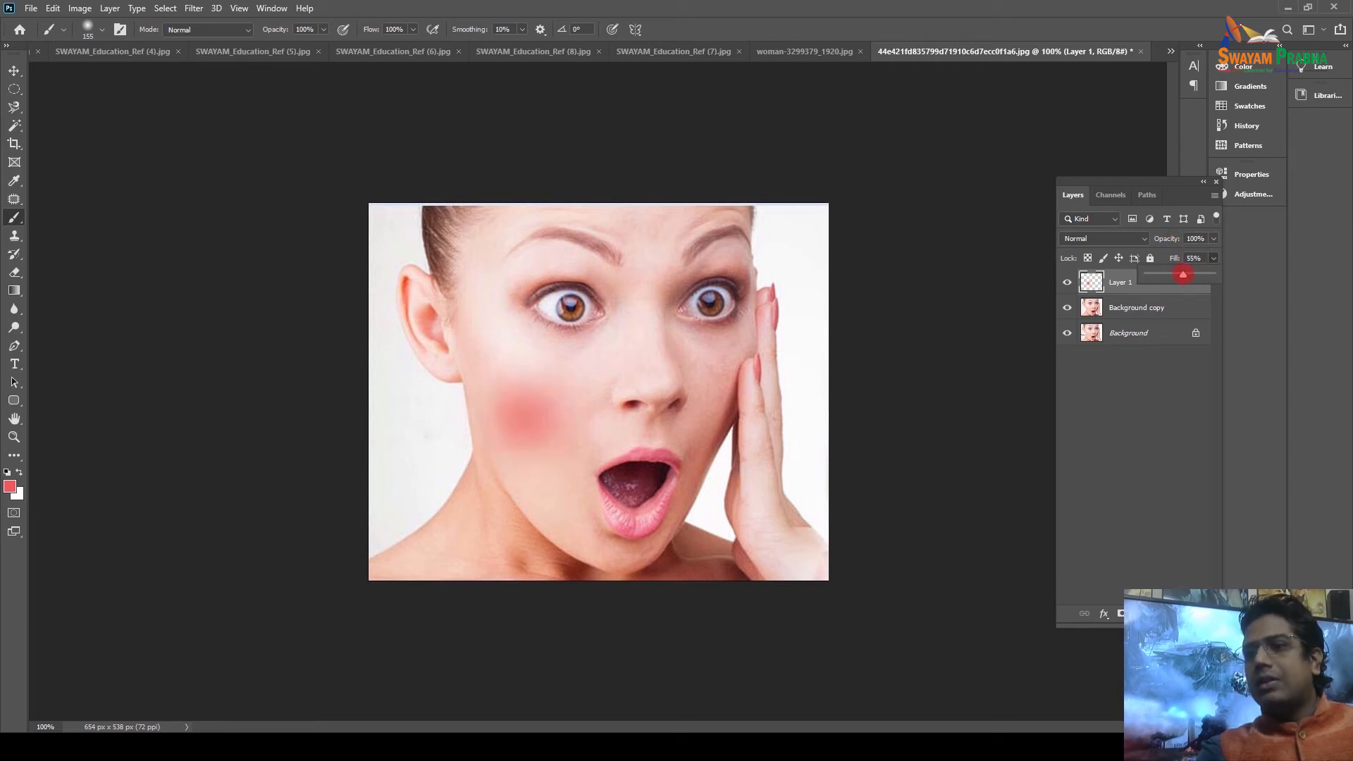
left_click_drag(1178, 275, 1182, 274)
left_click(1066, 282)
left_click(1067, 282)
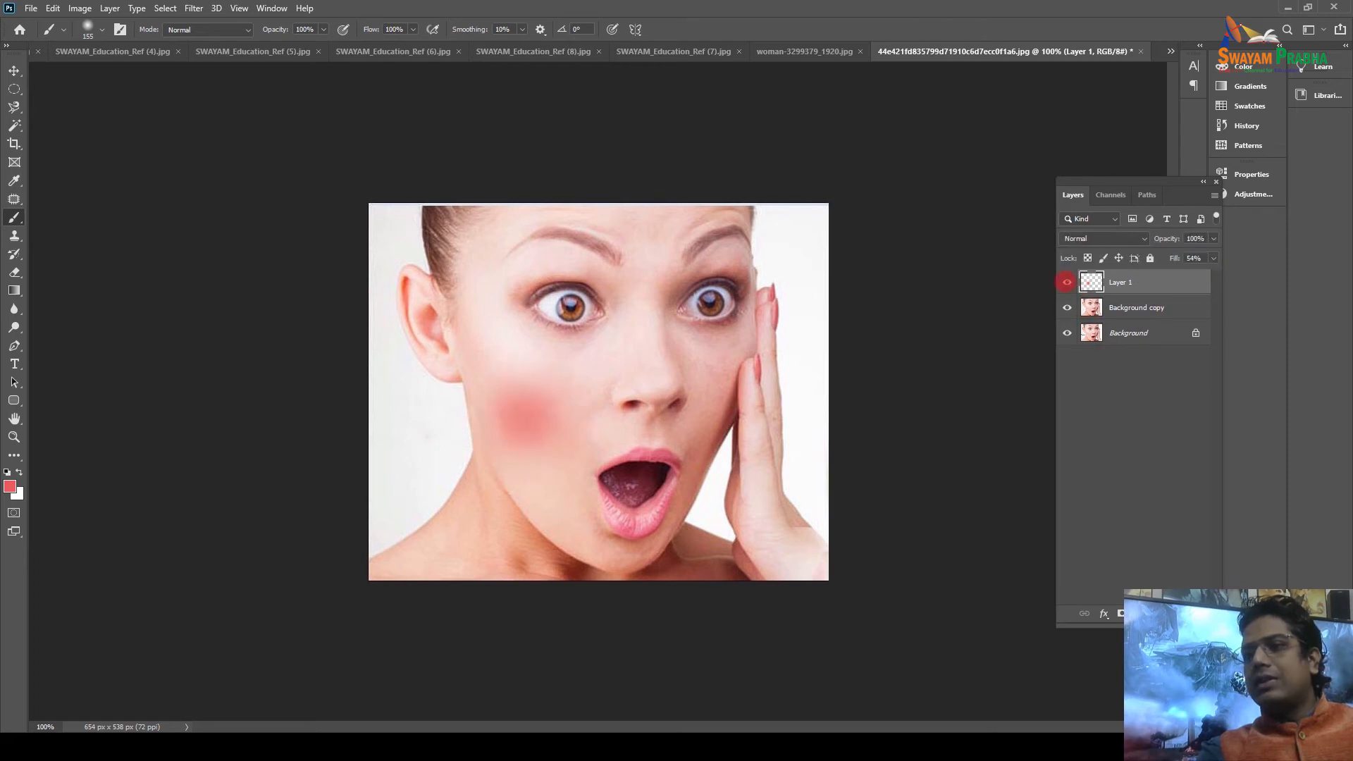
left_click(1066, 282)
left_click(1066, 282)
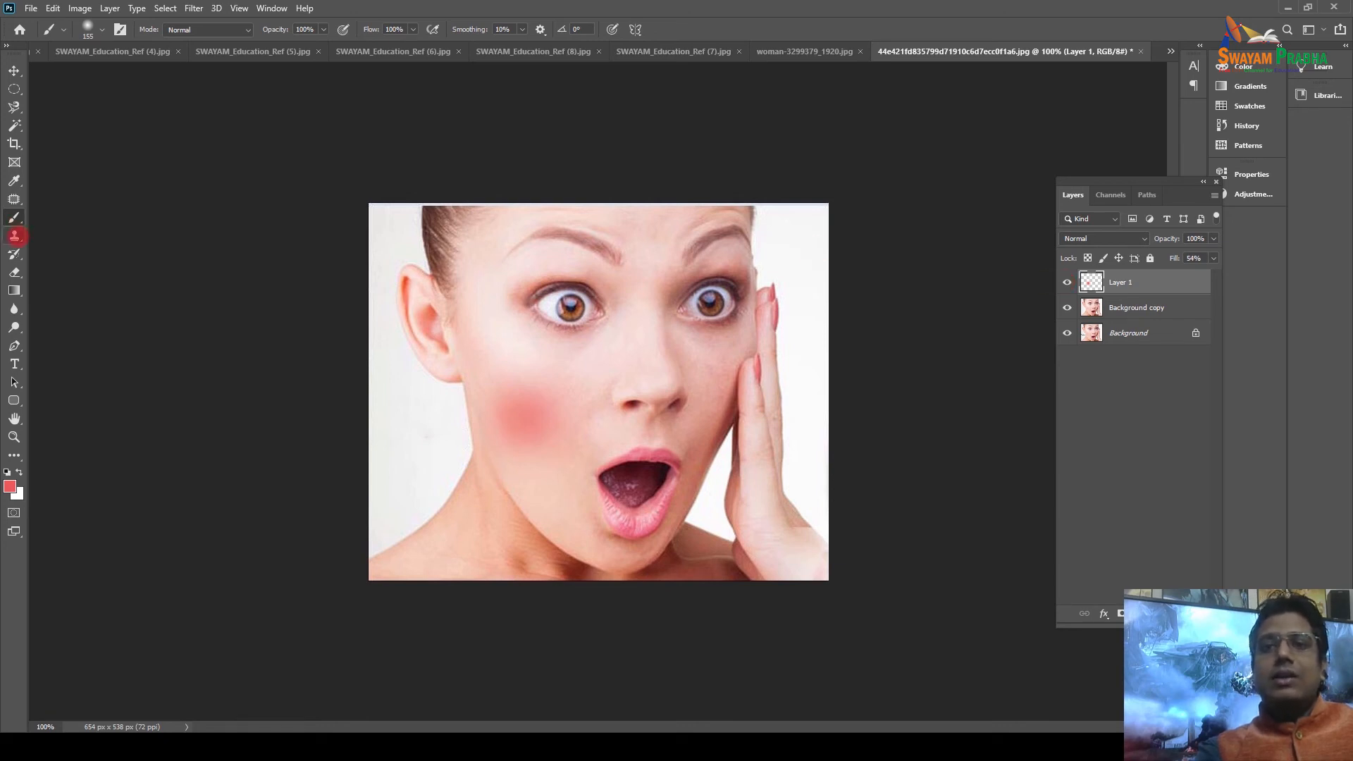
Bring up the river landscape photo and pick the Clone Stamp Tool at size 80.
left_click(14, 236)
left_click(221, 51)
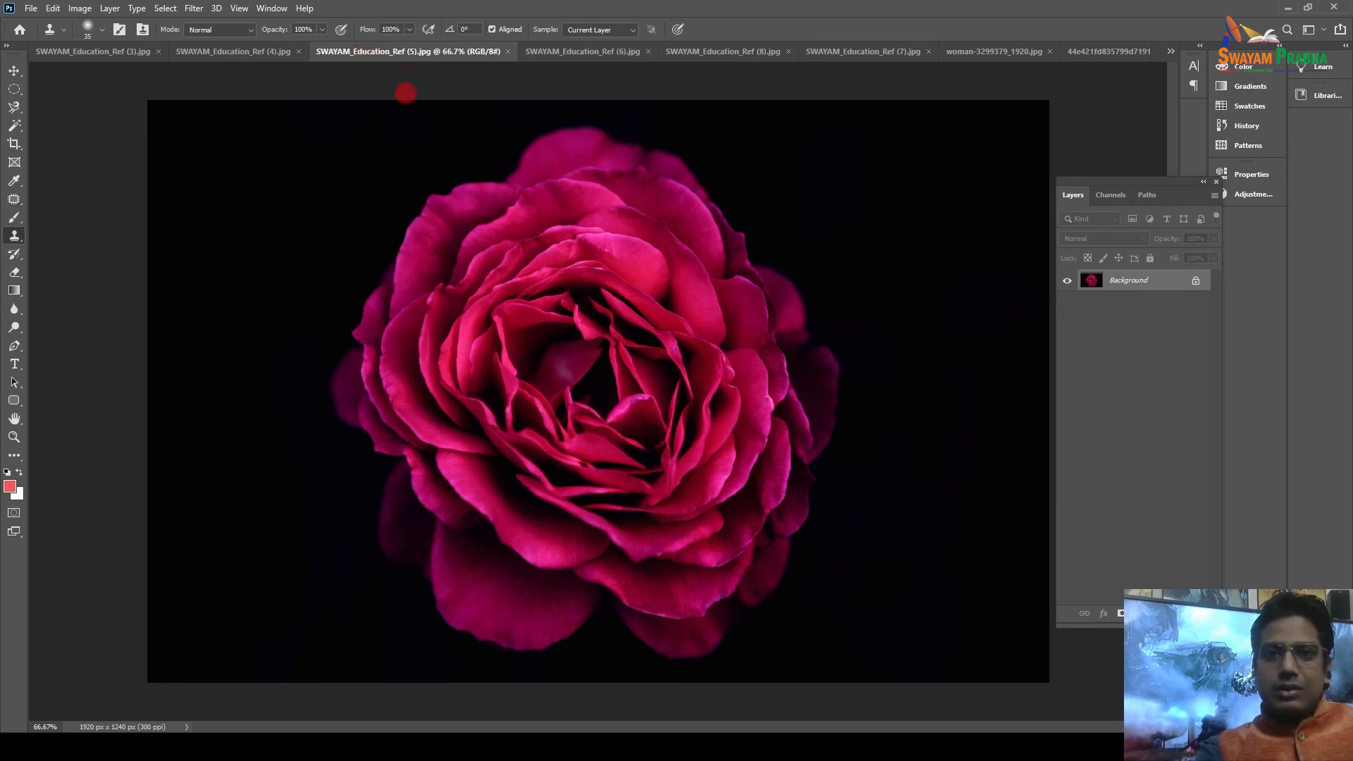
left_click(548, 55)
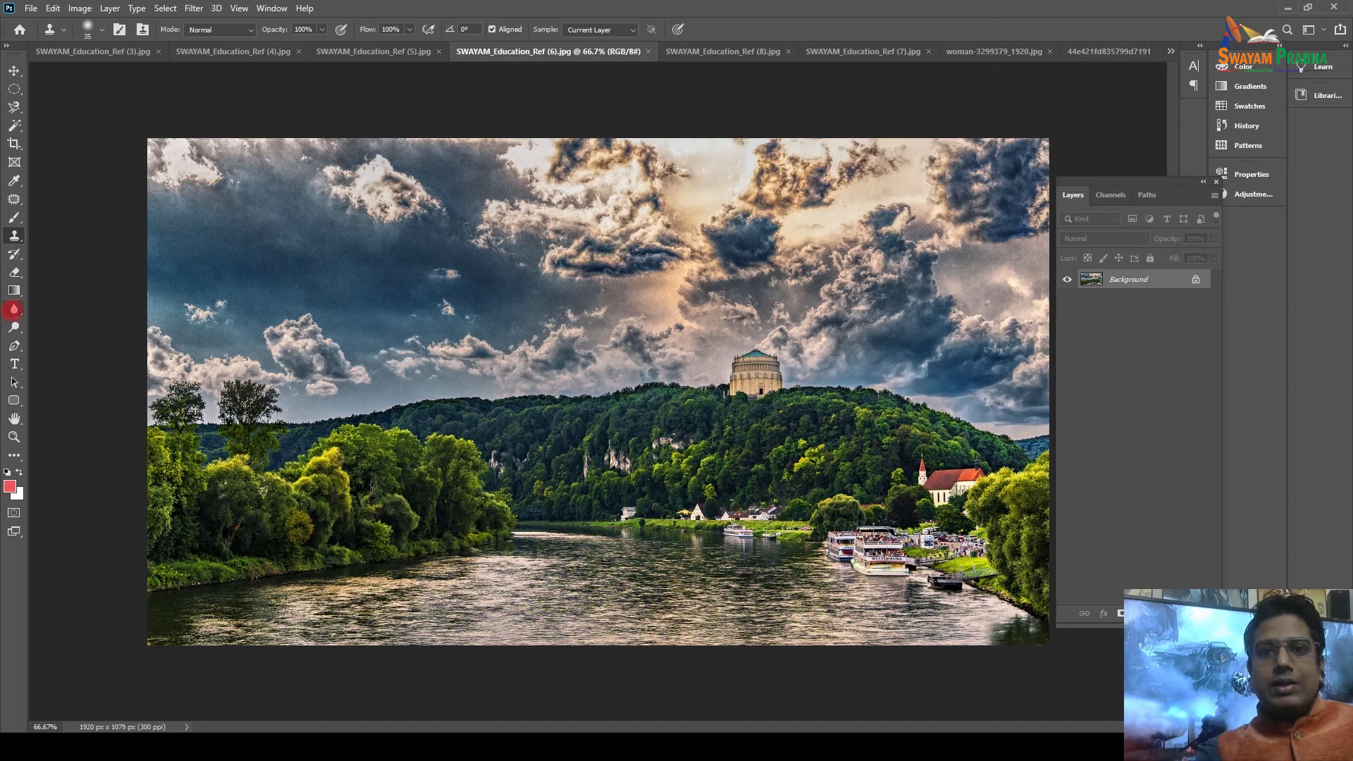
right_click(14, 236)
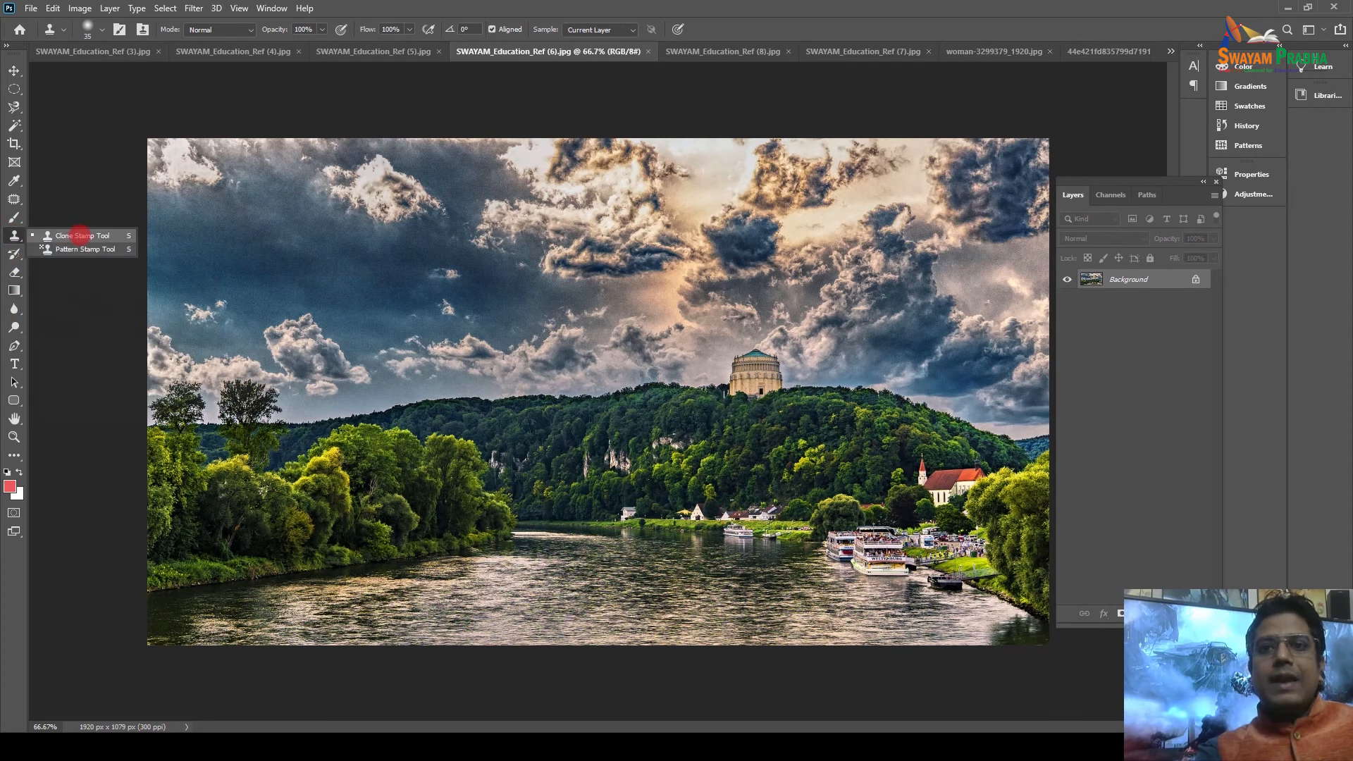
left_click(79, 235)
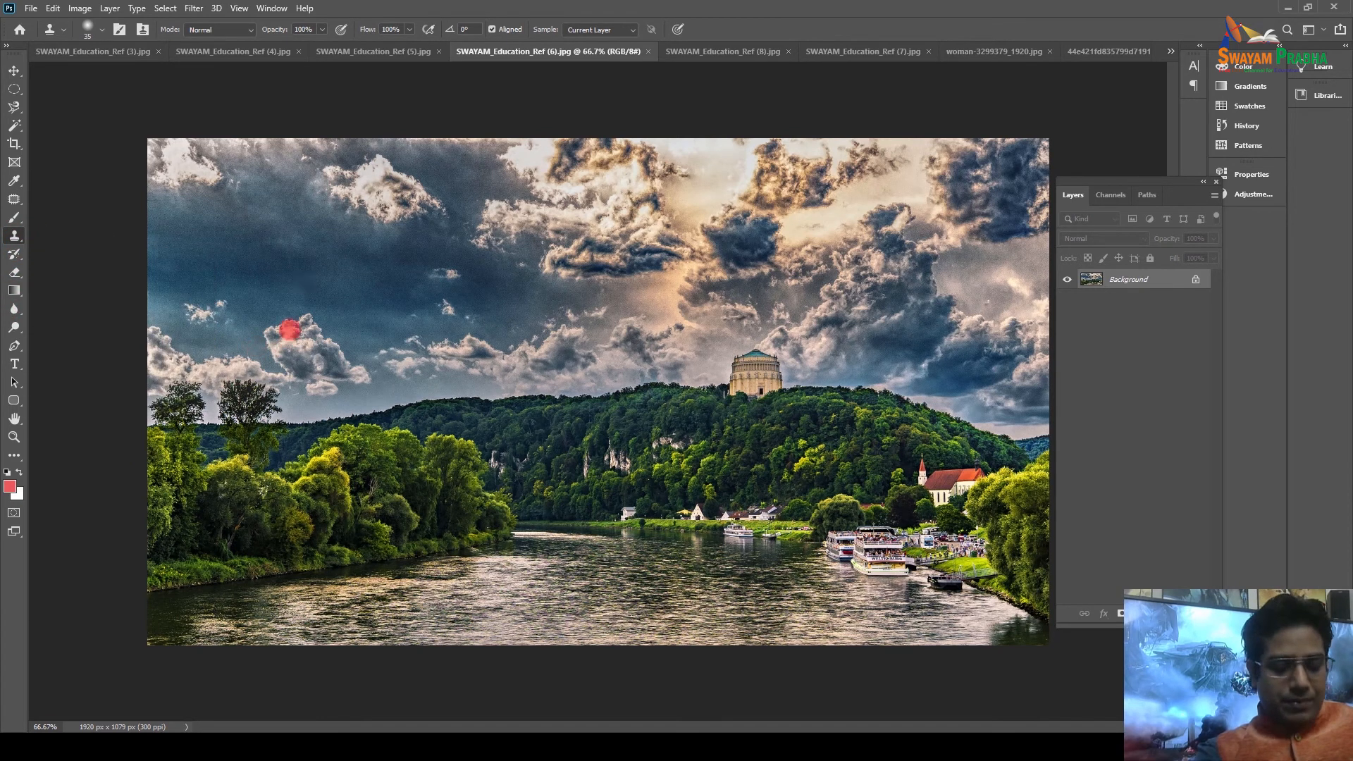
key("bracketright")
key("bracketright")
key("bracketright")
key("bracketright")
key("bracketright")
key("bracketright")
key("bracketright")
key("bracketright")
key("bracketright")
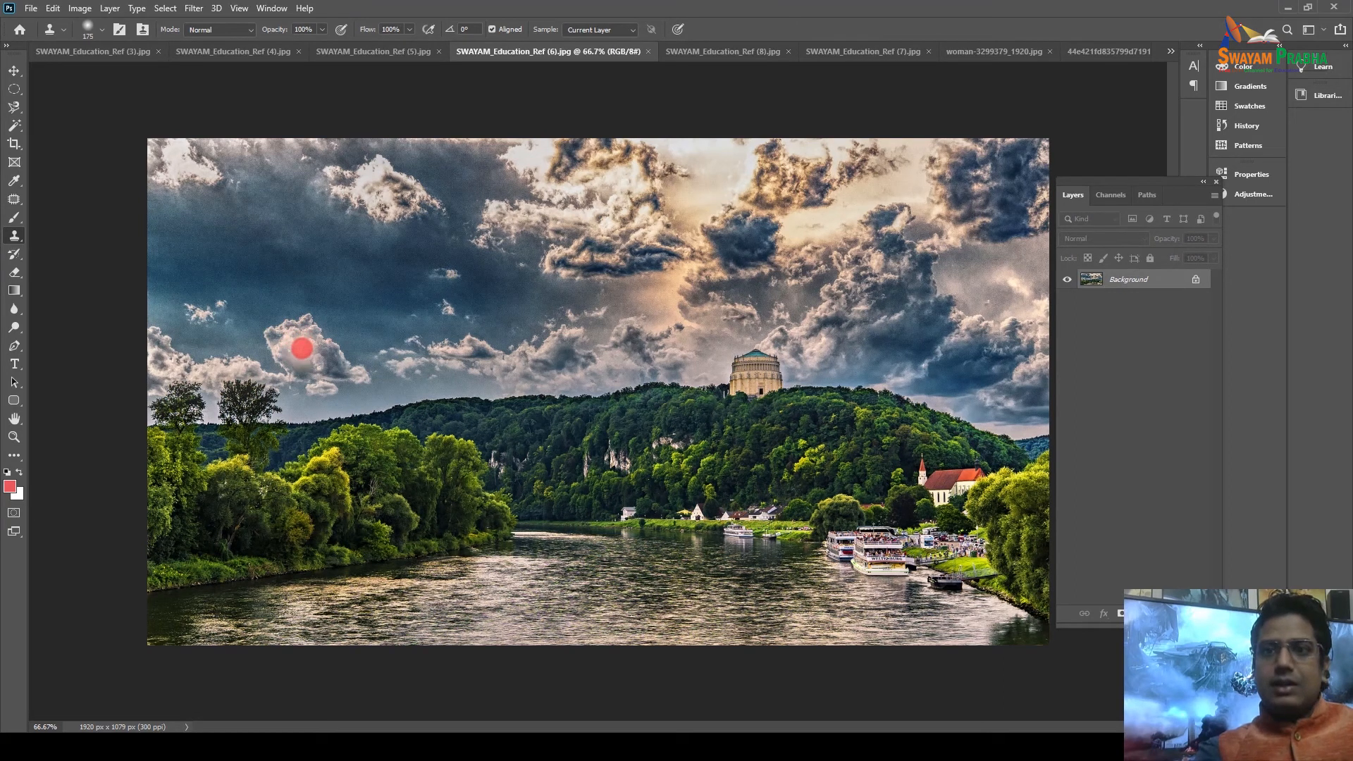
Clone extra clouds, a tree on the left hillside, and the domed building onto the hilltop.
left_click(308, 358)
left_click_drag(306, 357, 294, 357)
mouse_move(263, 219)
left_mouse_down()
mouse_move(255, 234)
mouse_move(172, 229)
left_mouse_up()
mouse_move(281, 374)
left_mouse_down()
mouse_move(359, 383)
mouse_move(295, 363)
left_mouse_up()
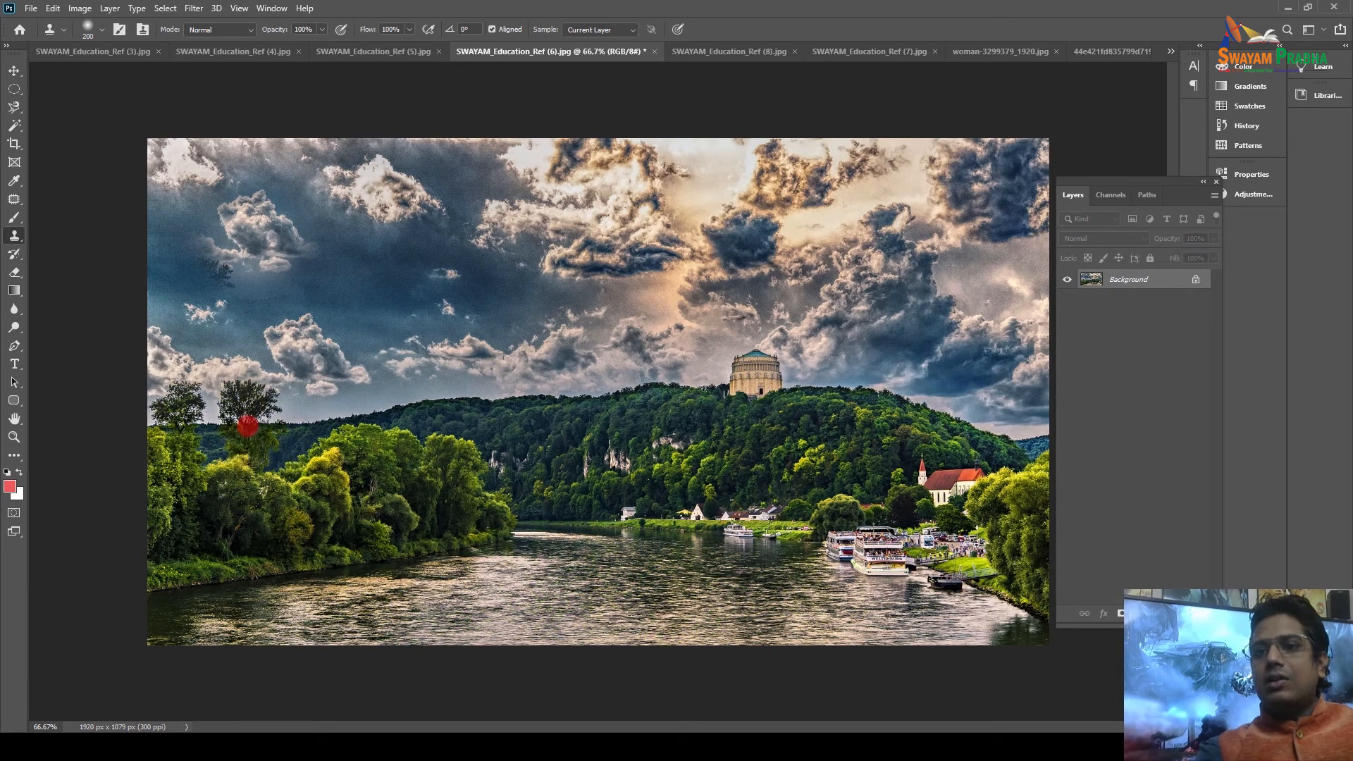
mouse_move(305, 432)
left_mouse_down()
mouse_move(324, 432)
mouse_move(303, 426)
left_mouse_up()
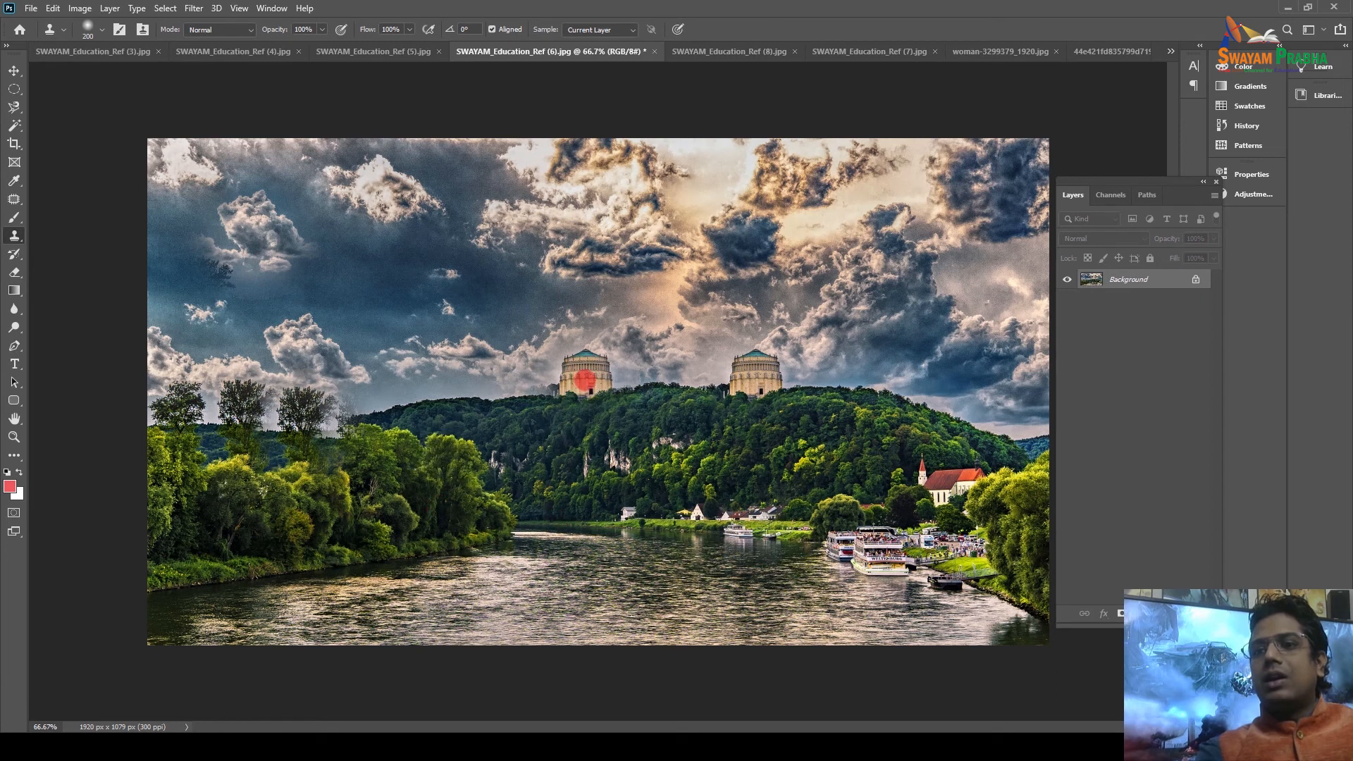
mouse_move(425, 393)
left_mouse_down()
mouse_move(410, 384)
mouse_move(426, 394)
left_mouse_up()
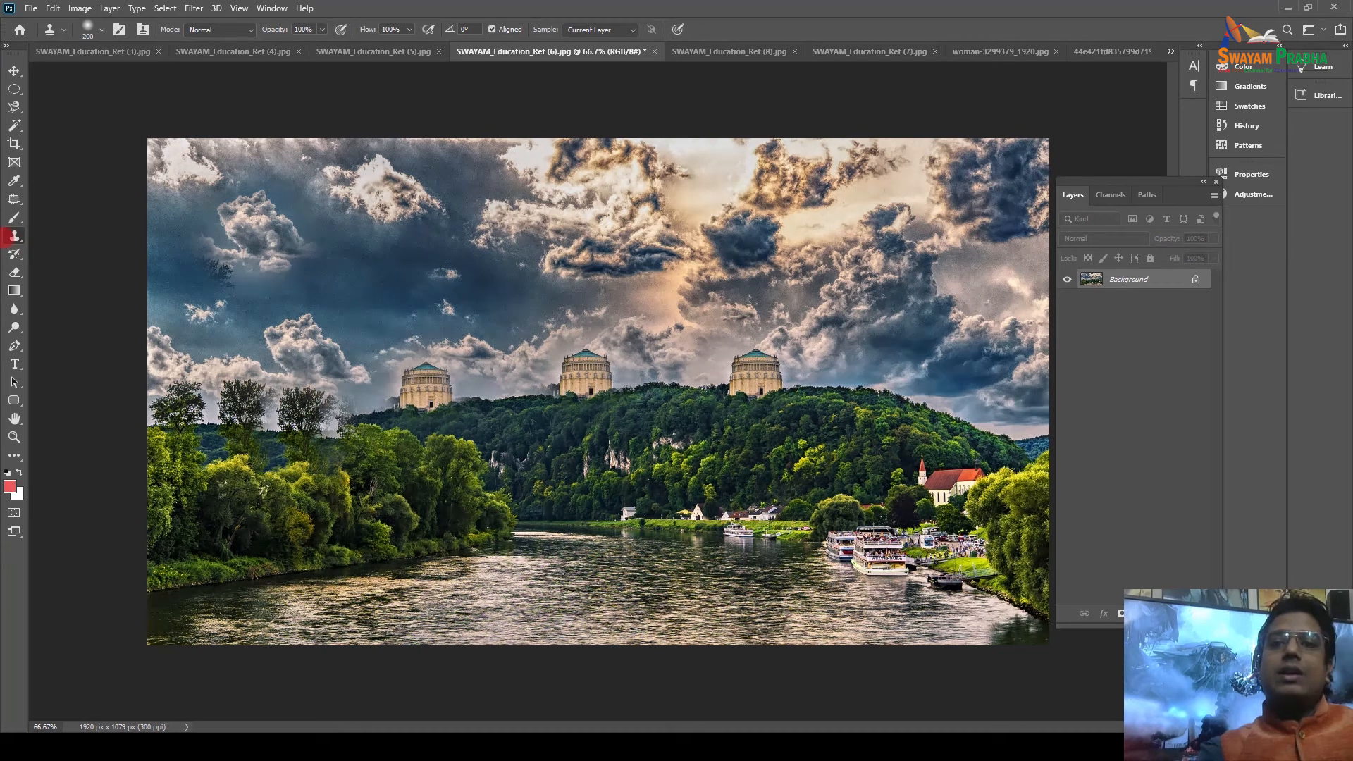
Switch to the Pattern Stamp Tool and paint a pattern stroke in the clouds.
right_click(14, 235)
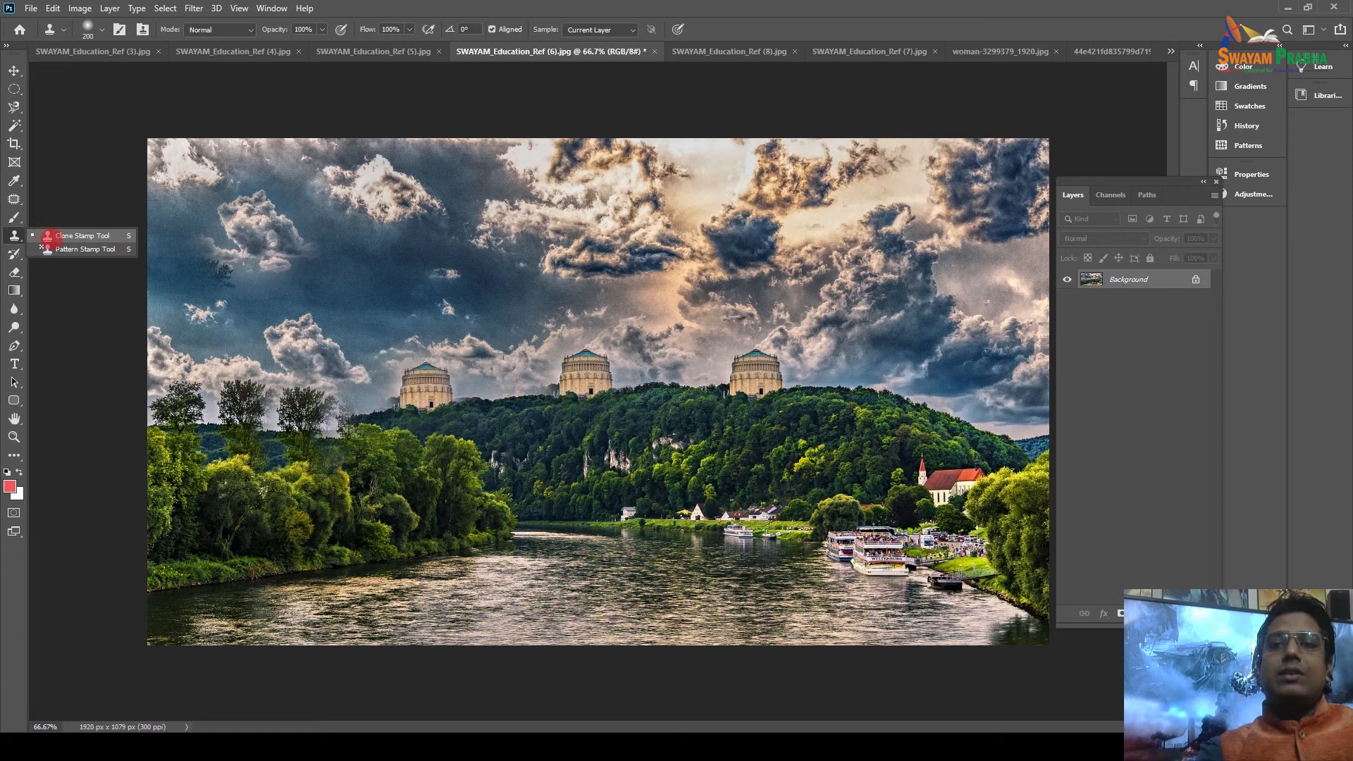
left_click(63, 249)
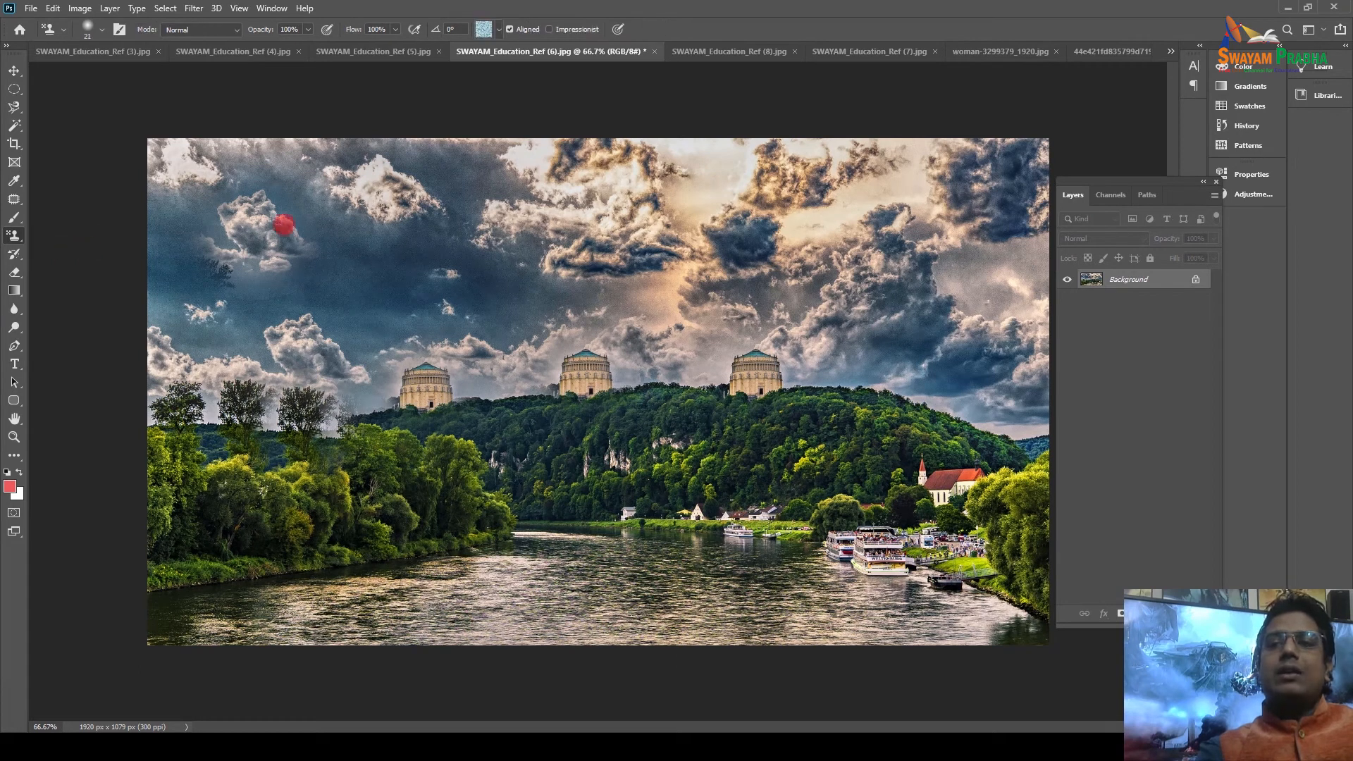
mouse_move(317, 210)
left_mouse_down()
mouse_move(282, 213)
mouse_move(339, 211)
left_mouse_up()
Paint the first Grass pattern across the upper-left sky, then bring up the Ref (8) palace photo.
left_click(499, 29)
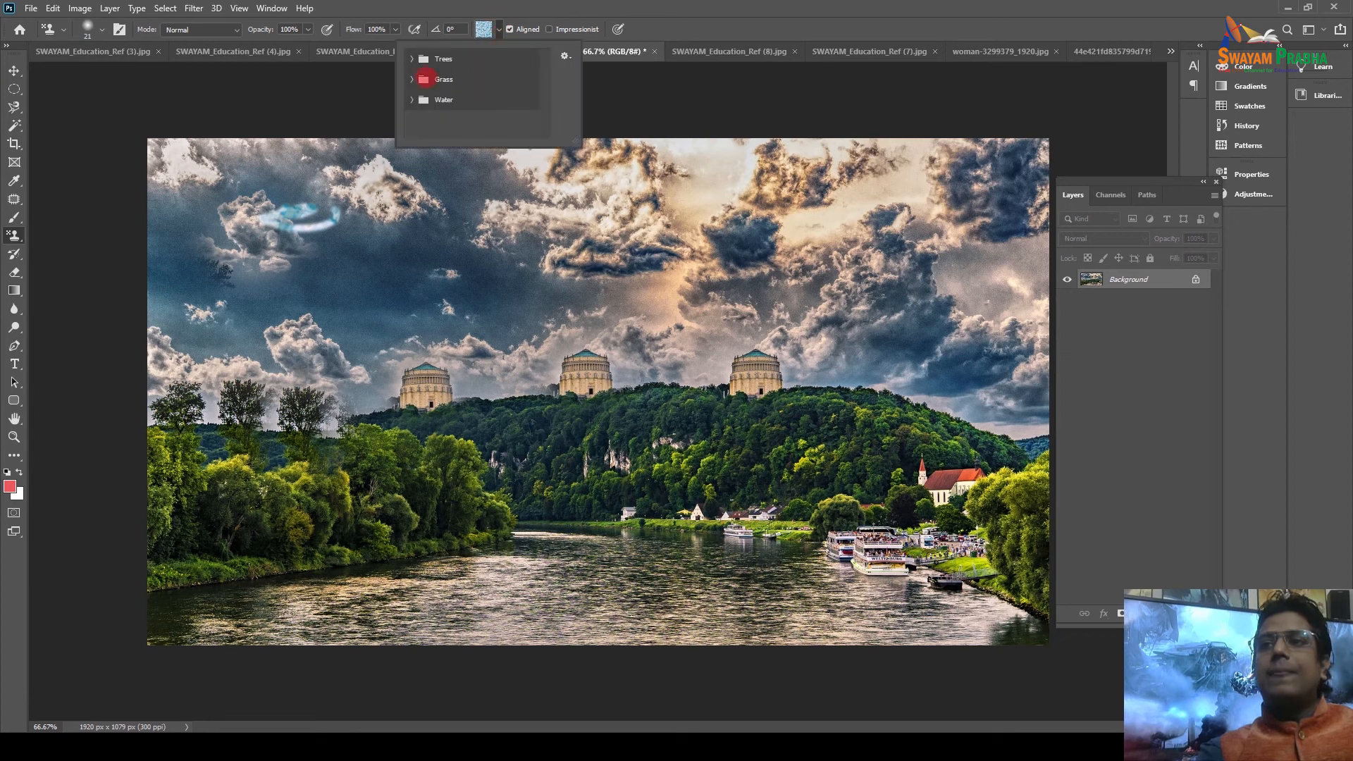
left_click(412, 79)
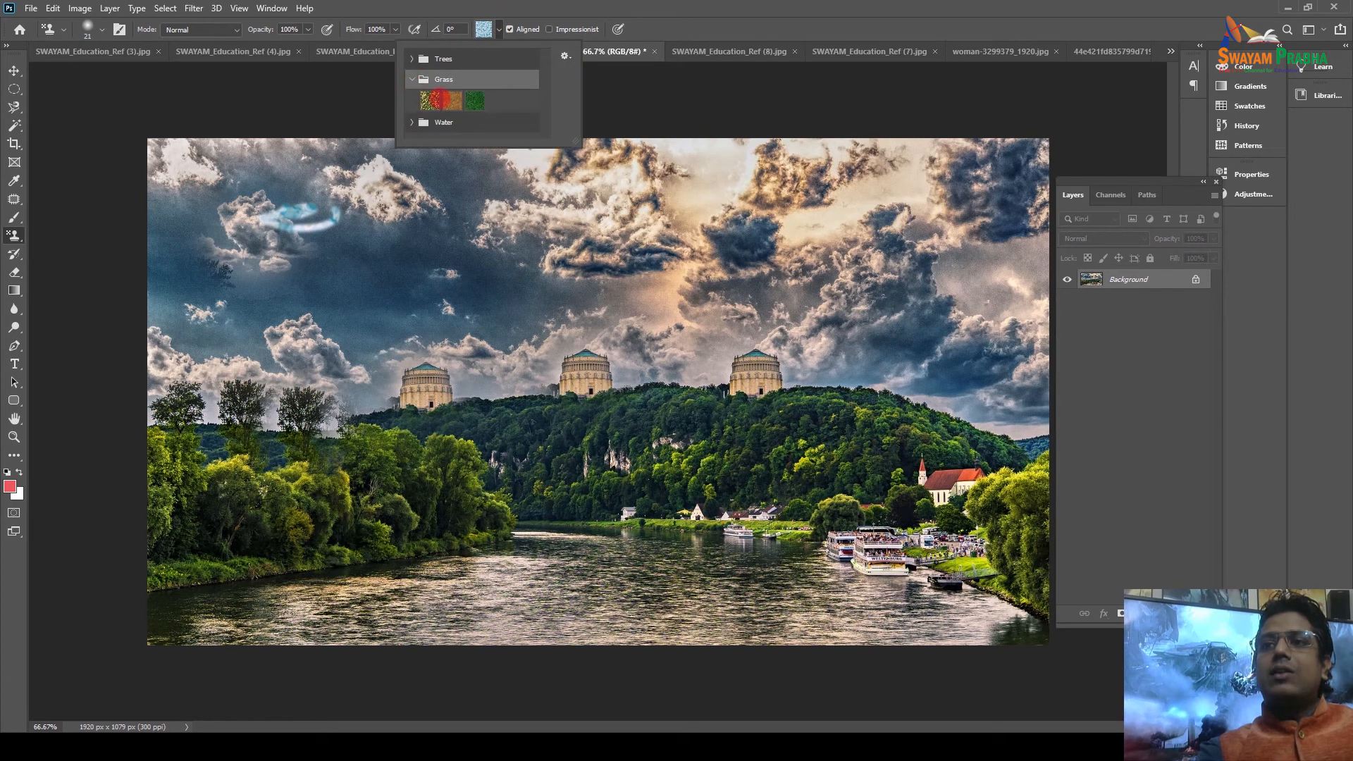
left_click(431, 100)
mouse_move(285, 171)
left_mouse_down()
mouse_move(253, 226)
mouse_move(239, 187)
mouse_move(292, 147)
mouse_move(226, 140)
mouse_move(163, 185)
mouse_move(49, 212)
mouse_move(217, 224)
mouse_move(362, 199)
mouse_move(362, 179)
mouse_move(338, 201)
mouse_move(366, 184)
mouse_move(407, 201)
mouse_move(352, 219)
mouse_move(154, 208)
mouse_move(235, 190)
left_mouse_up()
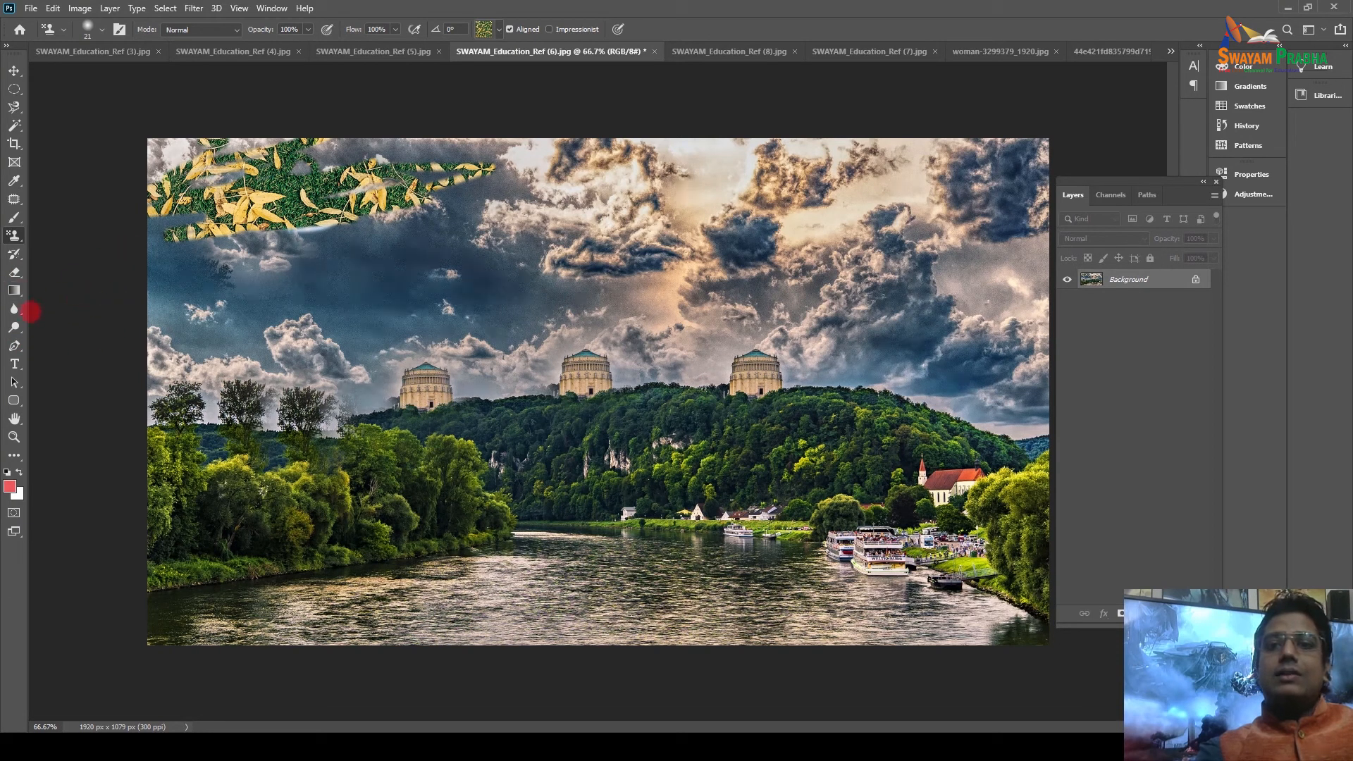
left_click(689, 50)
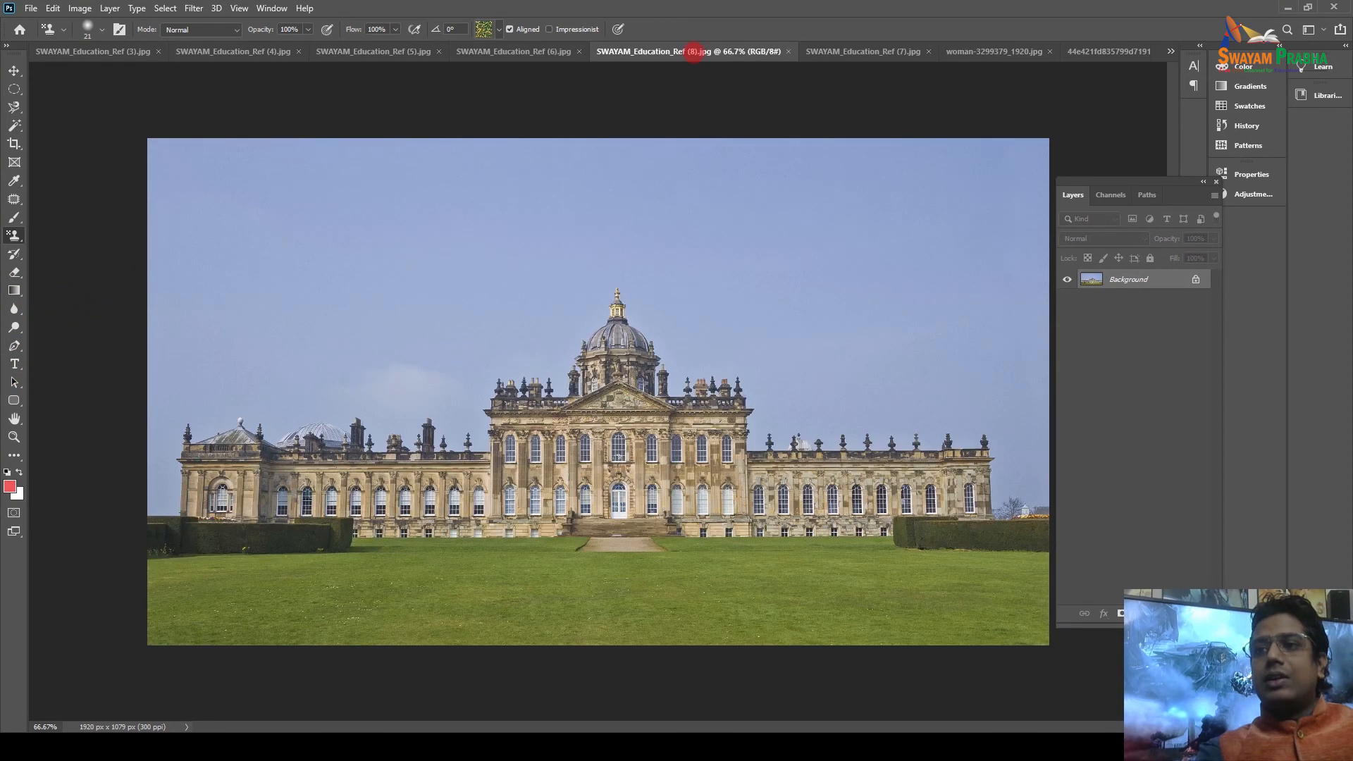
Bring up woman-5299379_1920.jpg and zoom out to see the whole portrait.
left_click(931, 51)
left_click(1036, 51)
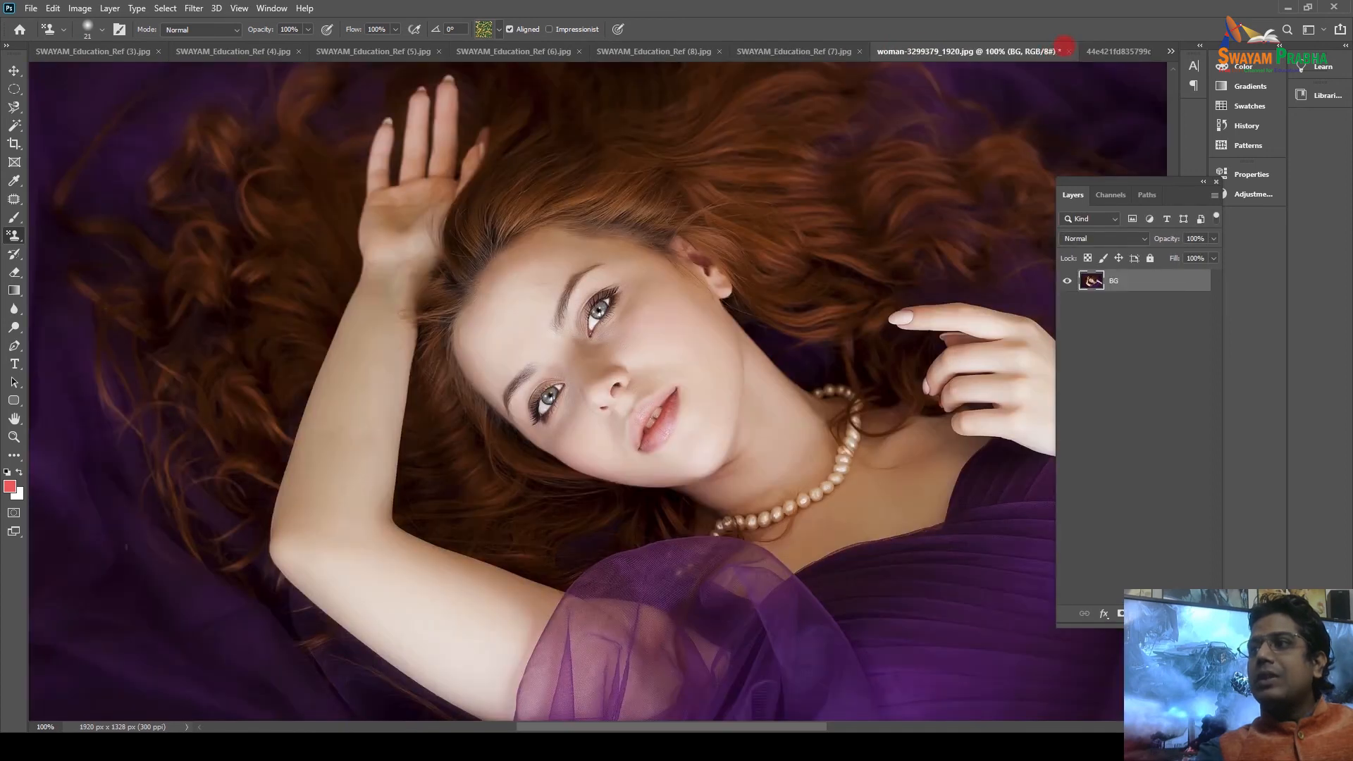
key("ctrl+minus")
key("ctrl+minus")
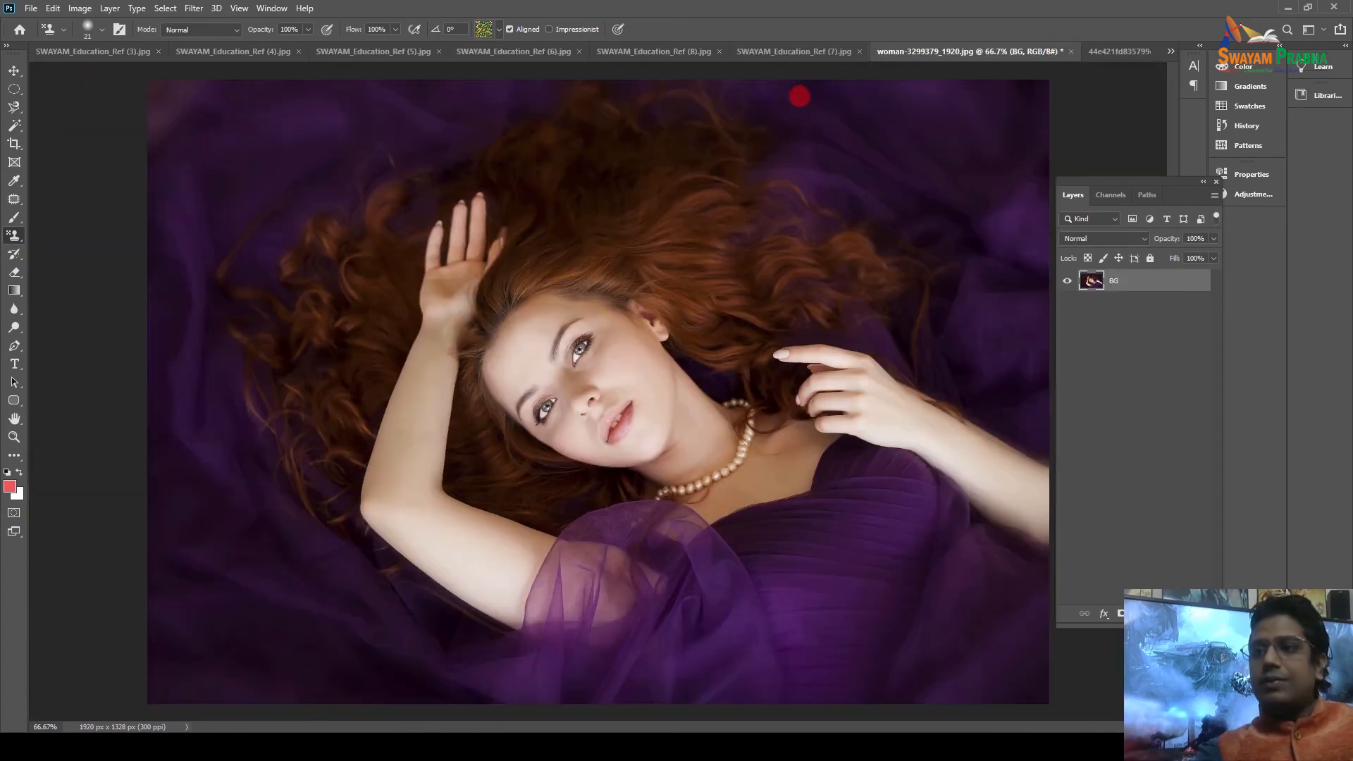
Test the Eraser on the forehead and hand, undo it, and add an empty Layer 1 above BG.
left_click(14, 272)
mouse_move(561, 310)
left_mouse_down()
mouse_move(574, 340)
mouse_move(571, 310)
left_mouse_up()
left_click(689, 236, "shift")
key("ctrl+z")
key("ctrl+z")
key("ctrl+z")
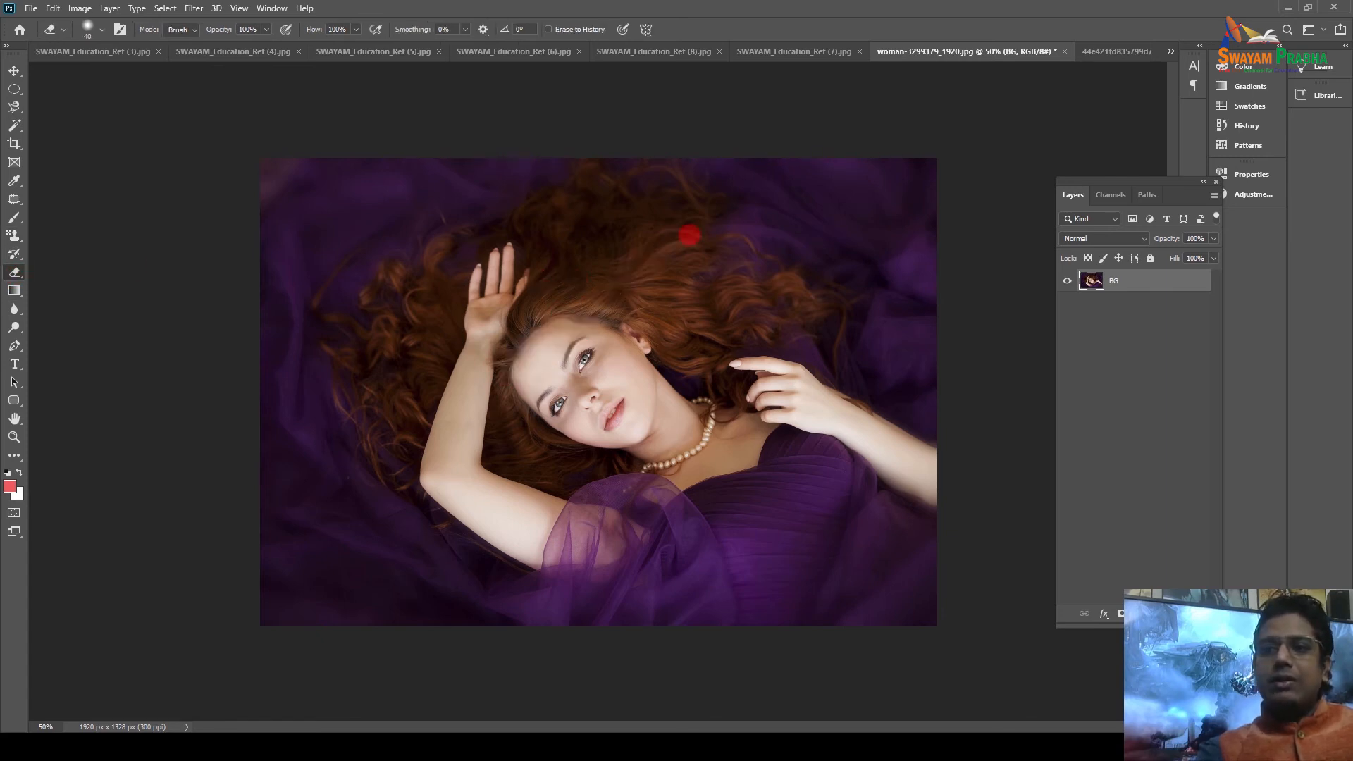
mouse_move(483, 320)
left_mouse_down()
mouse_move(521, 286)
mouse_move(486, 278)
left_mouse_up()
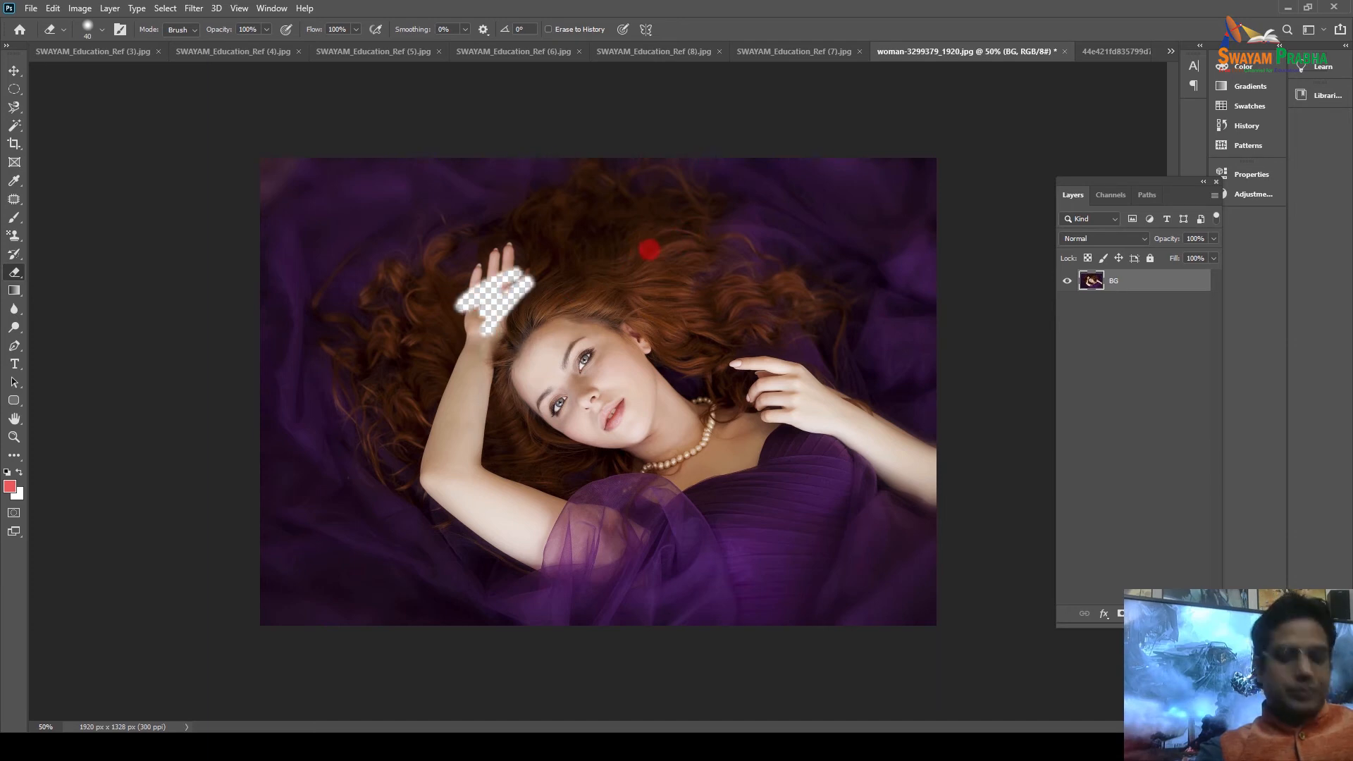
key("ctrl+z")
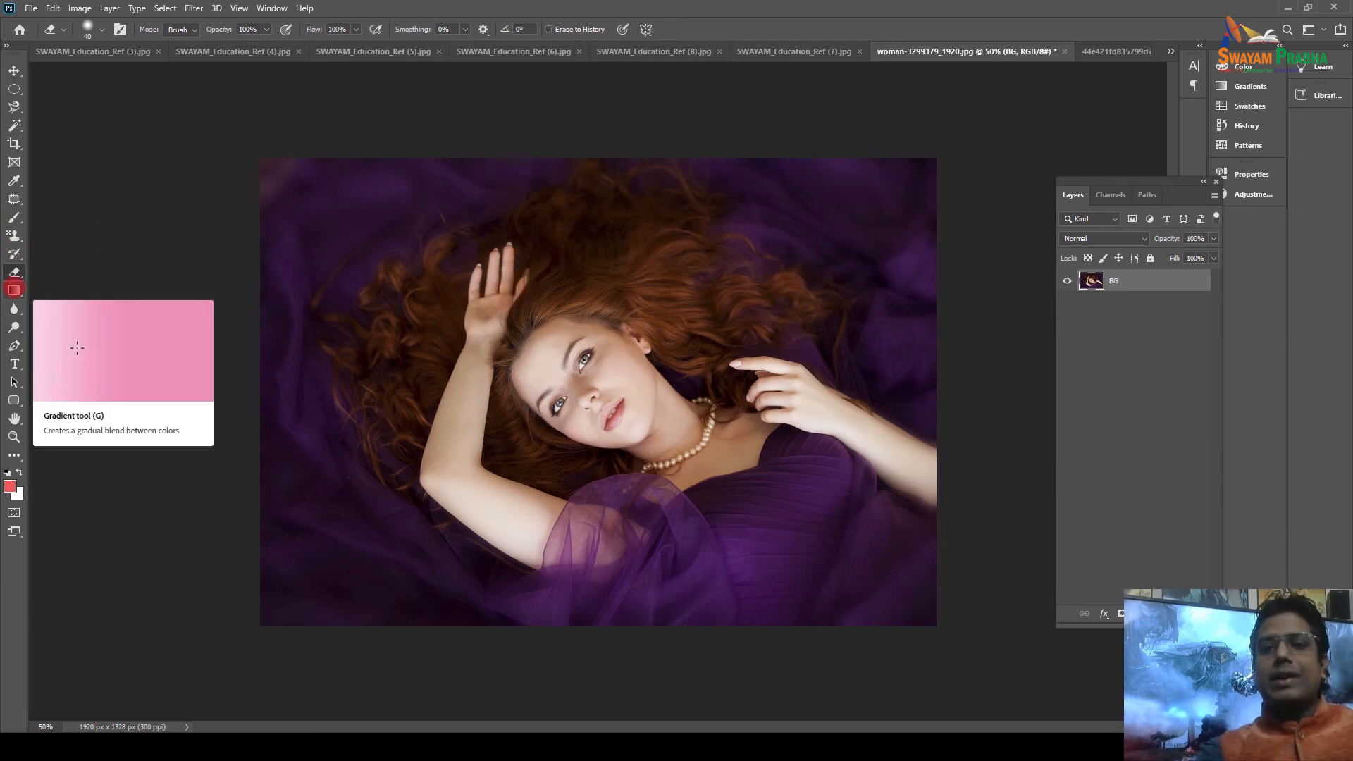
left_click(1181, 613)
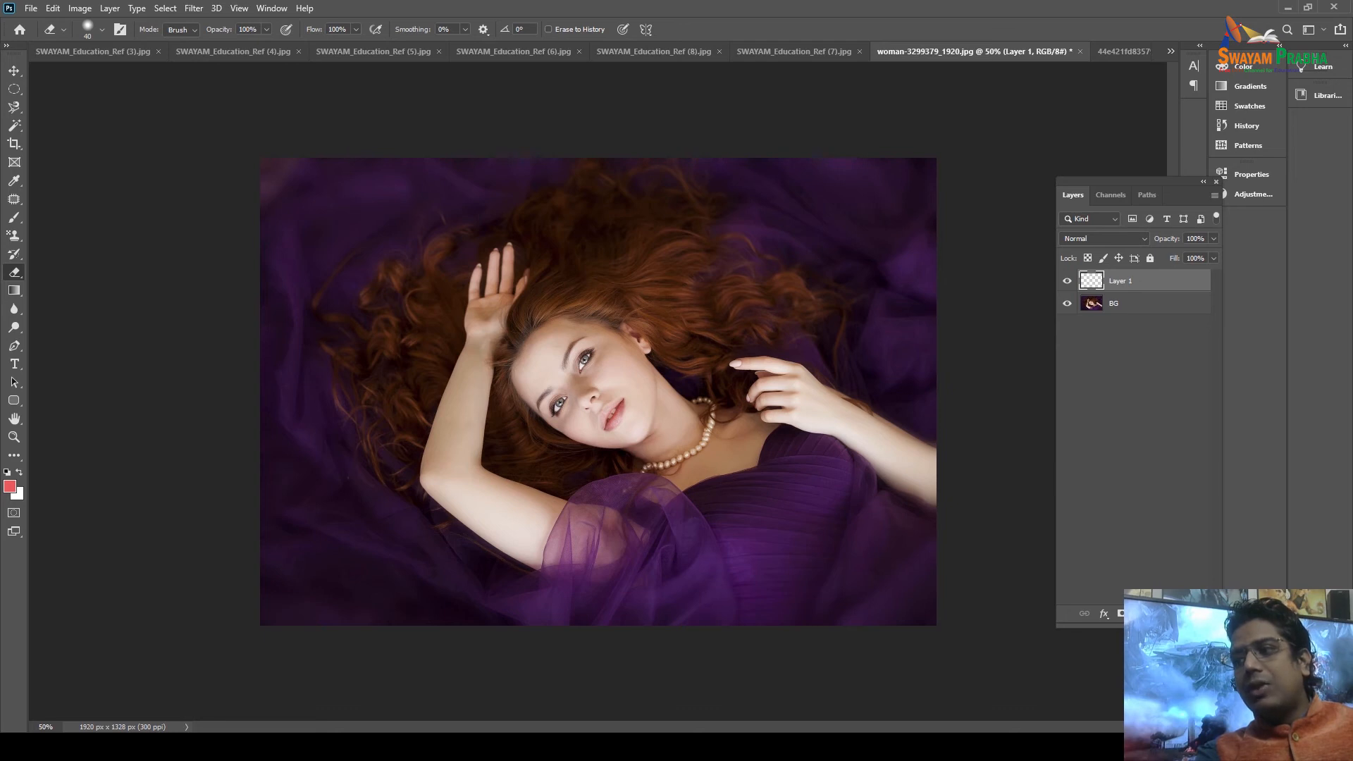
Rename Layer 1 to 'filter'.
double_click(1117, 280)
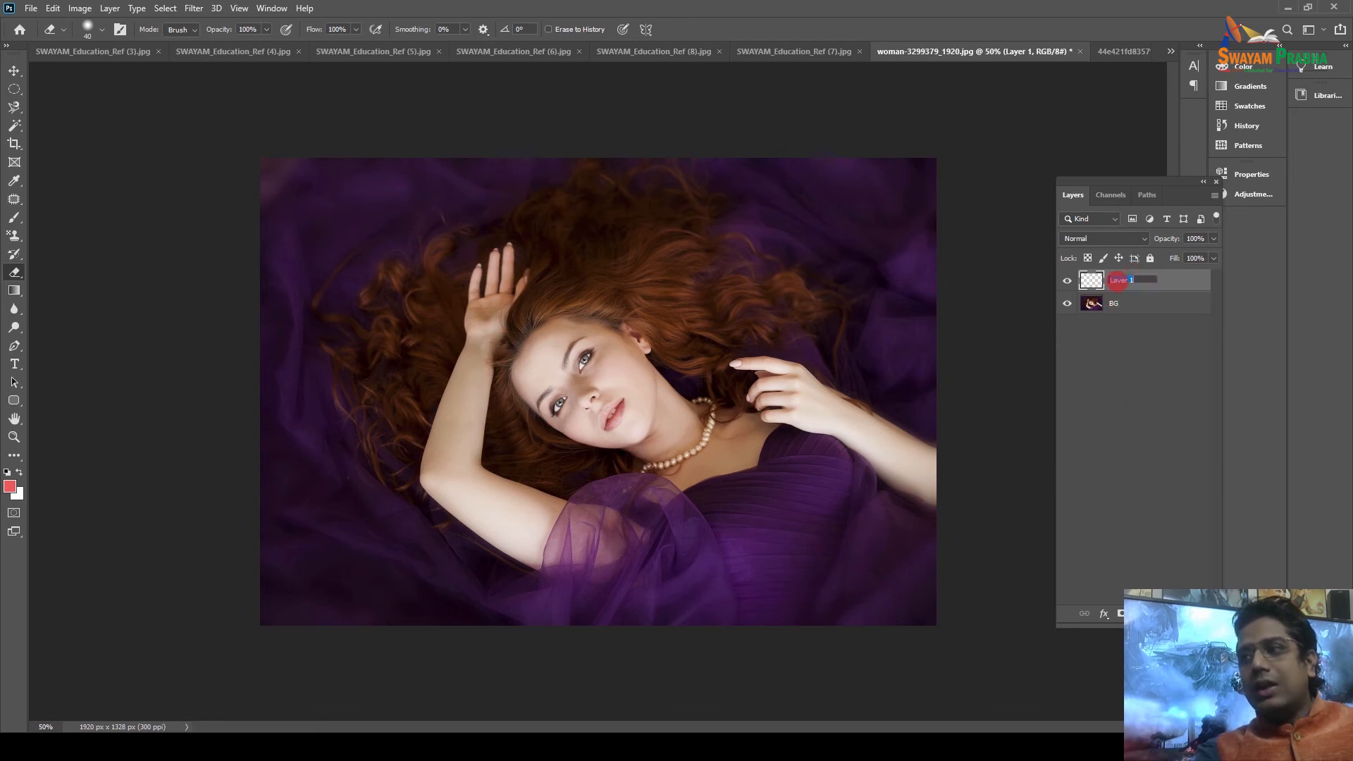
type("lter")
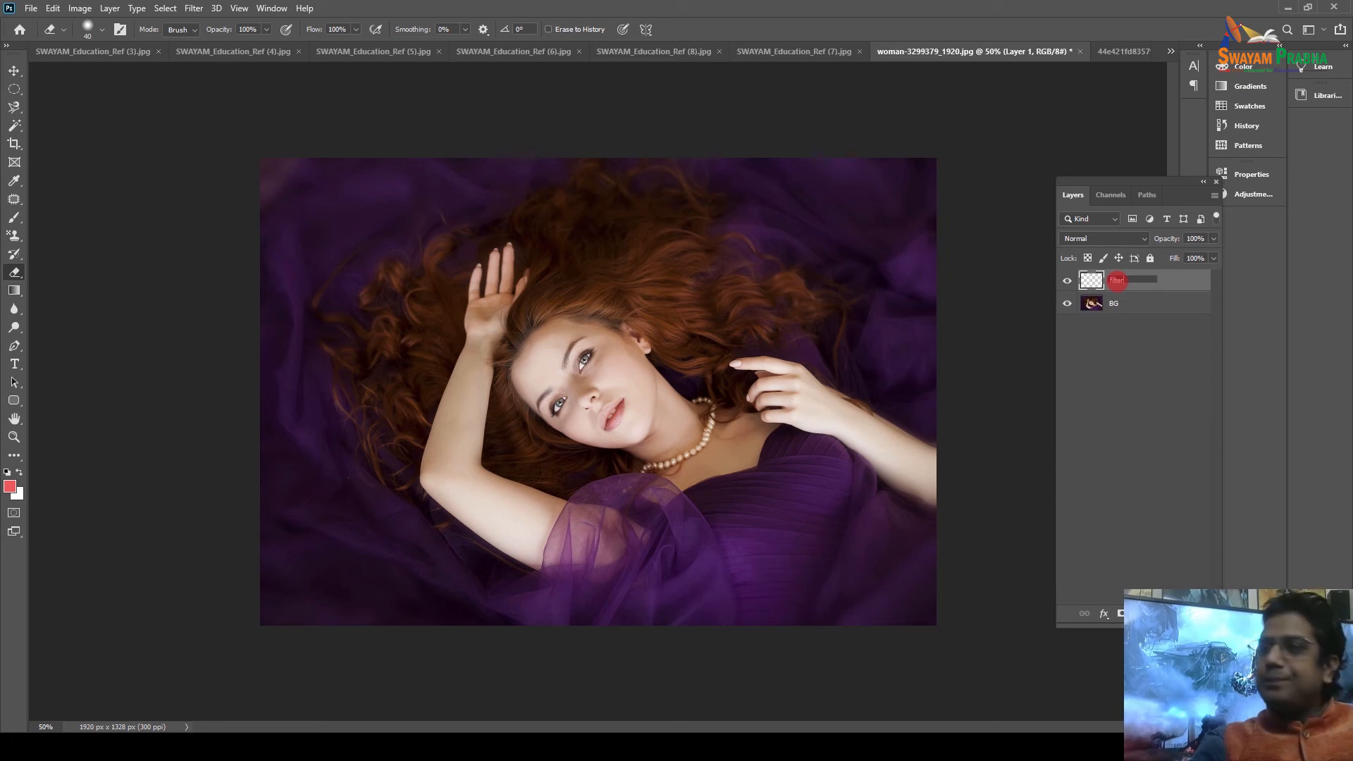
key("Return")
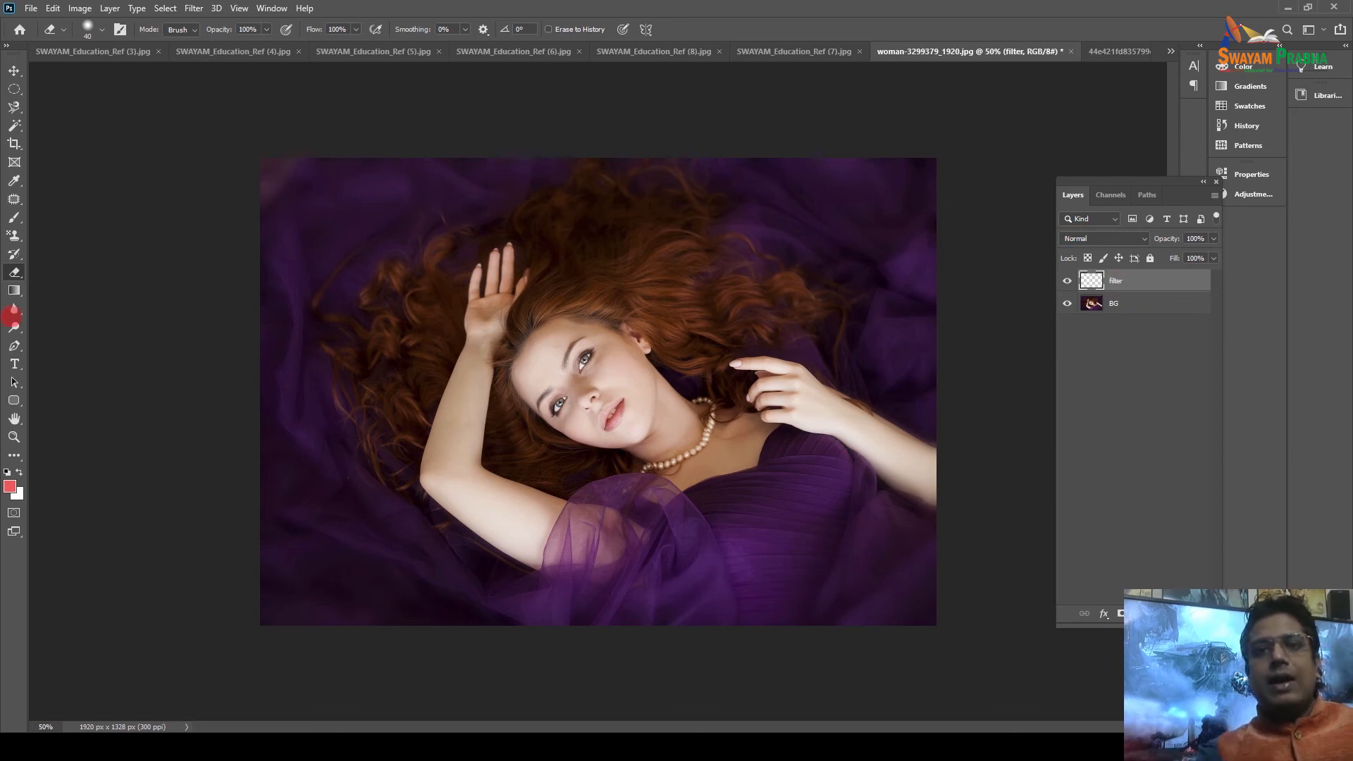
Choose a purple-to-pink Gradient preset from the Pinks group after trying some Blues.
left_click(14, 290)
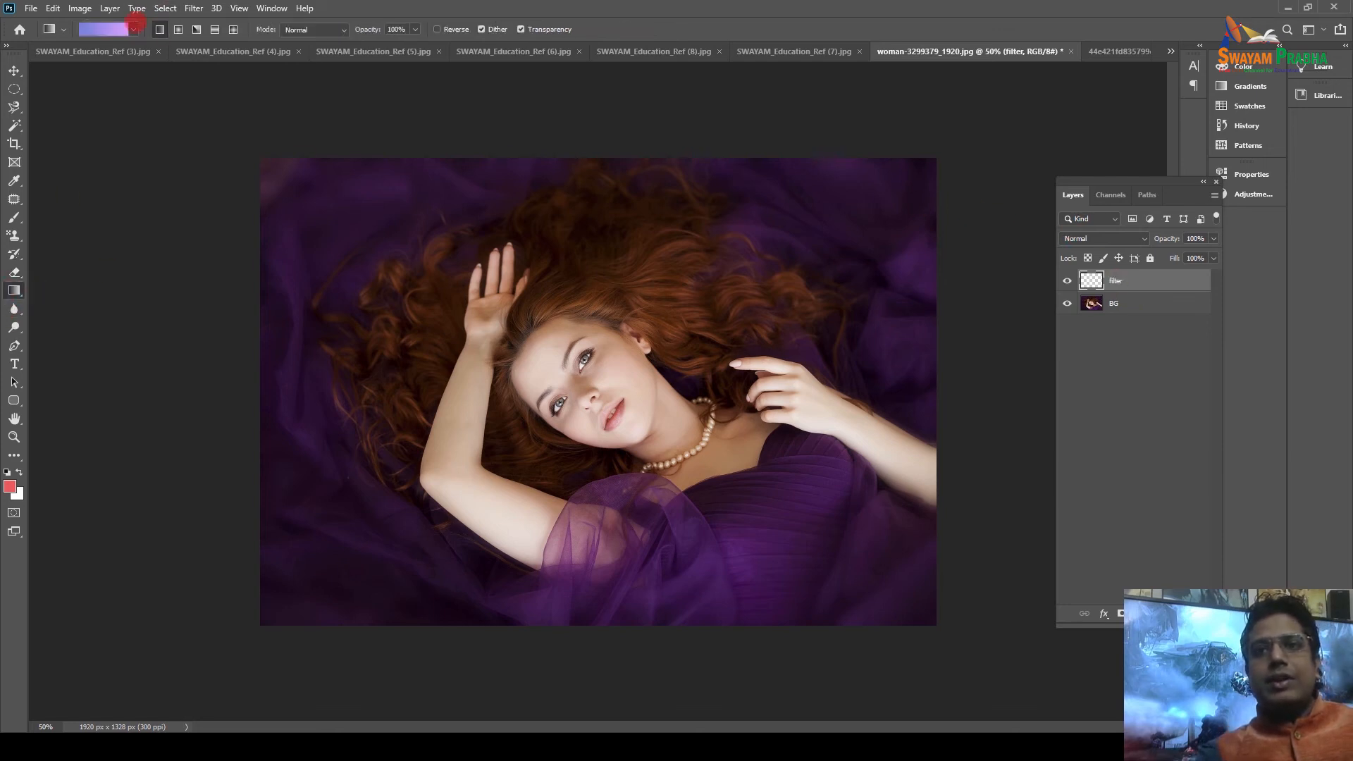
left_click(134, 28)
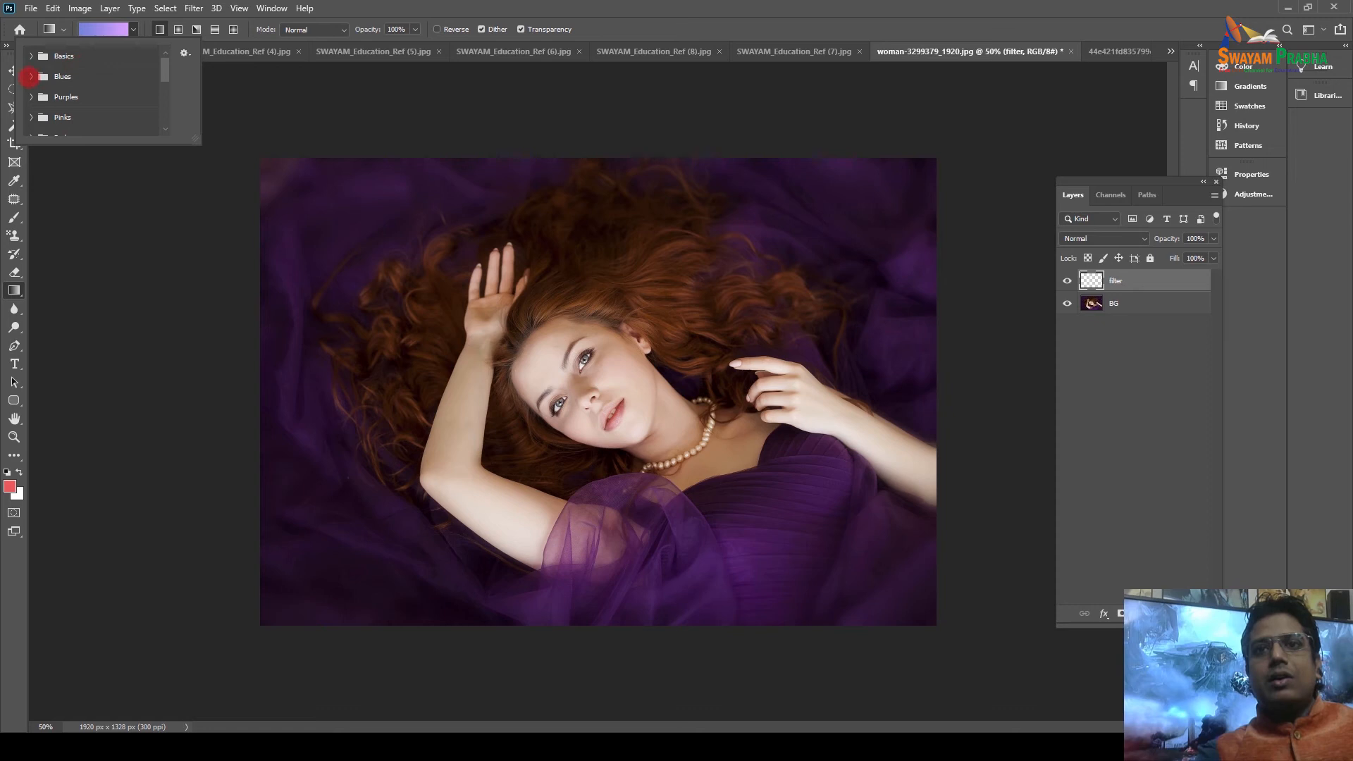
left_click(30, 77)
left_click(83, 97)
left_click(138, 111)
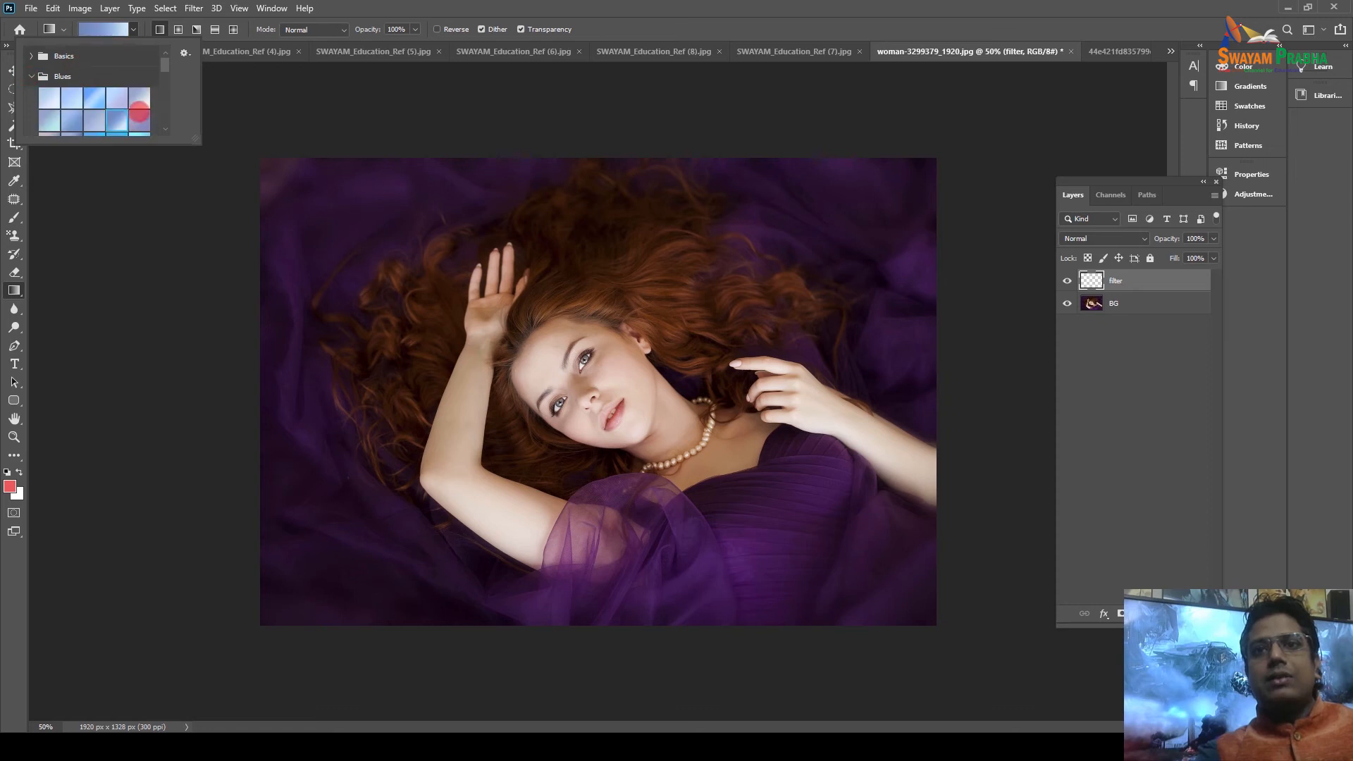
scroll(80, 102, "down", 3)
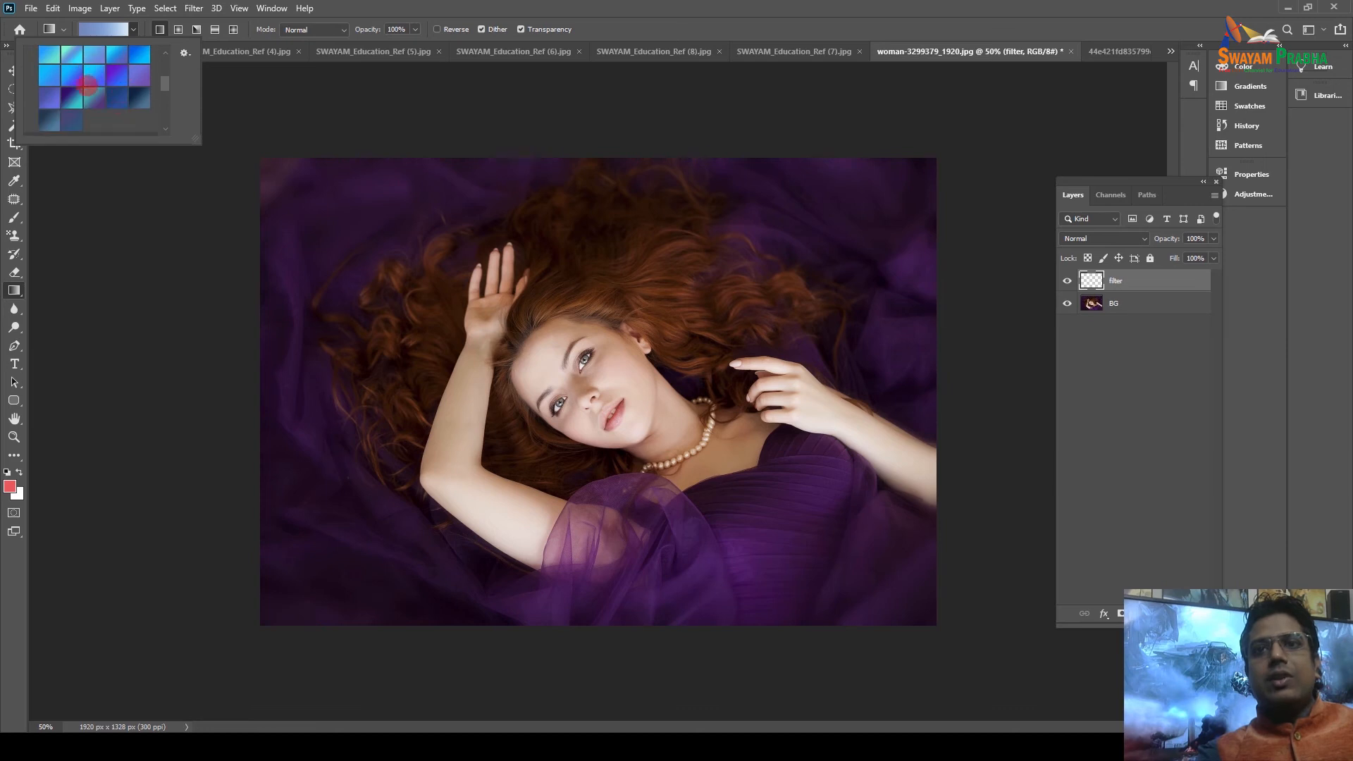
scroll(56, 92, "down", 3)
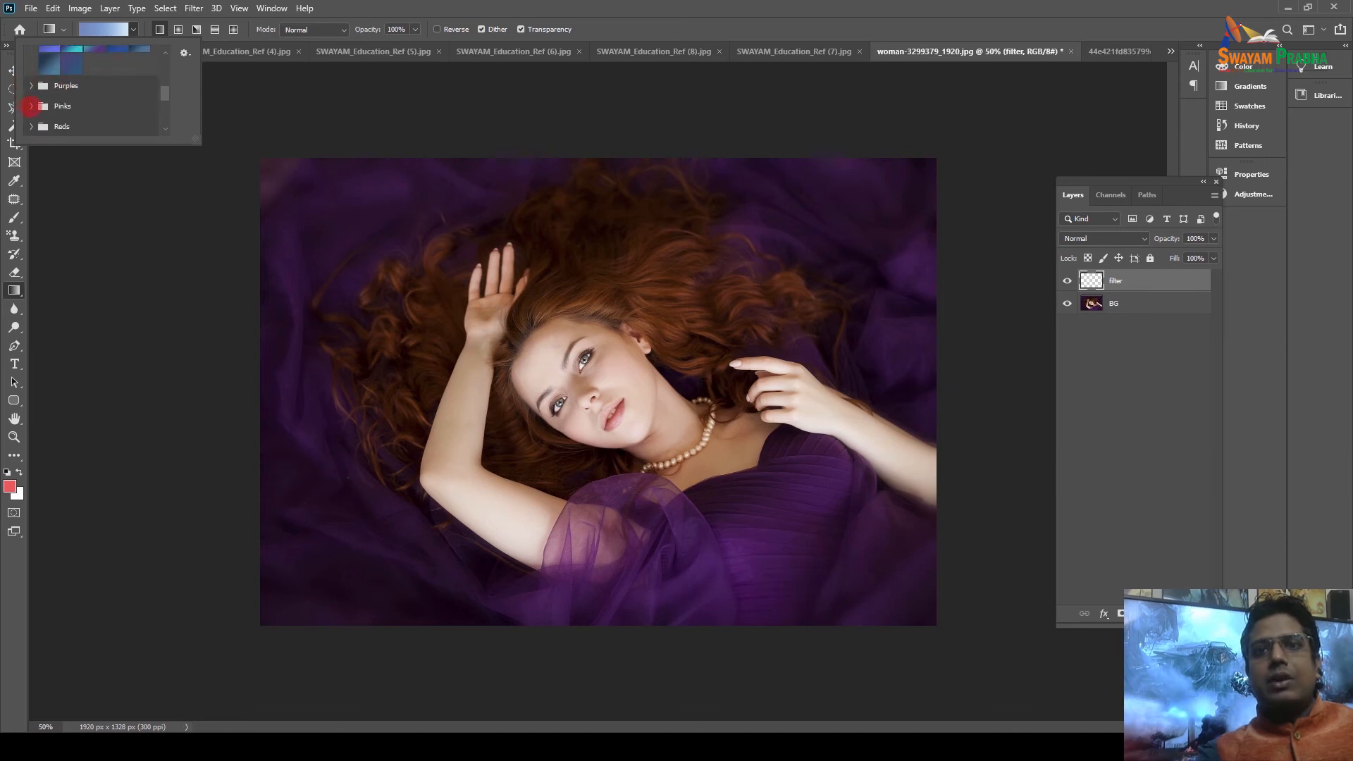
left_click(31, 106)
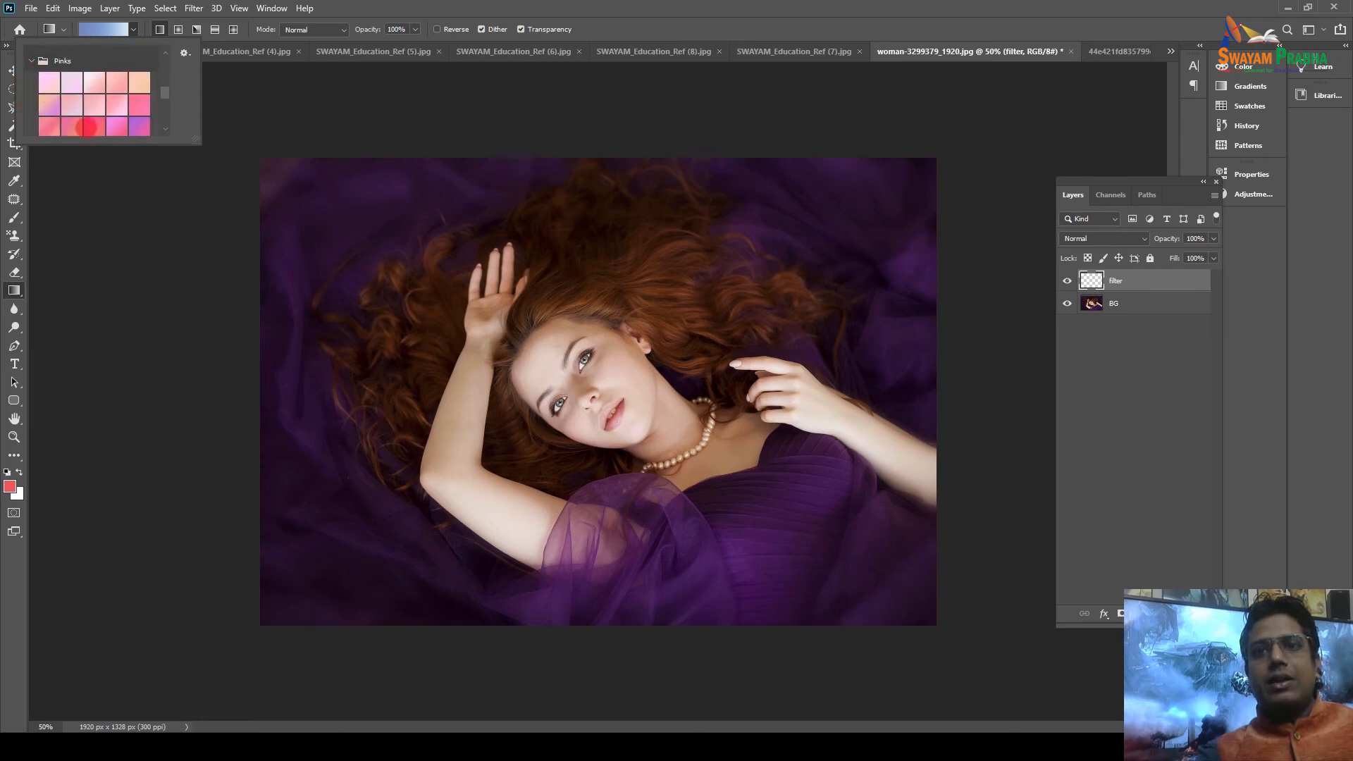
left_click(88, 127)
left_click(138, 125)
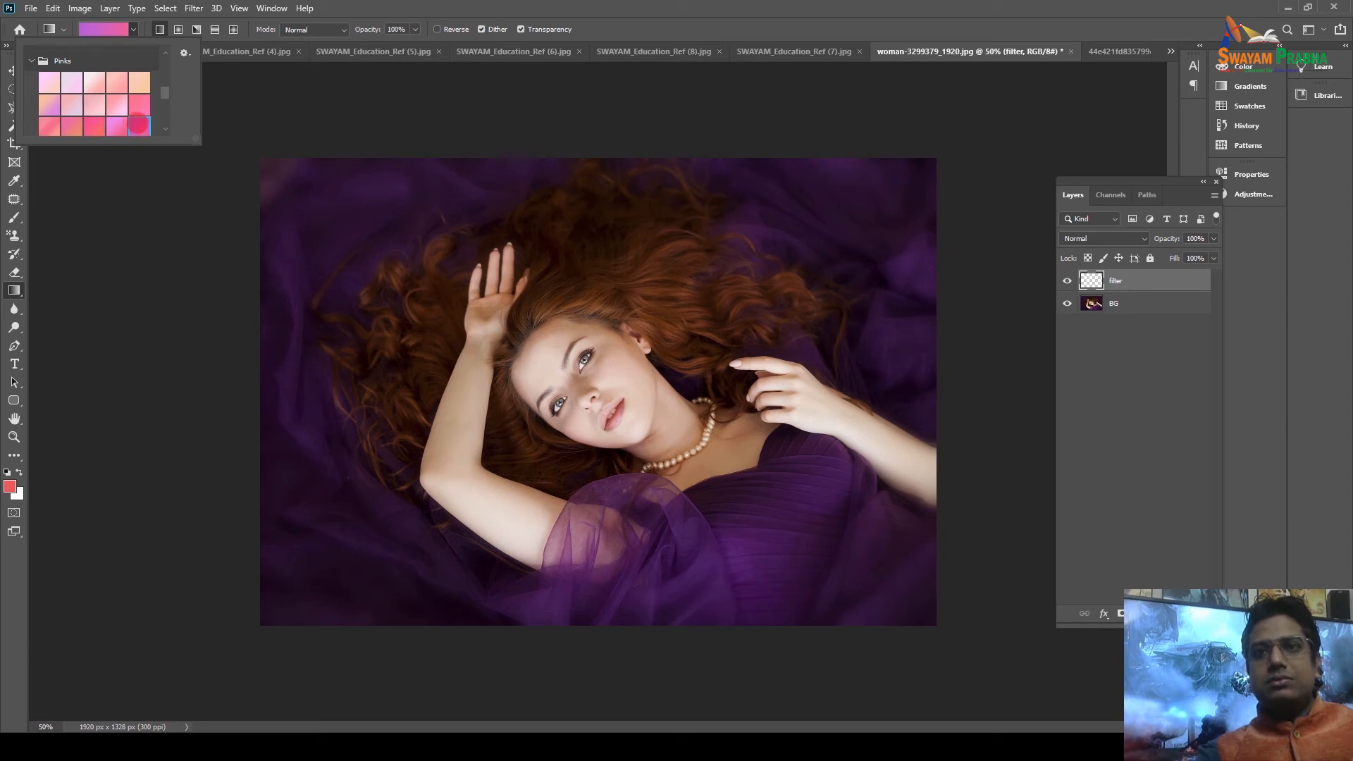
double_click(142, 123)
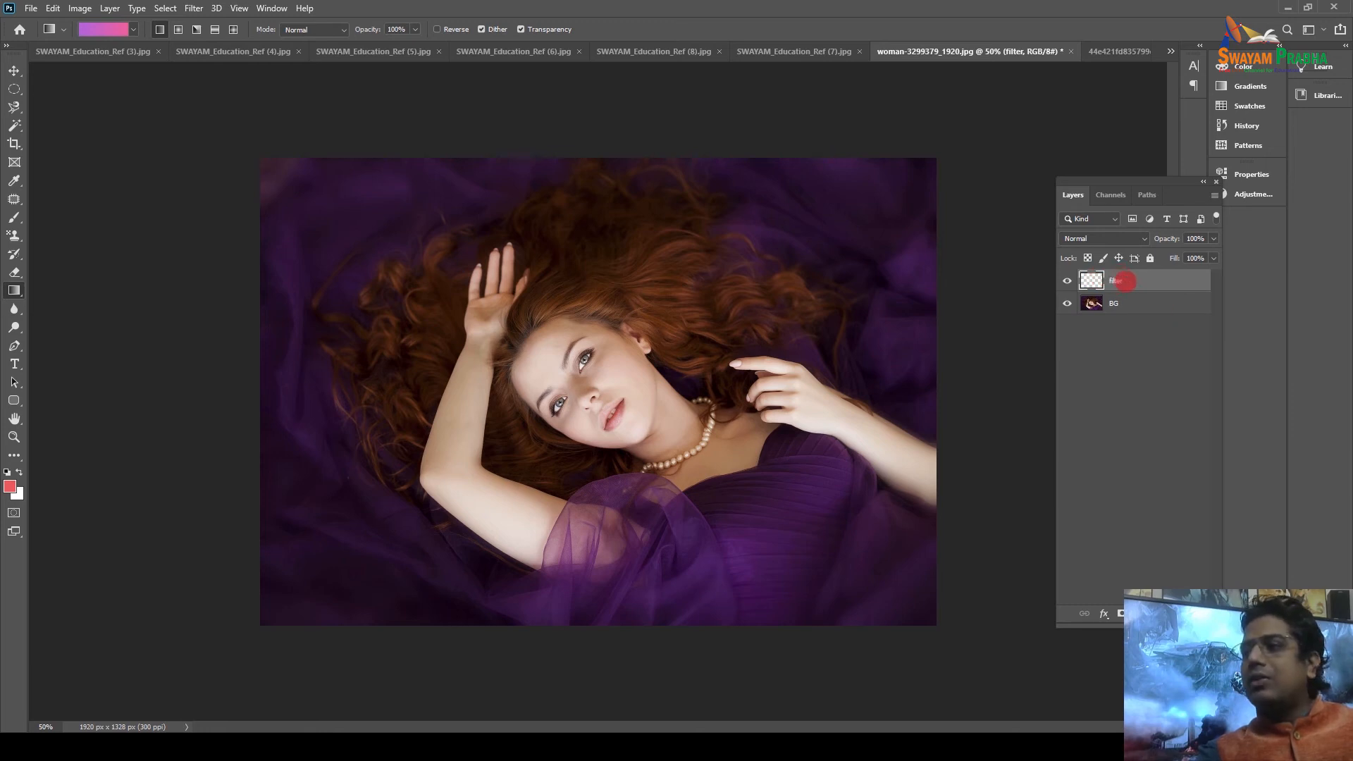
Drag a diagonal purple-to-pink gradient across the filter layer and toggle it to compare.
left_click_drag(384, 229, 923, 616)
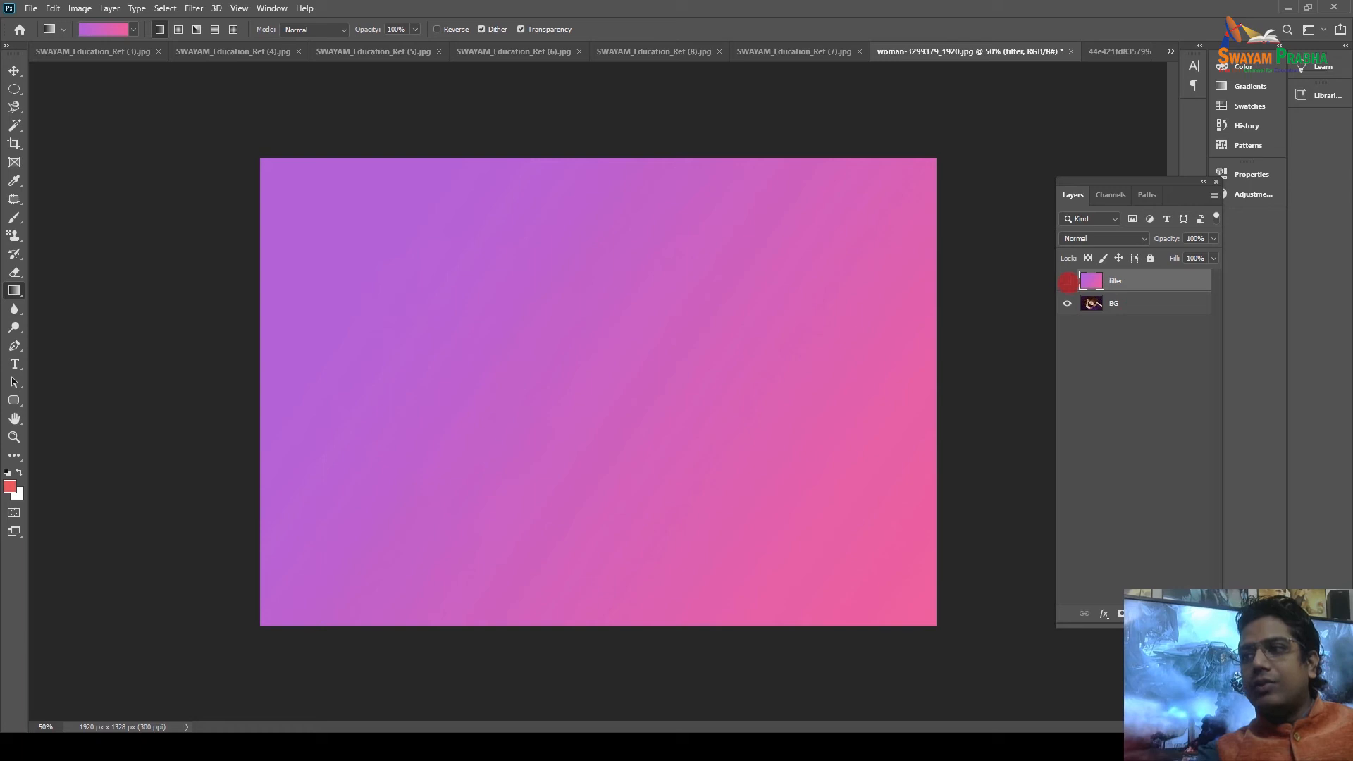
left_click(1067, 281)
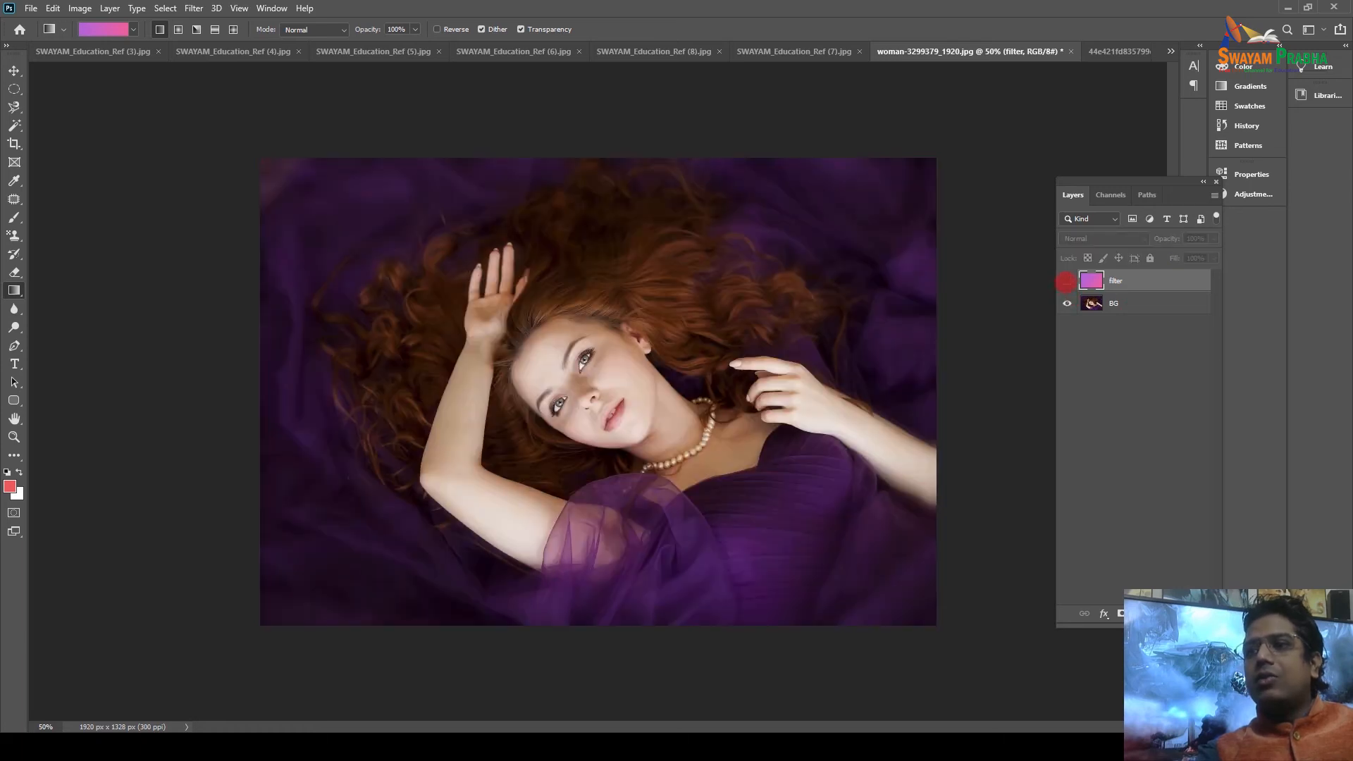
left_click(1066, 281)
left_click(1066, 281)
left_click(1066, 281)
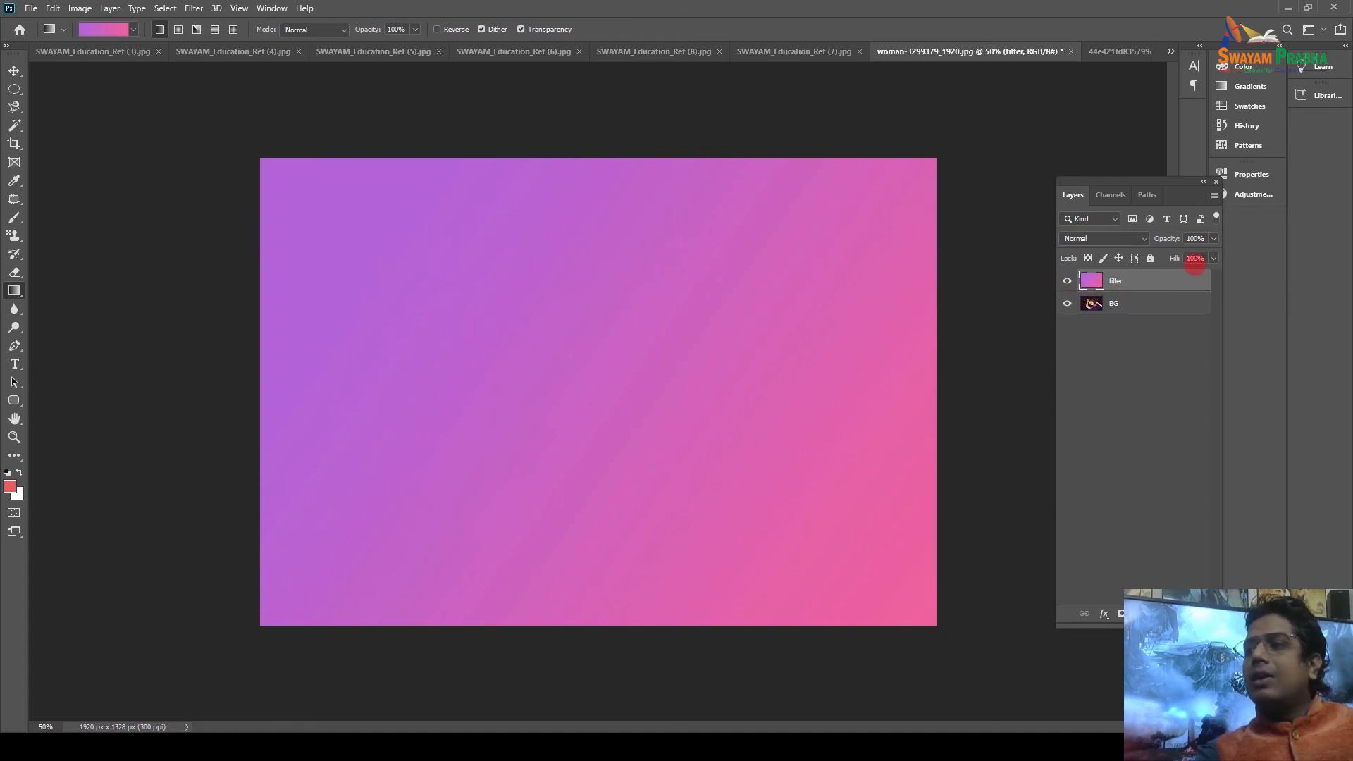
Test the filter layer's opacity at about 42%, then restore it to 100%.
left_click_drag(1212, 240, 1183, 254)
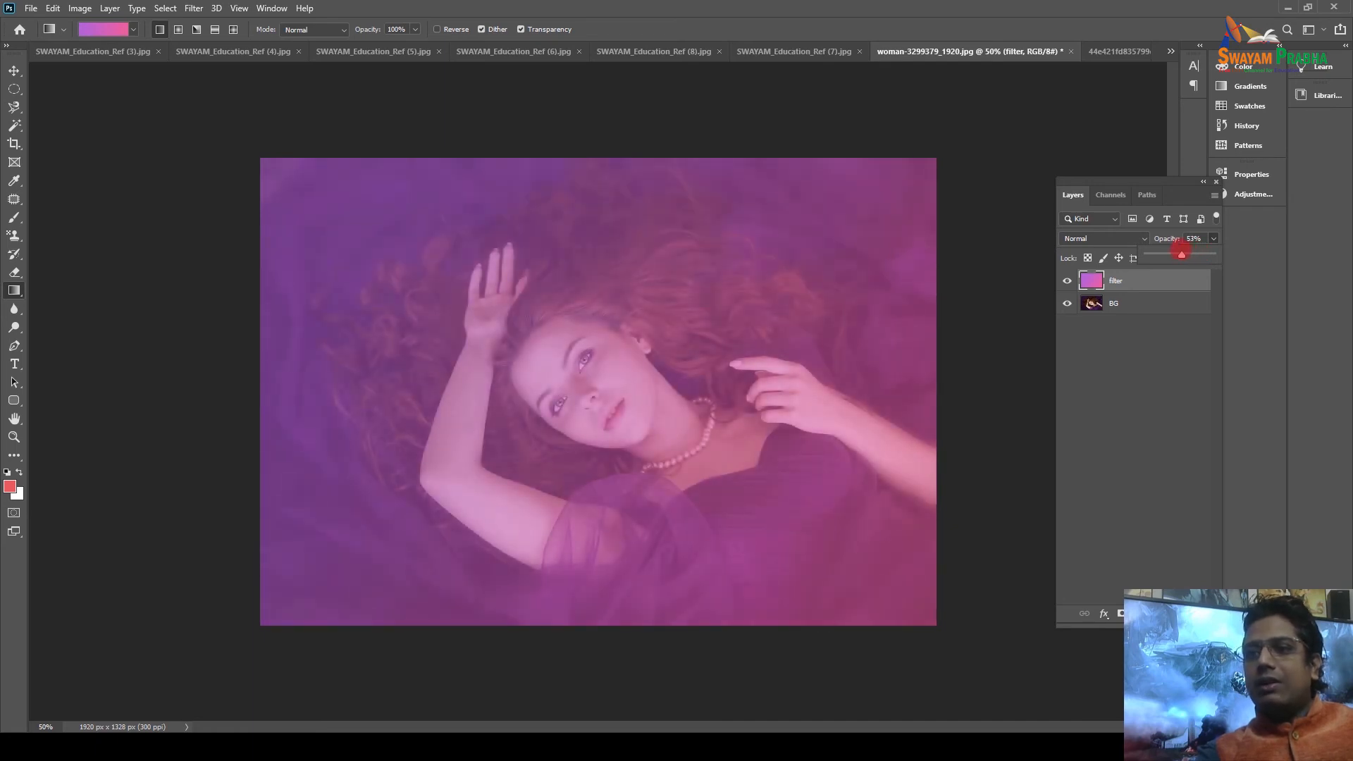
left_click_drag(1181, 252, 1174, 255)
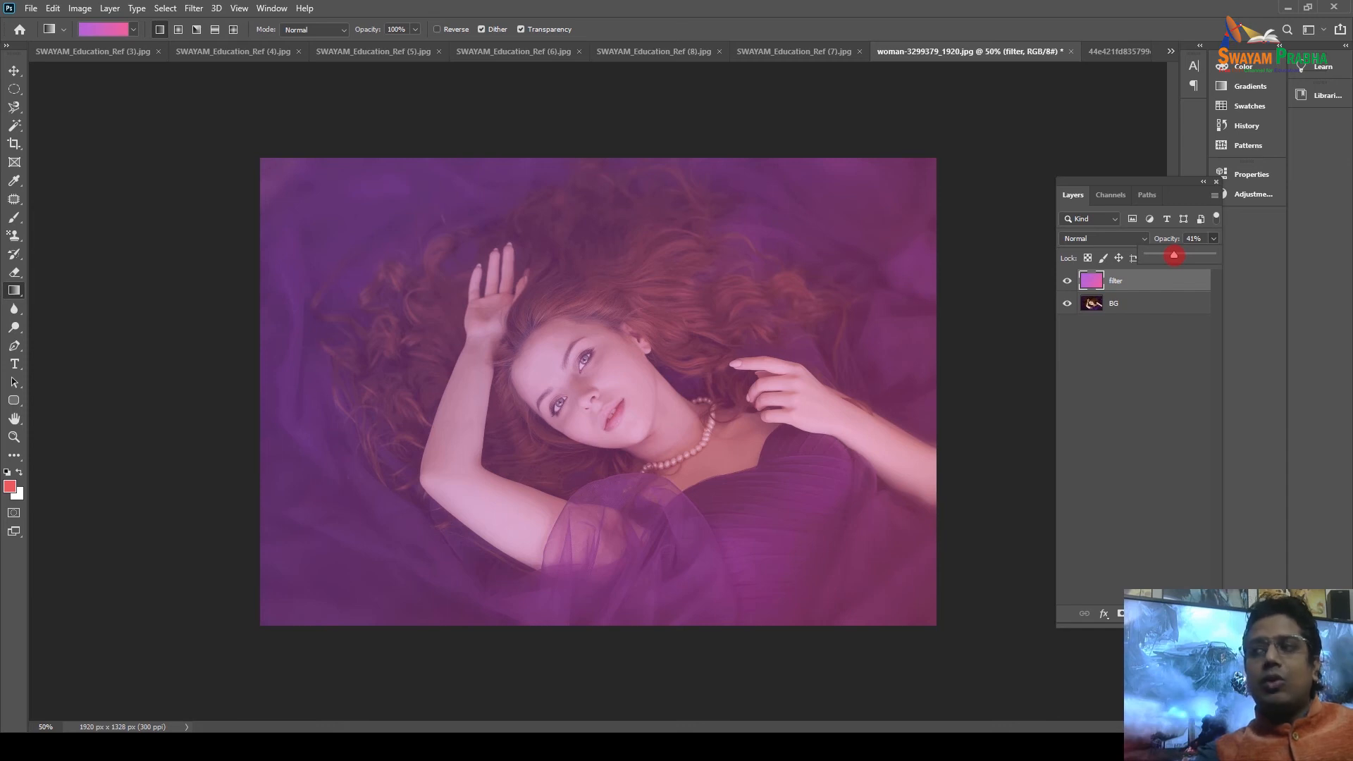
left_click_drag(1174, 255, 1268, 263)
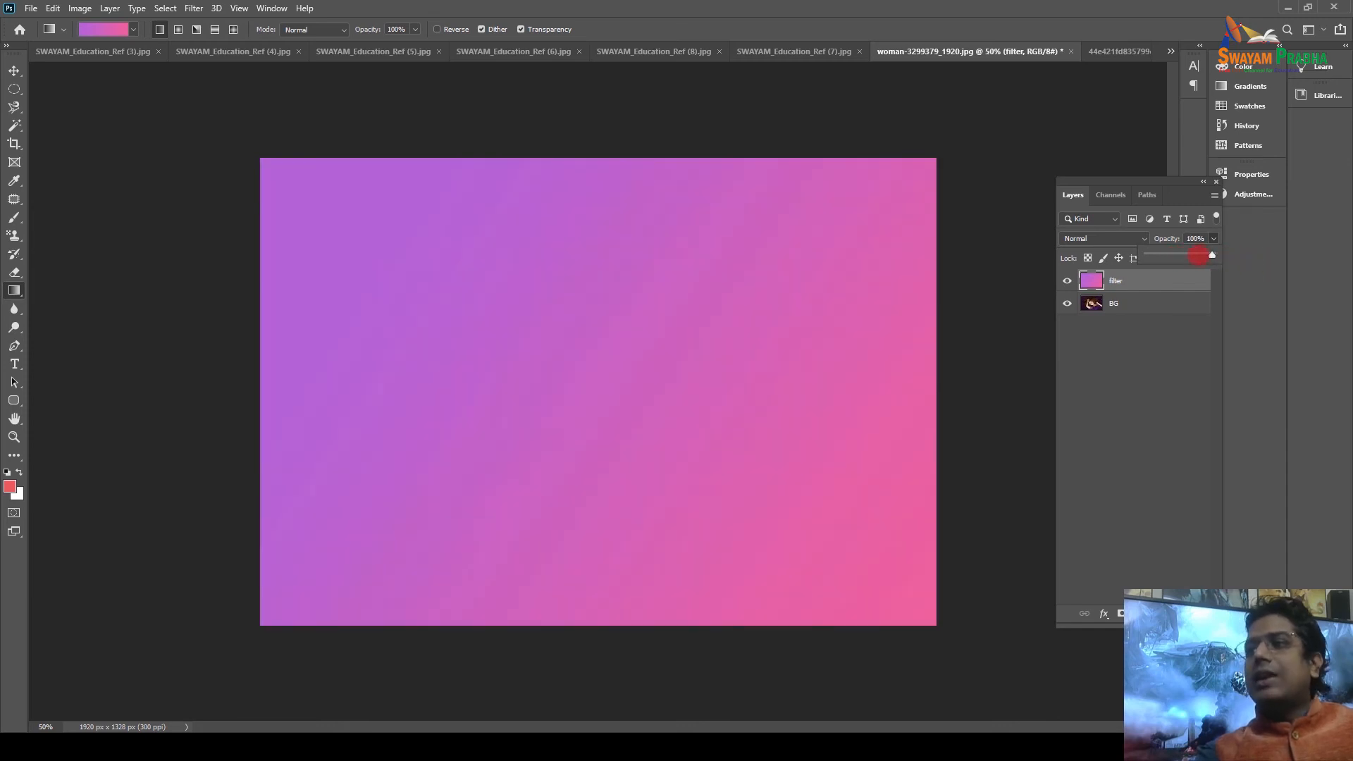
left_click(1096, 238)
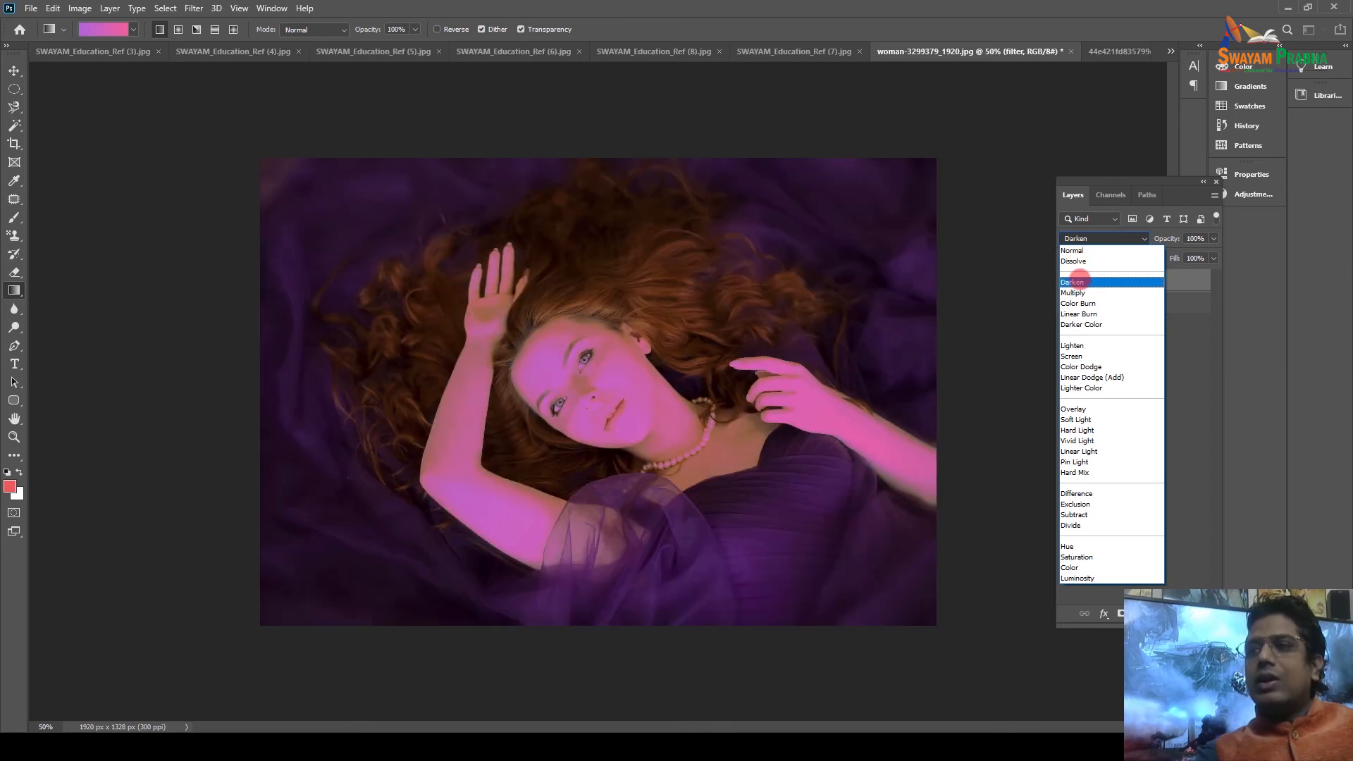
Blend the filter layer in Multiply and toggle it to compare.
left_click(1075, 291)
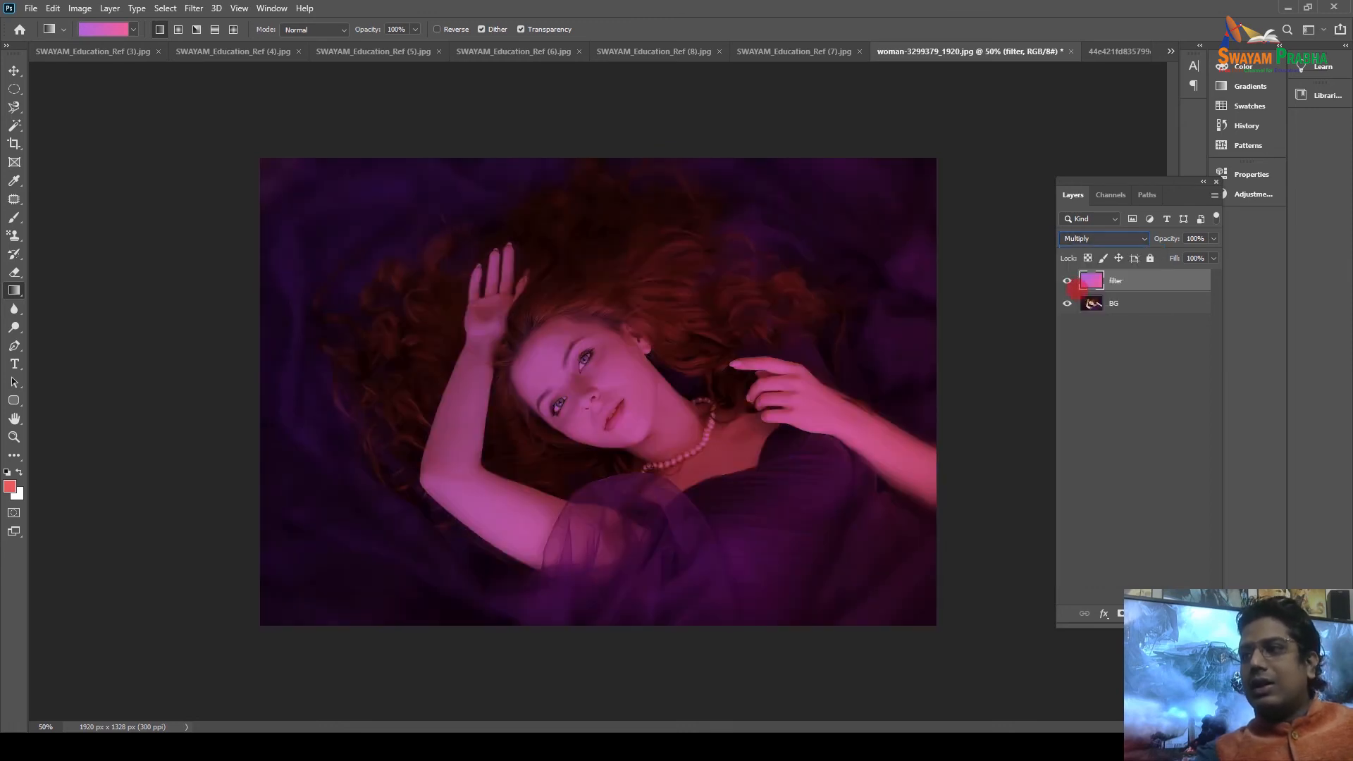
left_click(1067, 281)
left_click(1066, 281)
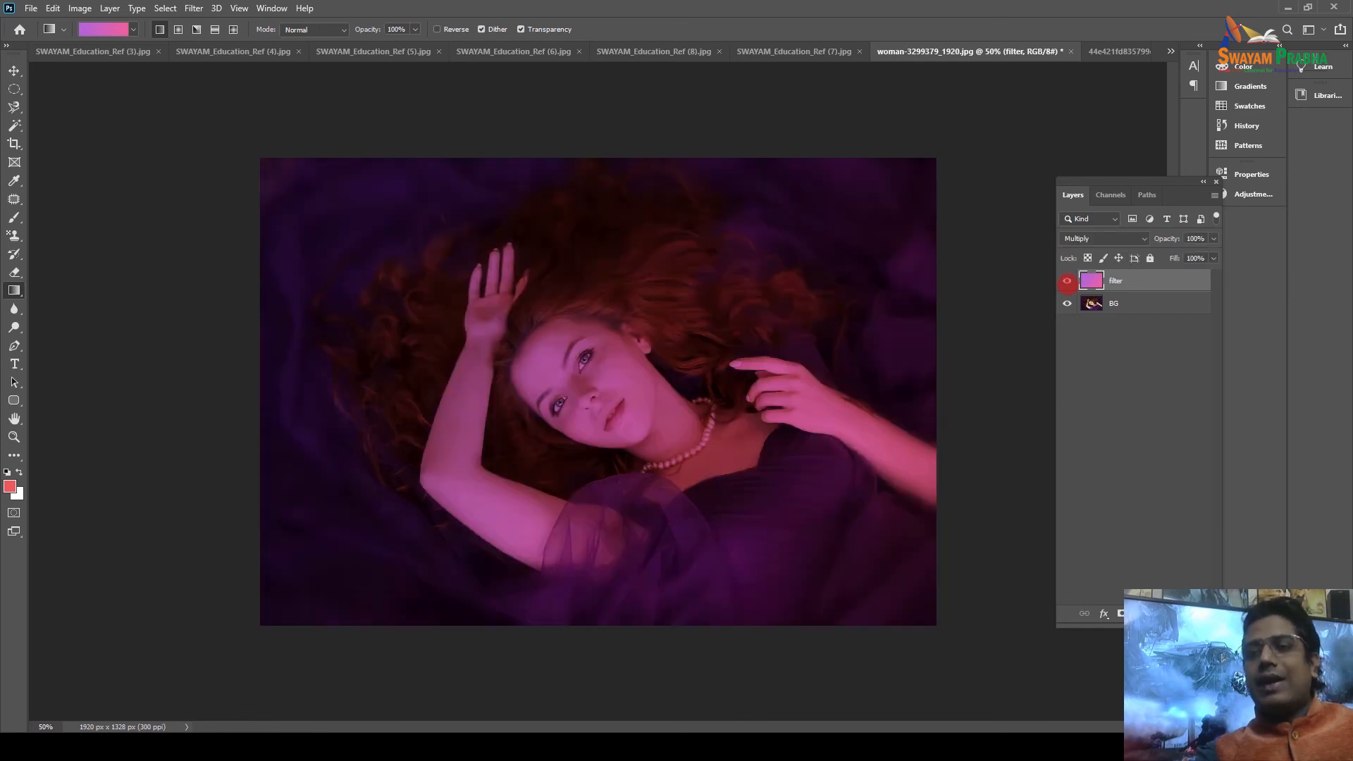
left_click(1067, 281)
left_click(1066, 281)
left_click(1091, 239)
left_click(1092, 239)
Cycle through blend modes such as Overlay and Vivid Light, settling on Hard Light.
scroll(1090, 238, "down", 1)
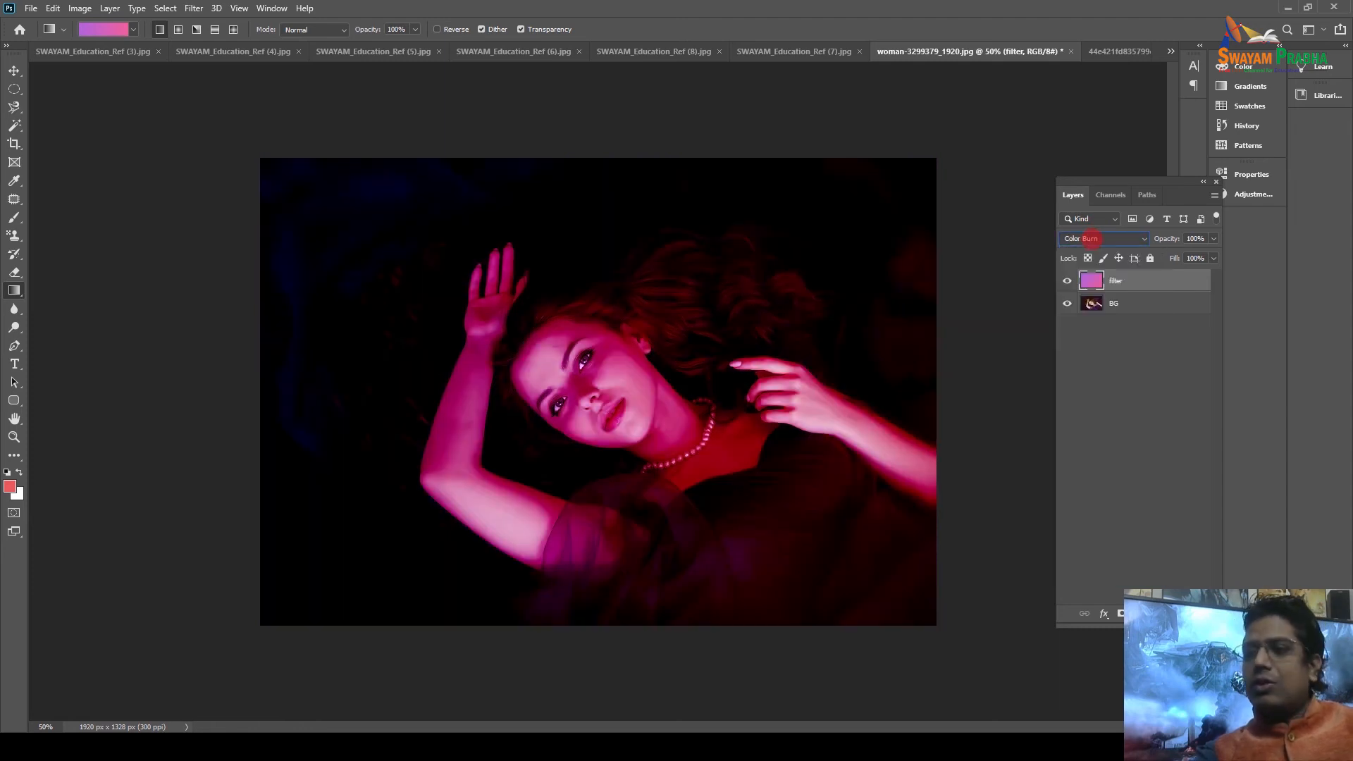
scroll(1090, 238, "down", 3)
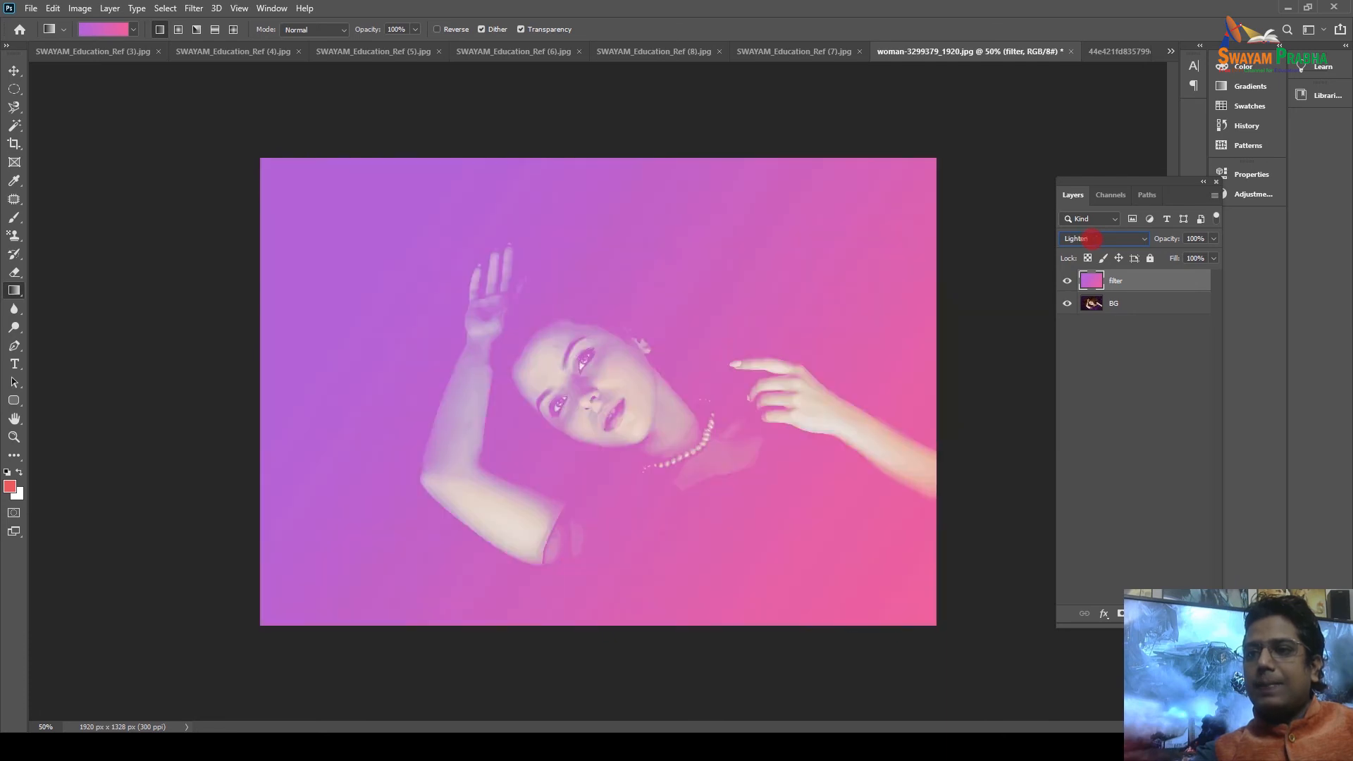
scroll(1090, 238, "down", 1)
scroll(1091, 238, "down", 2)
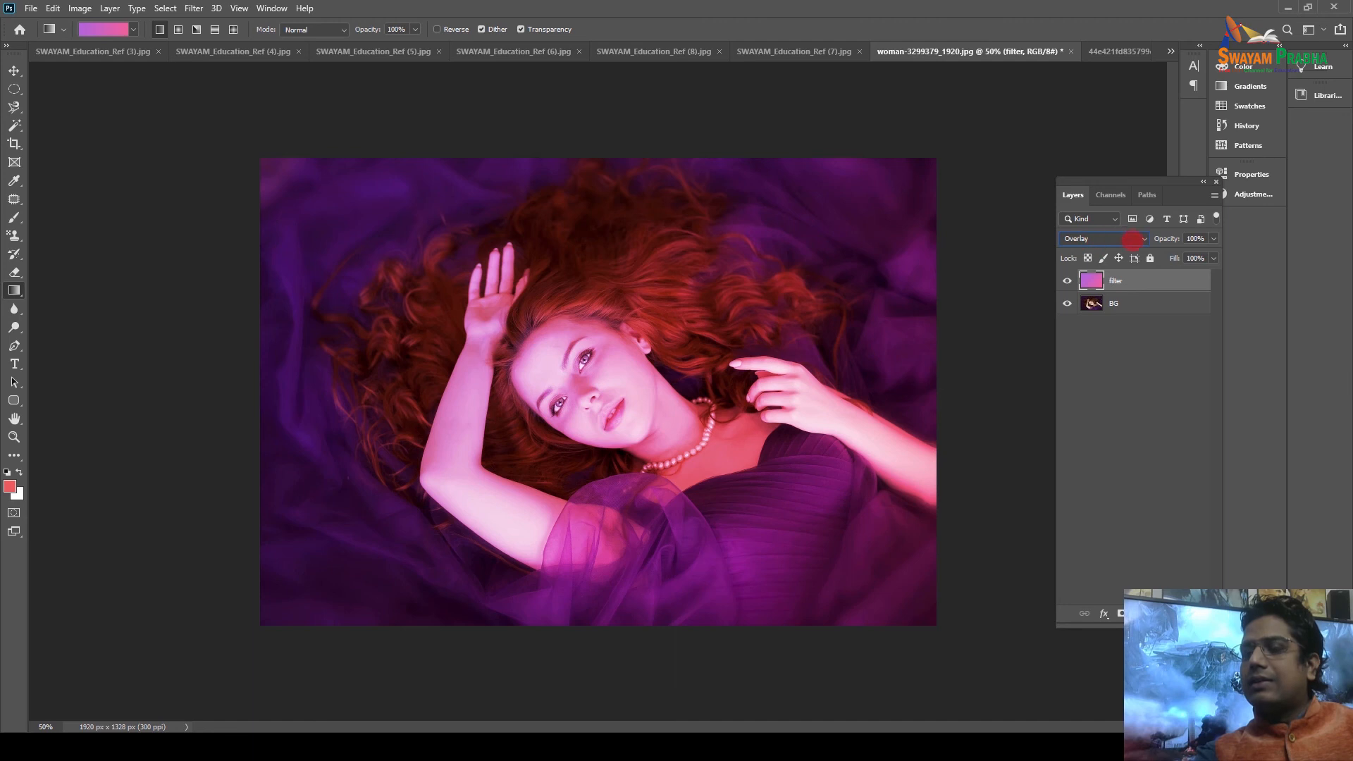
left_click(1067, 280)
left_click(1067, 280)
left_click(1068, 281)
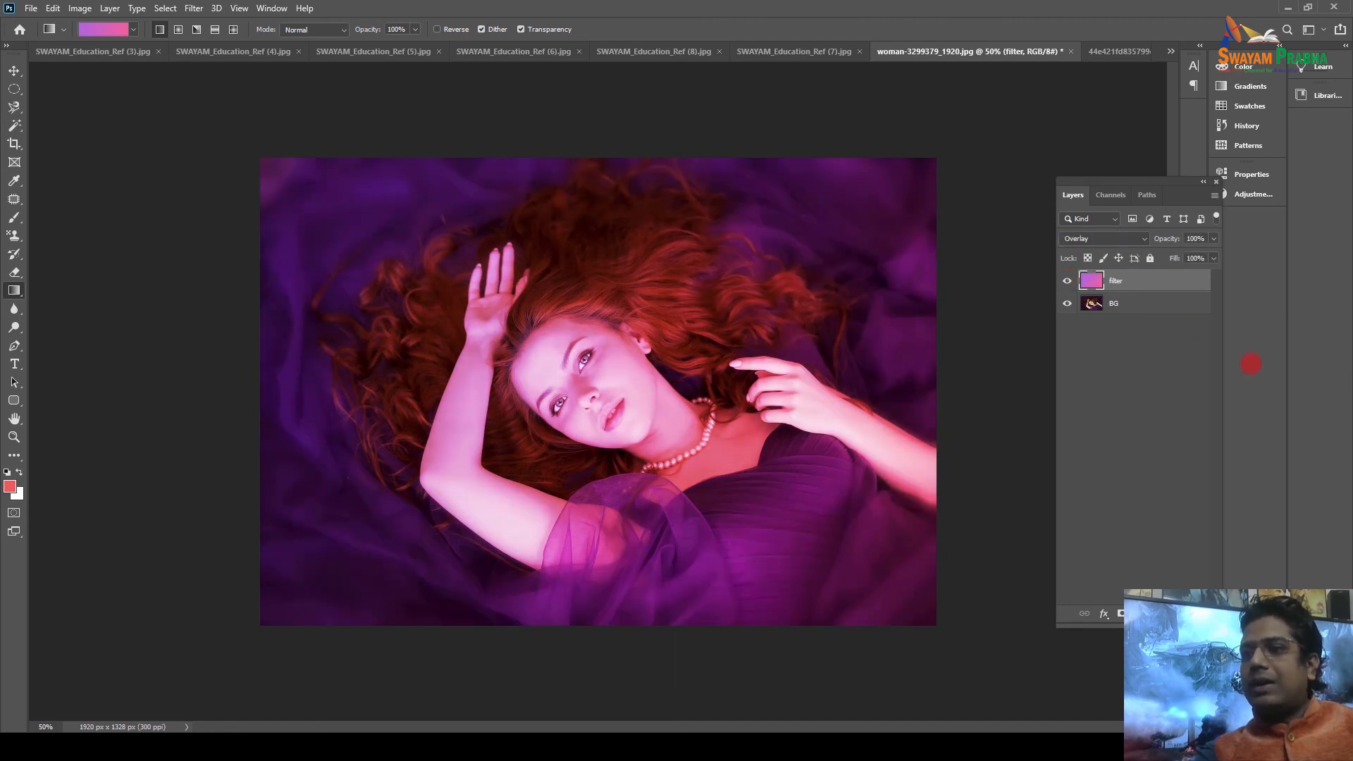
left_click(1108, 237)
left_click(1108, 239)
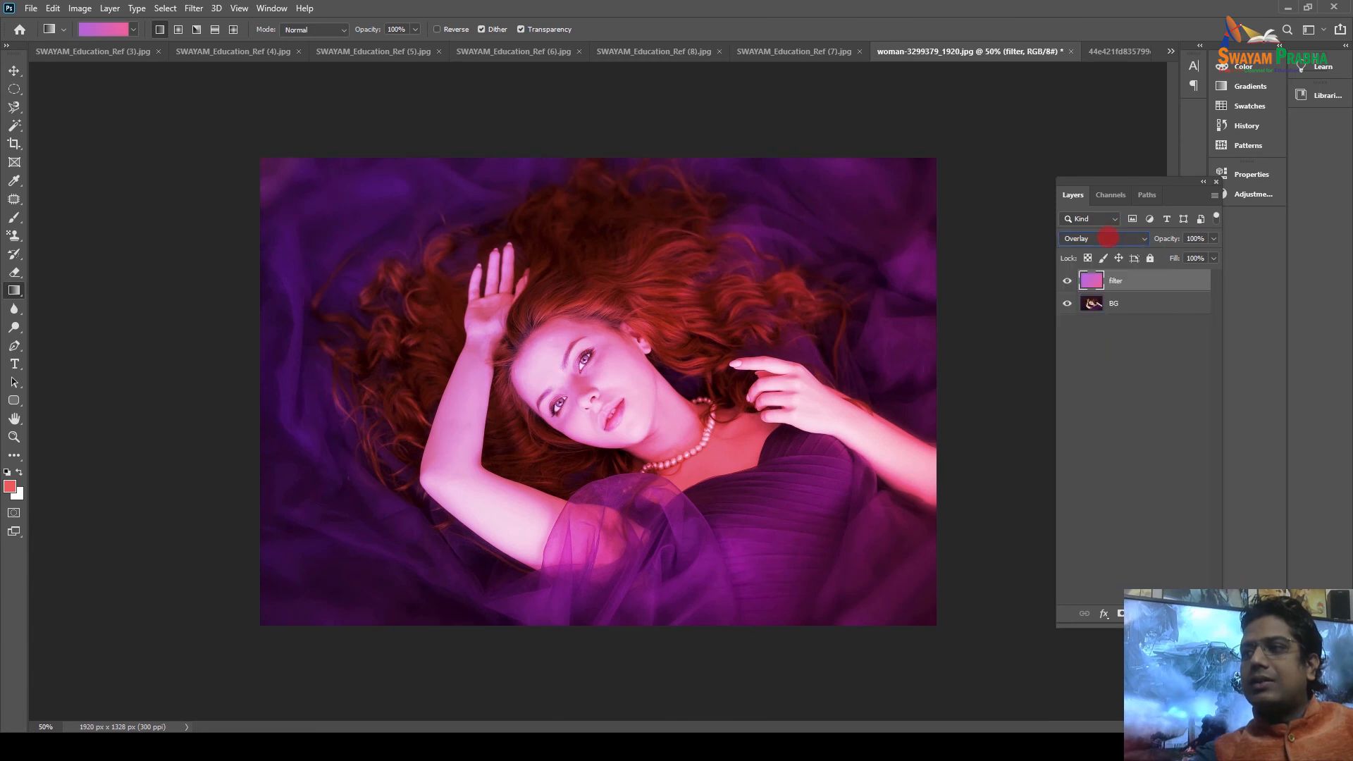
key("Down")
key("Down")
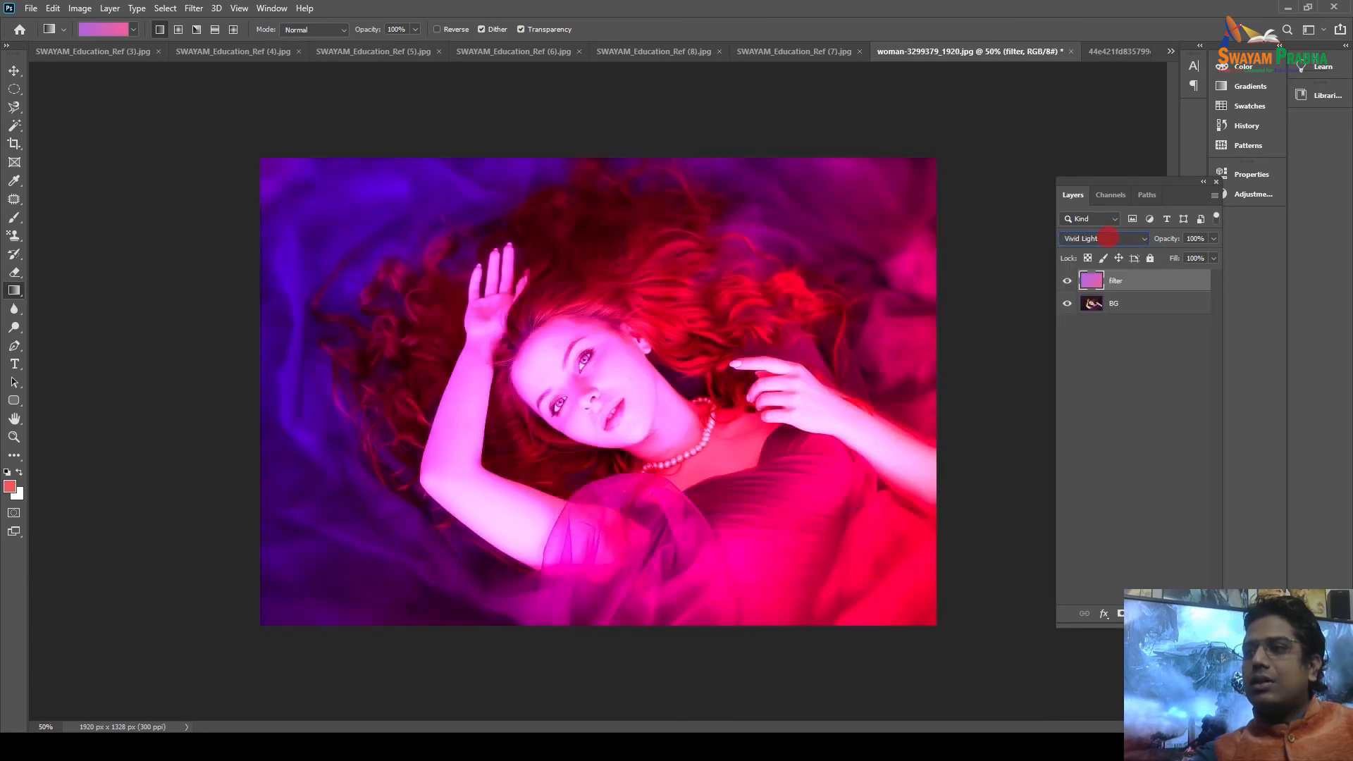
key("Up")
Lower the filter layer's fill to 52% and toggle it to compare with the original.
left_click(1067, 281)
left_click(1067, 281)
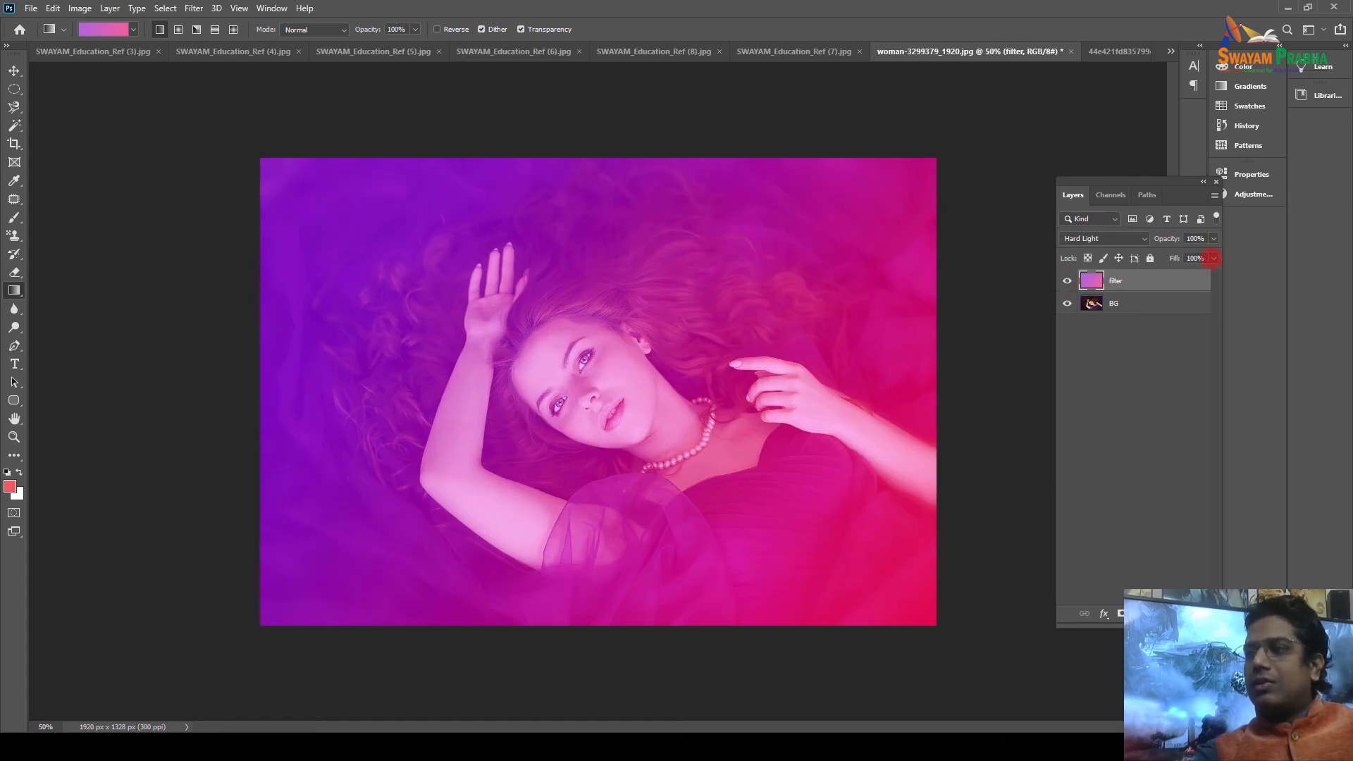
left_click(1211, 258)
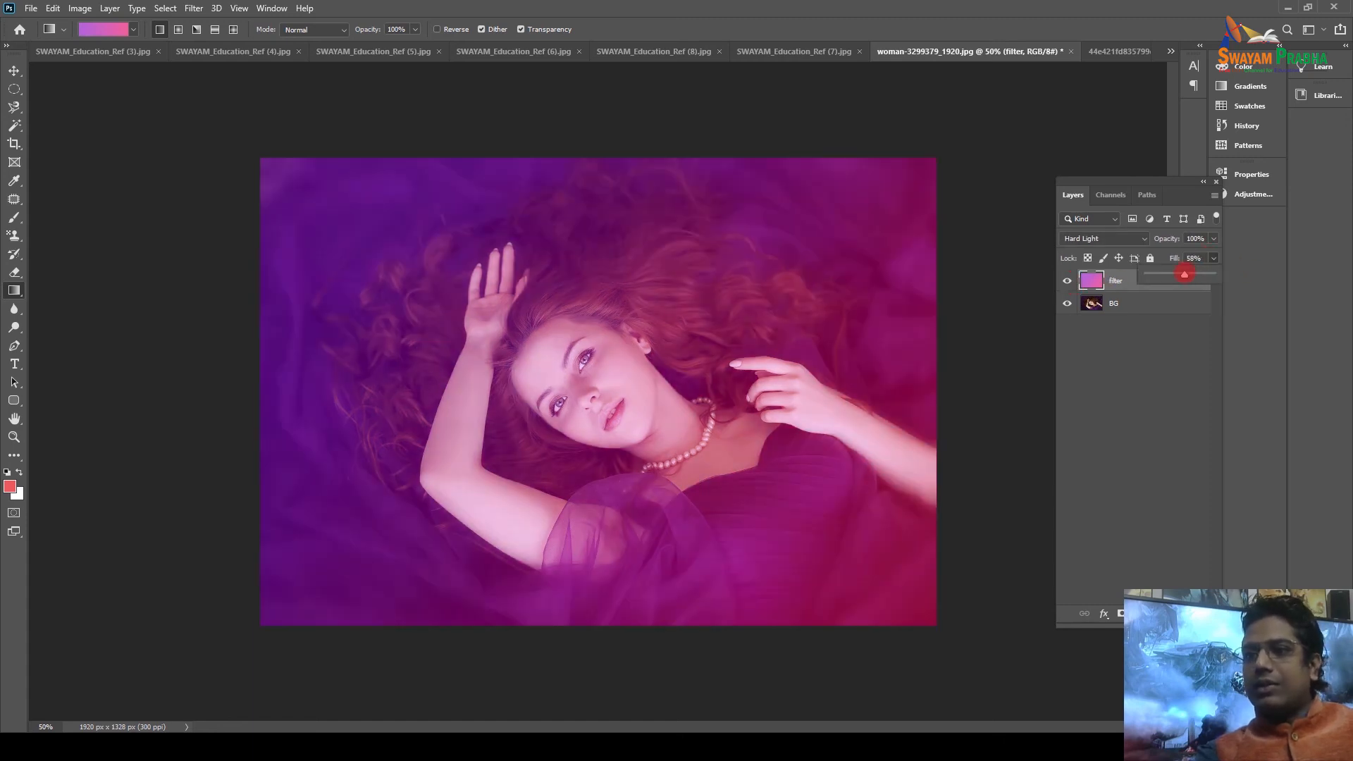
left_click(1066, 280)
left_click(1066, 280)
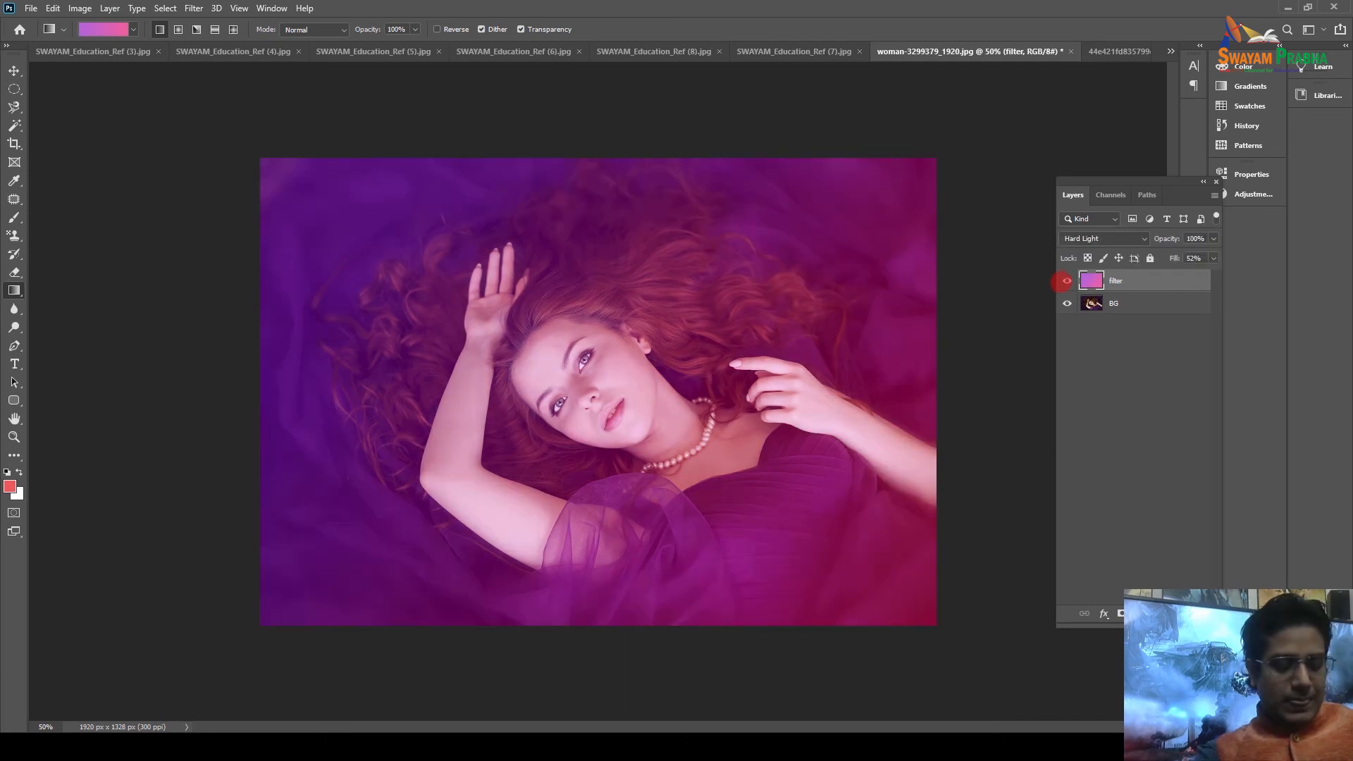
In full-screen view, toggle the purple filter layer off and on to compare the photo.
key("f")
key("ctrl+plus")
key("ctrl+plus")
key("ctrl+plus")
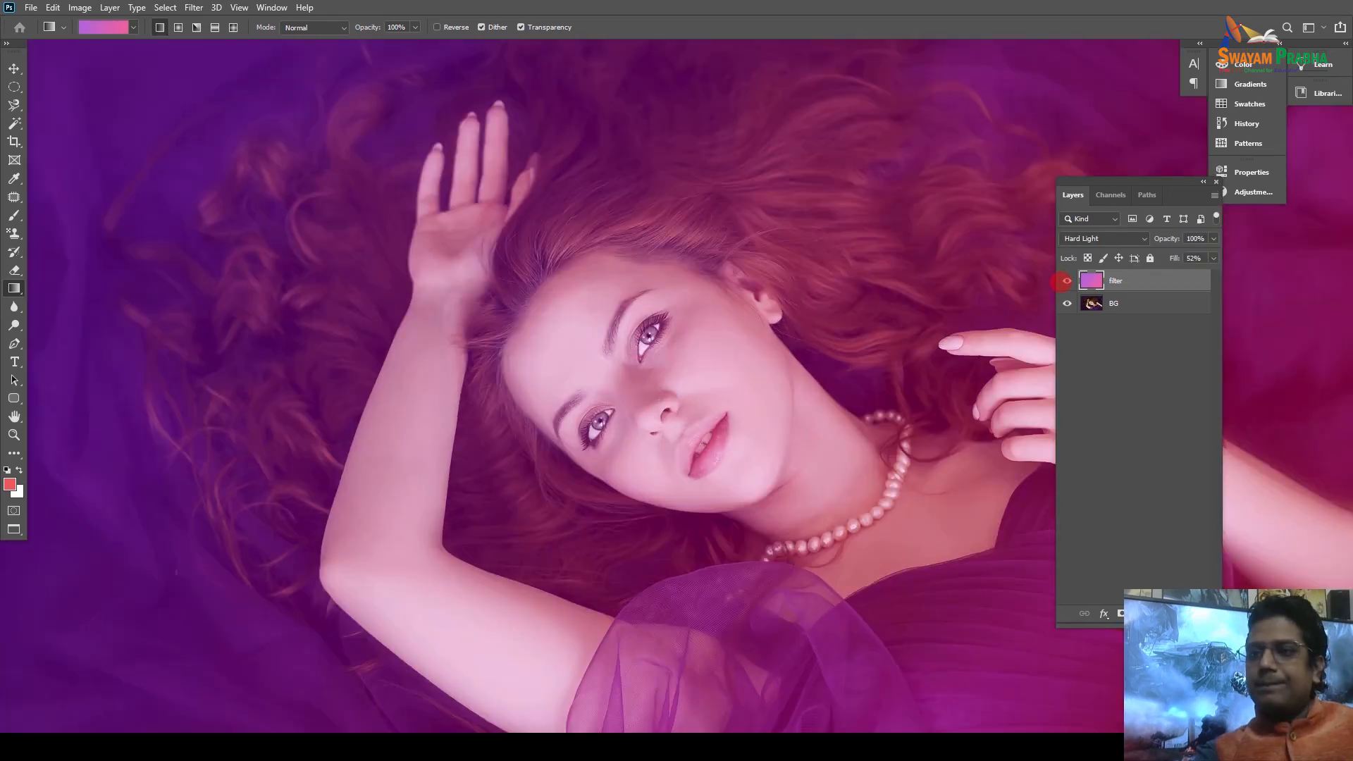
key("ctrl+minus")
left_click(1067, 280)
left_click(1067, 280)
left_click(1067, 280)
left_click(1067, 280)
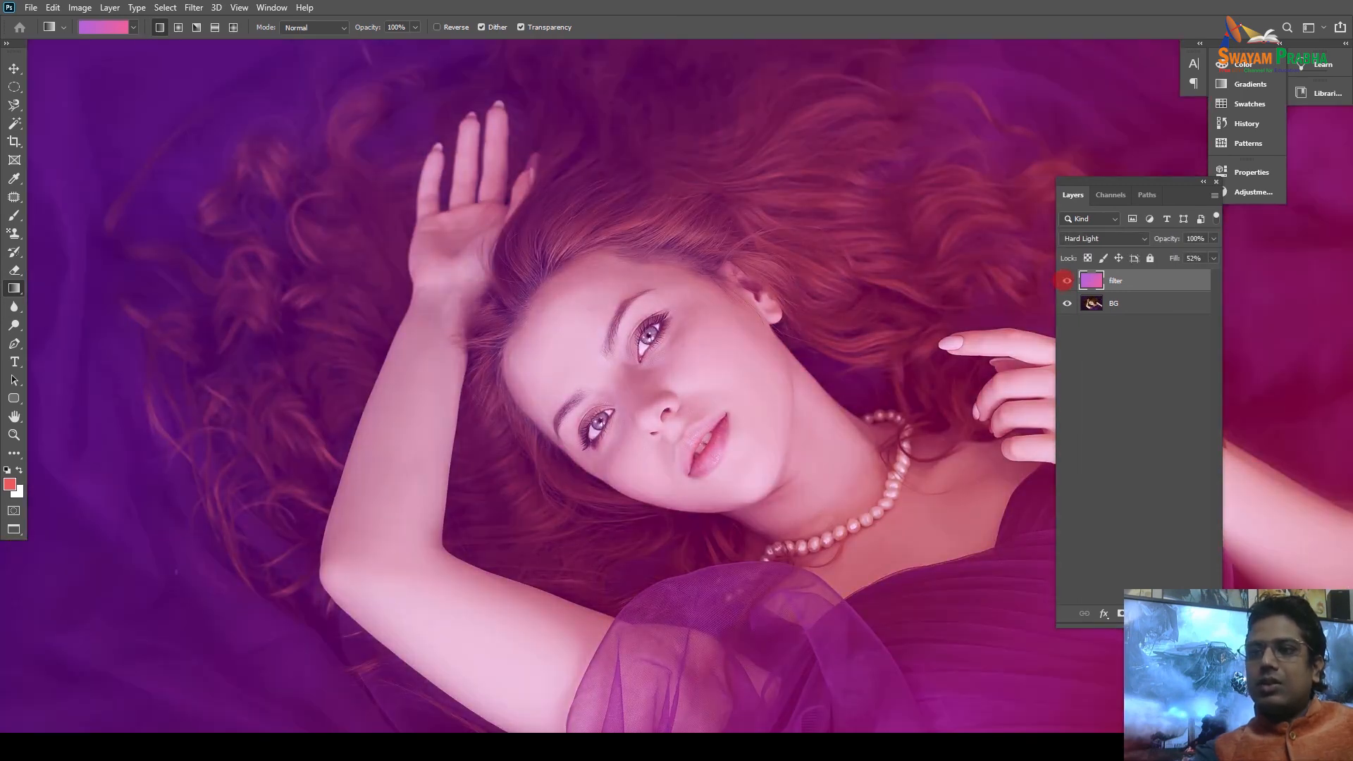
key("ctrl+minus")
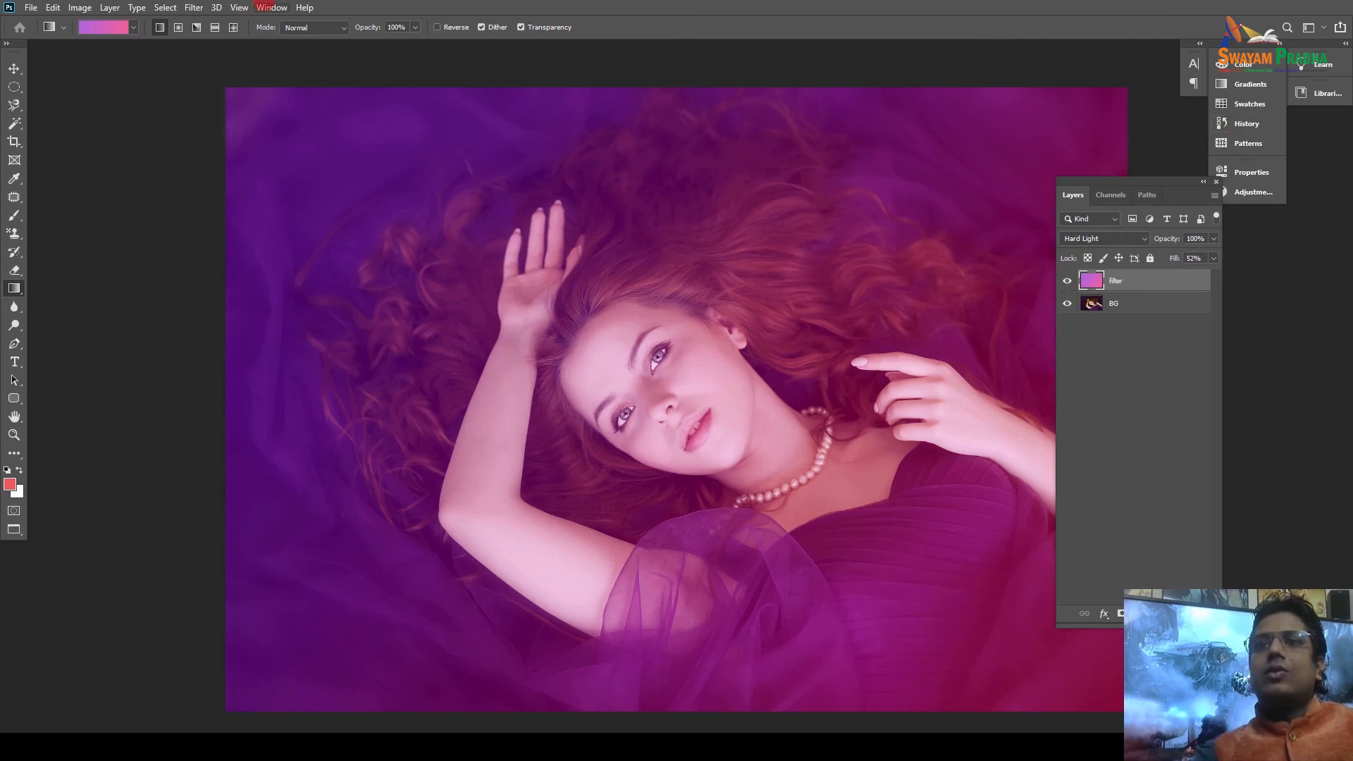
Show an enlarged Gradients panel with Neutrals, Cloud, Grays, Greens, Oranges, Reds, Blues and Basics expanded.
left_click(271, 8)
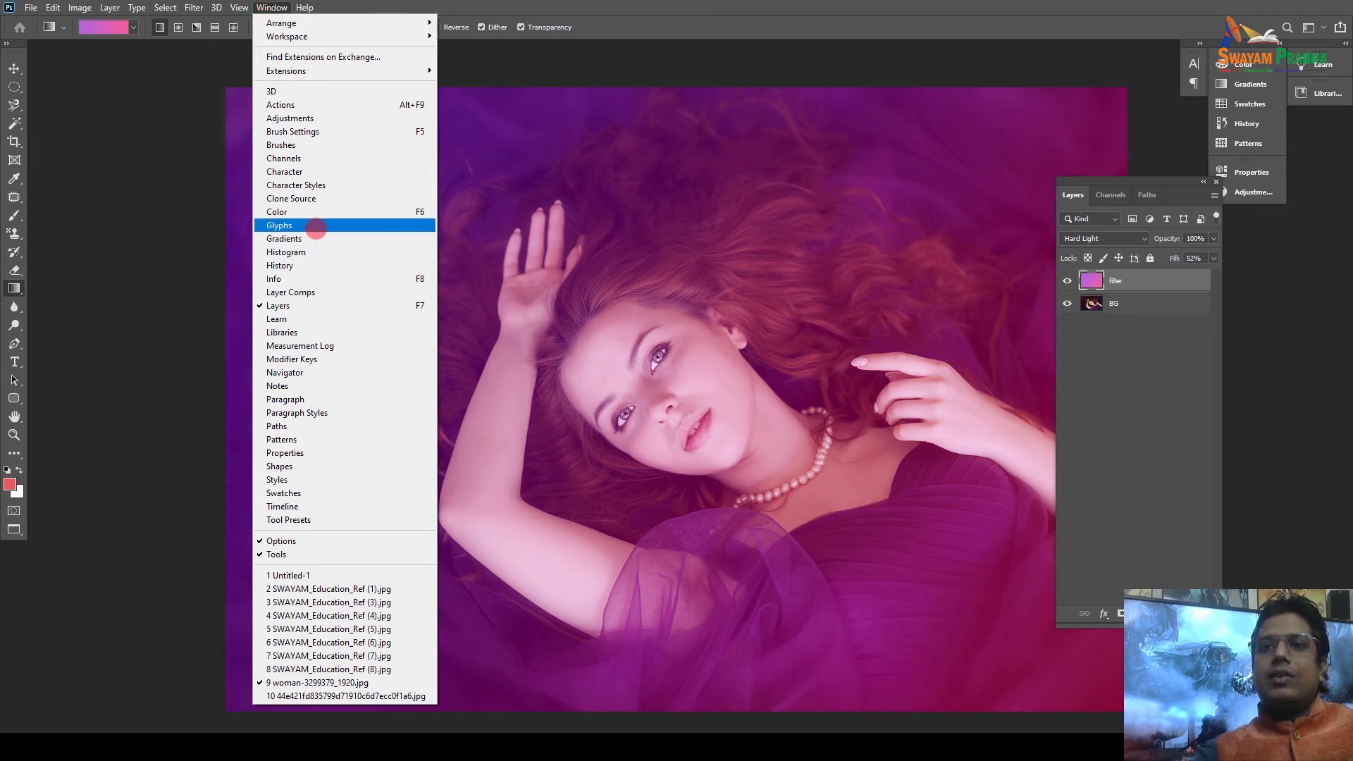
left_click(315, 238)
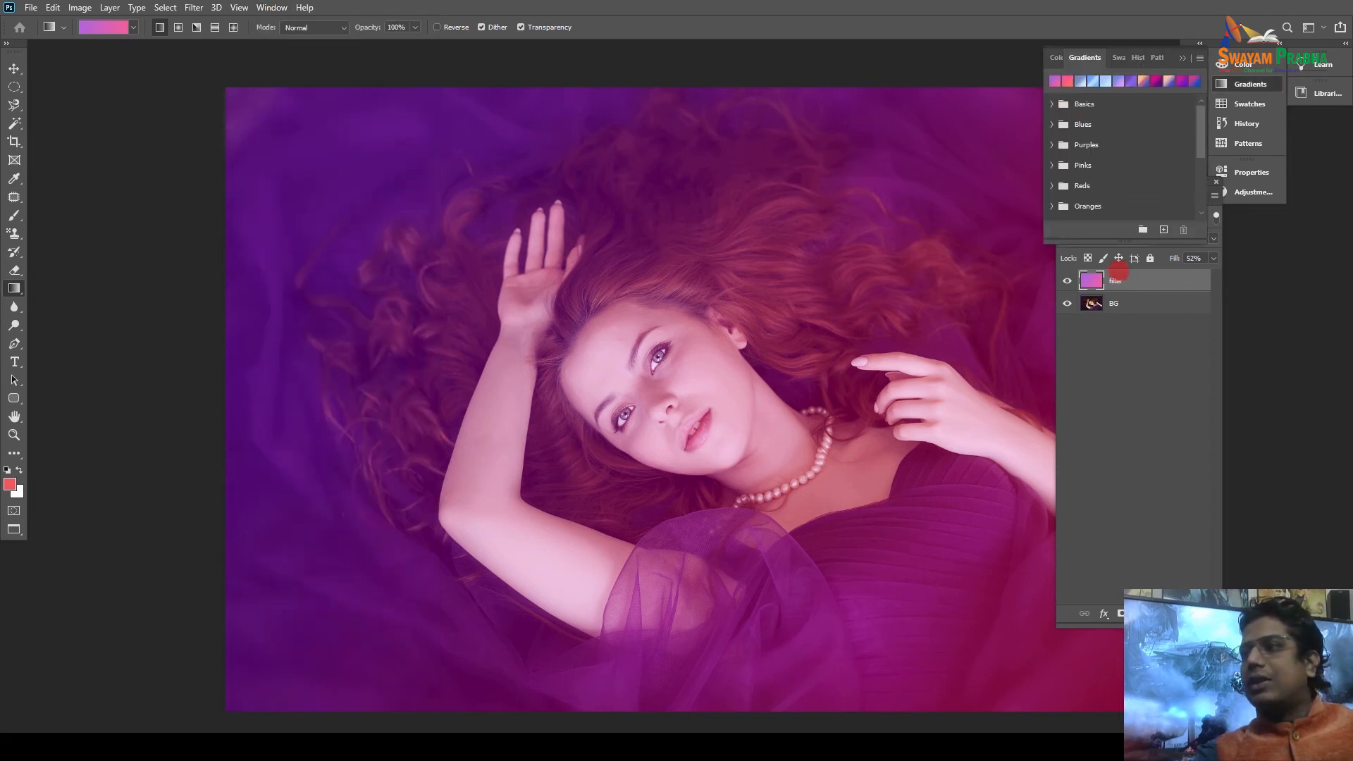
left_click_drag(1203, 241, 1185, 448)
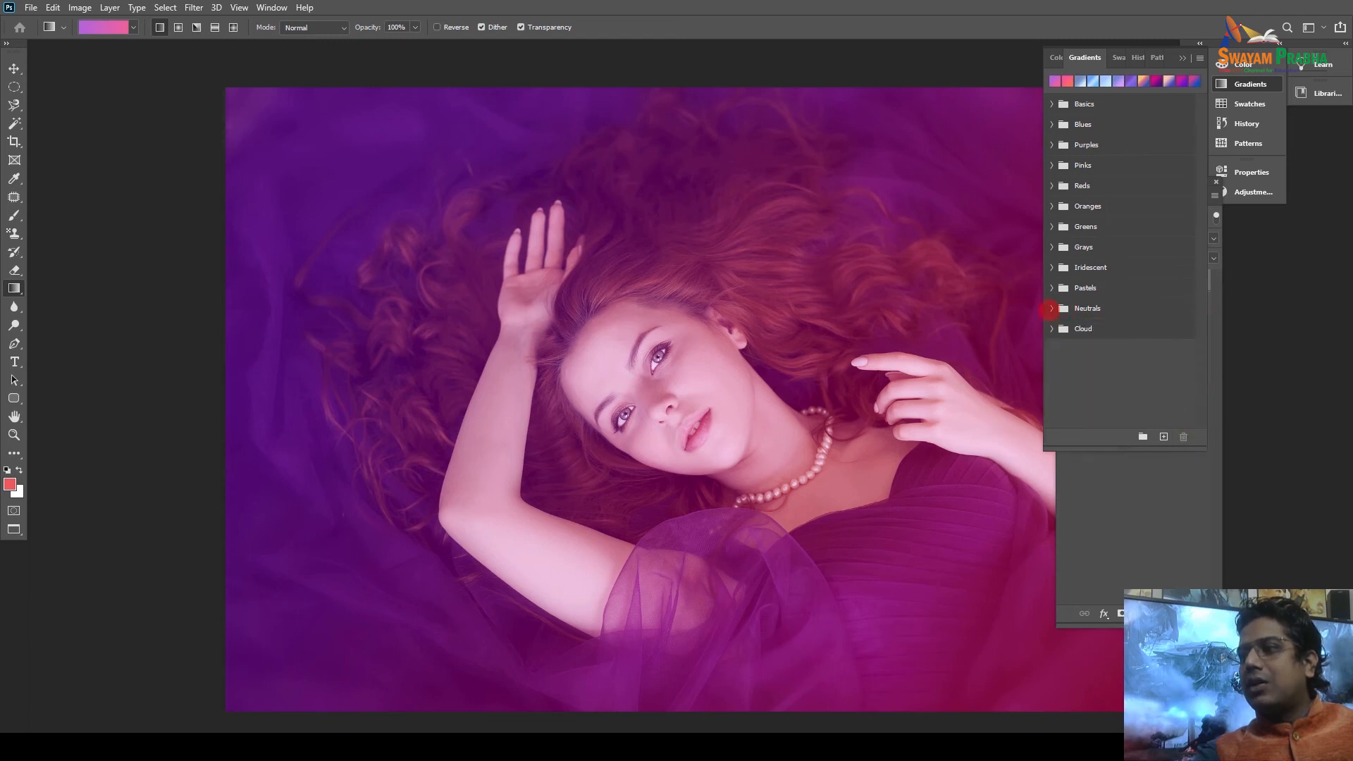
left_click(1050, 309)
left_click(1051, 352)
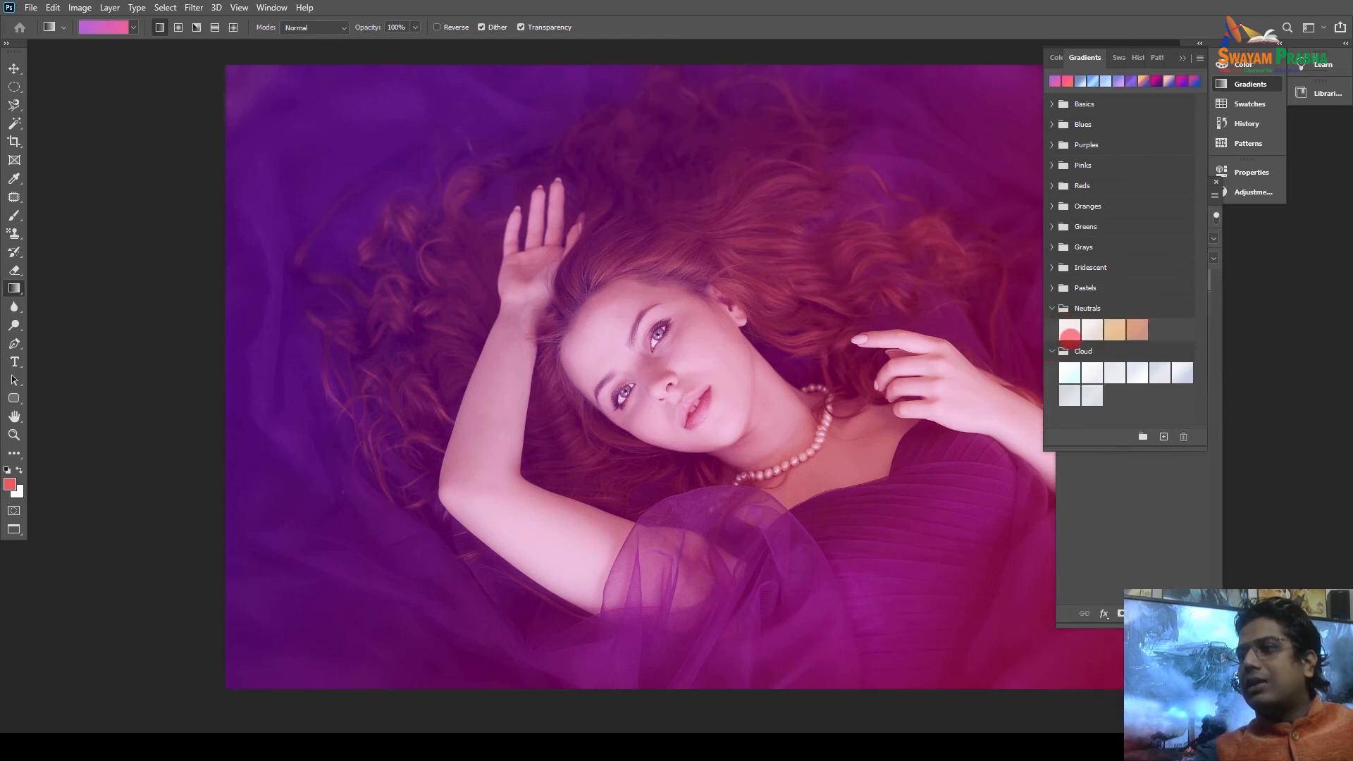
left_click(1051, 247)
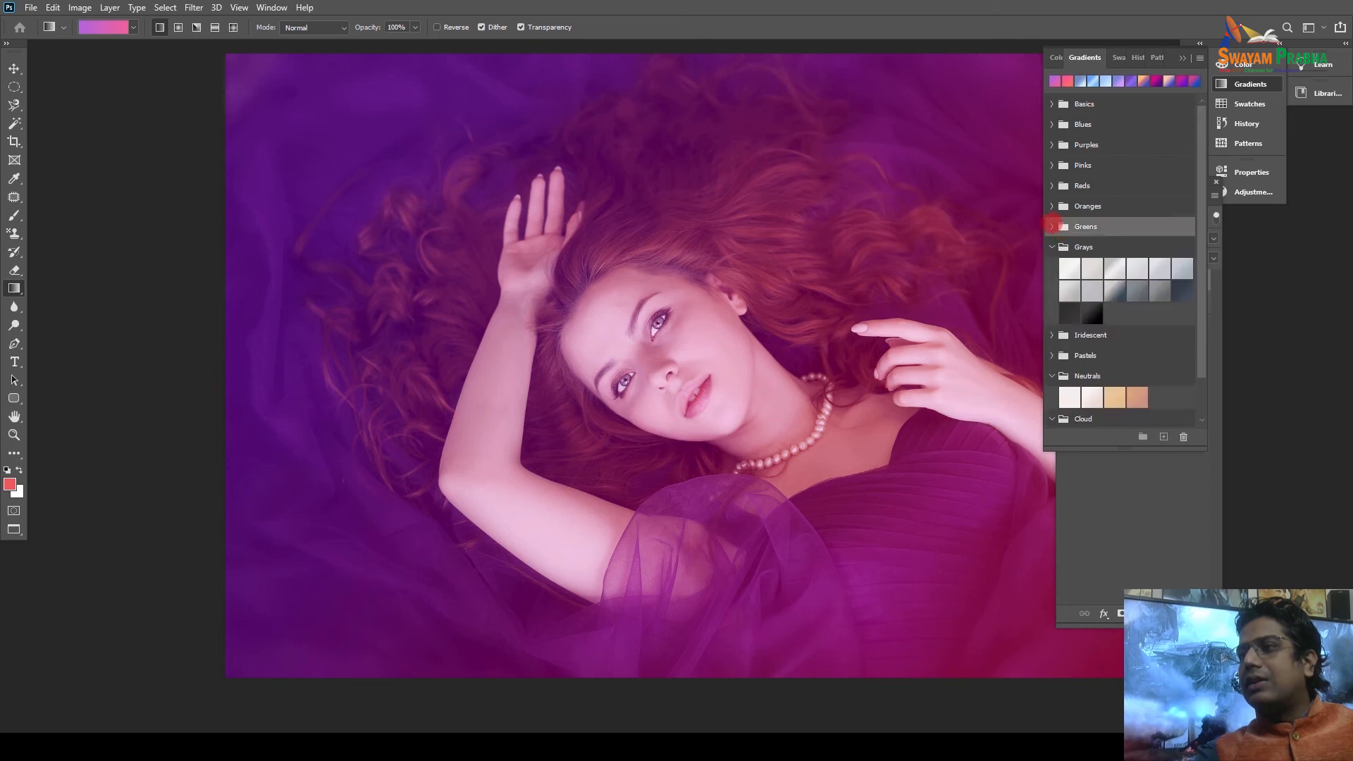
left_click(1051, 227)
left_click(1051, 206)
left_click(1051, 186)
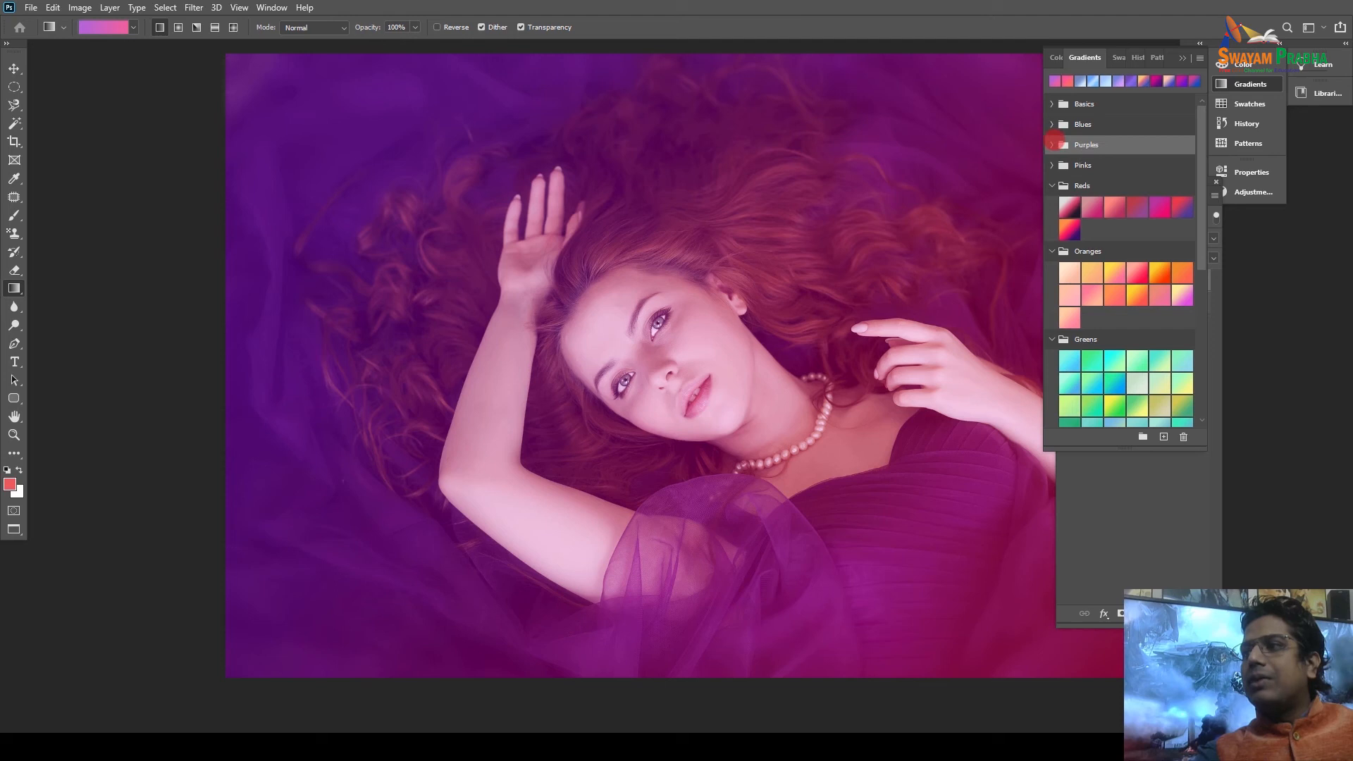
left_click(1051, 124)
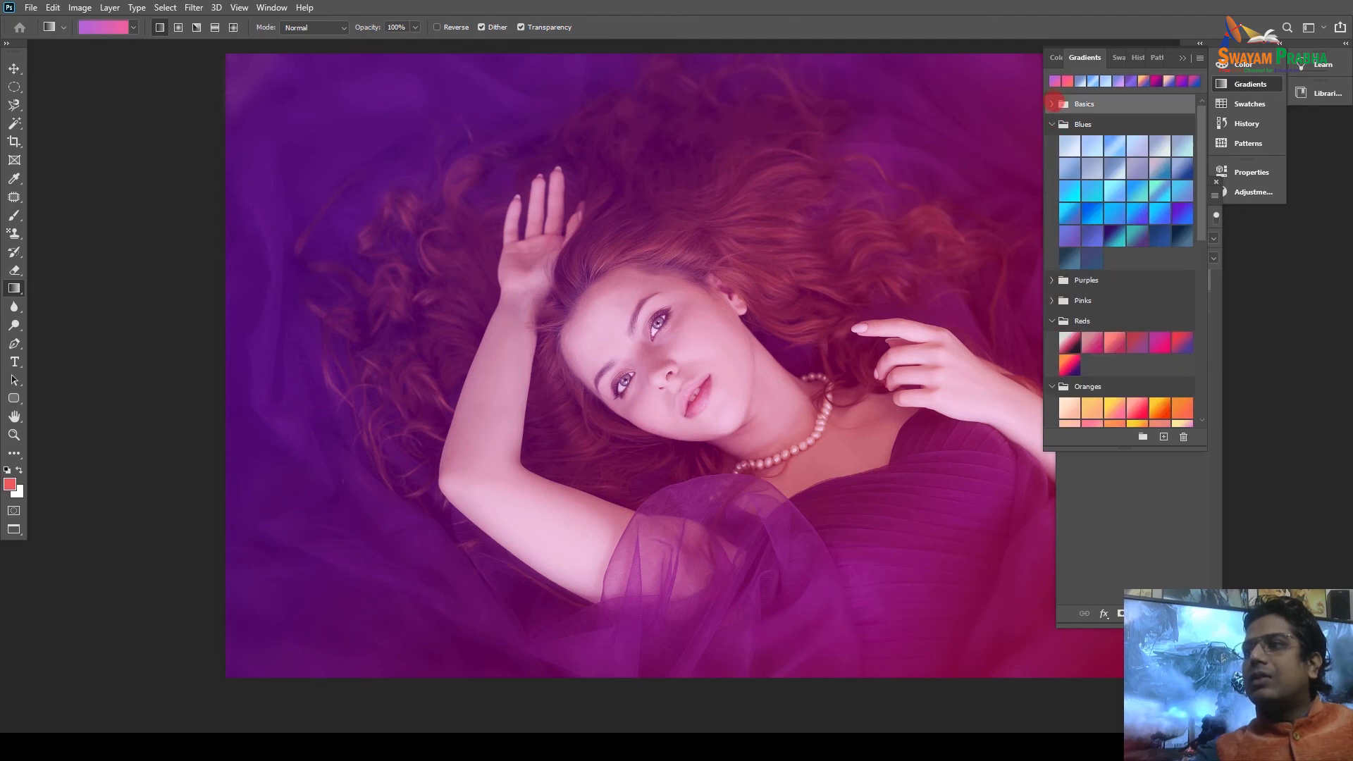
left_click(1052, 104)
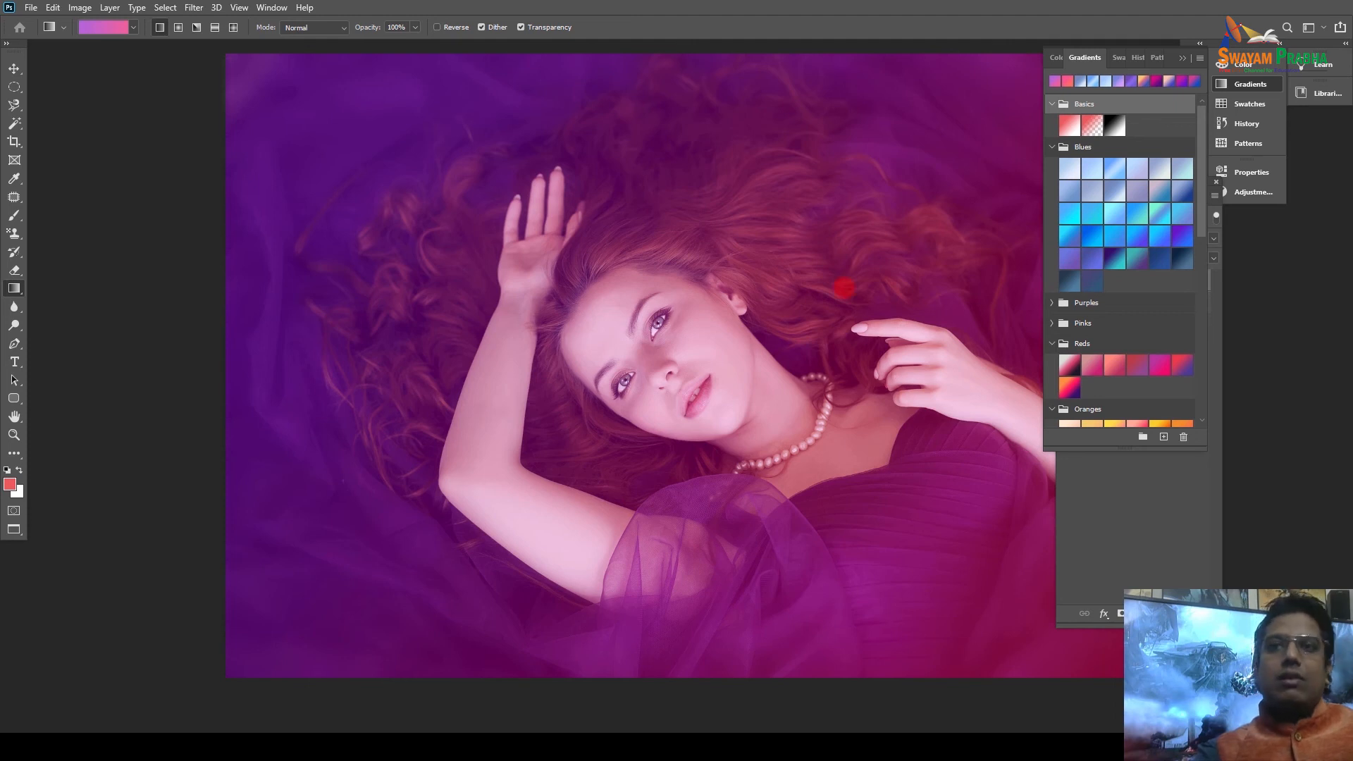
Hide the purple filter layer in the Layers panel.
left_click_drag(712, 287, 576, 271)
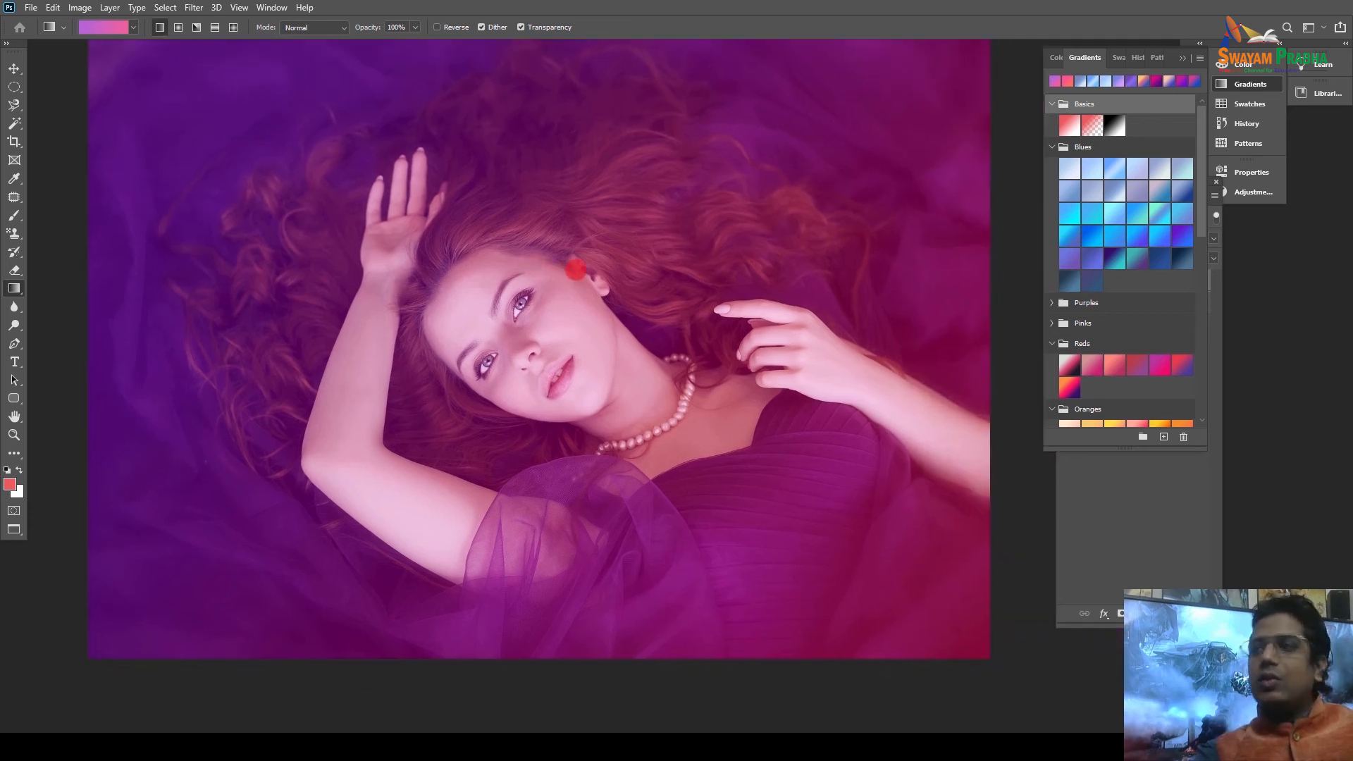
left_click(1108, 540)
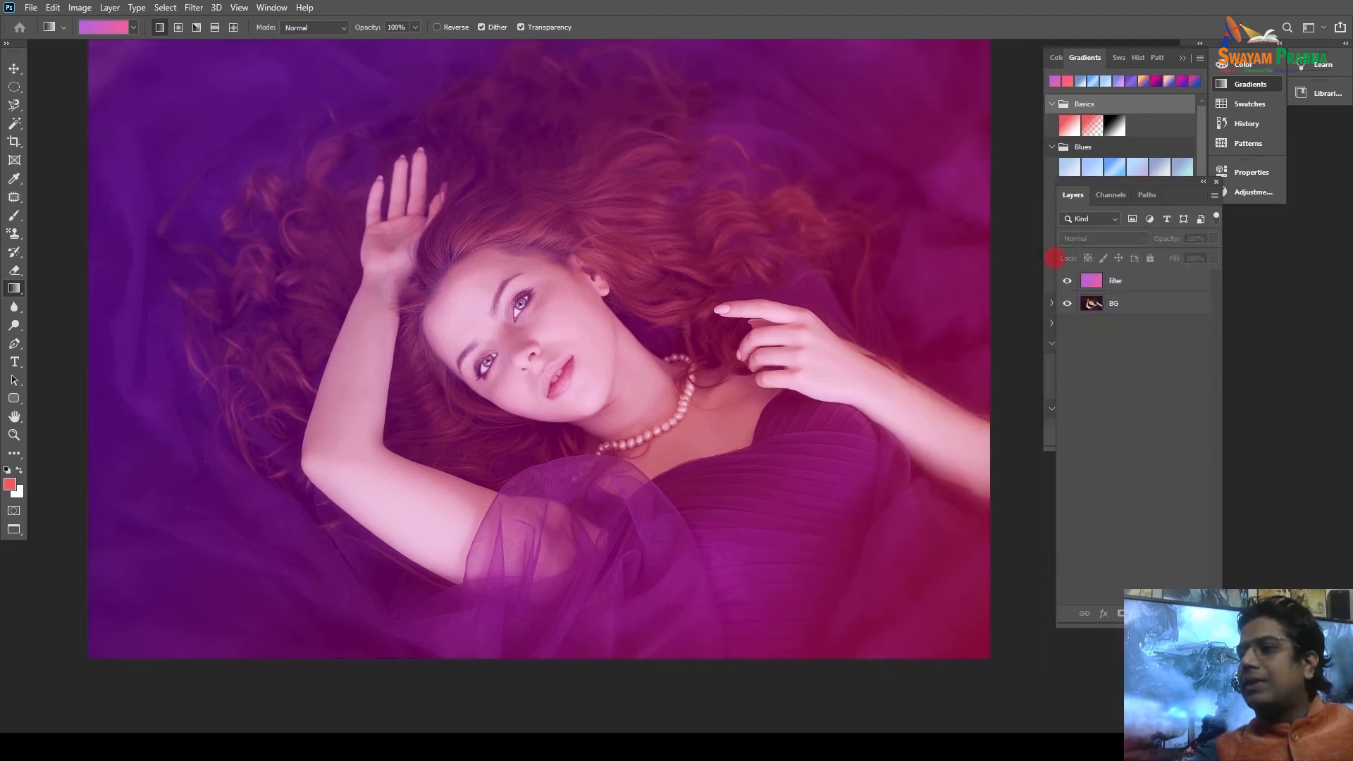
left_click(1065, 281)
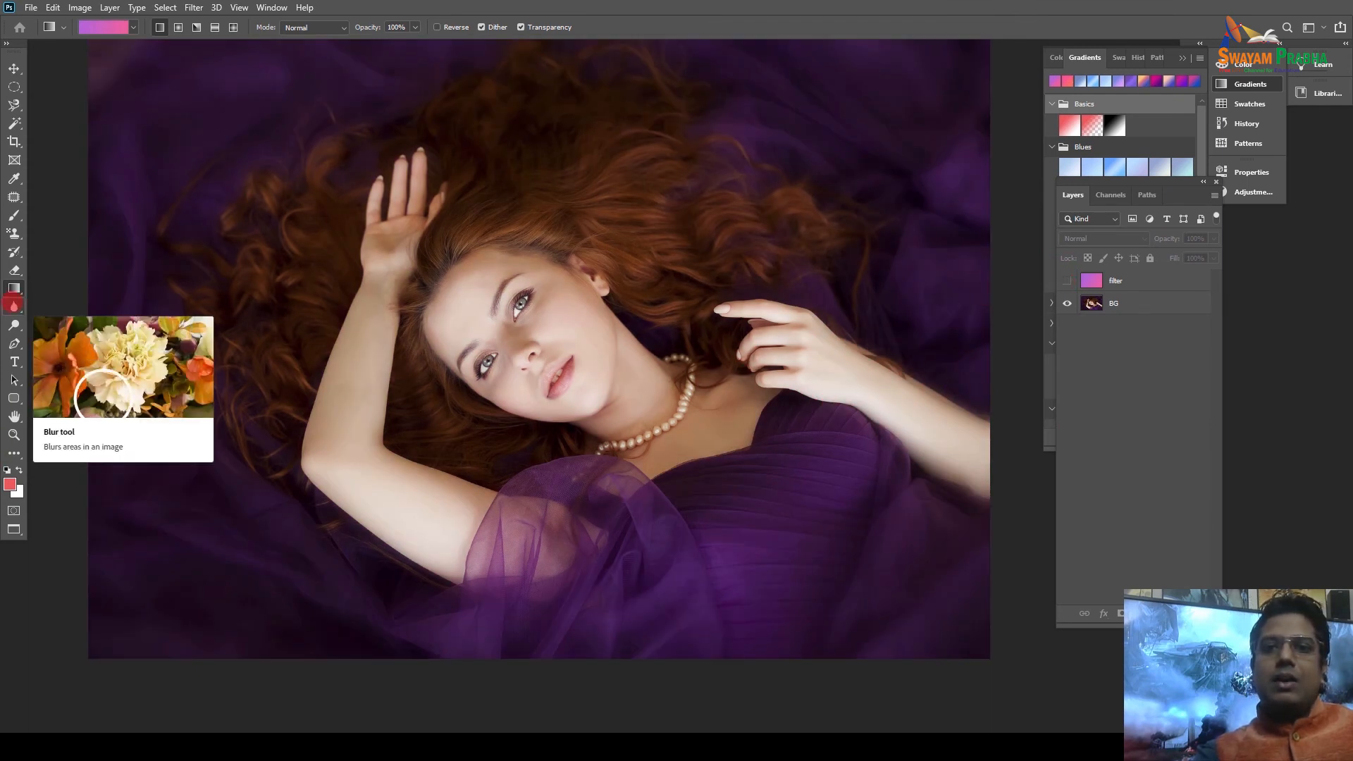
Blur the upper lip on the BG layer with a size-30 Blur brush.
left_click(13, 305)
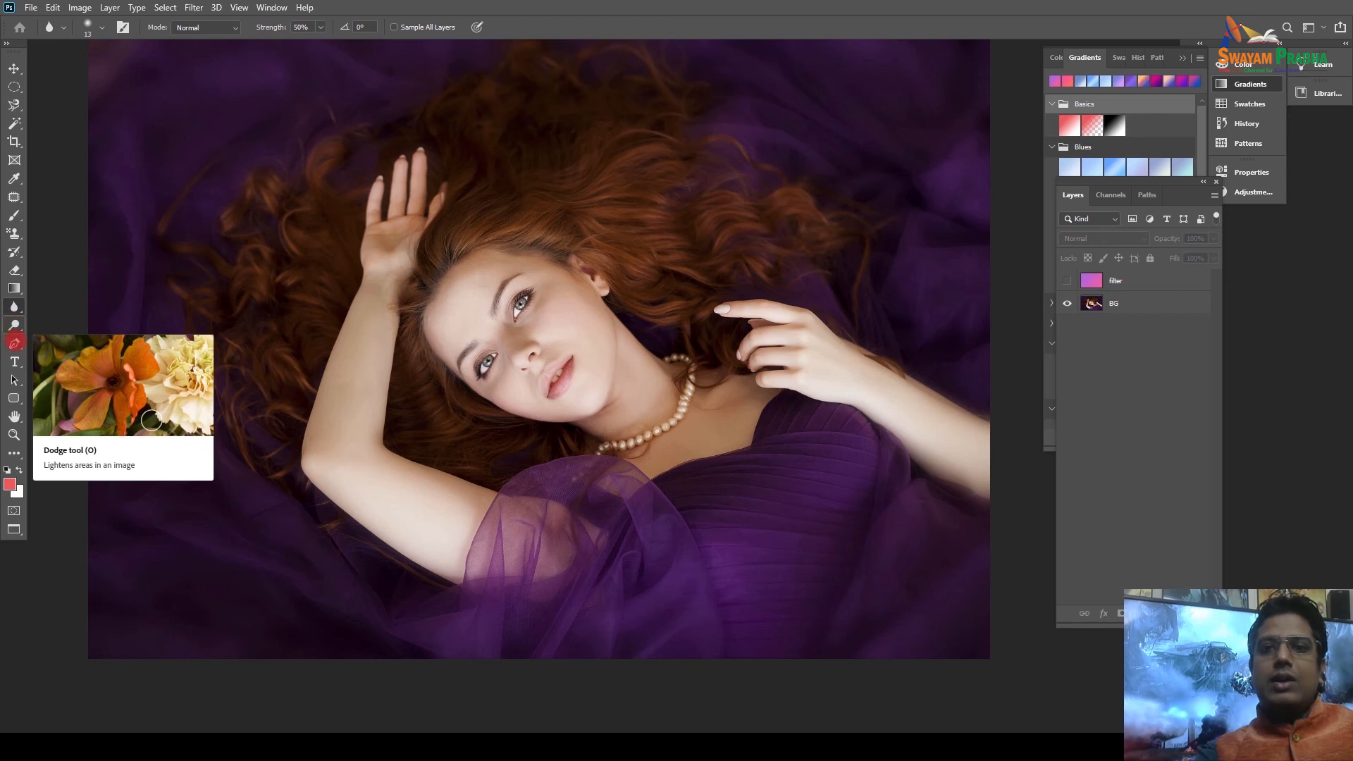
left_click(15, 308)
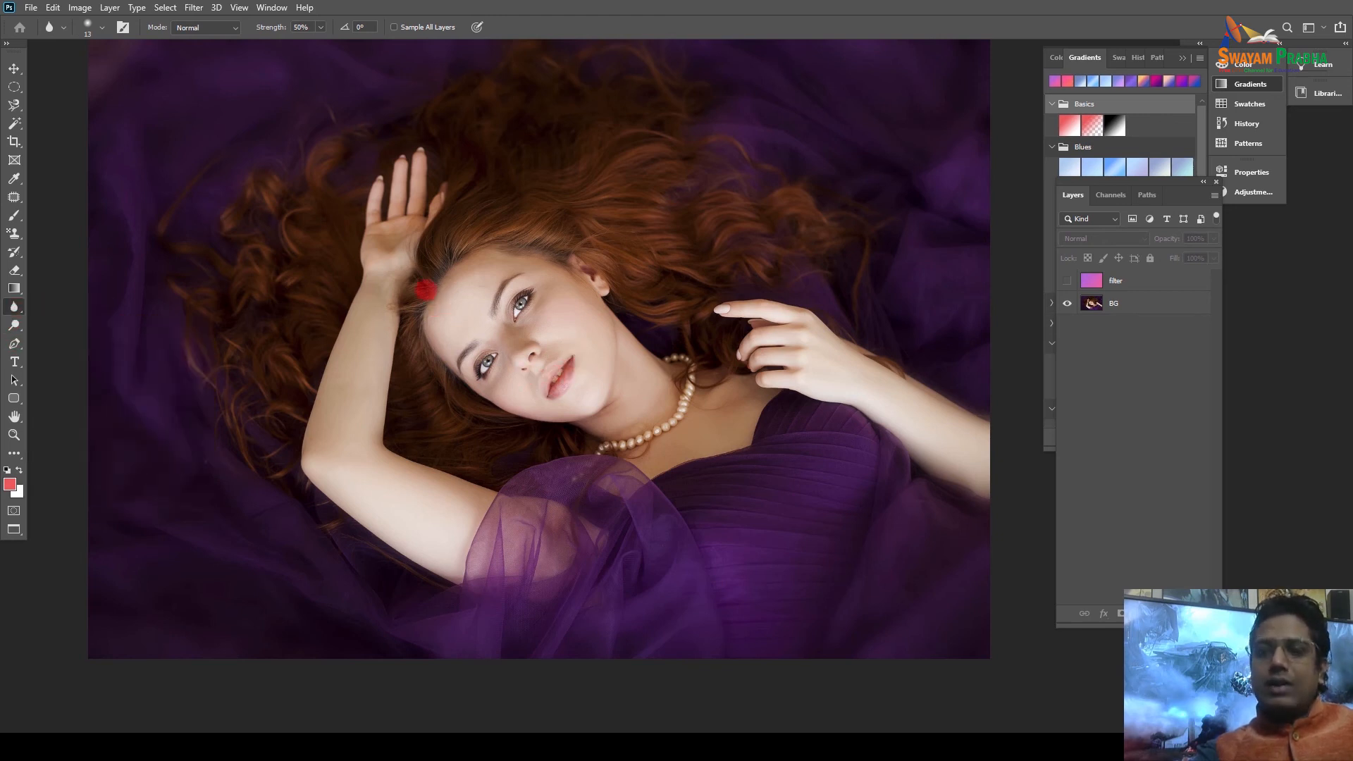
left_click(1092, 303)
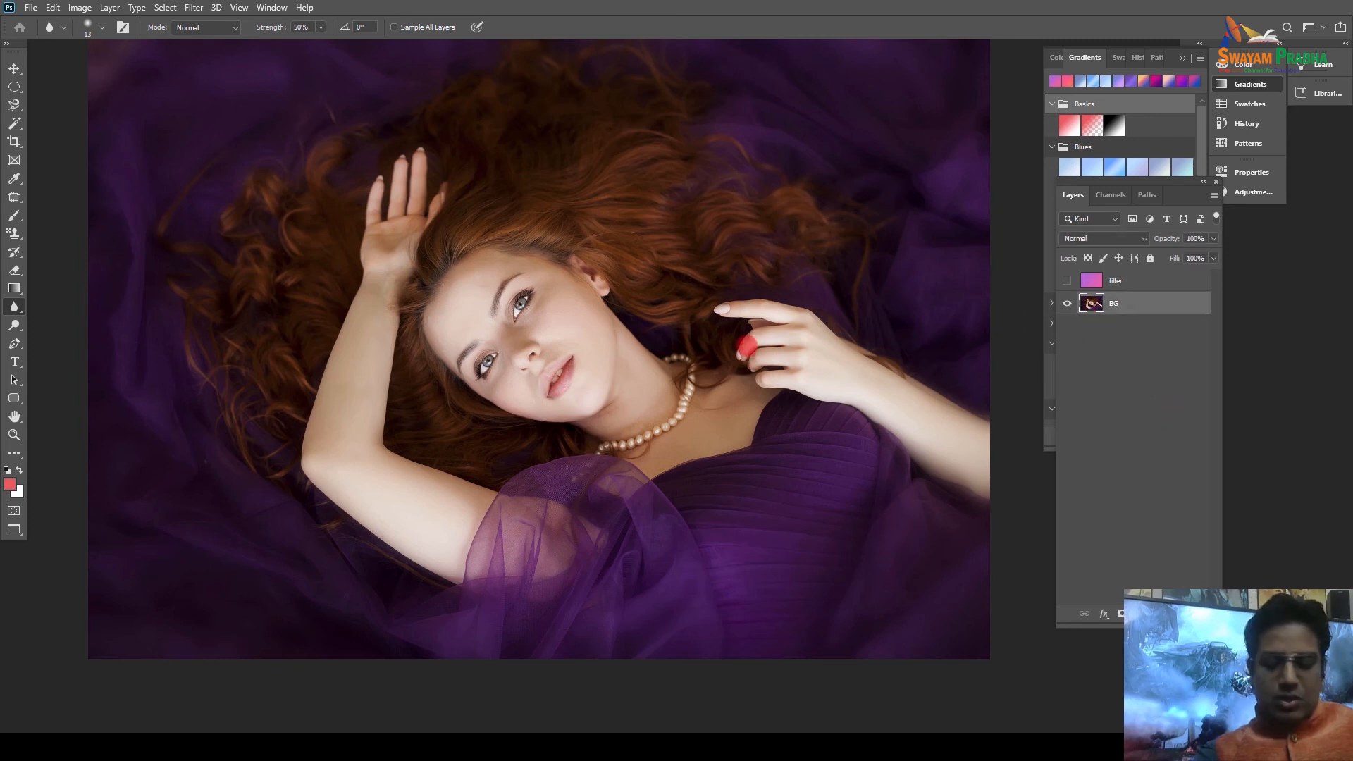
scroll(743, 345, "up", 1)
scroll(739, 346, "up", 2)
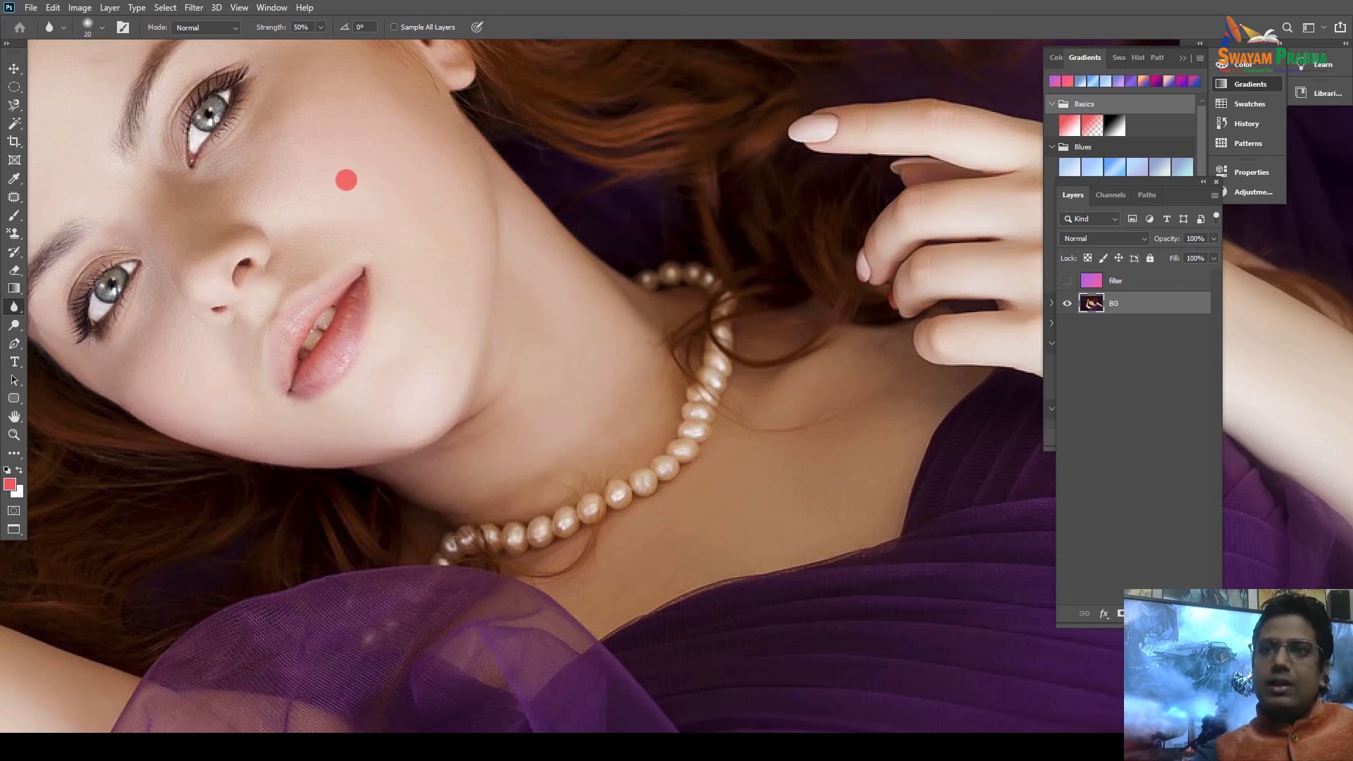
key("]")
key("]")
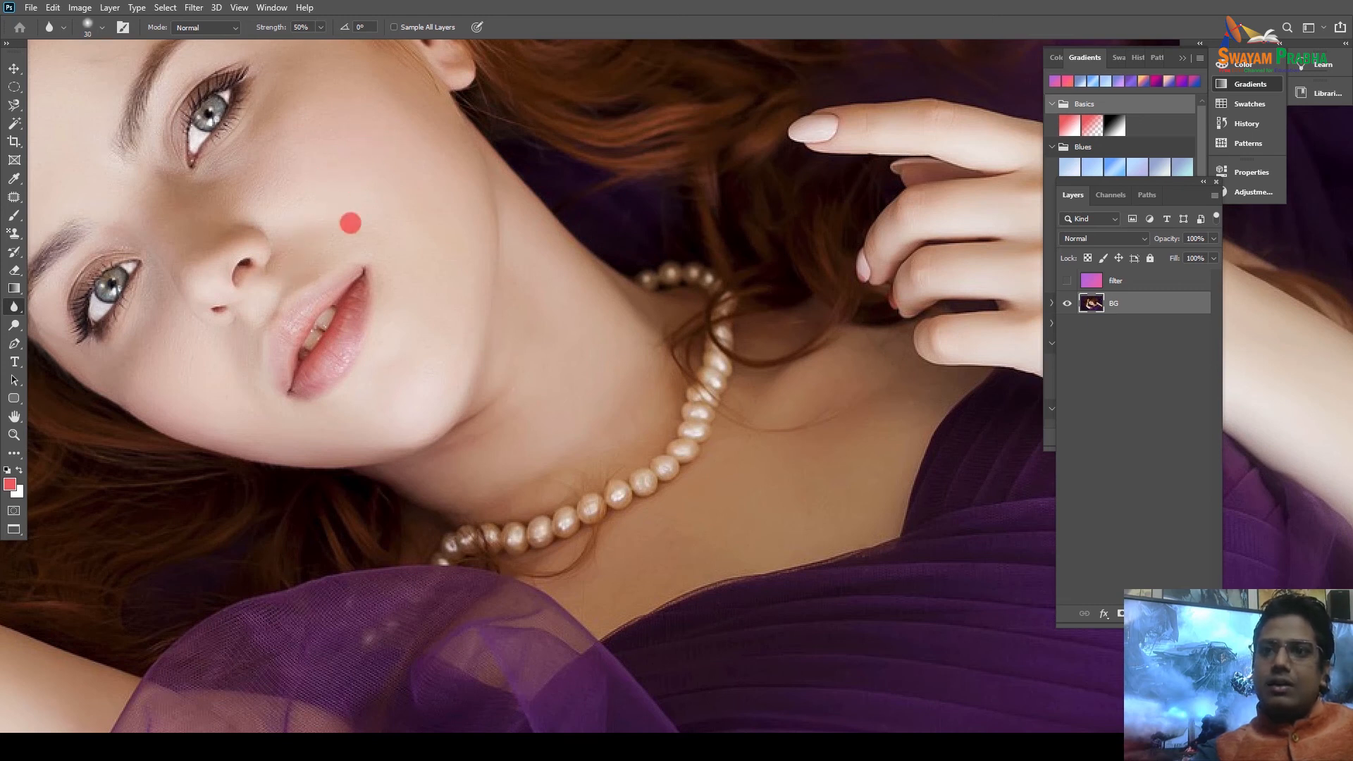
mouse_move(284, 305)
left_mouse_down()
mouse_move(342, 271)
mouse_move(298, 320)
mouse_move(292, 348)
mouse_move(314, 312)
mouse_move(292, 378)
mouse_move(366, 313)
mouse_move(373, 298)
mouse_move(338, 322)
mouse_move(368, 280)
mouse_move(296, 375)
mouse_move(362, 332)
mouse_move(311, 371)
mouse_move(220, 365)
mouse_move(165, 306)
mouse_move(311, 305)
left_mouse_up()
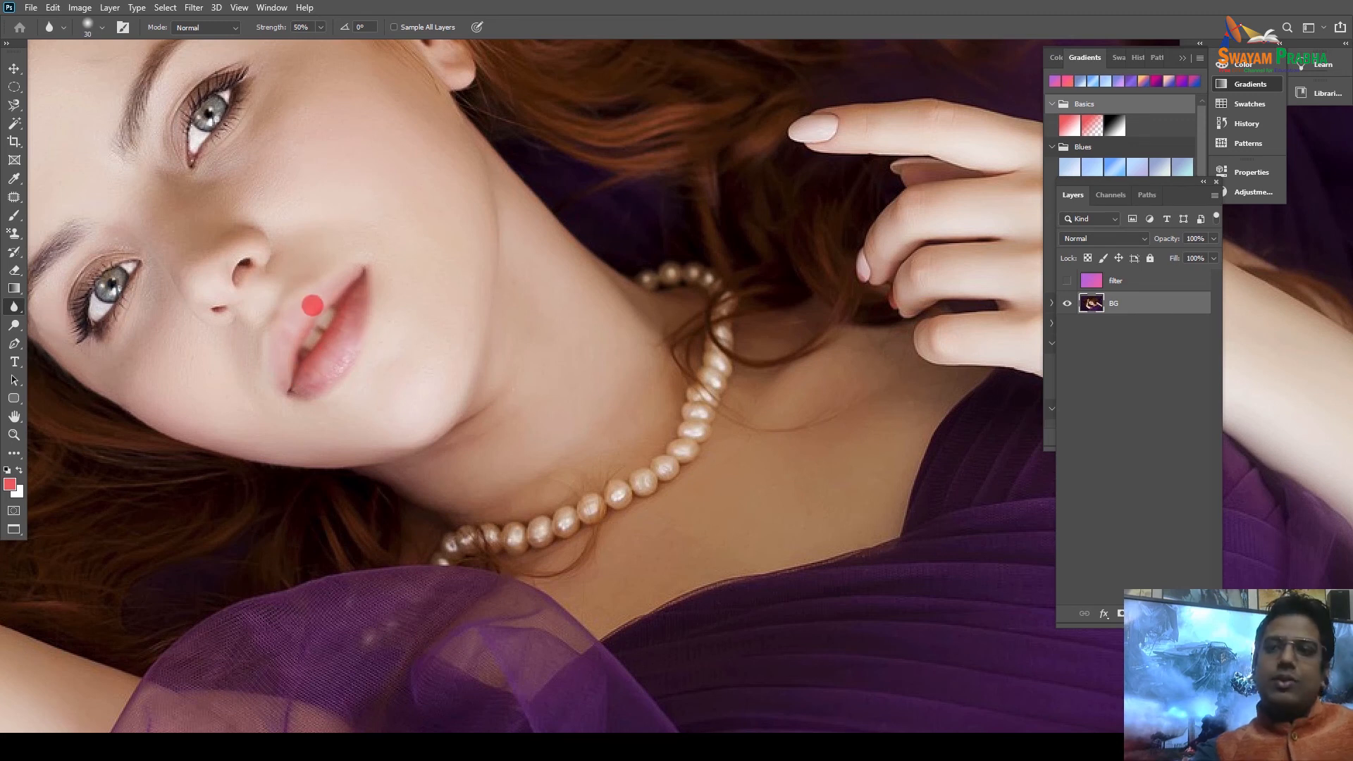
Fit the photo on screen and reselect the Blur tool with brush size 175.
key("ctrl+0")
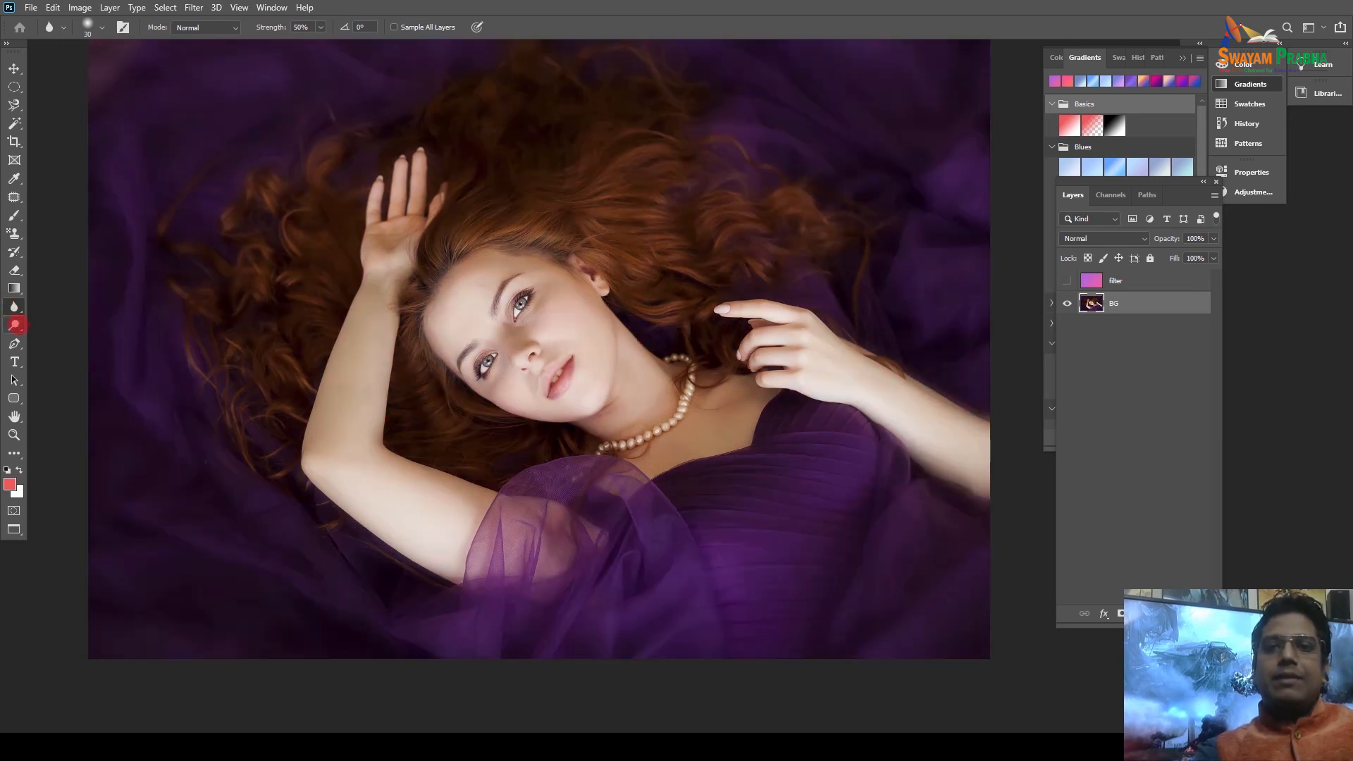
left_click_drag(14, 325, 71, 324)
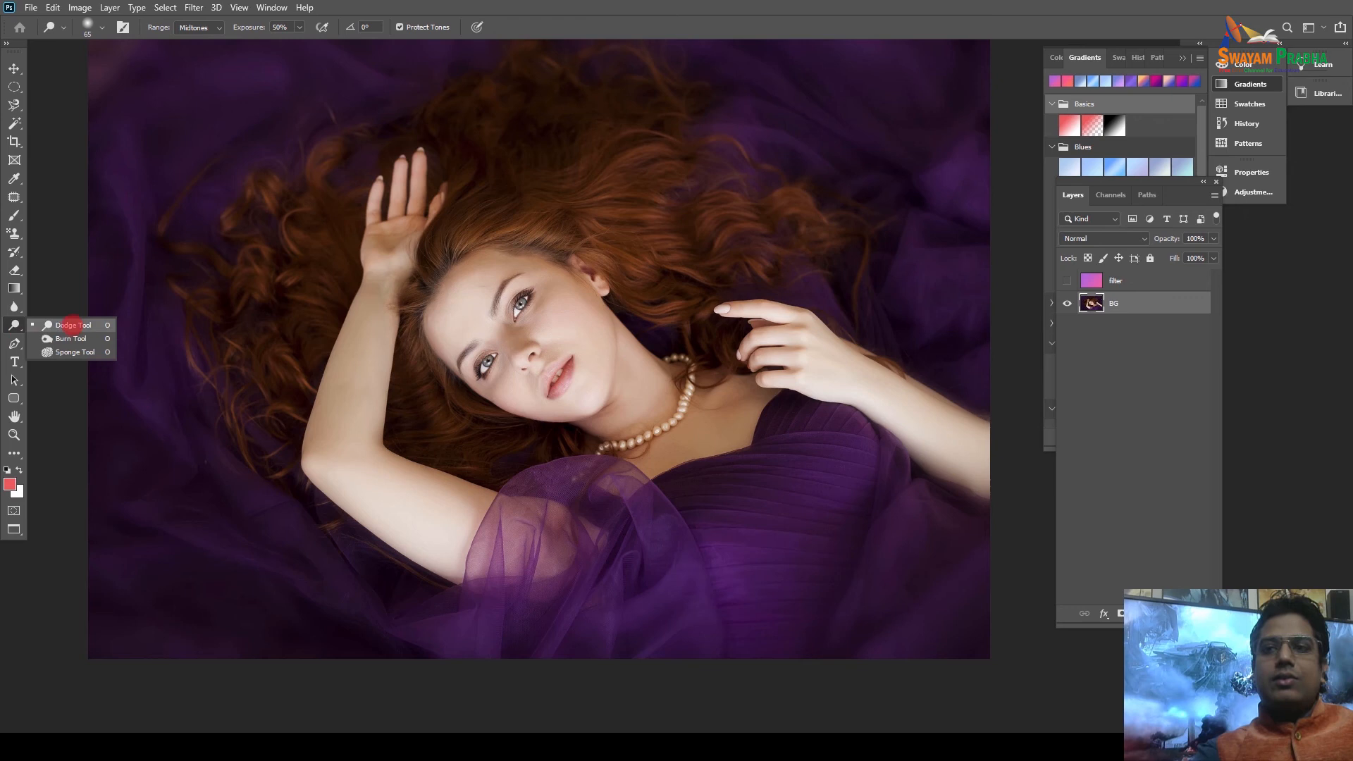
left_click(70, 325)
left_click(14, 306)
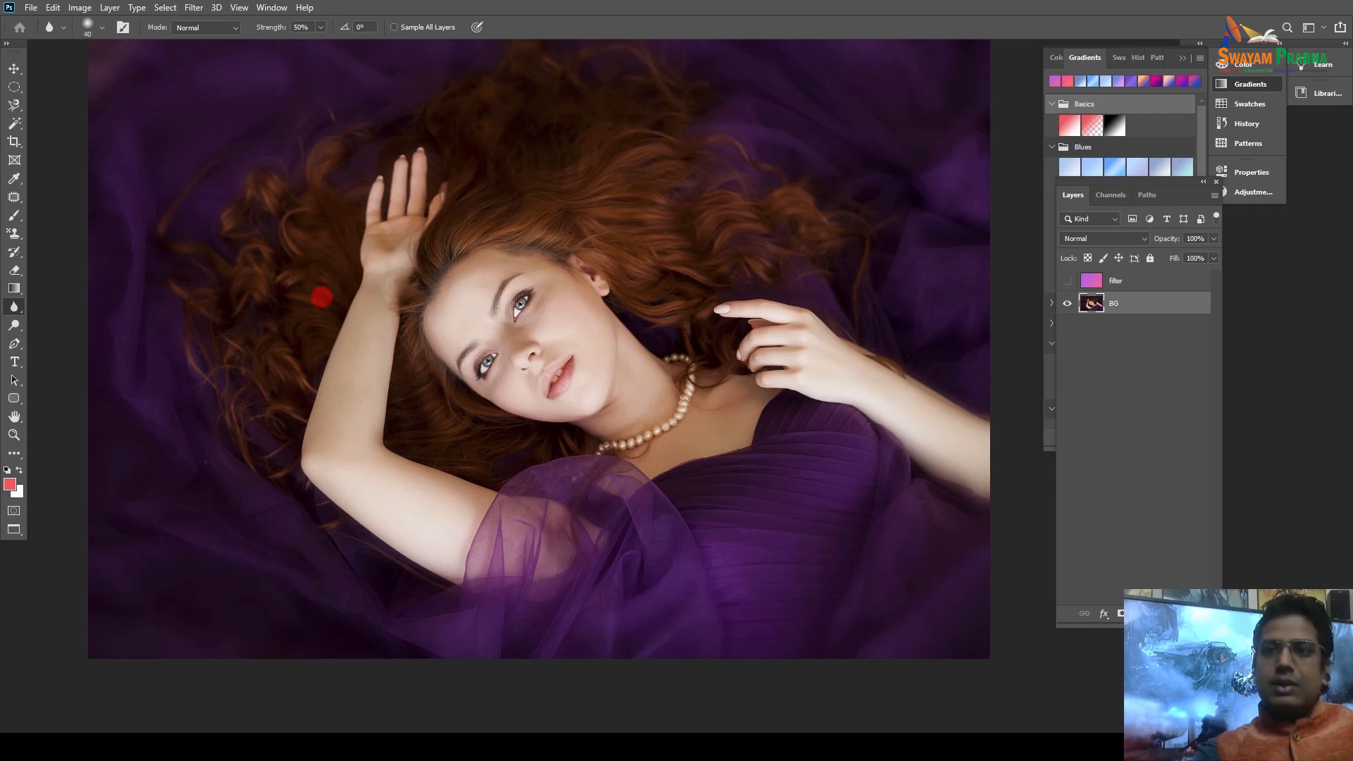
key("bracketright")
key("bracketright")
key("bracketright")
key("bracketright")
key("bracketright")
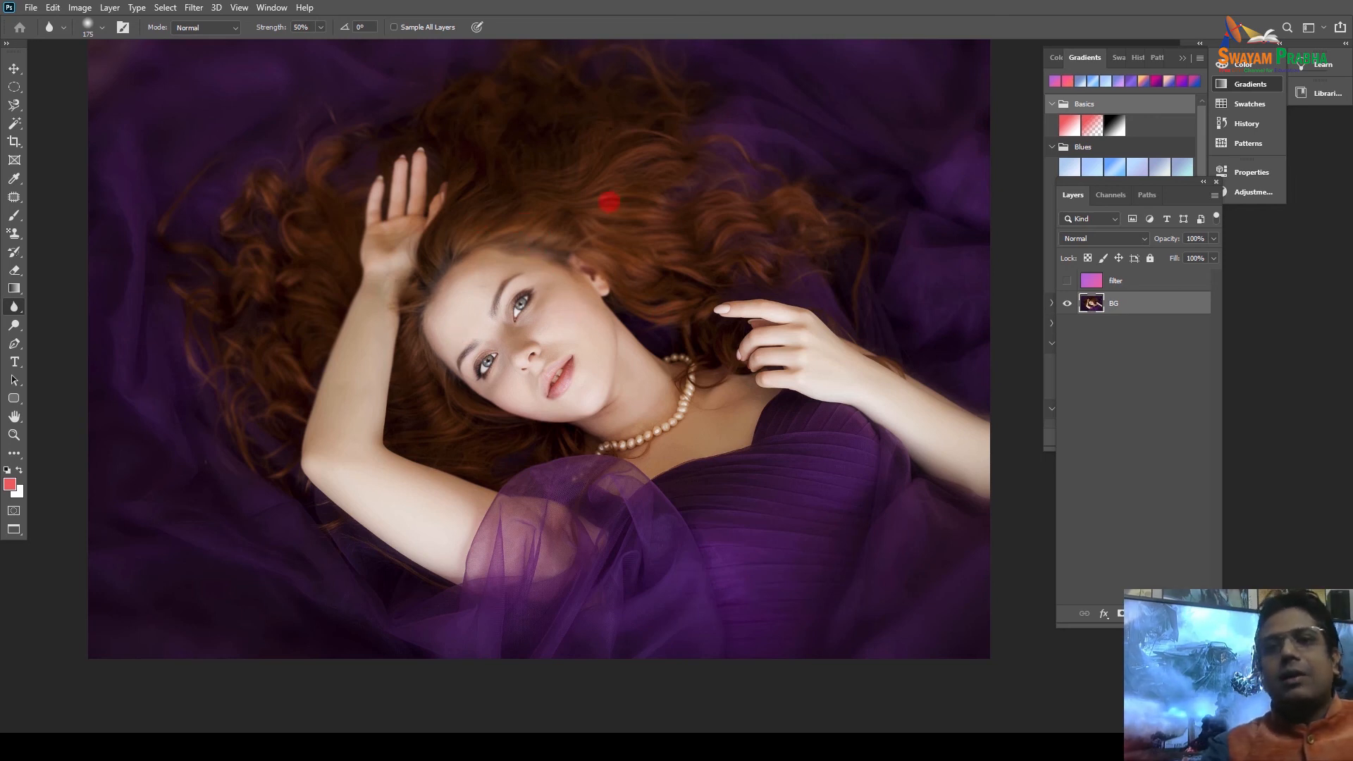
Duplicate BG as BG copy and burn the skin below the eye and beside the nose.
left_click(14, 324)
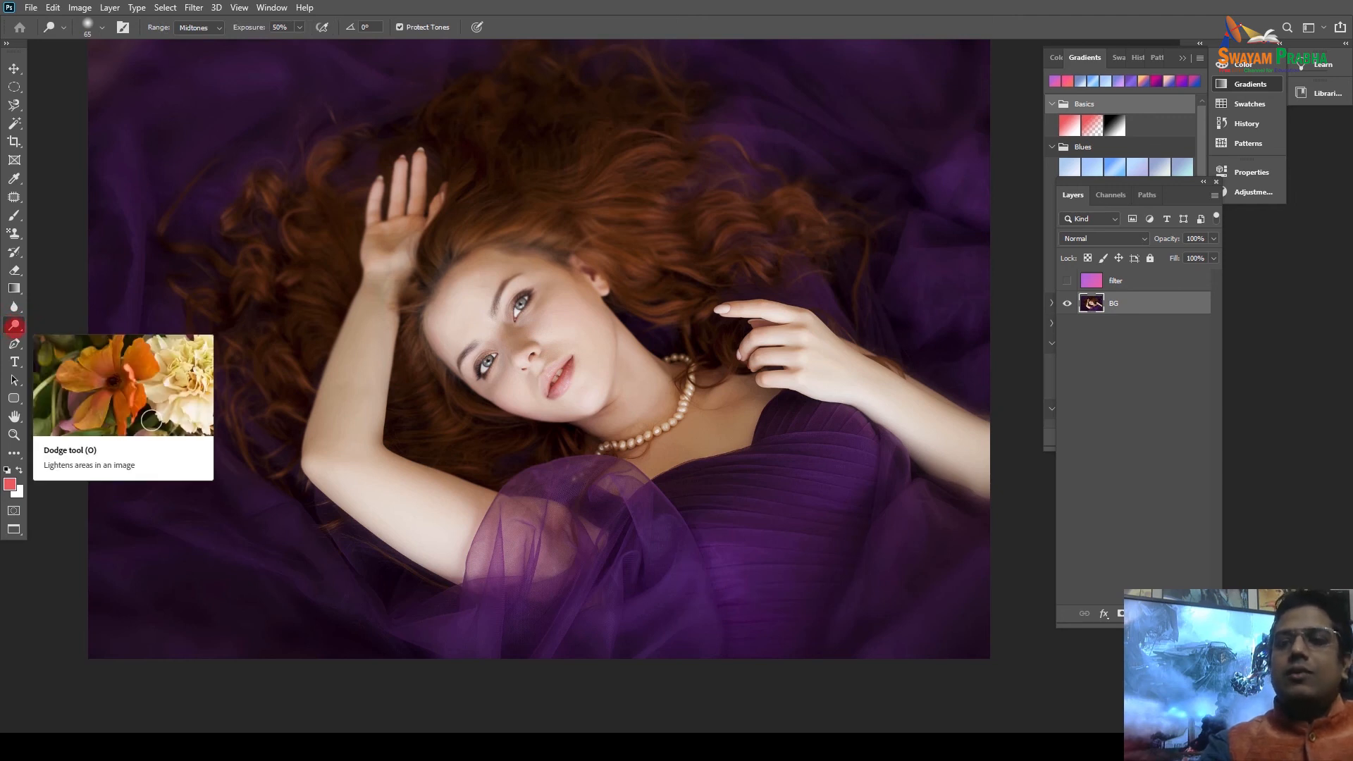
right_click(14, 324)
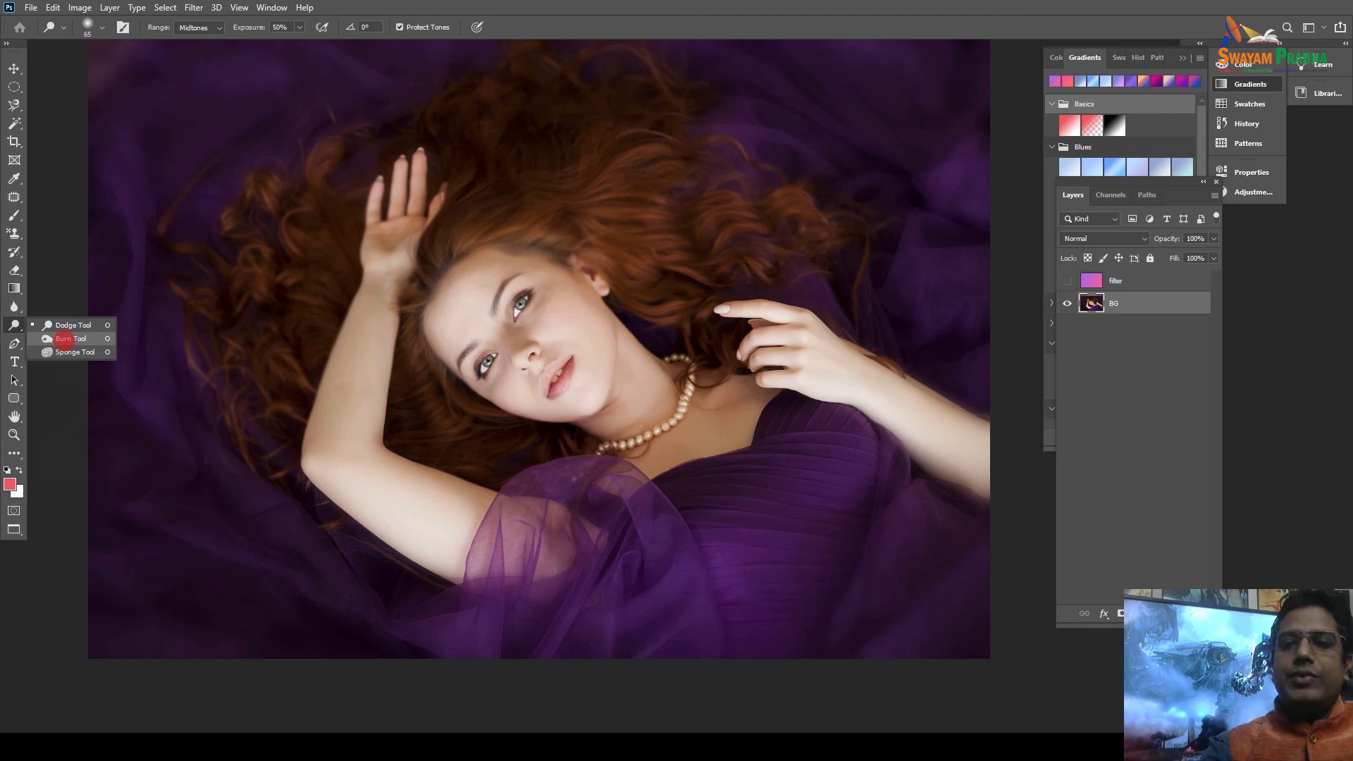
left_click(62, 338)
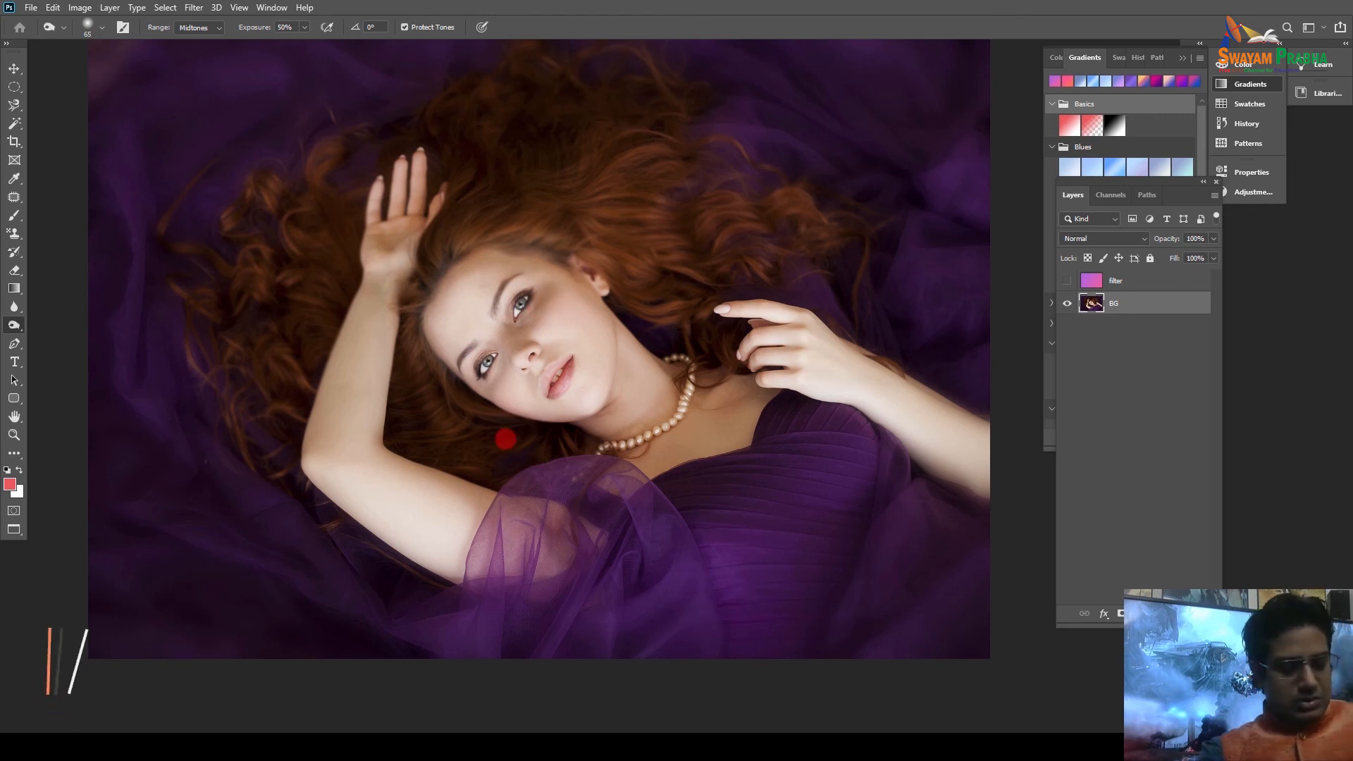
left_click_drag(1150, 302, 1163, 613)
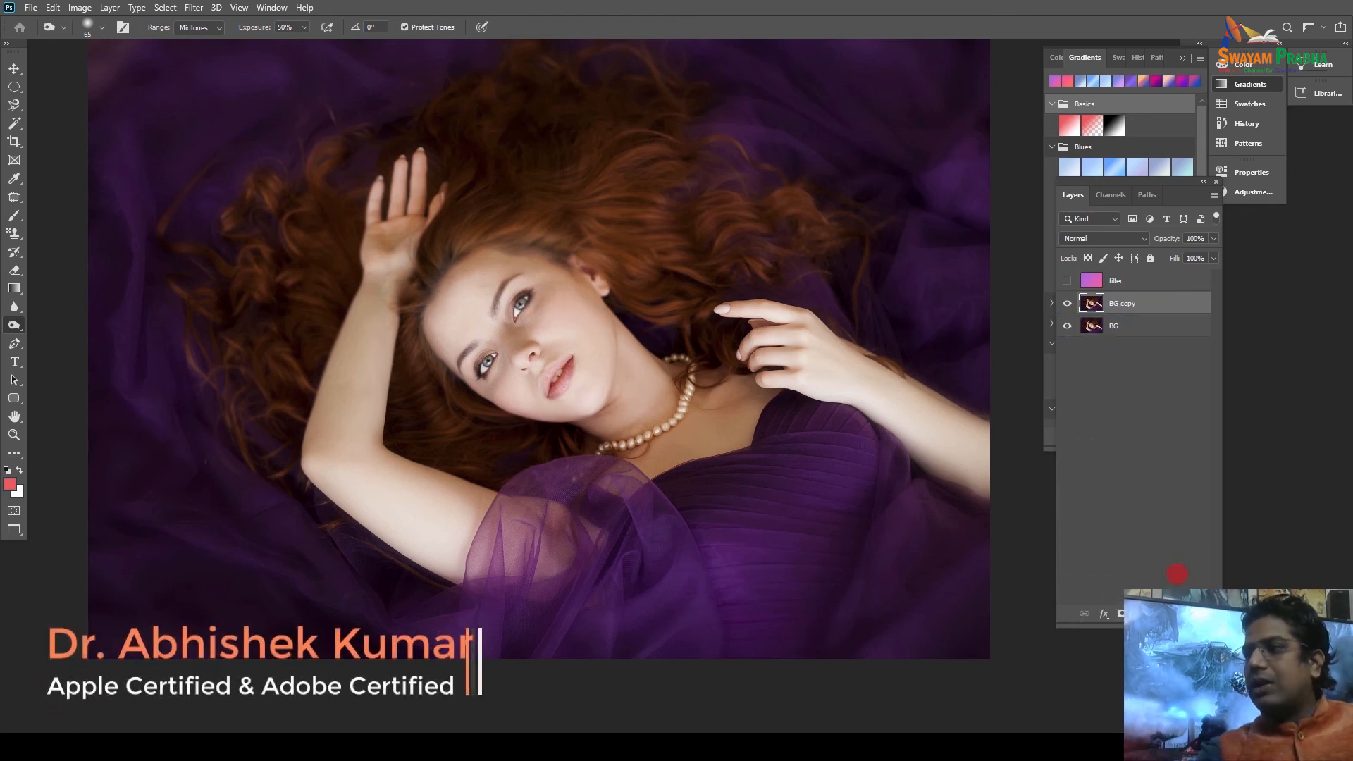
key("ctrl+plus")
key("ctrl+plus")
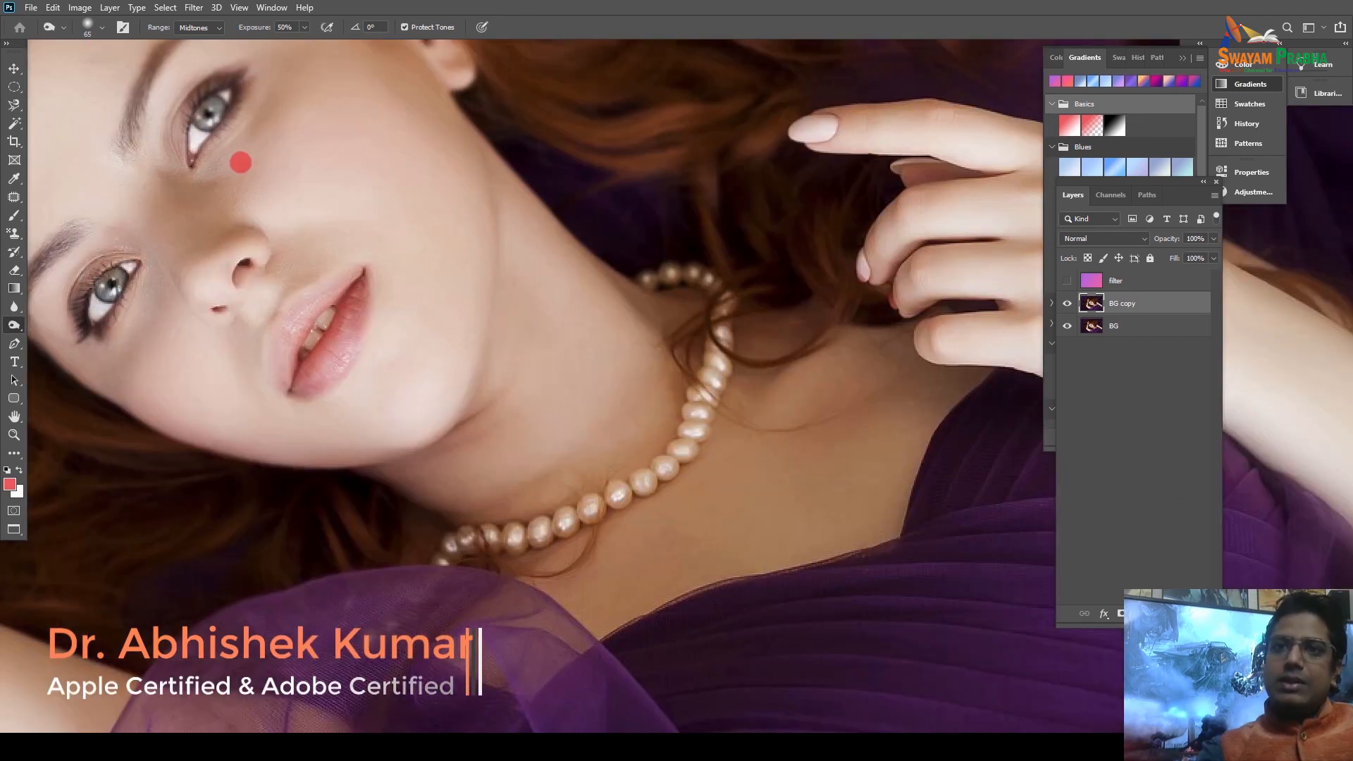
left_click_drag(263, 179, 495, 305)
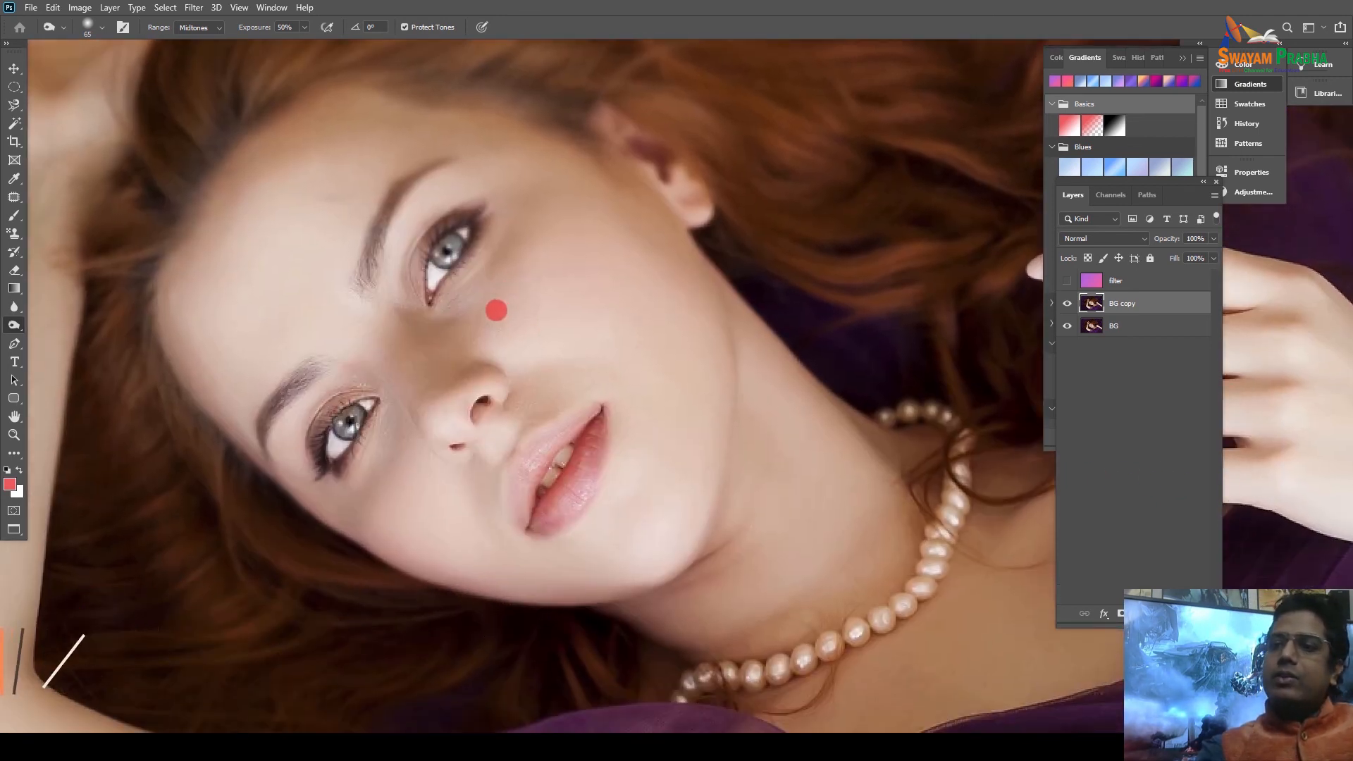
left_click_drag(498, 231, 458, 300)
left_click_drag(510, 256, 451, 337)
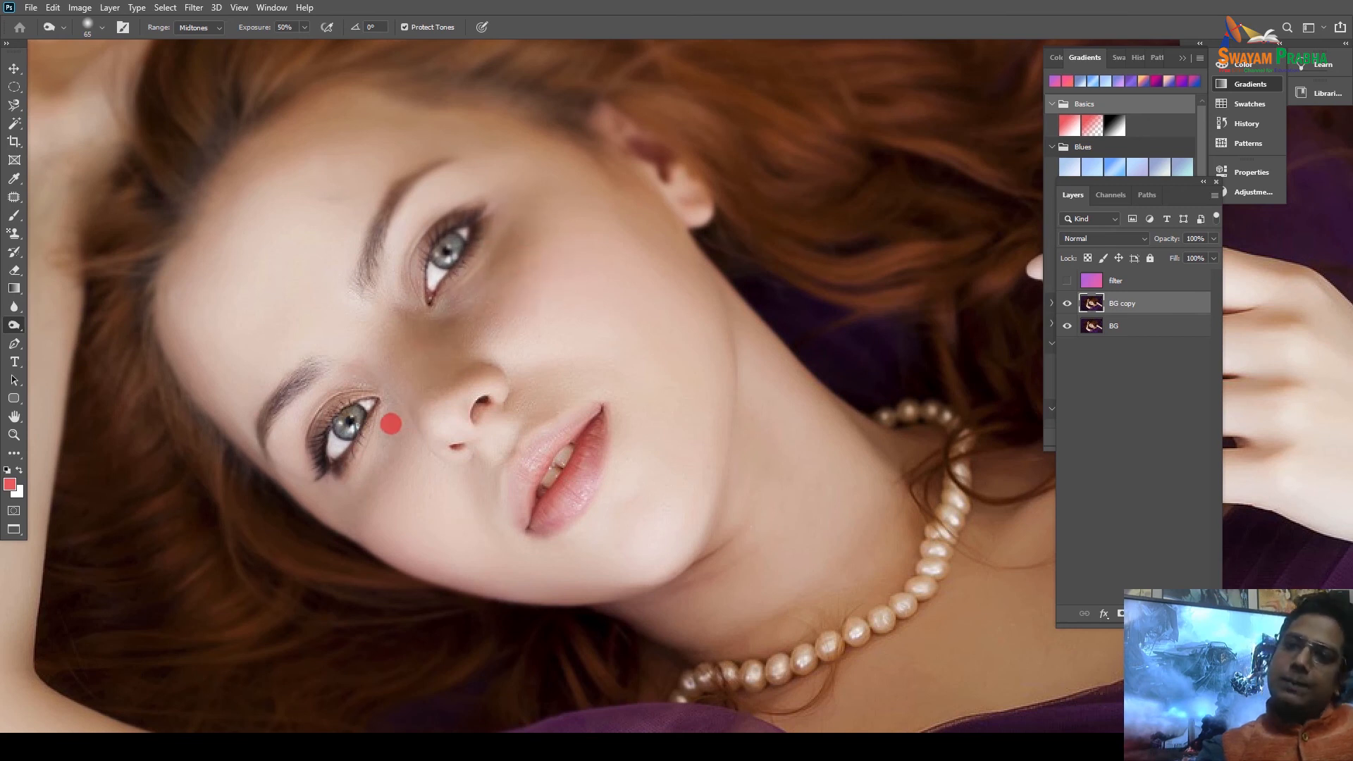
left_click_drag(391, 424, 353, 501)
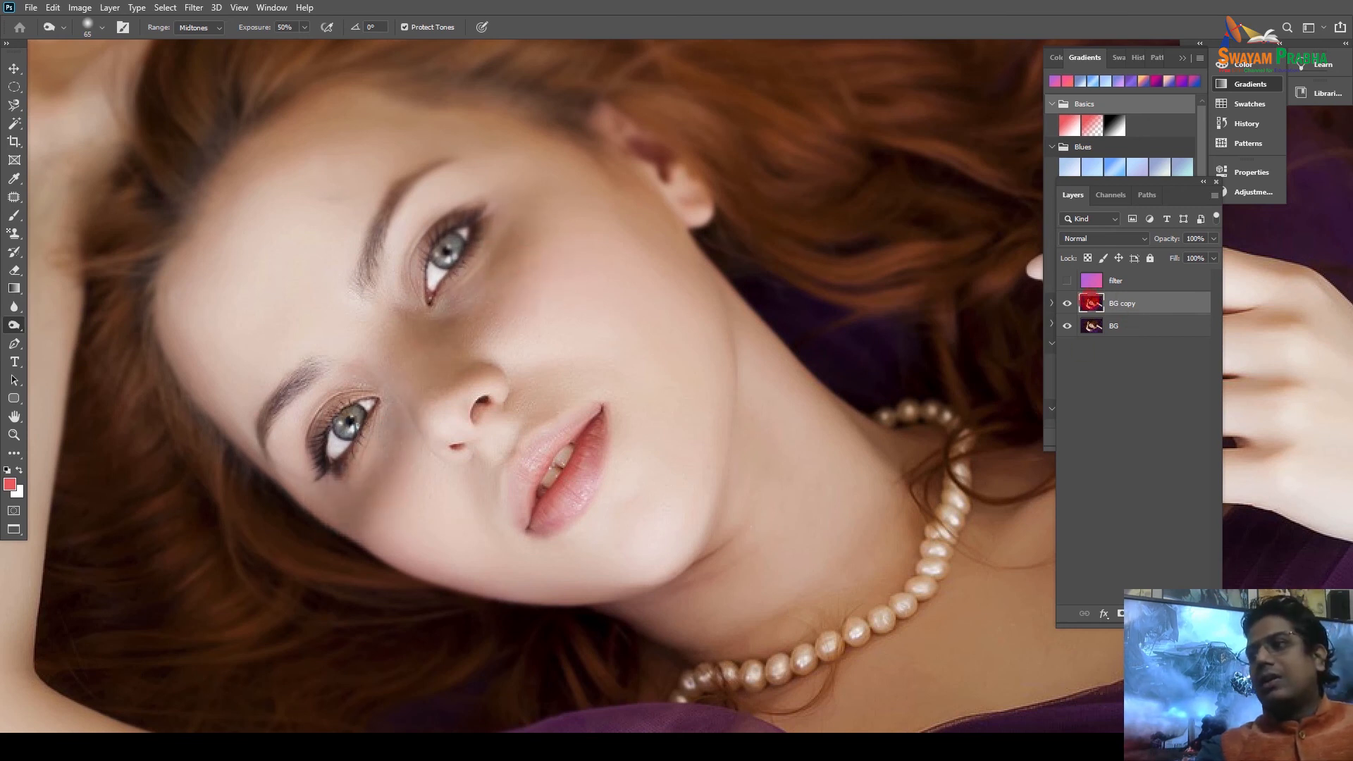
Compare BG copy on and off, then darken the left part of the lower lip.
left_click(1068, 303)
left_click(1067, 303)
left_click(1067, 303)
left_click(1067, 303)
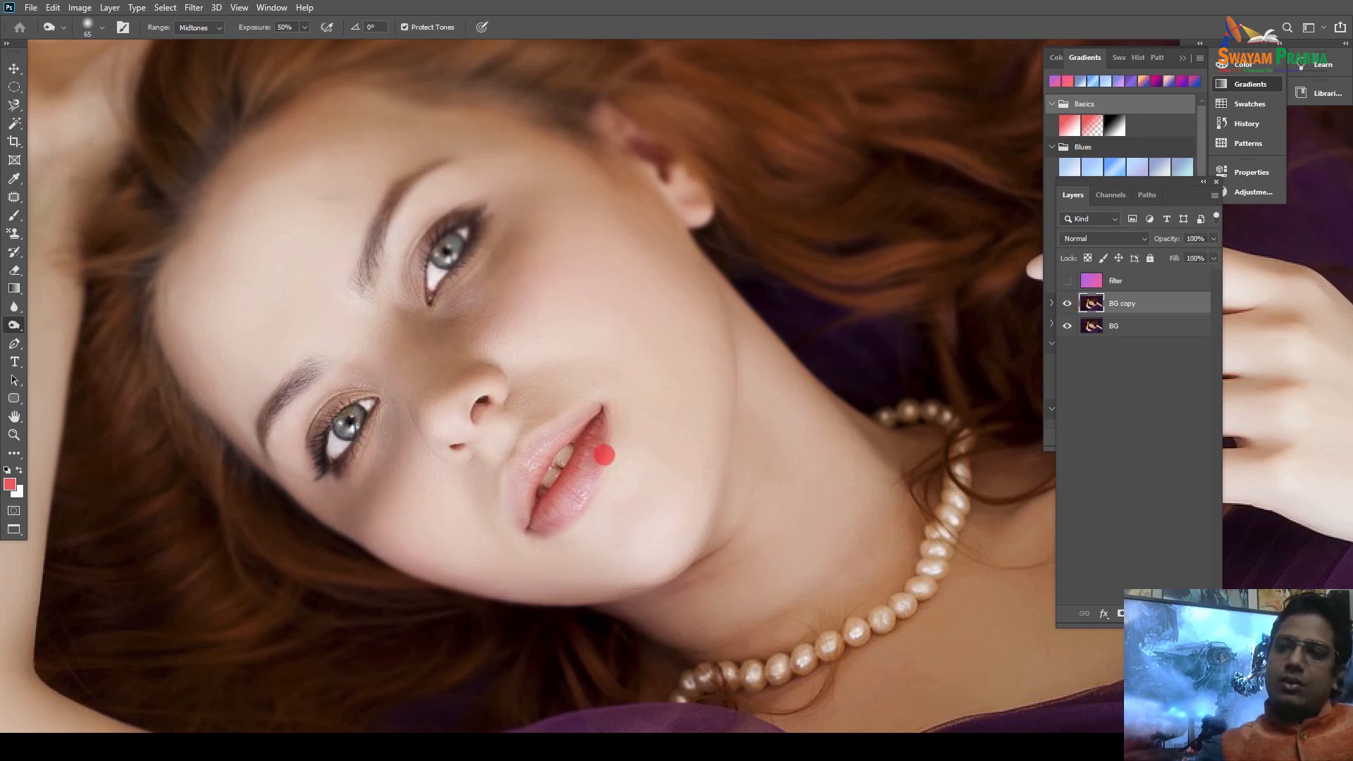
left_click_drag(556, 493, 531, 520)
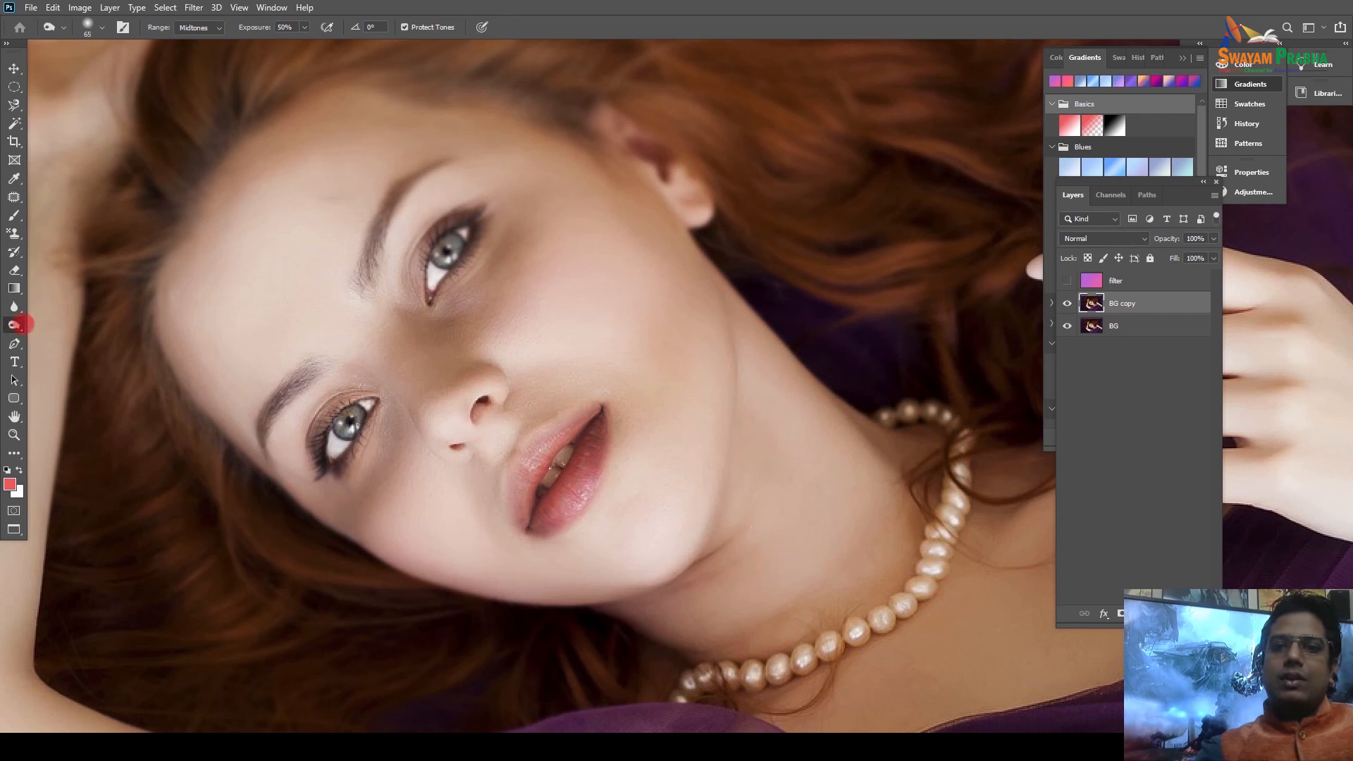
Lighten the skin along the upper lip with the Dodge tool.
right_click(18, 324)
left_click(70, 321)
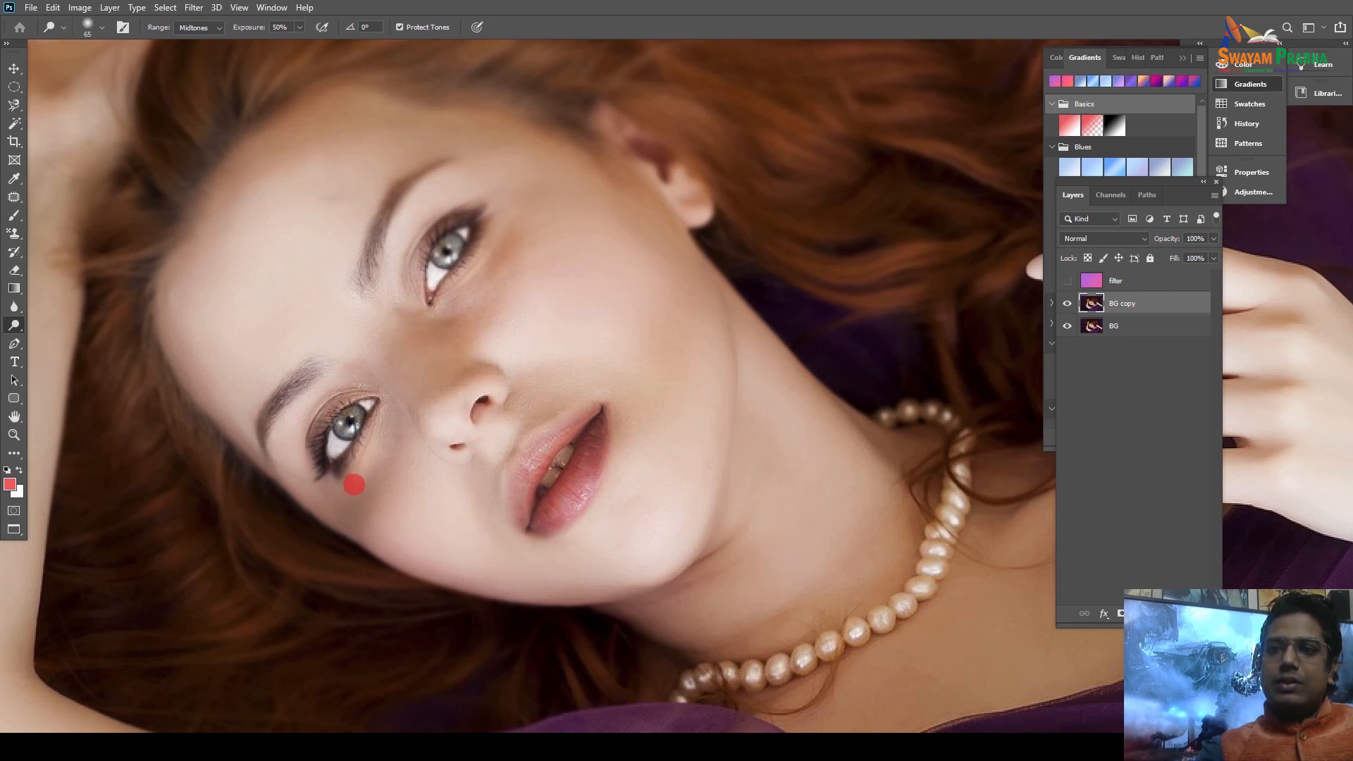
mouse_move(573, 409)
left_mouse_down()
mouse_move(515, 485)
mouse_move(582, 407)
left_mouse_up()
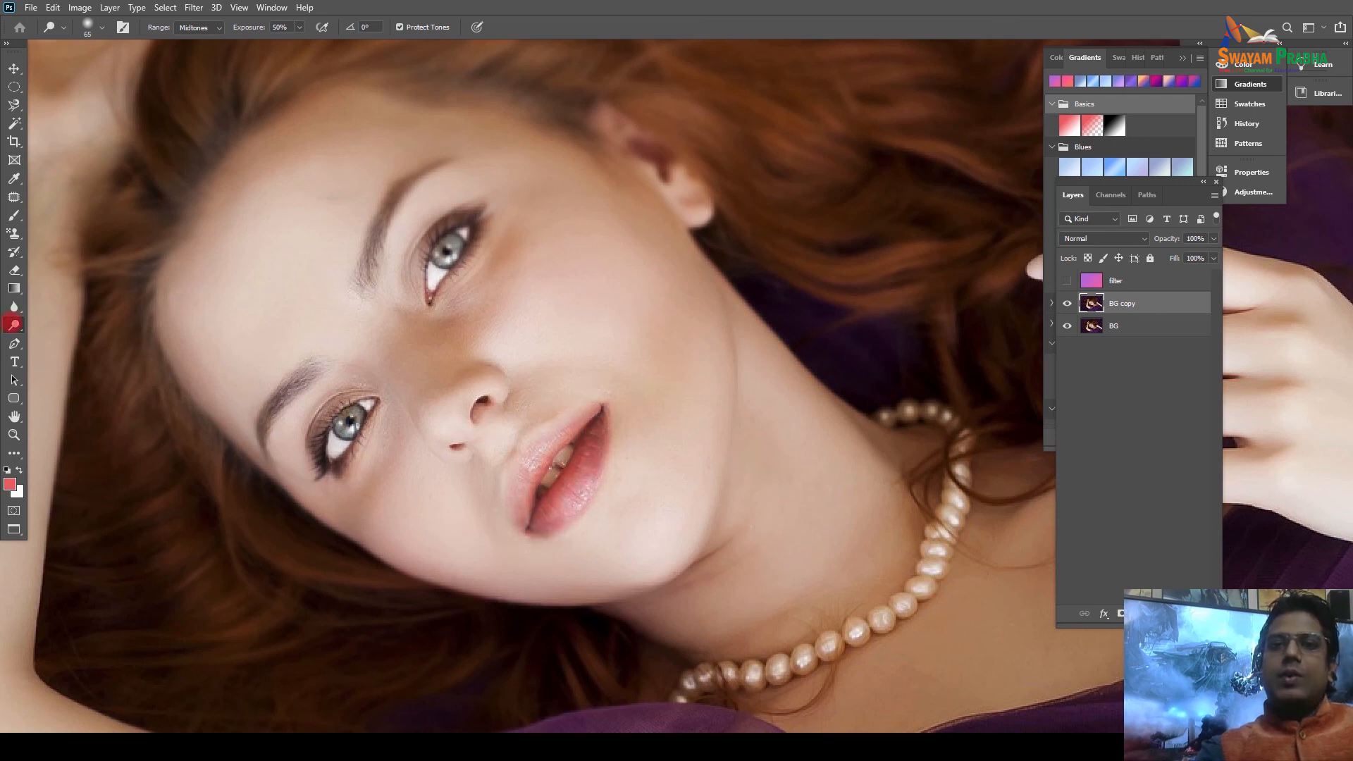
right_click(13, 325)
left_click(74, 352)
Desaturate a cheek patch and the lips to grey with the Sponge, then fit the photo on screen.
mouse_move(570, 311)
left_mouse_down()
mouse_move(612, 313)
mouse_move(570, 325)
mouse_move(552, 290)
mouse_move(469, 360)
mouse_move(449, 350)
mouse_move(474, 341)
mouse_move(444, 352)
mouse_move(458, 331)
mouse_move(582, 289)
mouse_move(517, 287)
mouse_move(528, 266)
mouse_move(474, 292)
mouse_move(503, 262)
mouse_move(475, 278)
mouse_move(527, 223)
mouse_move(514, 237)
mouse_move(622, 290)
mouse_move(500, 259)
mouse_move(525, 330)
mouse_move(510, 367)
mouse_move(522, 377)
mouse_move(493, 426)
mouse_move(555, 367)
mouse_move(519, 402)
mouse_move(615, 381)
mouse_move(660, 326)
mouse_move(628, 350)
mouse_move(619, 338)
mouse_move(659, 295)
left_mouse_up()
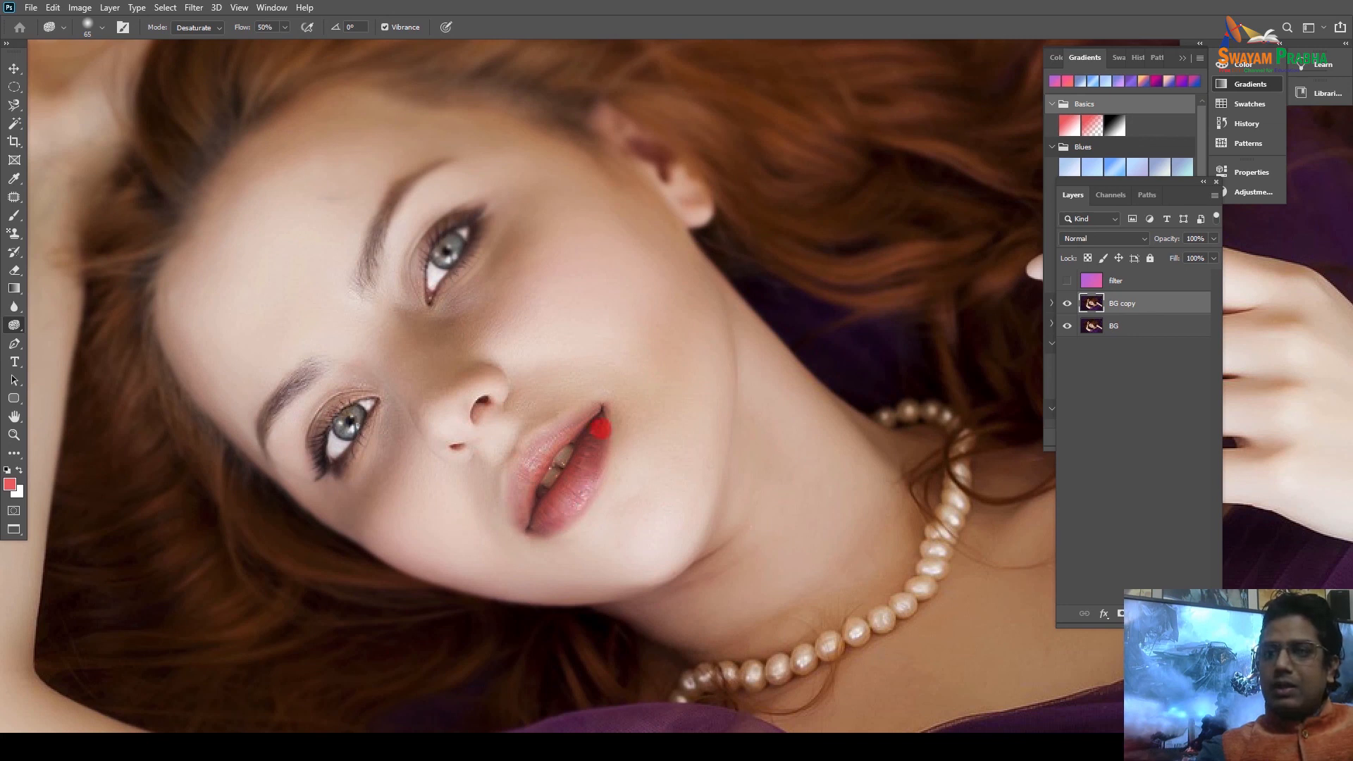
mouse_move(567, 506)
left_mouse_down()
mouse_move(579, 476)
mouse_move(548, 484)
mouse_move(535, 449)
mouse_move(589, 410)
mouse_move(556, 463)
mouse_move(574, 466)
mouse_move(570, 491)
mouse_move(541, 493)
mouse_move(532, 511)
mouse_move(538, 443)
left_mouse_up()
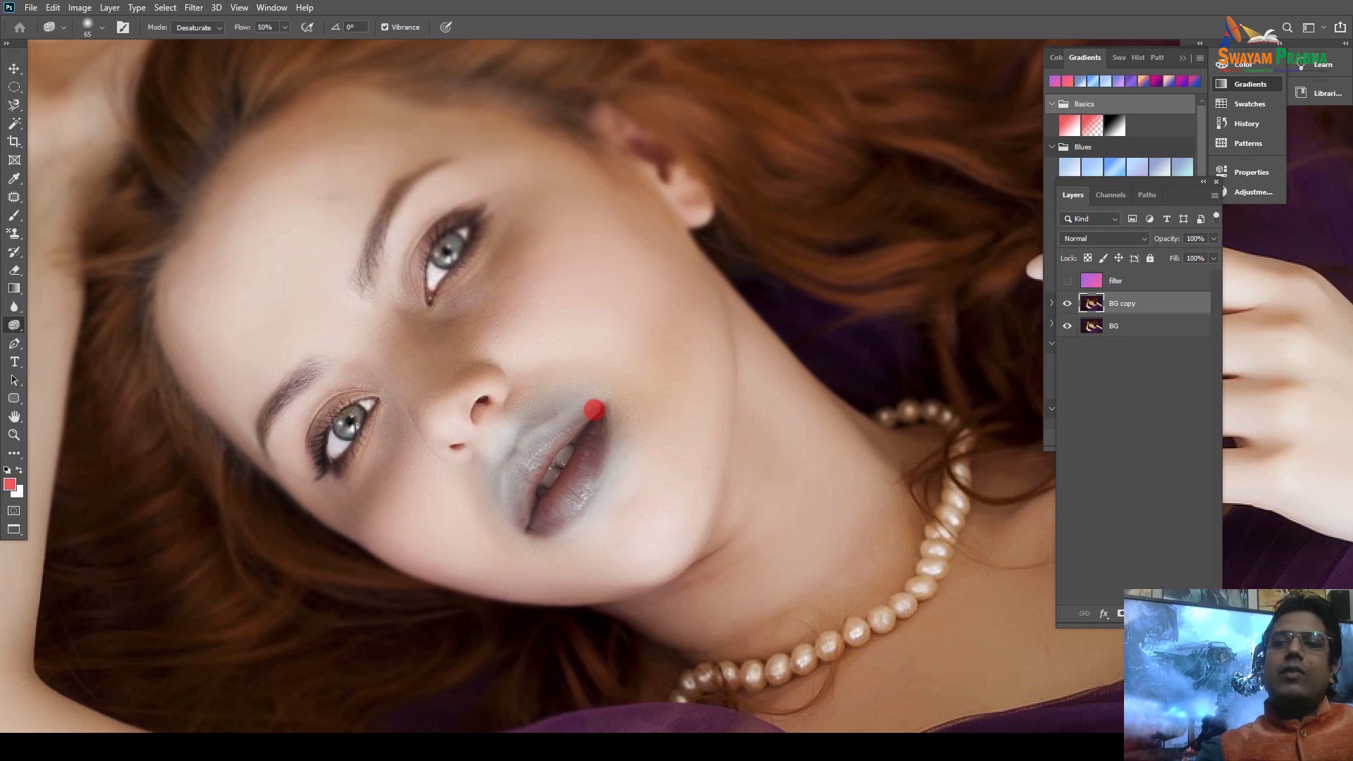
key("ctrl+0")
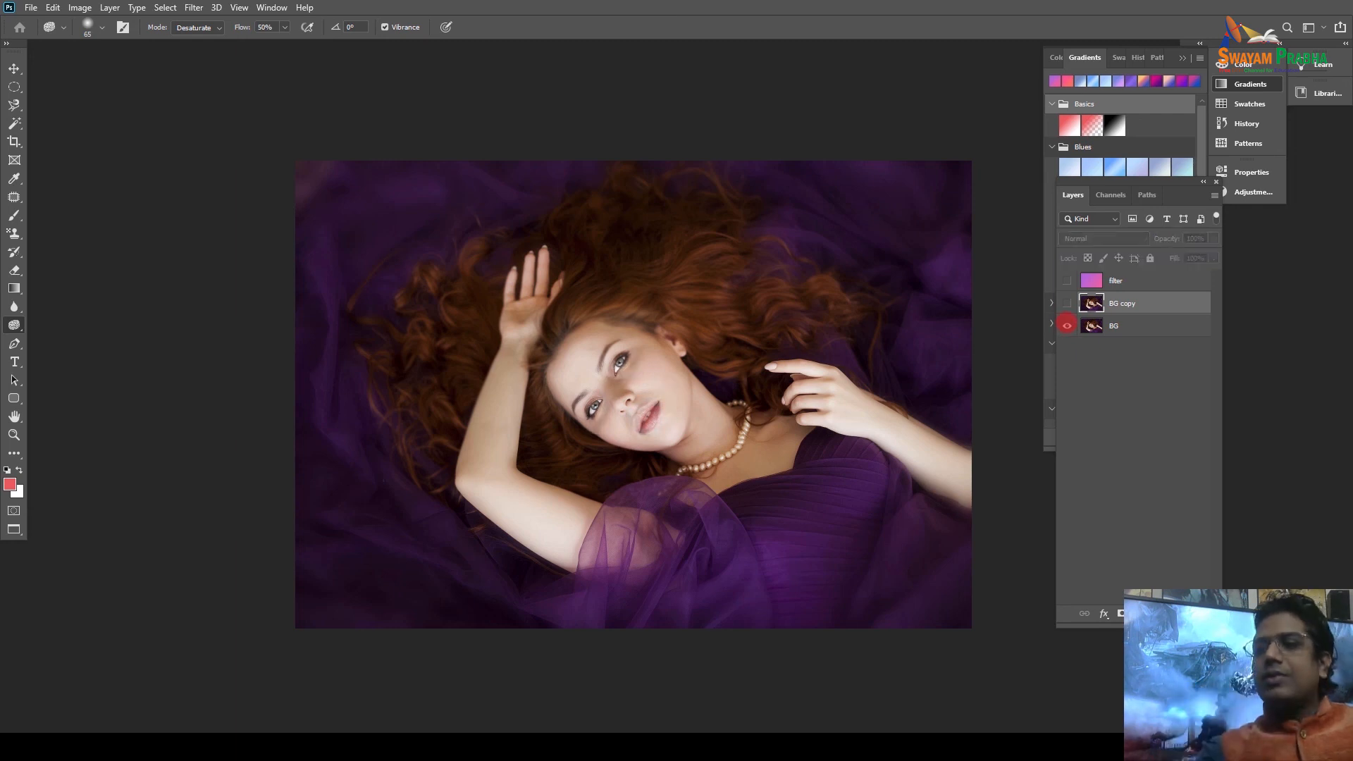
left_click(14, 361)
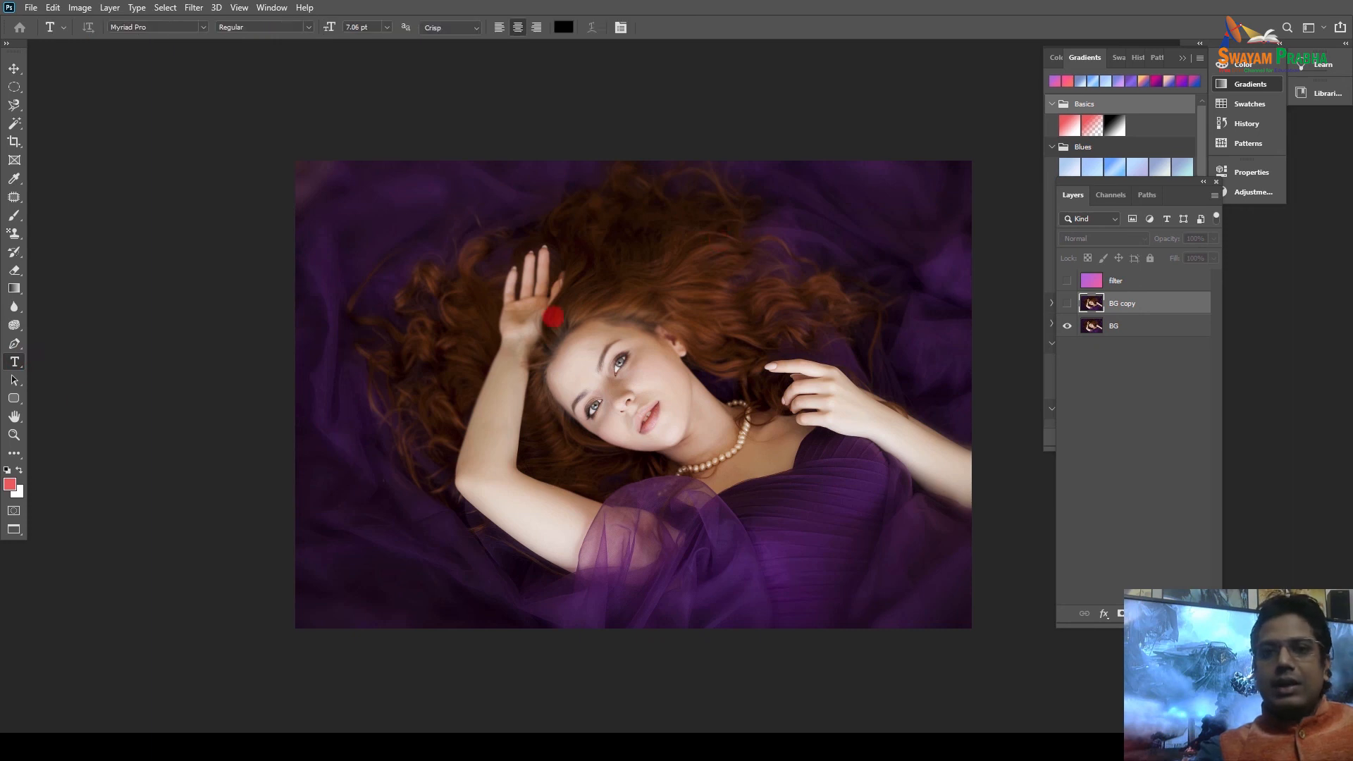
left_click(747, 285)
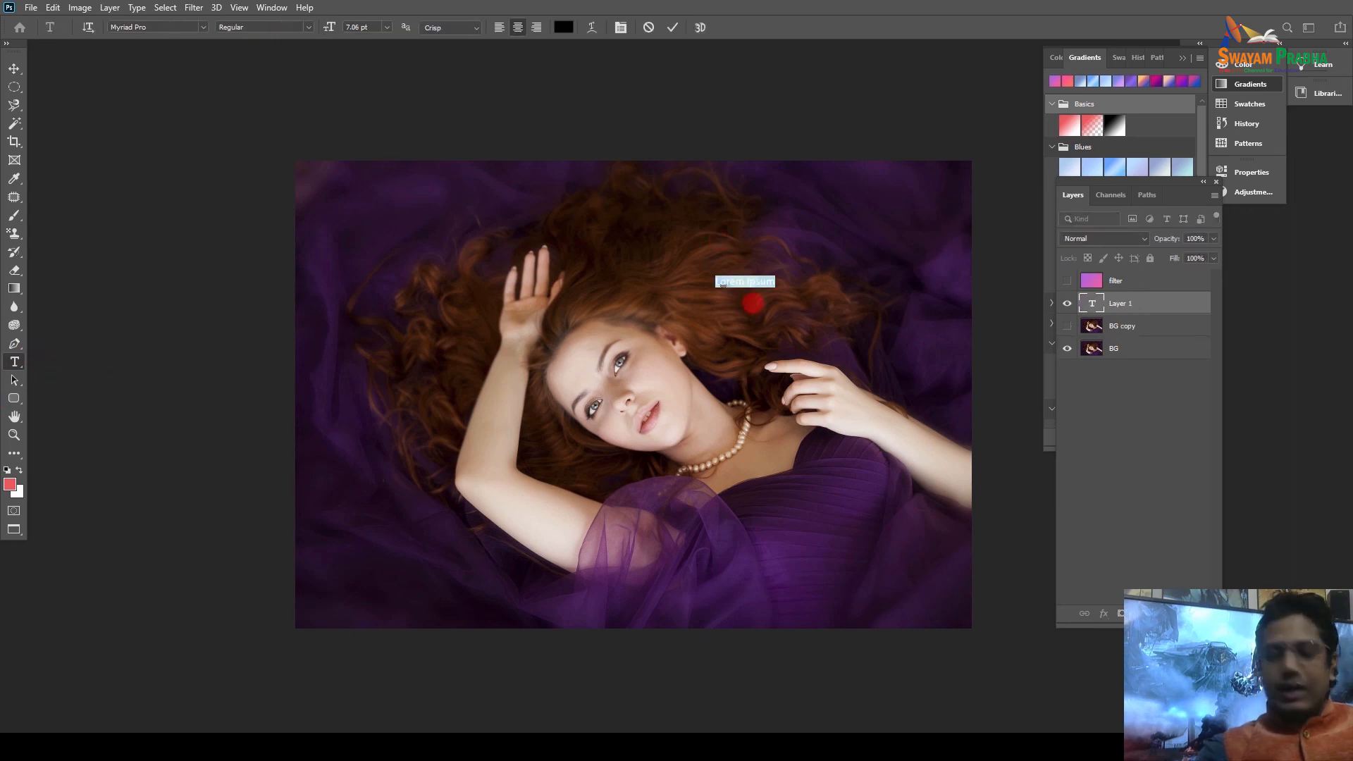
key("BackSpace")
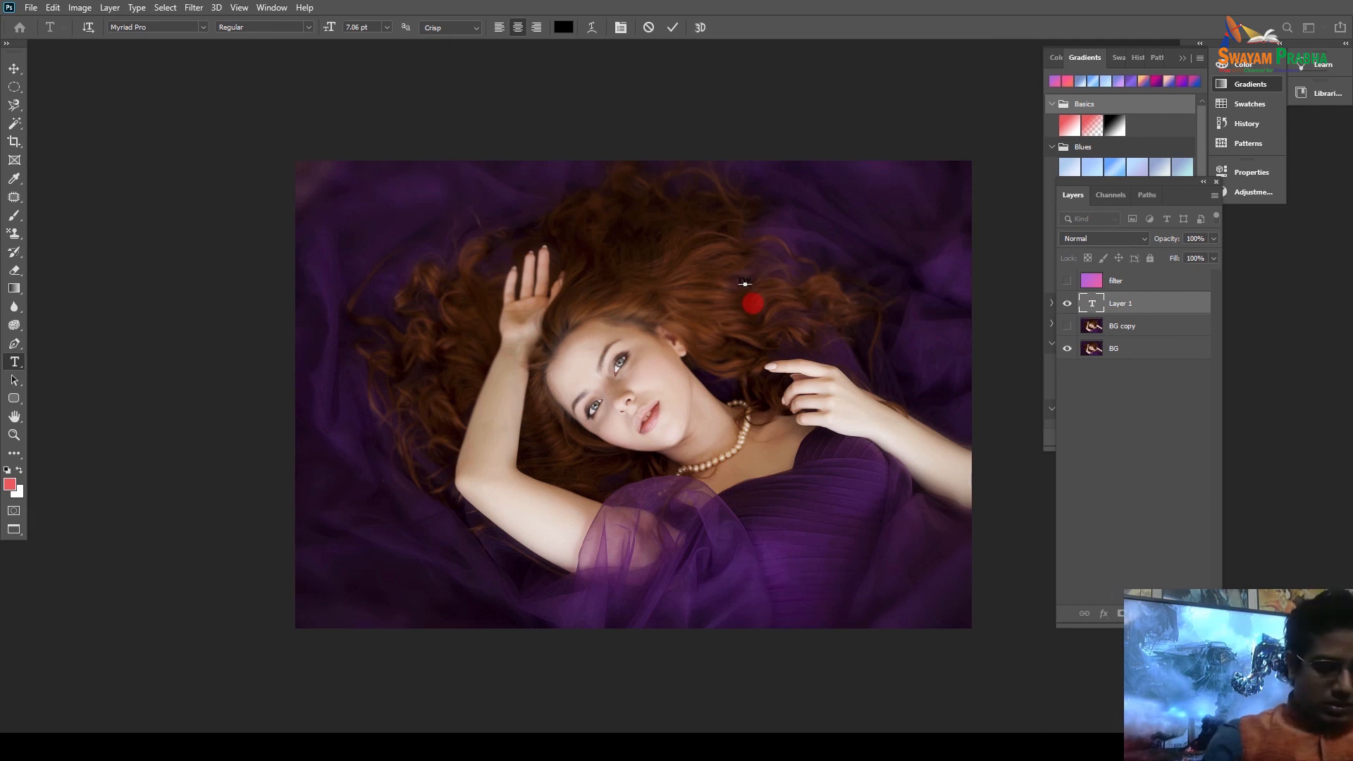
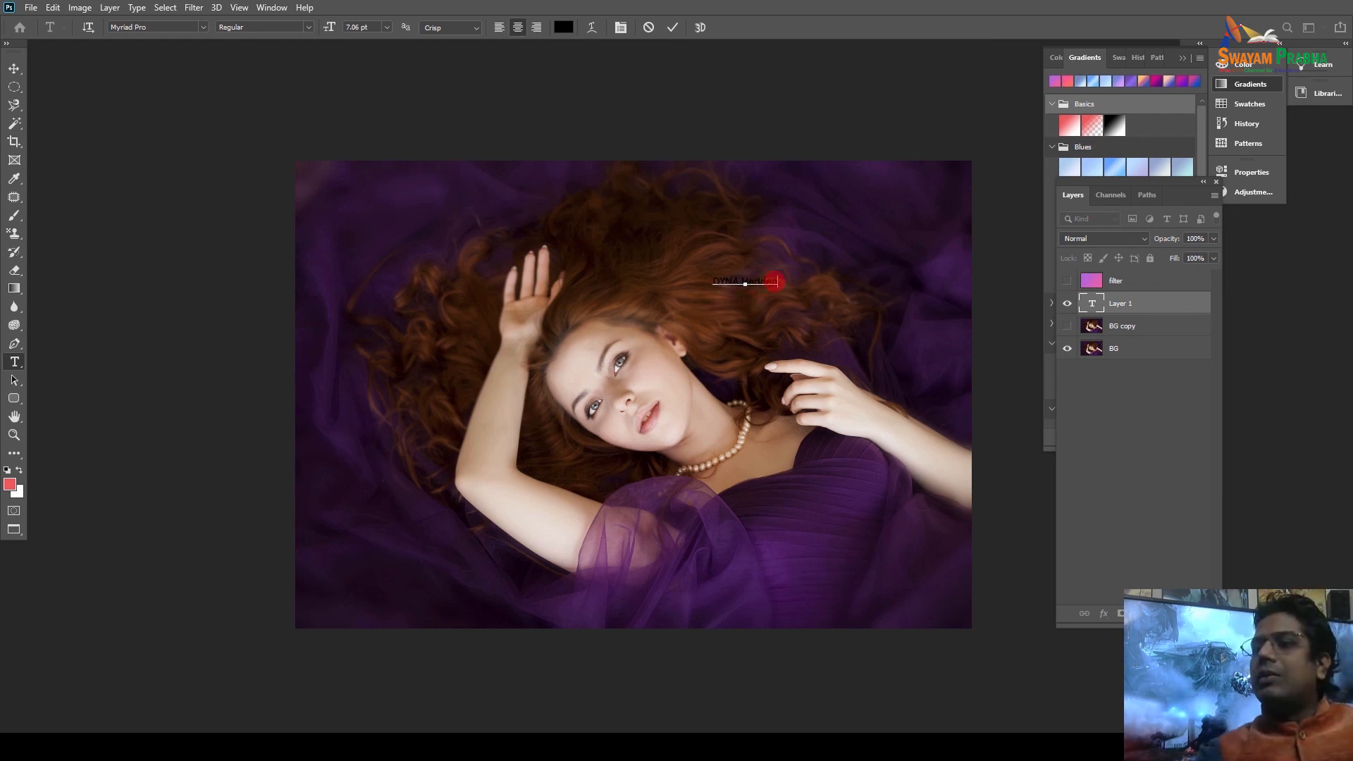
Set the text to 26.06 pt Minion Pro and pick a dark brown colour in the picker.
left_click_drag(778, 283, 665, 281)
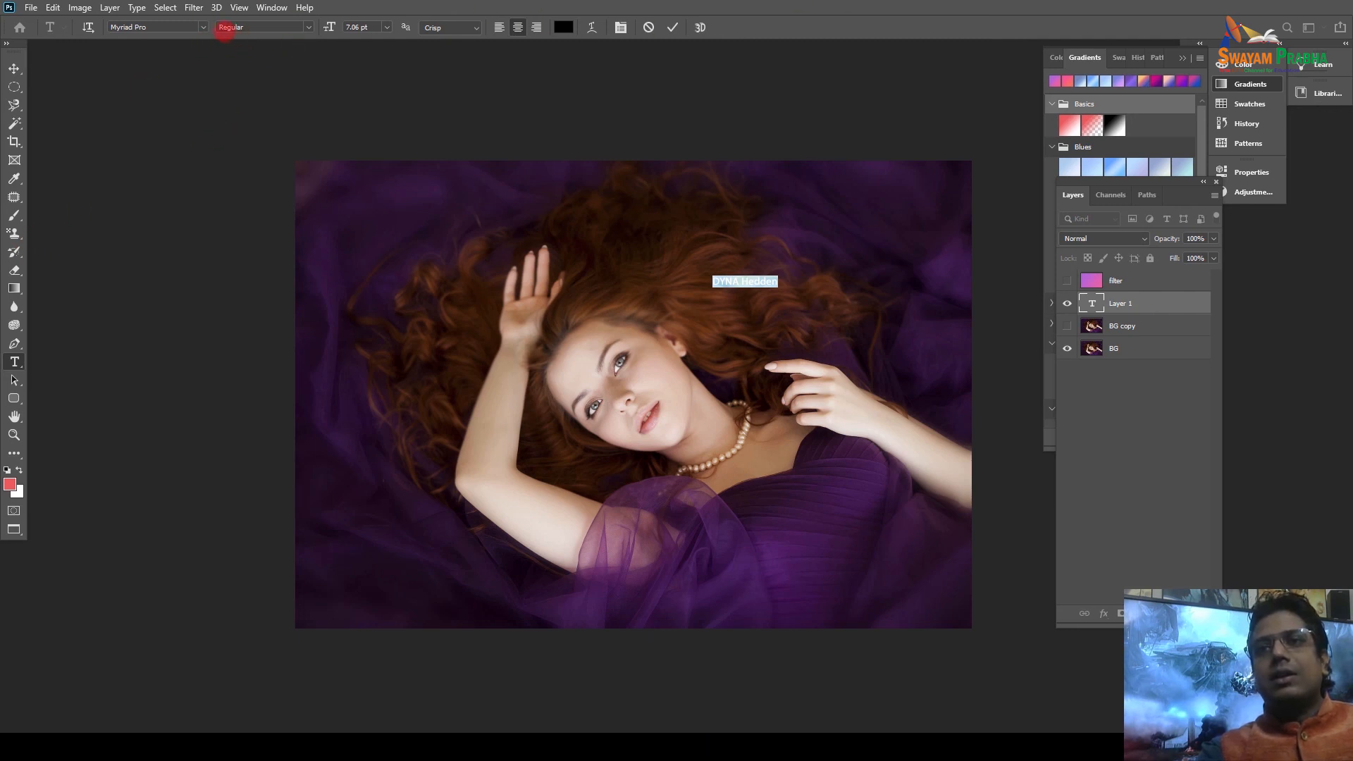
mouse_move(329, 27)
left_mouse_down()
mouse_move(350, 31)
mouse_move(311, 41)
left_mouse_up()
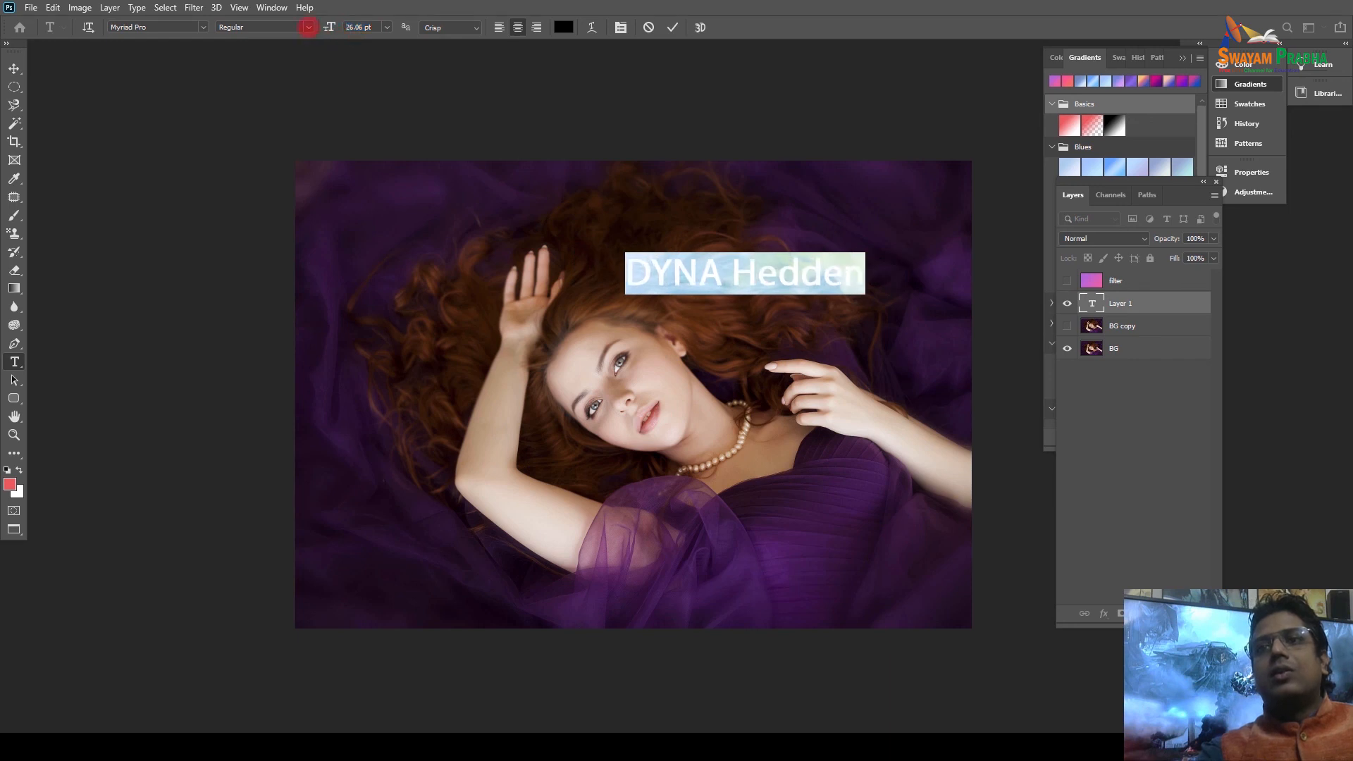
left_click(308, 27)
left_click(246, 61)
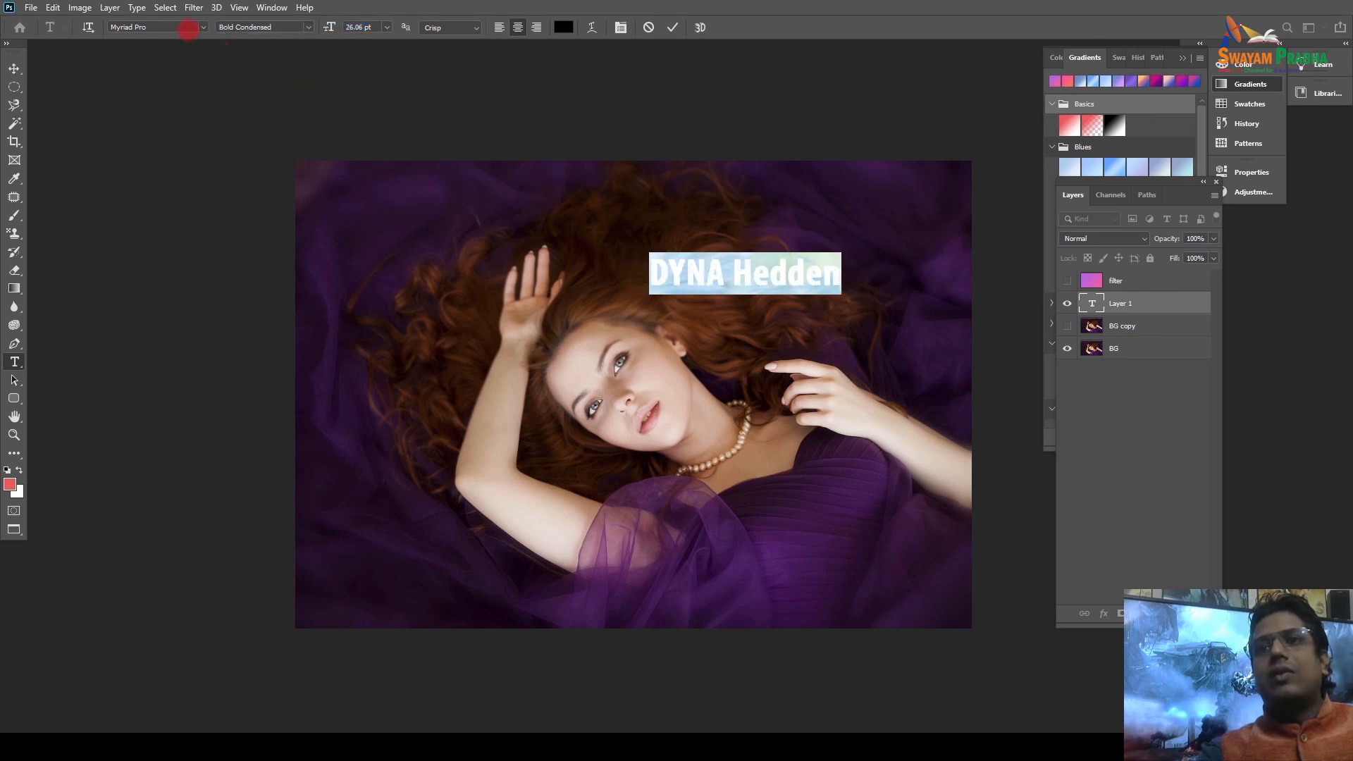
left_click(203, 27)
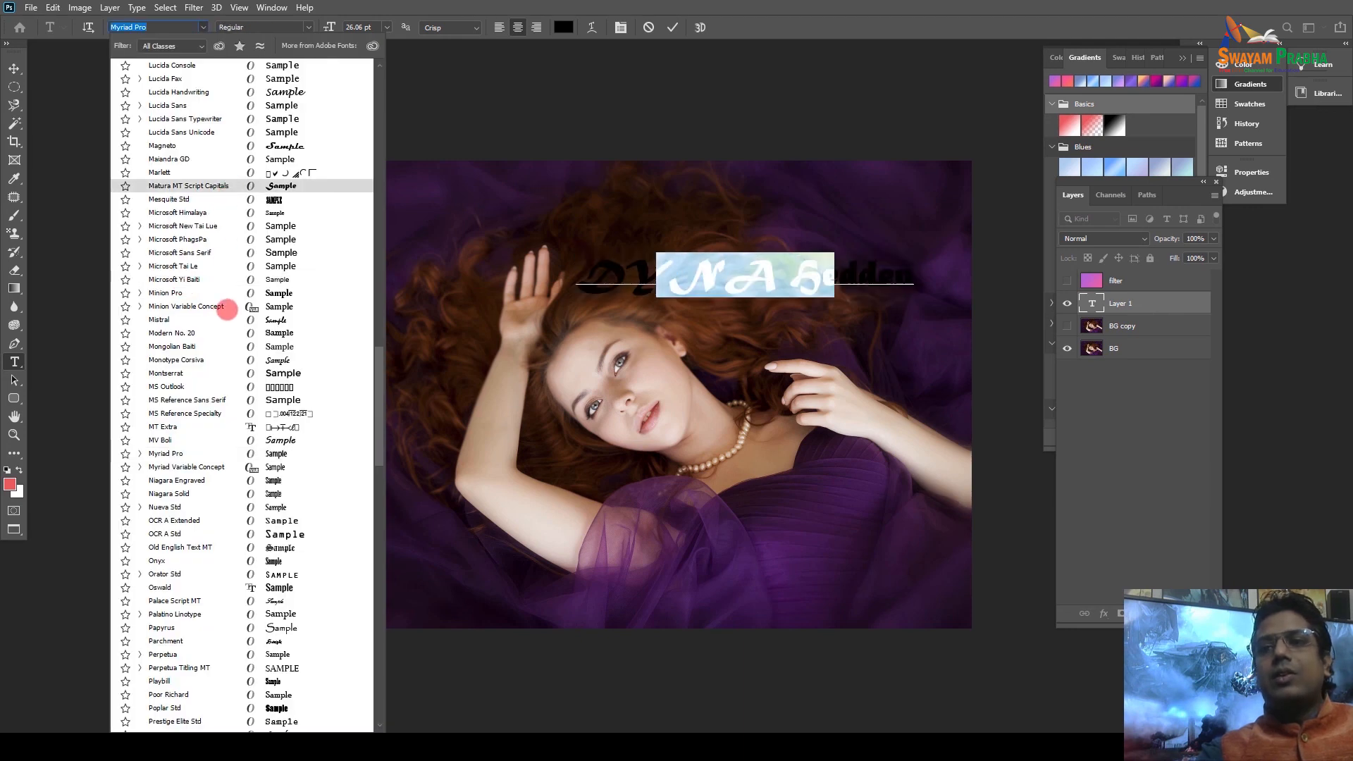
left_click(233, 293)
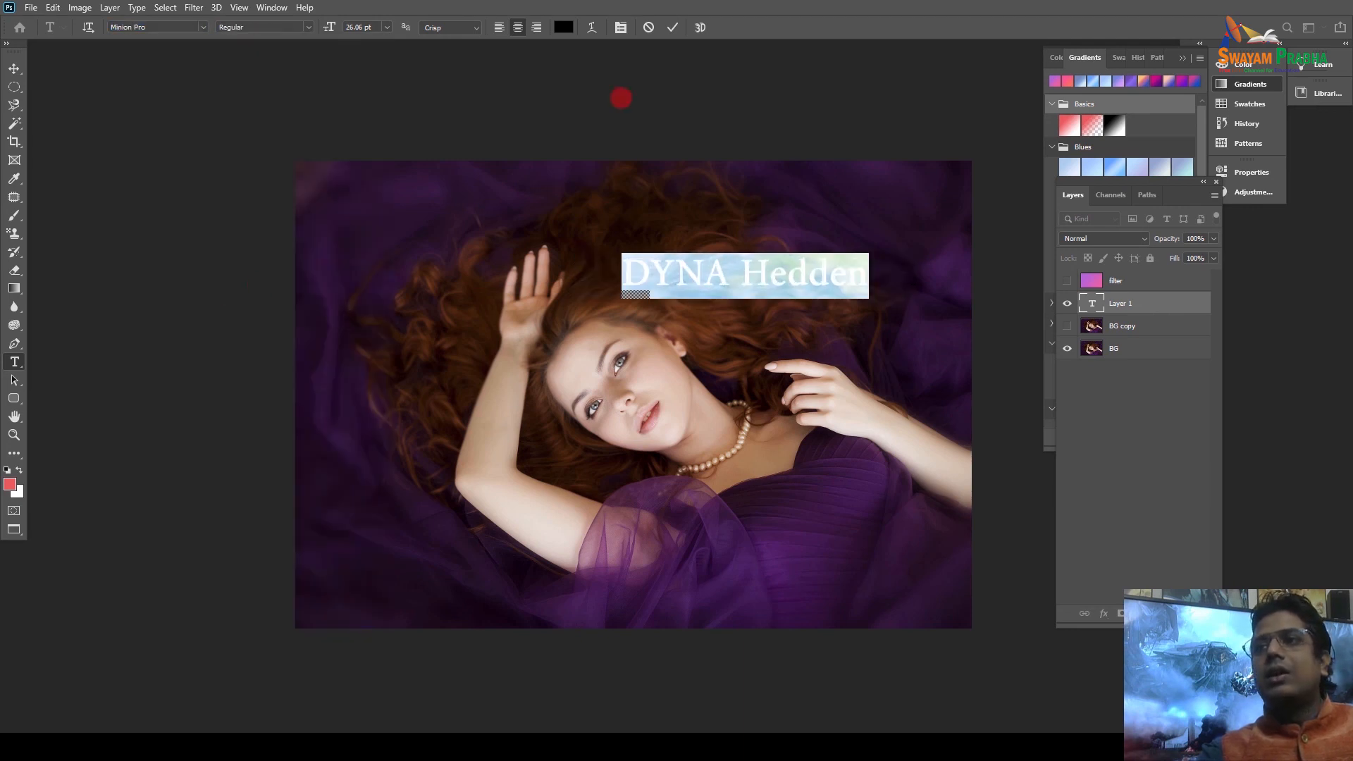
left_click(563, 27)
left_click(779, 210)
Make the caption pink #d5a1a1 and move it to the photo's bottom-left corner.
mouse_move(796, 206)
left_mouse_down()
mouse_move(775, 136)
mouse_move(758, 128)
left_mouse_up()
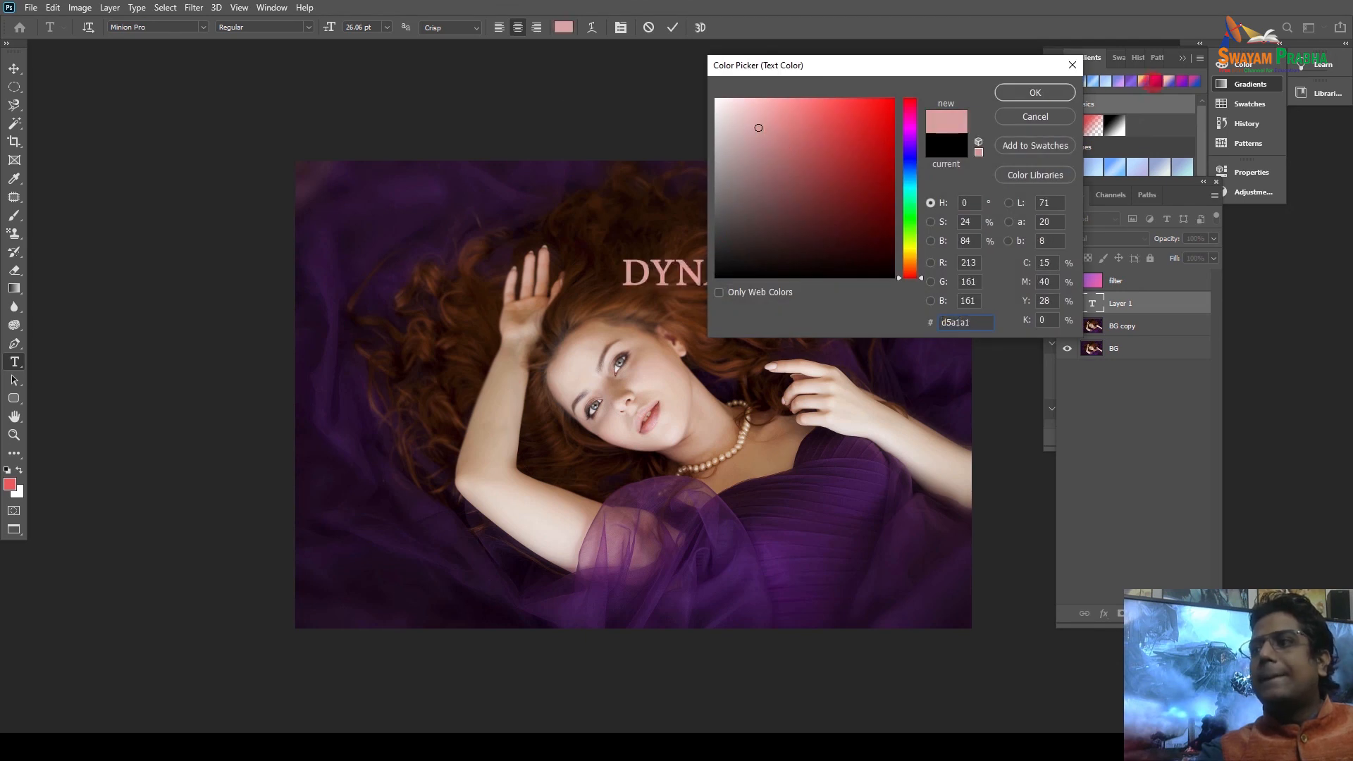
left_click(1035, 93)
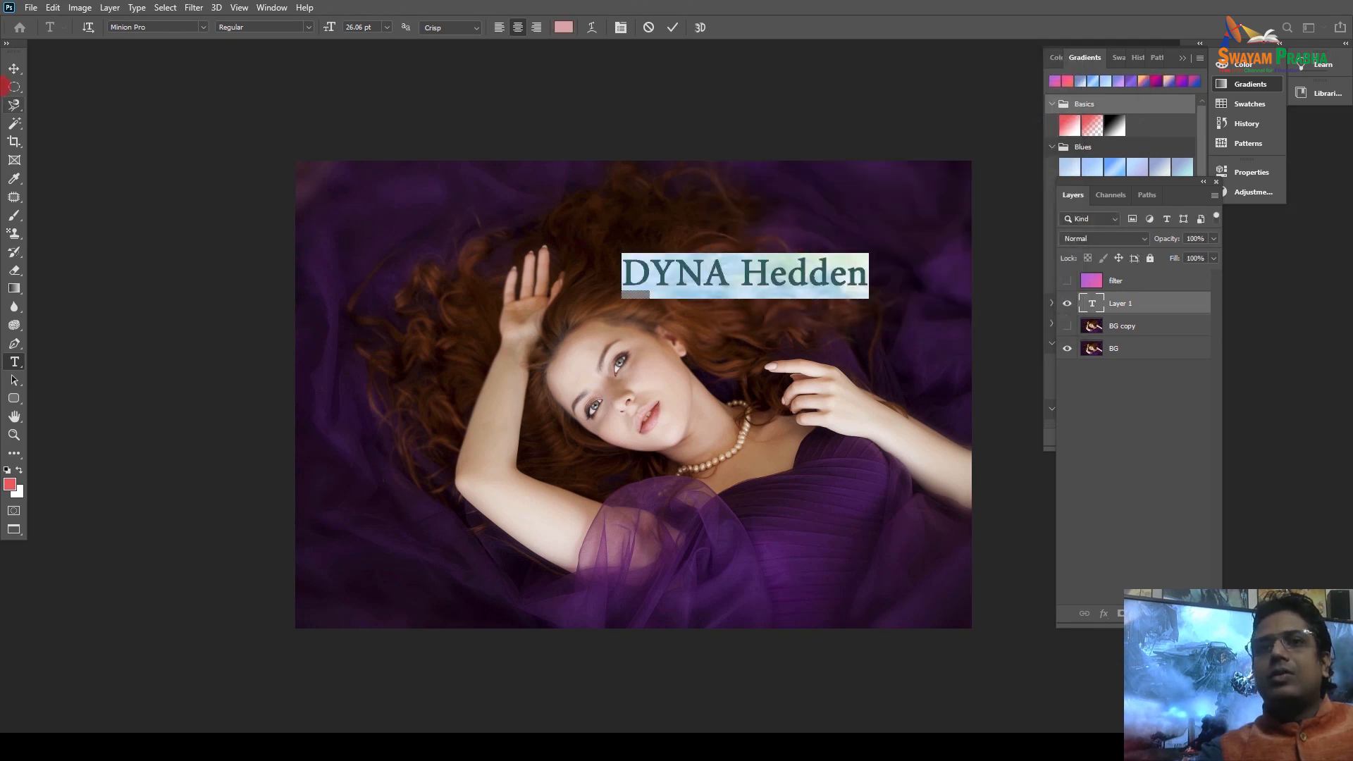
left_click(14, 68)
left_click_drag(722, 277, 392, 617)
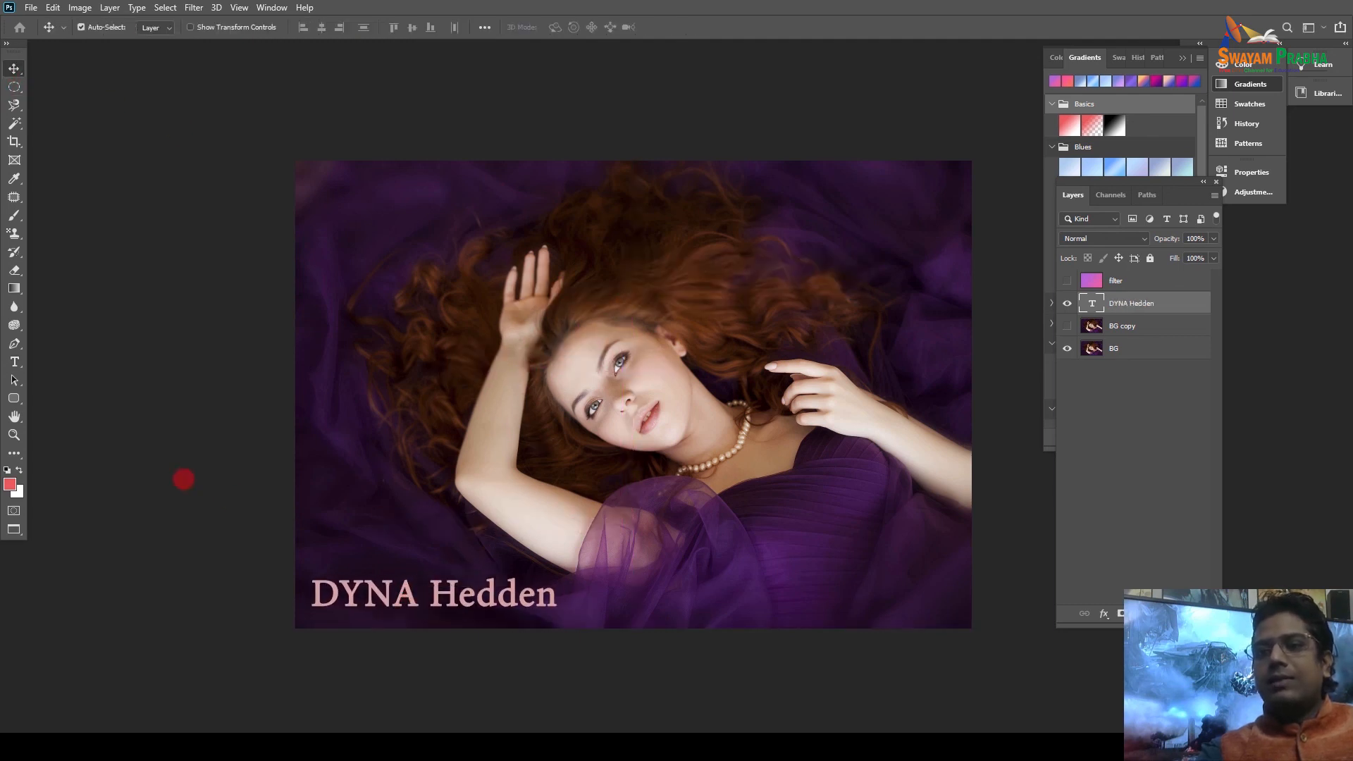
left_click(236, 492)
Open the File menu and close it without choosing a command.
scroll(305, 474, "down", 2)
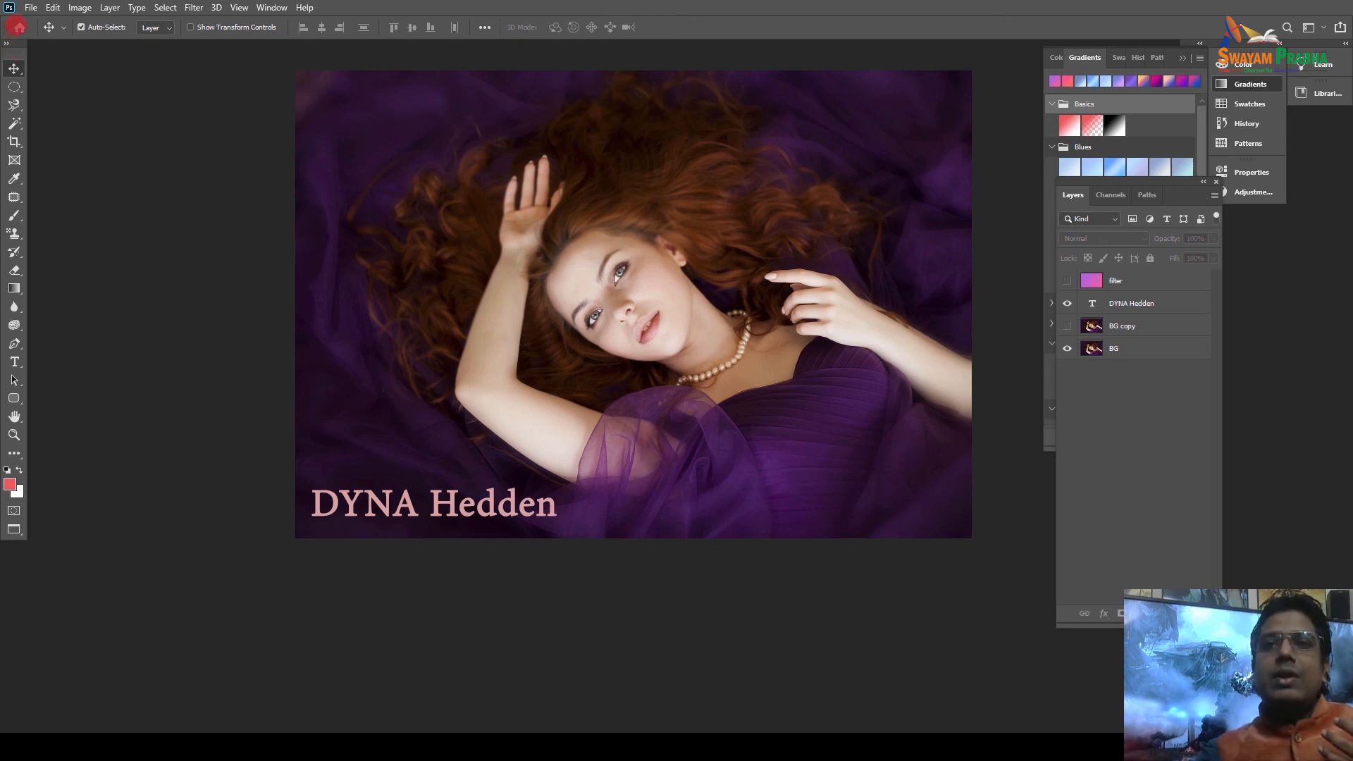
left_click(31, 8)
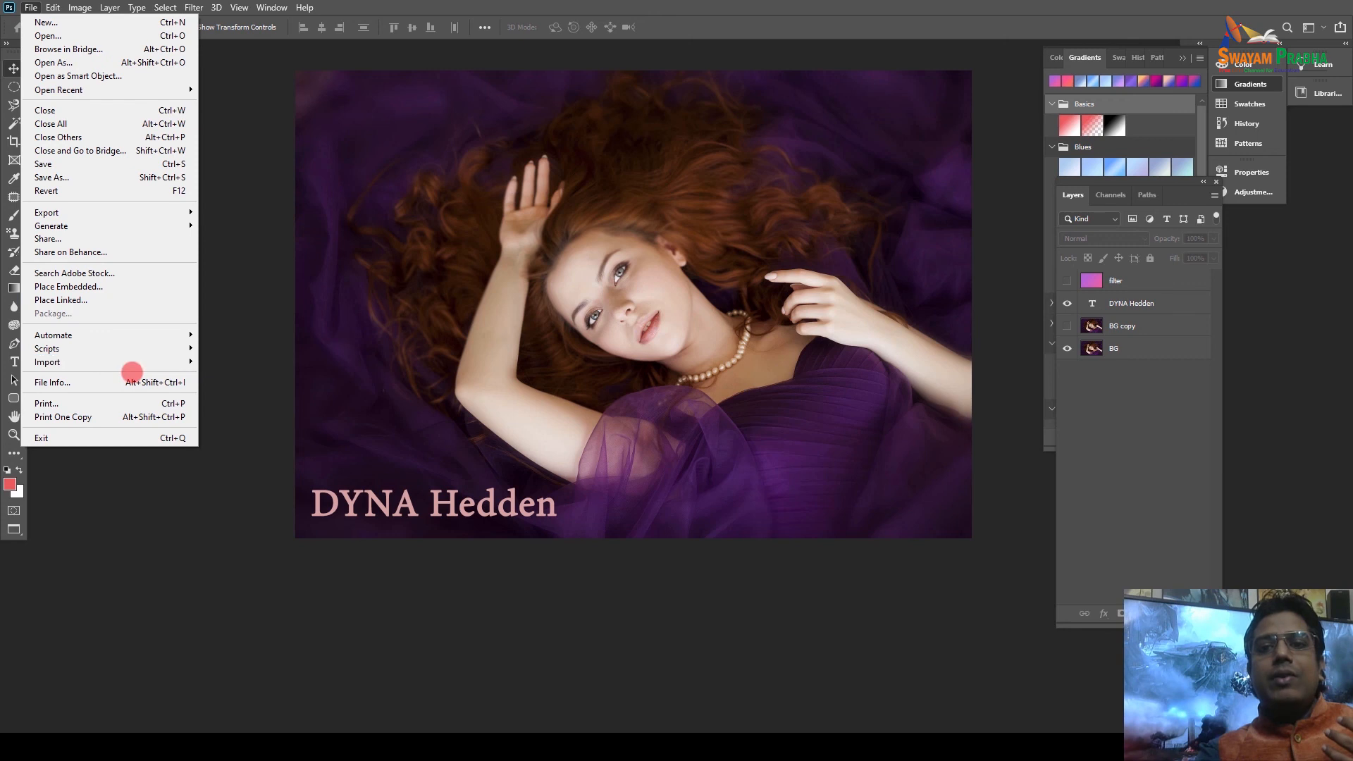
left_click(483, 377)
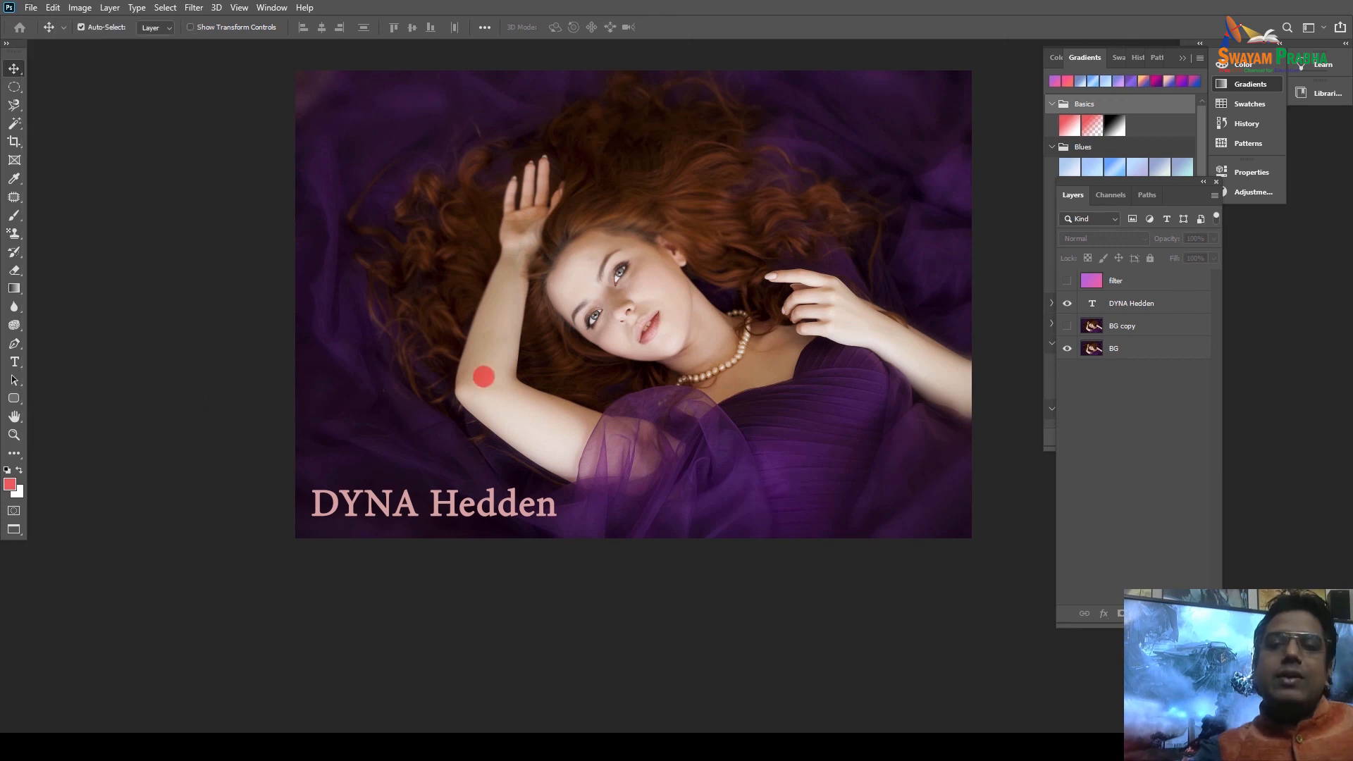